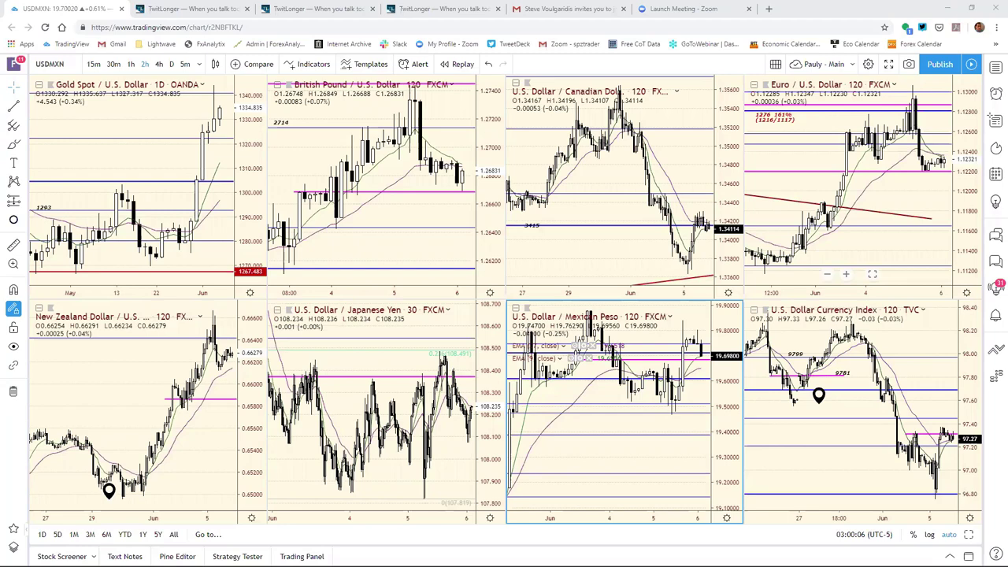
- Select the EUR/USD 2-hour pane and maximize it to fill the whole layout
{"action": "left_click", "coordinate": [977, 247]}
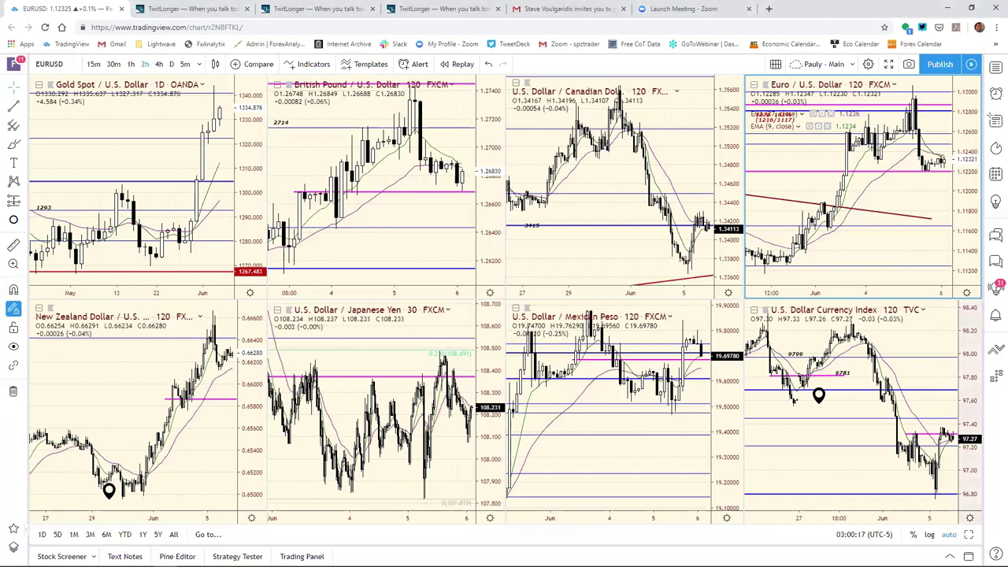
{"action": "key", "text": "alt+Return"}
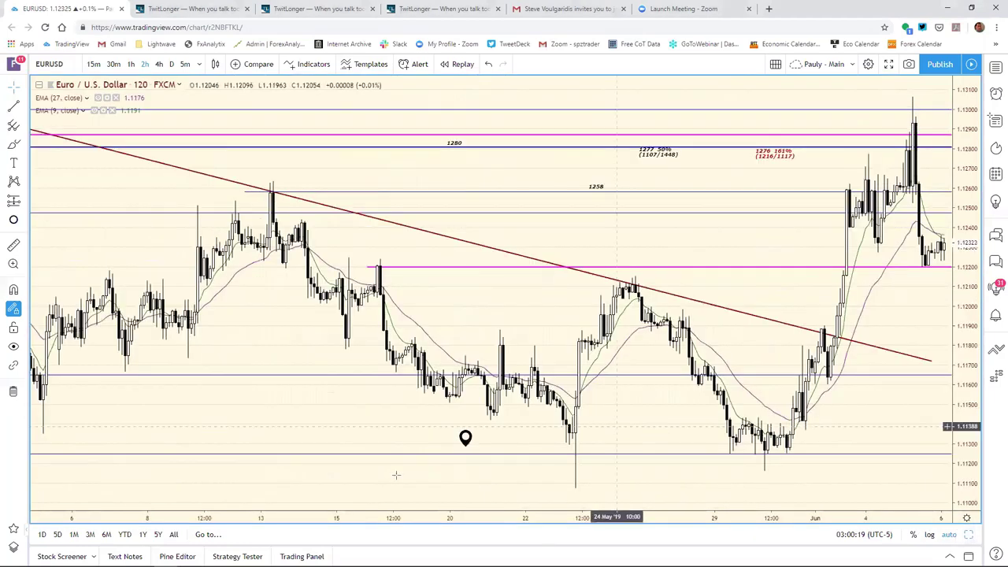
- Rescale the EUR/USD time axis until early April through early June is visible
{"action": "left_click_drag", "start_coordinate": [482, 516], "coordinate": [748, 516]}
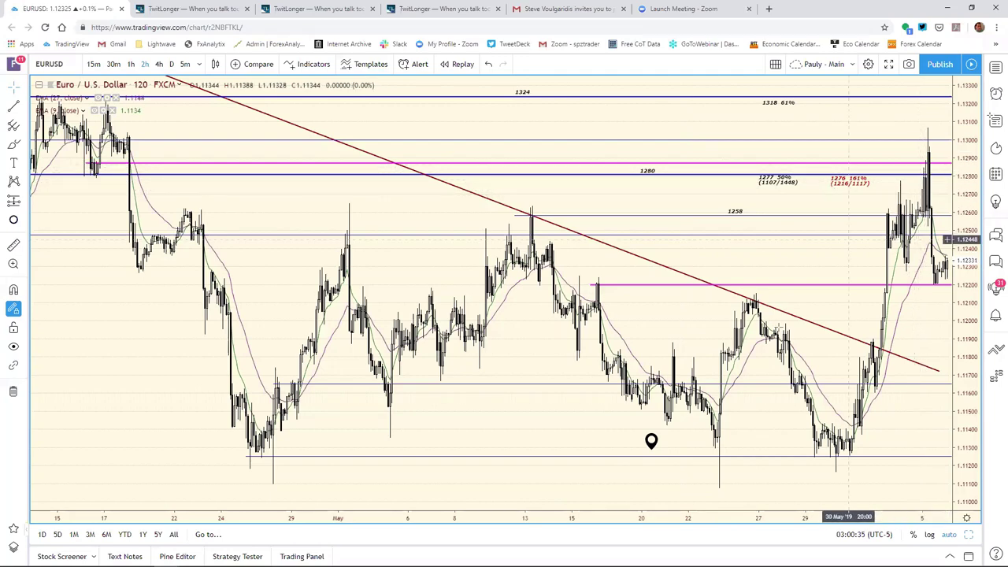
{"action": "left_click_drag", "start_coordinate": [569, 518], "coordinate": [606, 516]}
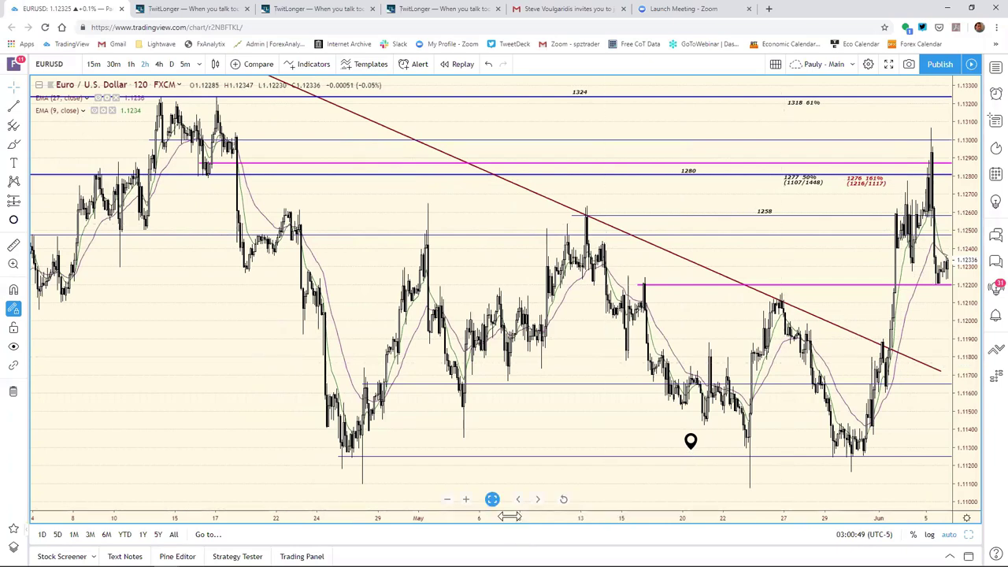
{"action": "left_click_drag", "start_coordinate": [564, 513], "coordinate": [575, 512]}
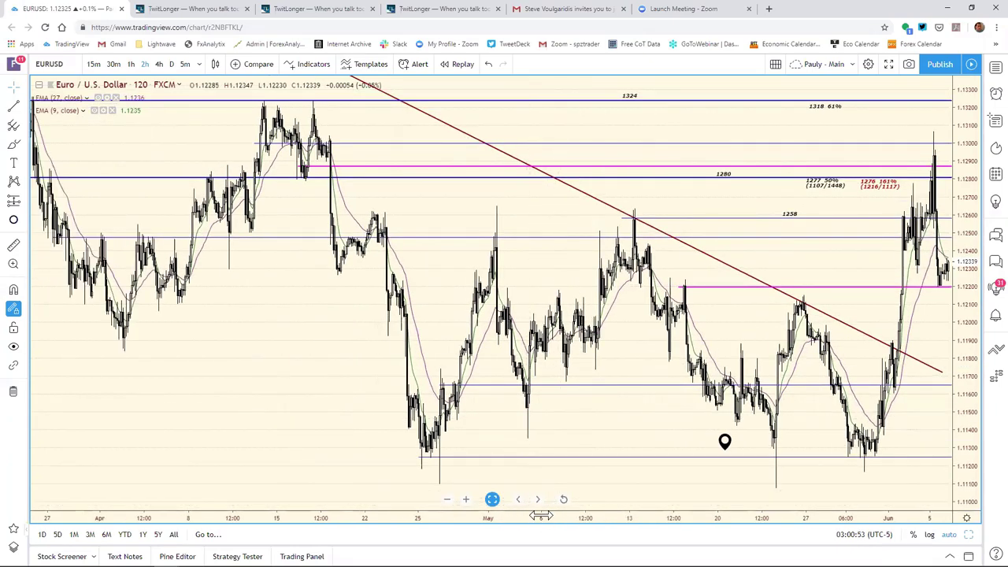
{"action": "scroll", "coordinate": [542, 515], "scroll_direction": "down", "scroll_amount": 2}
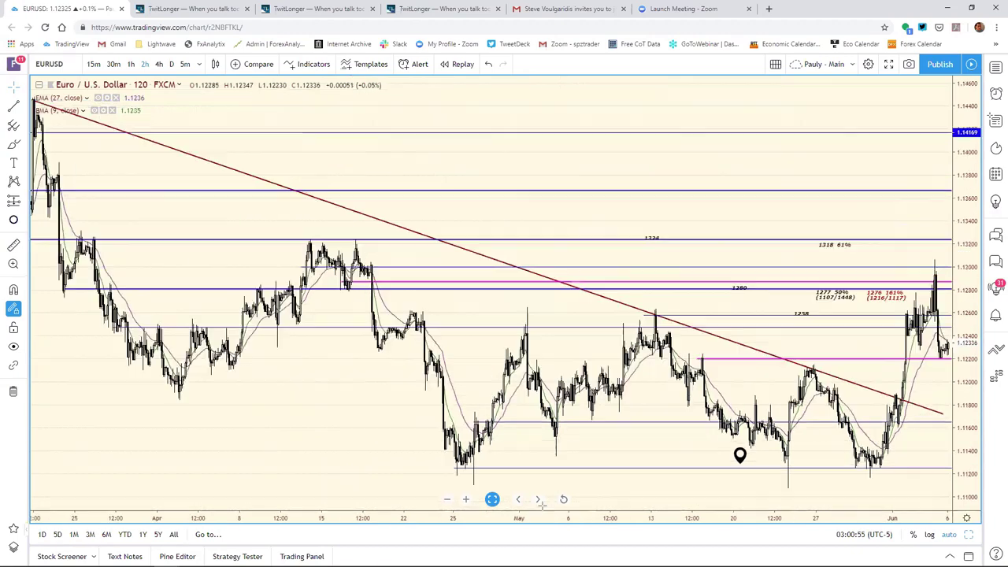
{"action": "scroll", "coordinate": [622, 509], "scroll_direction": "up", "scroll_amount": 3}
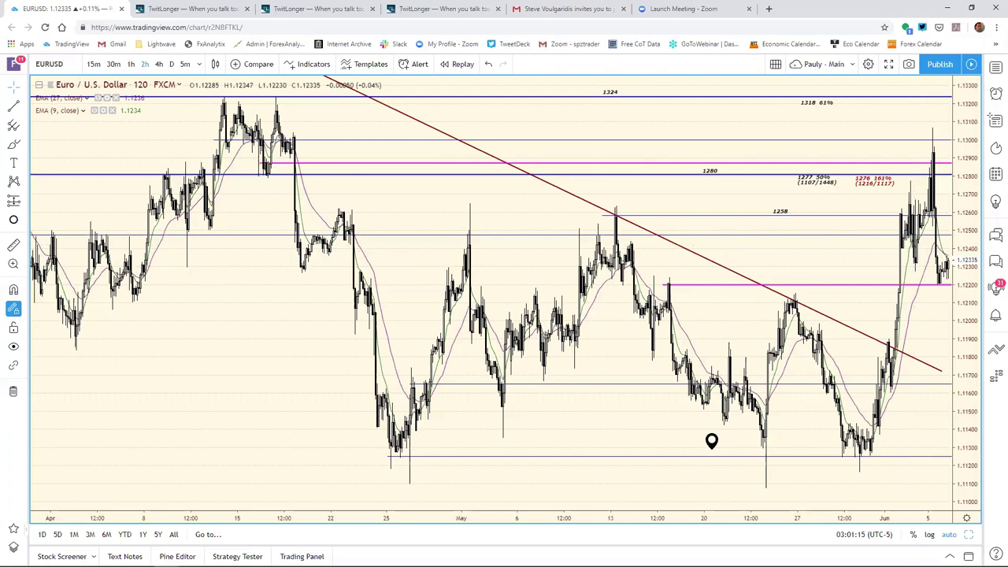
{"action": "key", "text": "alt+Tab"}
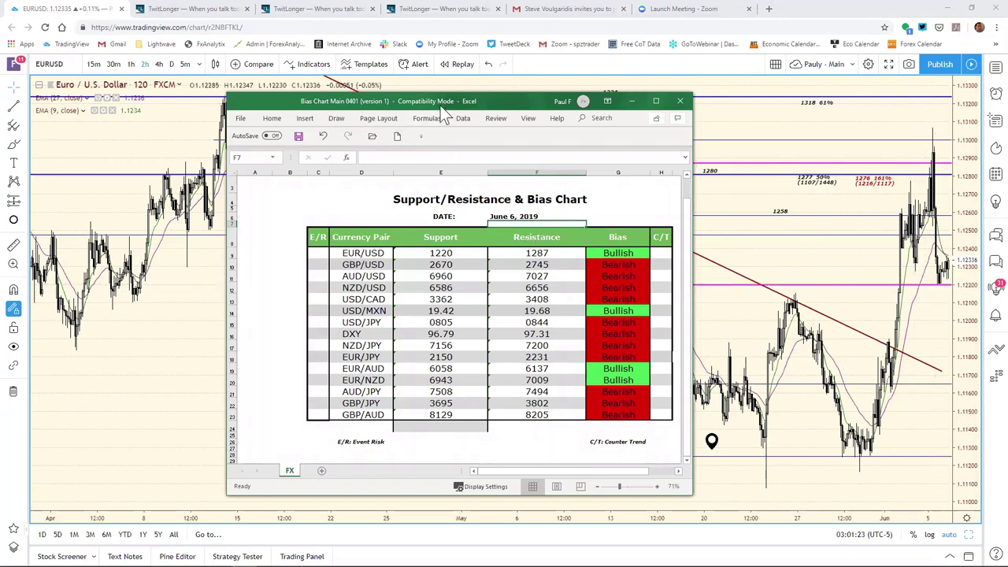
{"action": "key", "text": "alt+Tab"}
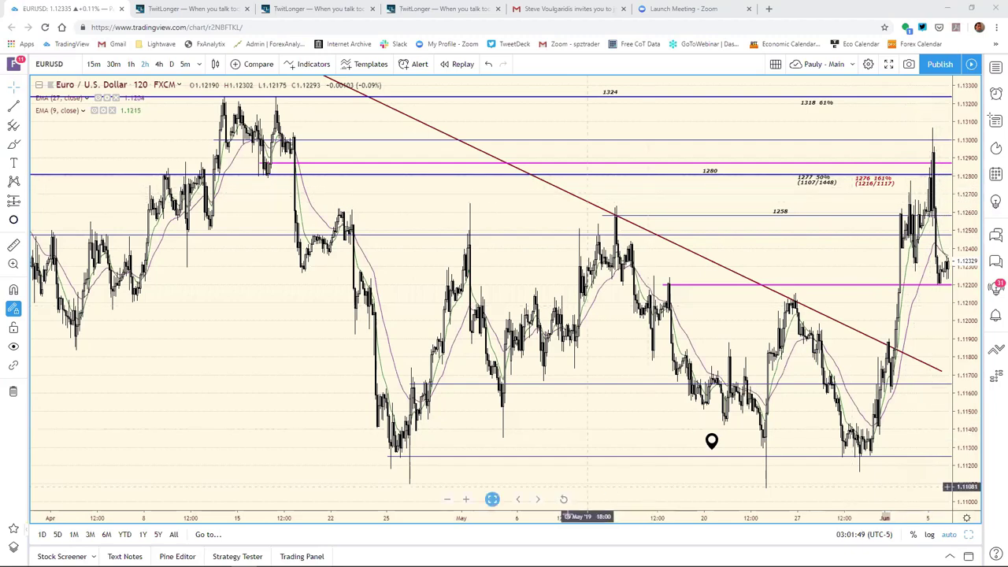
{"action": "scroll", "coordinate": [610, 517], "scroll_direction": "down", "scroll_amount": 2}
{"action": "scroll", "coordinate": [613, 518], "scroll_direction": "down", "scroll_amount": 1}
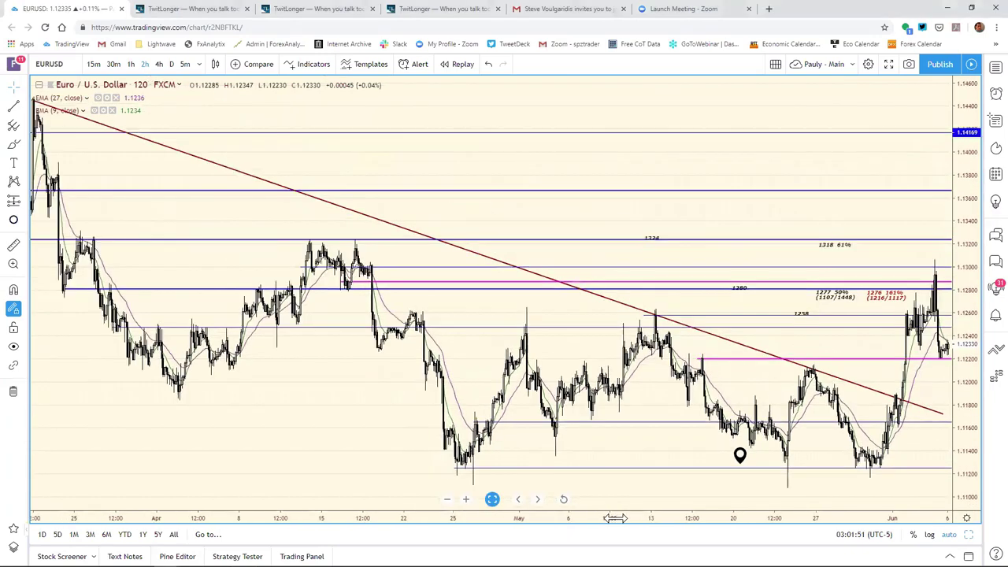
{"action": "scroll", "coordinate": [597, 518], "scroll_direction": "up", "scroll_amount": 2}
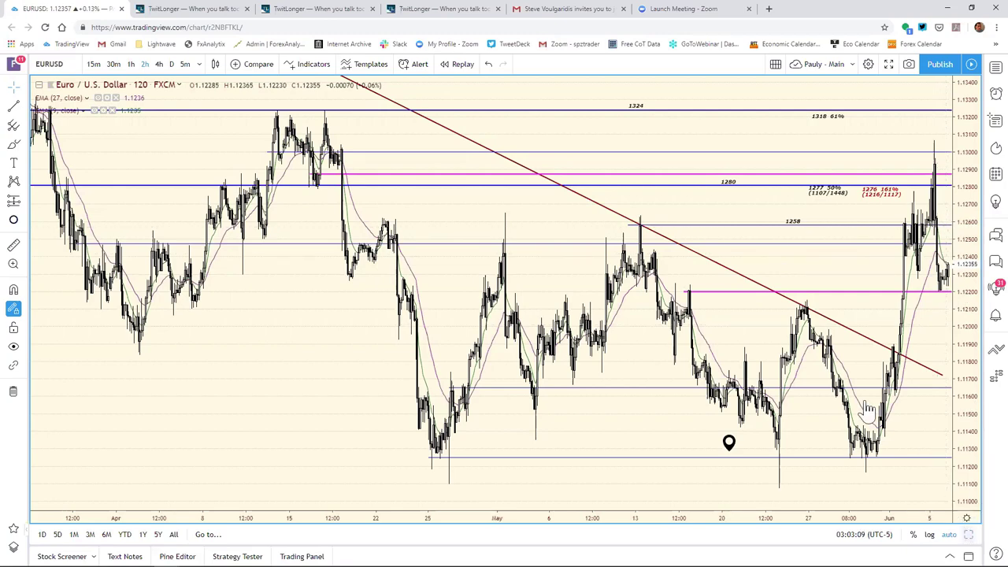
- Back in the eight-chart grid, load USDMXN into the daily gold chart's pane
{"action": "key", "text": "alt+Enter"}
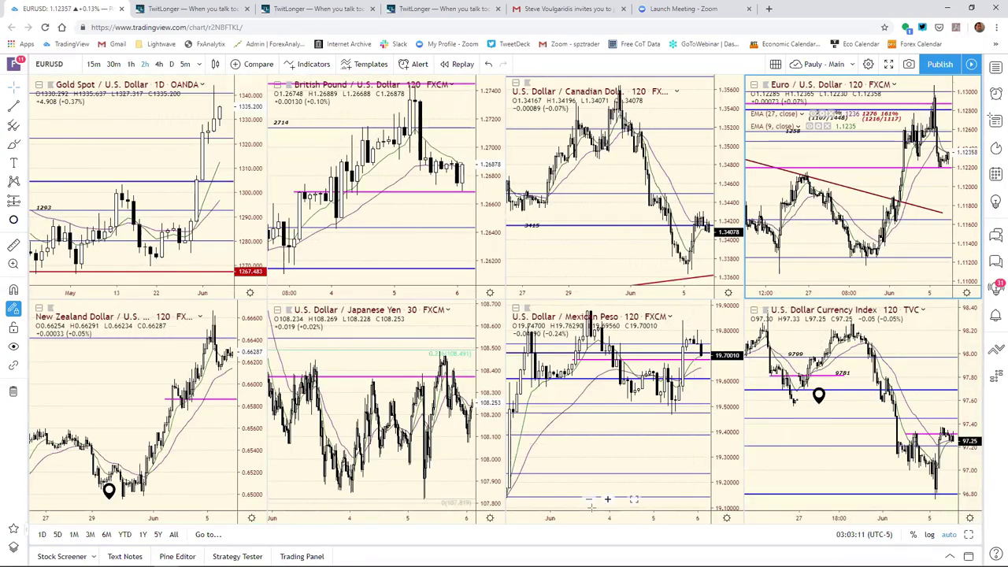
{"action": "left_click_drag", "start_coordinate": [590, 513], "coordinate": [686, 513]}
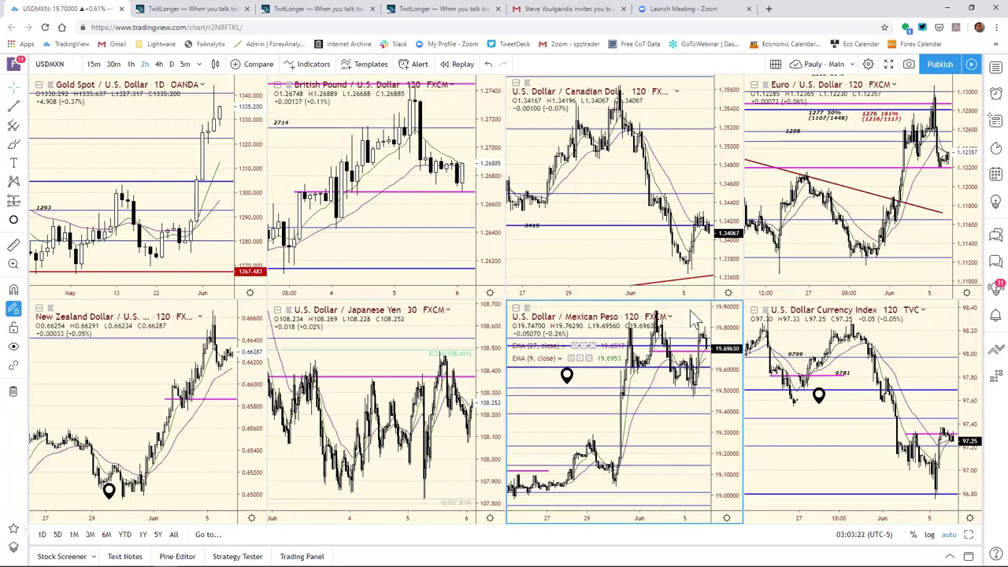
{"action": "left_click", "coordinate": [236, 162]}
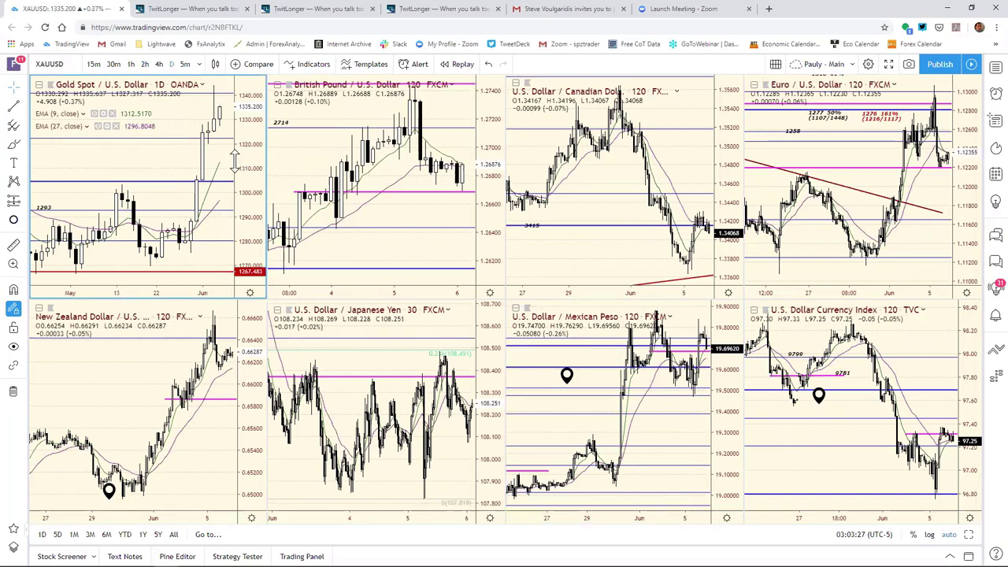
{"action": "type", "text": "USDMX"}
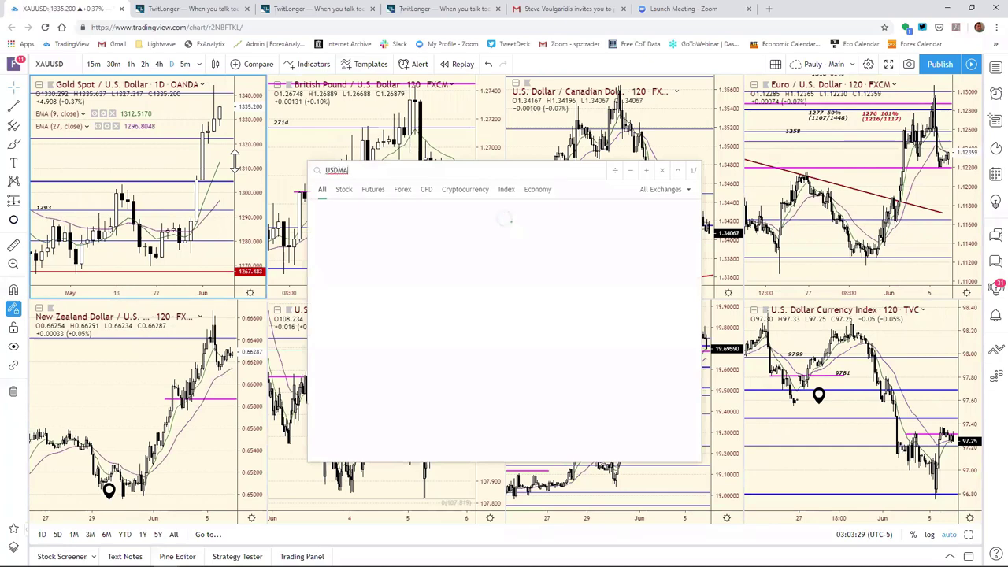
{"action": "type", "text": "N"}
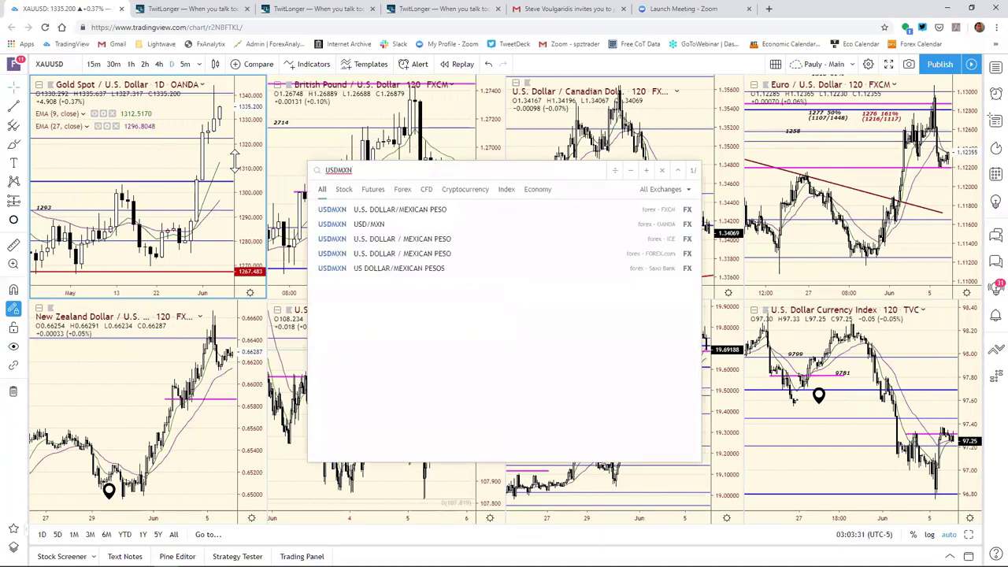
{"action": "key", "text": "Return"}
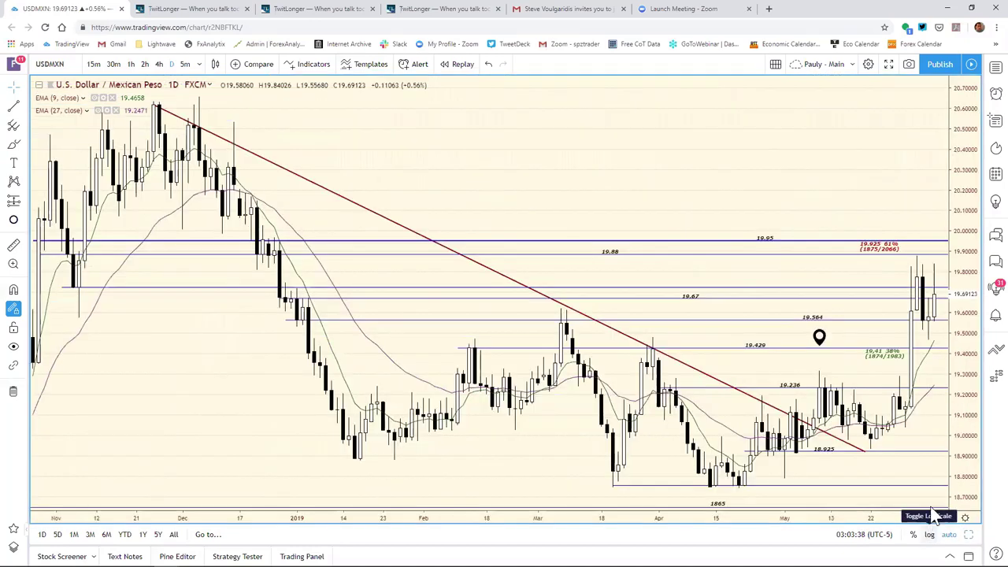
- View the USD/MXN daily chart full-size, then restore the eight-chart grid
{"action": "key", "text": "alt+Return"}
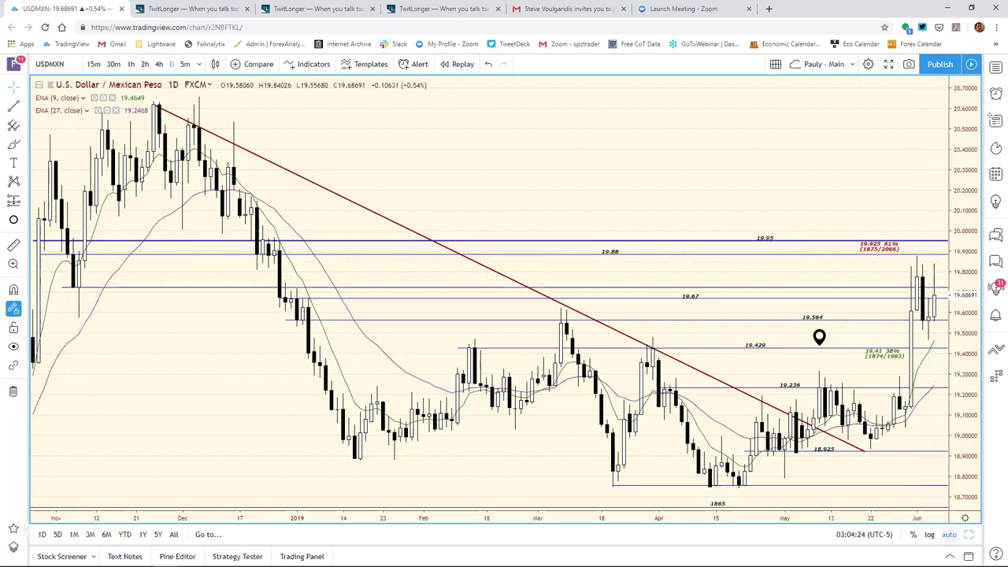
{"action": "key", "text": "alt+Return"}
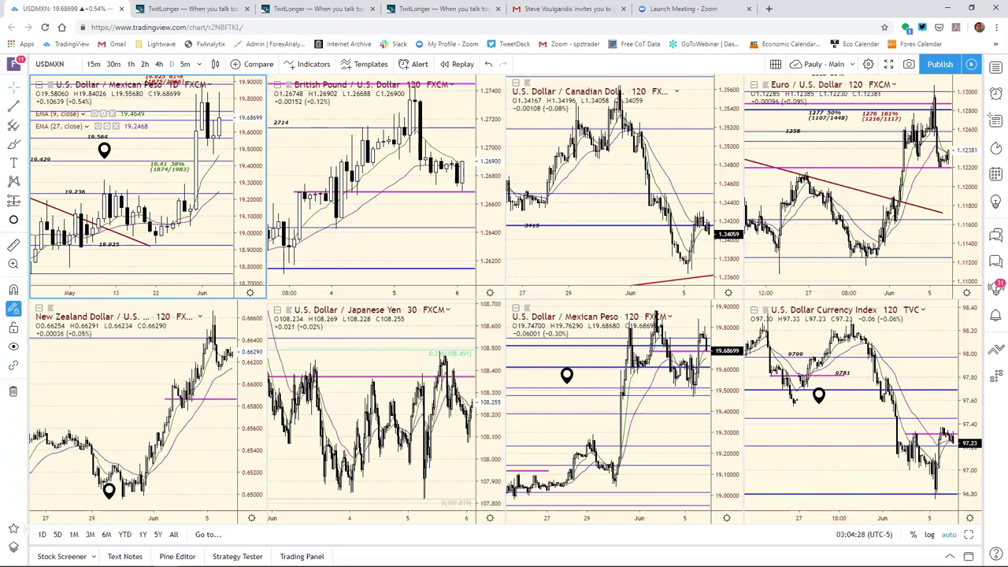
- Load DXY from the watchlist, maximize its daily chart, and glance at the Excel bias chart
{"action": "left_click", "coordinate": [995, 67]}
{"action": "left_click", "coordinate": [976, 109]}
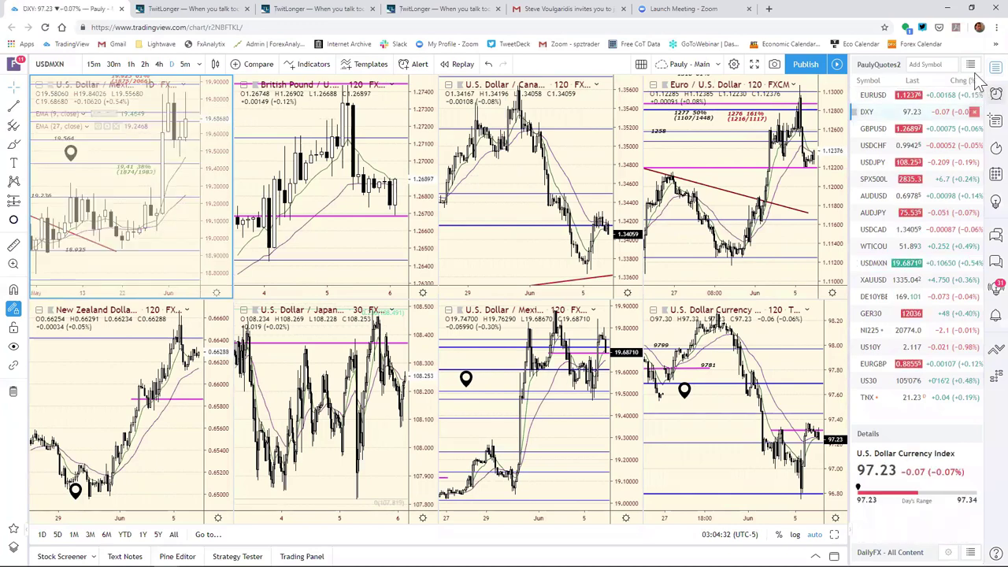
{"action": "left_click", "coordinate": [996, 67]}
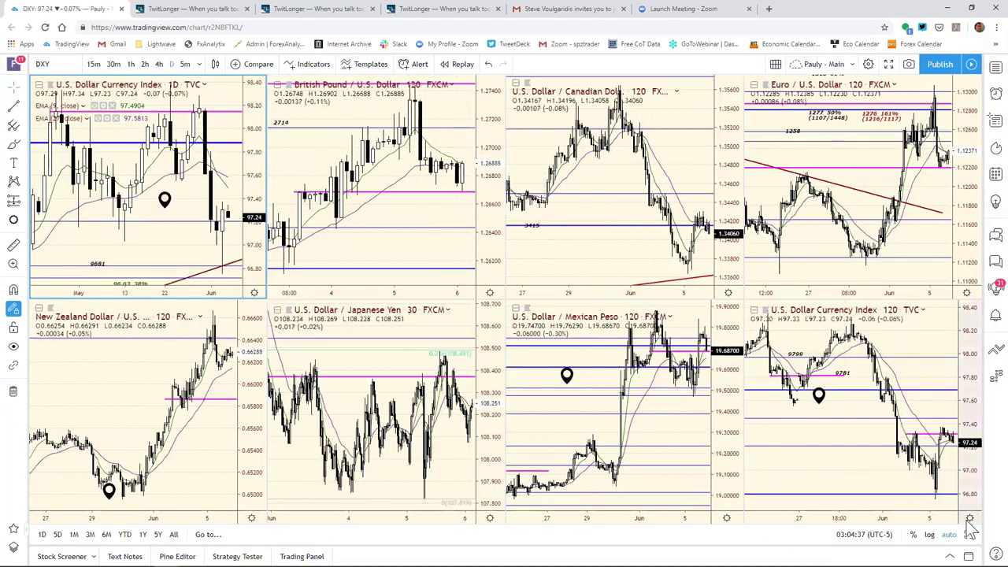
{"action": "key", "text": "alt+Return"}
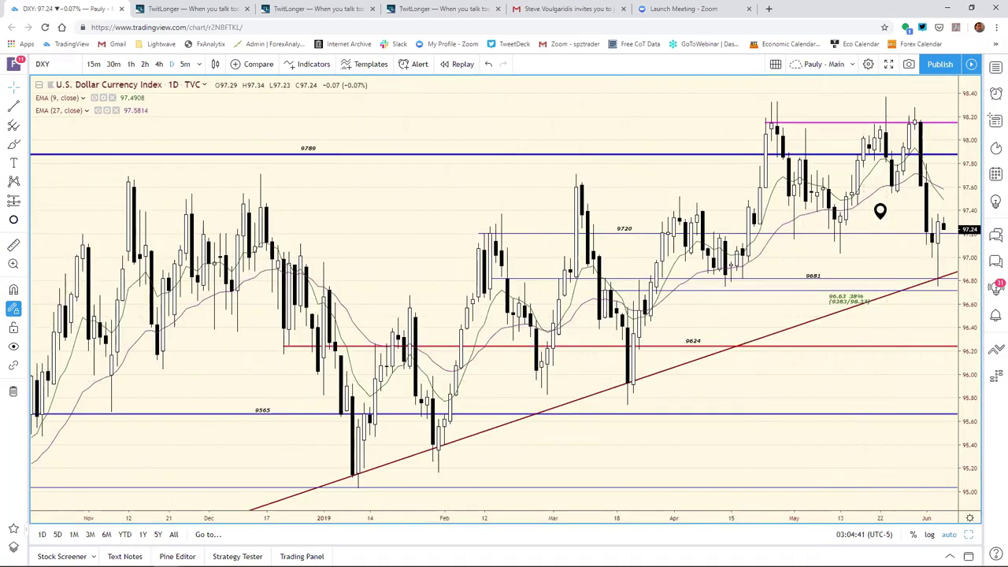
{"action": "key", "text": "alt+Tab"}
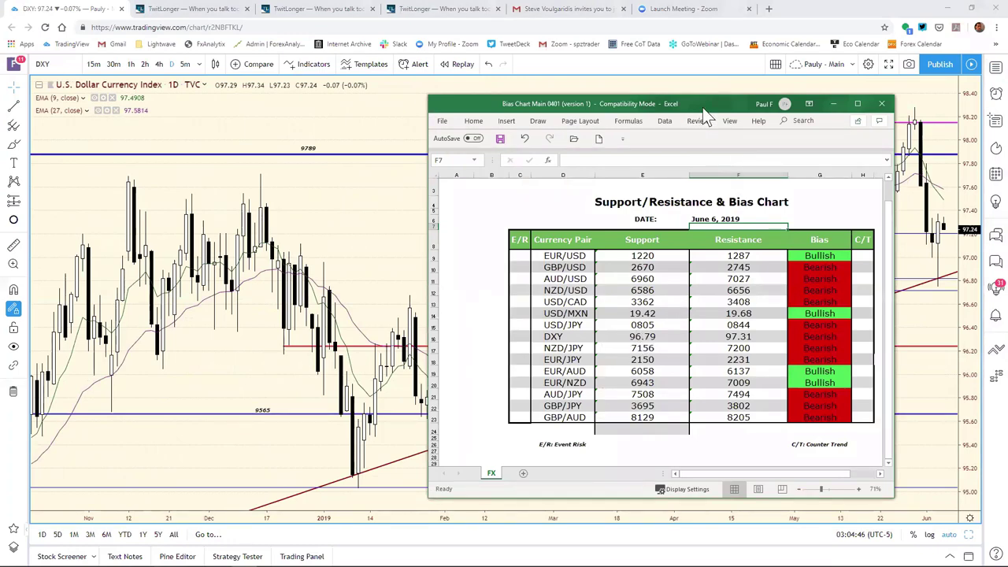
{"action": "key", "text": "alt+Tab"}
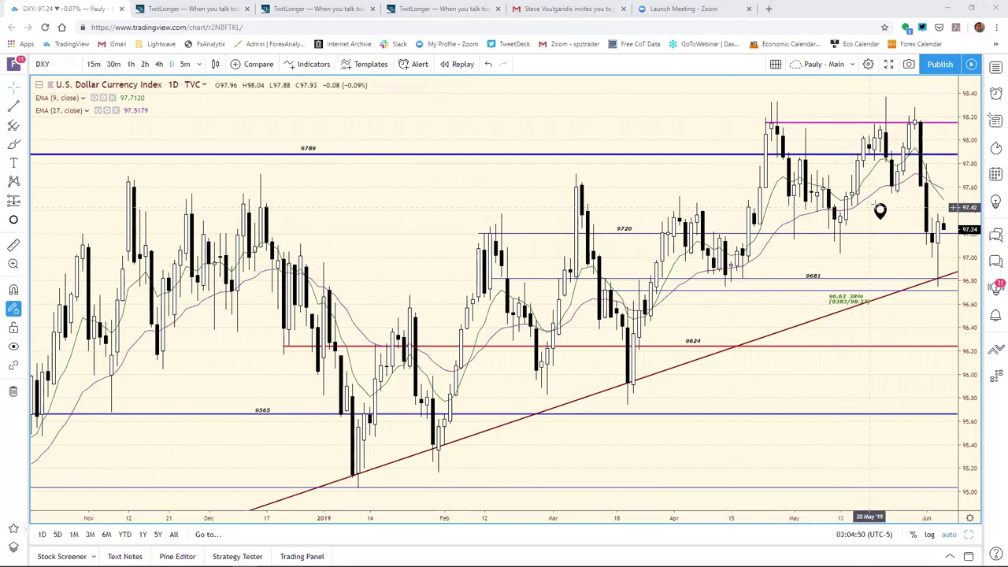
- Compress the DXY daily time axis so history back to September and the 9454 line appear
{"action": "mouse_move", "coordinate": [880, 212]}
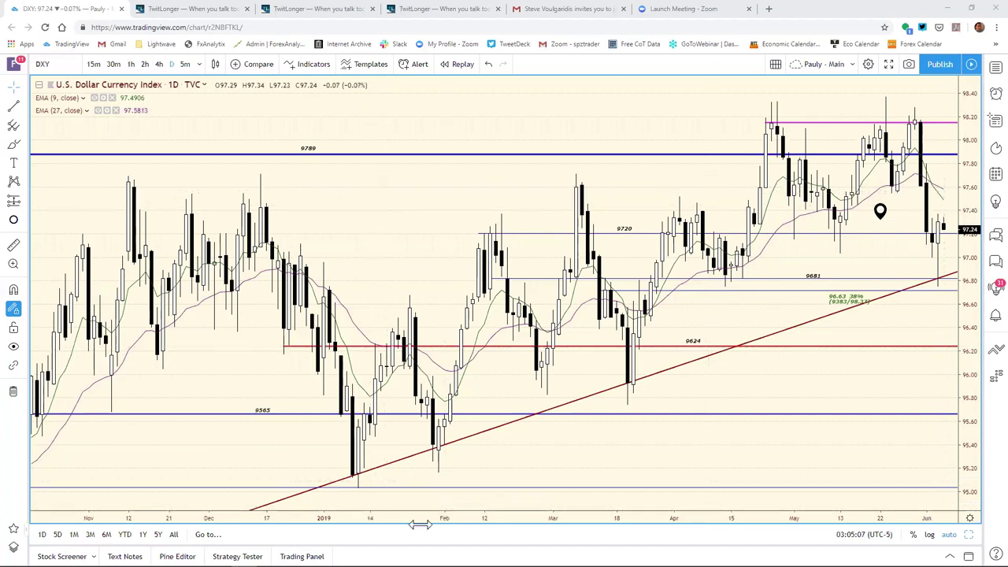
{"action": "mouse_move", "coordinate": [421, 526]}
{"action": "left_mouse_down"}
{"action": "mouse_move", "coordinate": [477, 523]}
{"action": "mouse_move", "coordinate": [490, 504]}
{"action": "left_mouse_up"}
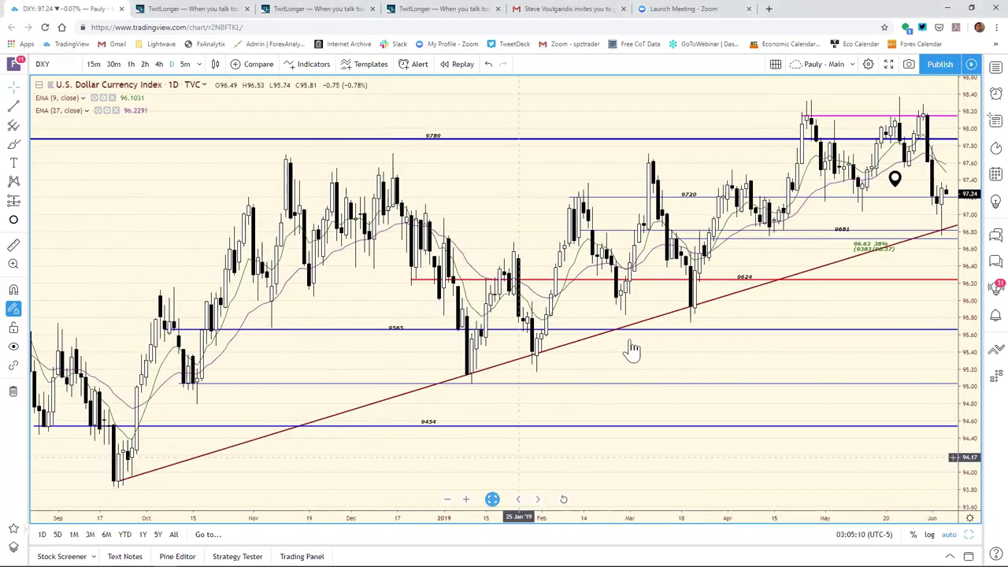
{"action": "mouse_move", "coordinate": [895, 178]}
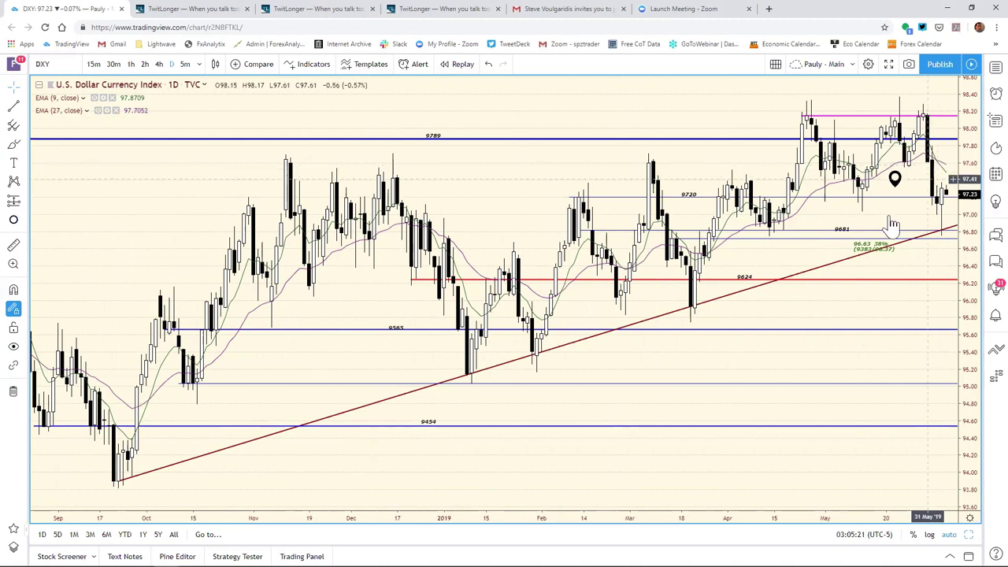
{"action": "left_click", "coordinate": [843, 235]}
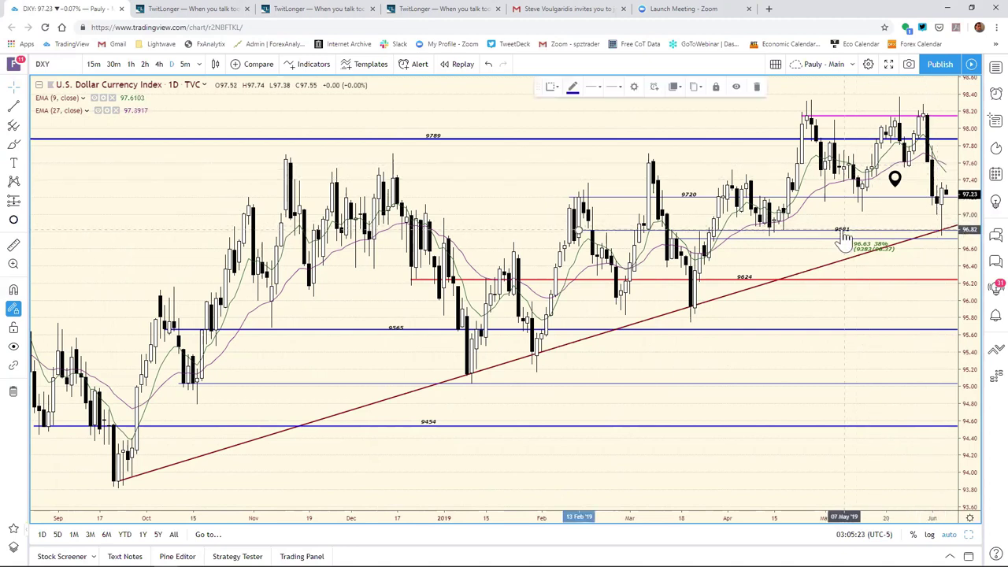
{"action": "left_click", "coordinate": [789, 123]}
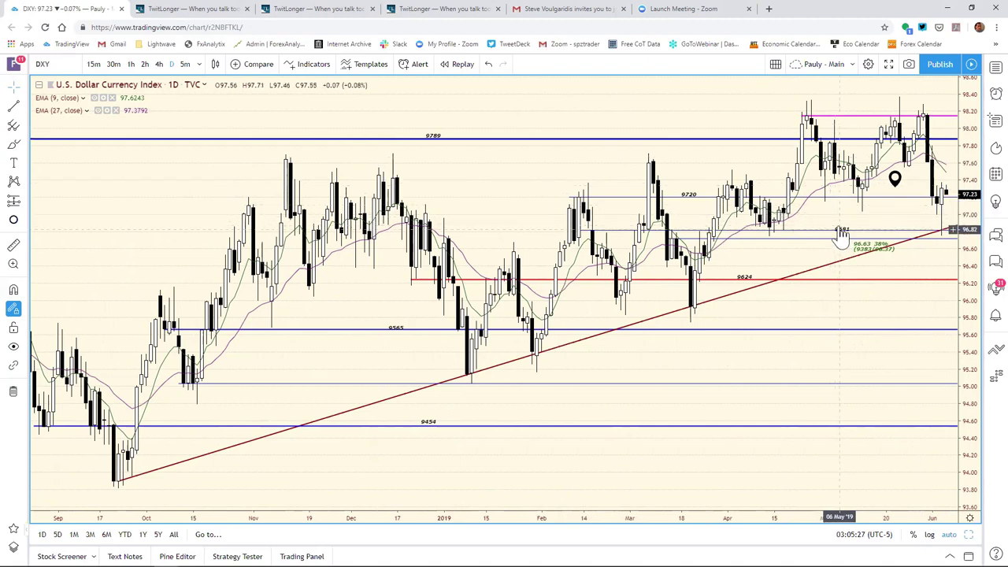
{"action": "left_click", "coordinate": [841, 235]}
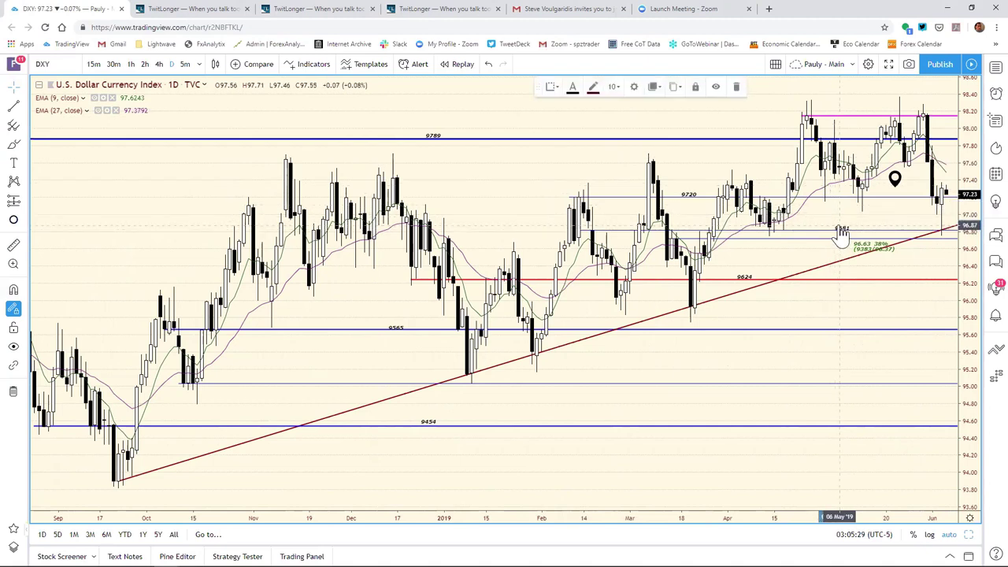
{"action": "left_click", "coordinate": [865, 208]}
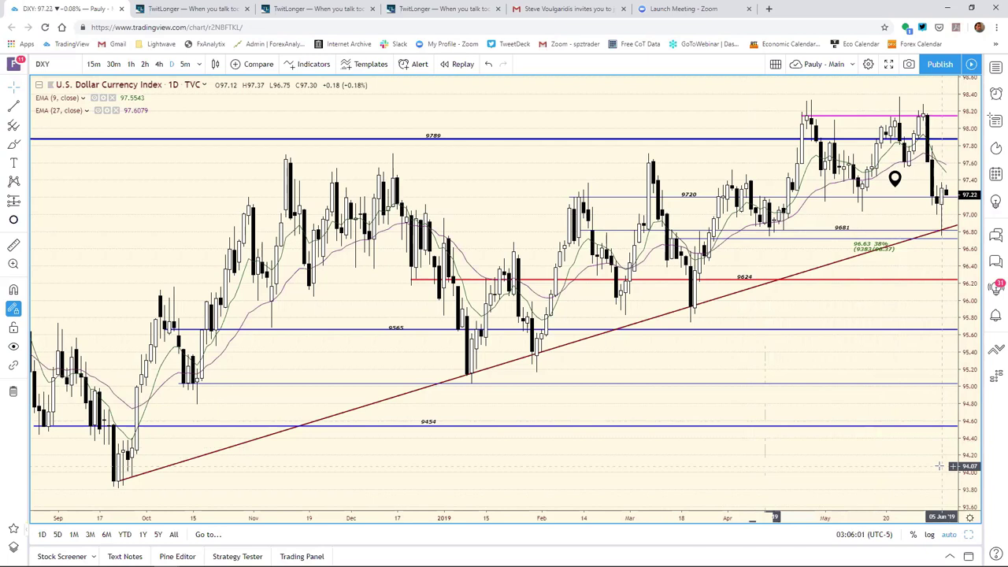
- Maximize the EUR/USD 120-minute chart for a close review, then restore the eight-chart grid
{"action": "left_click", "coordinate": [969, 534]}
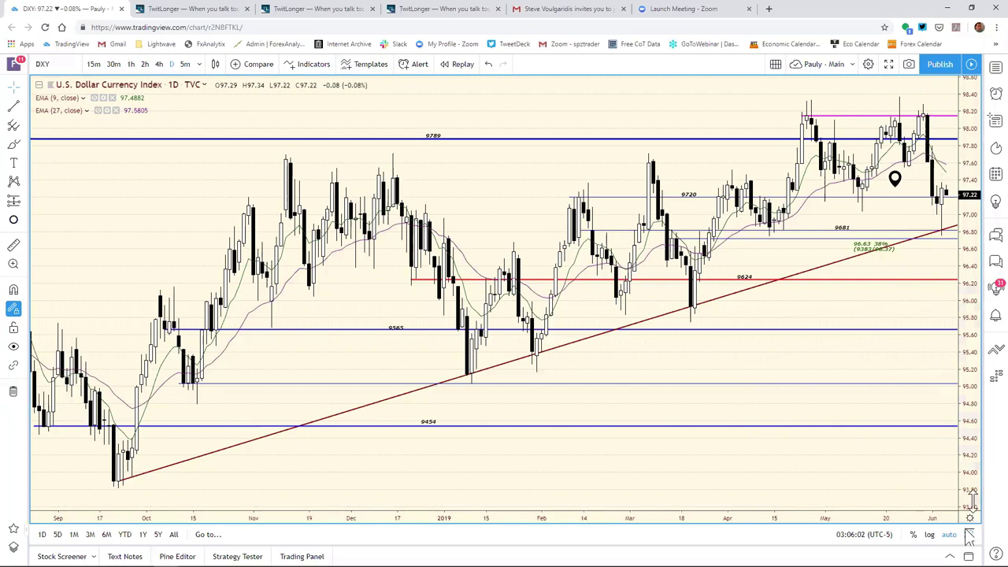
{"action": "left_click", "coordinate": [969, 271]}
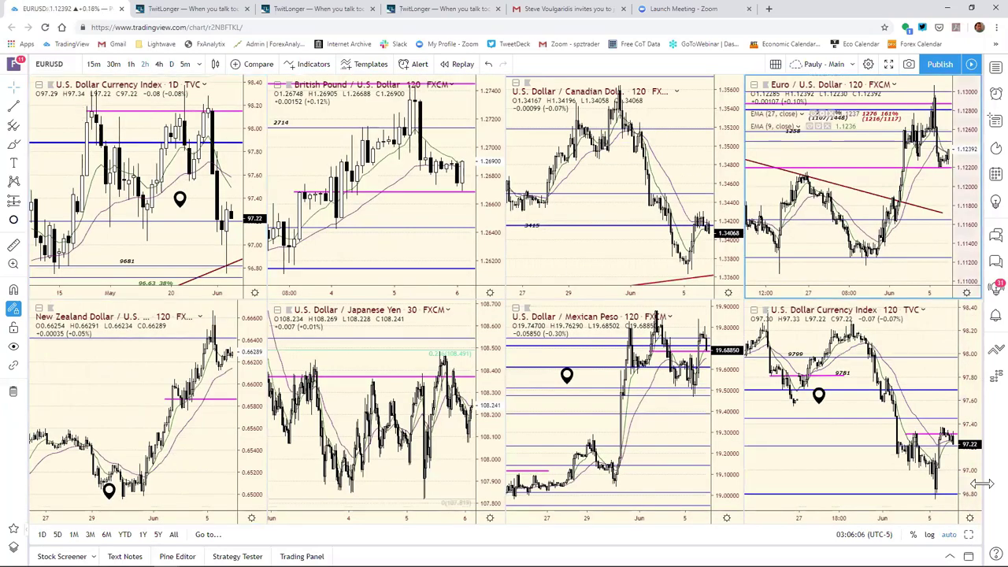
{"action": "left_click", "coordinate": [969, 534]}
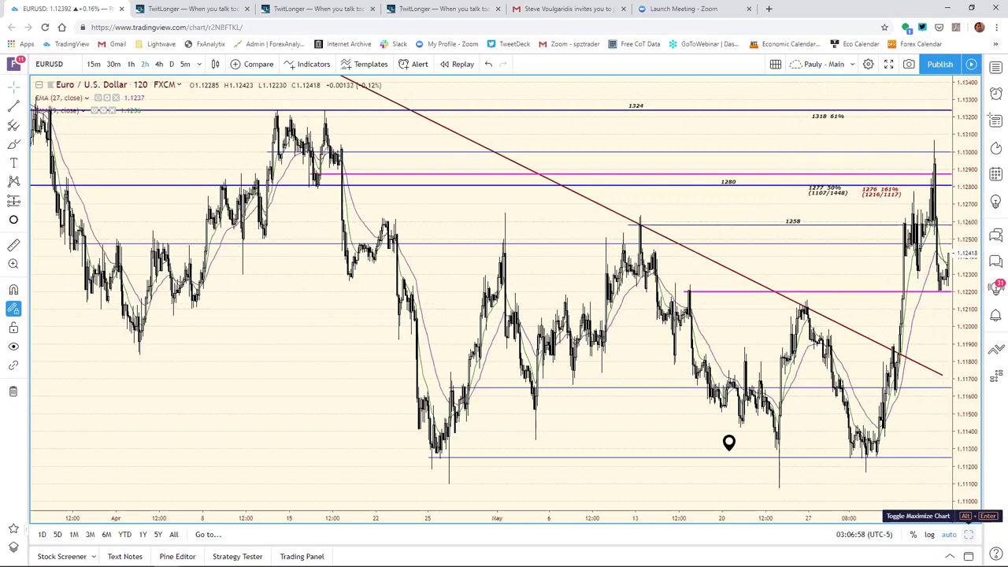
{"action": "left_click", "coordinate": [969, 535]}
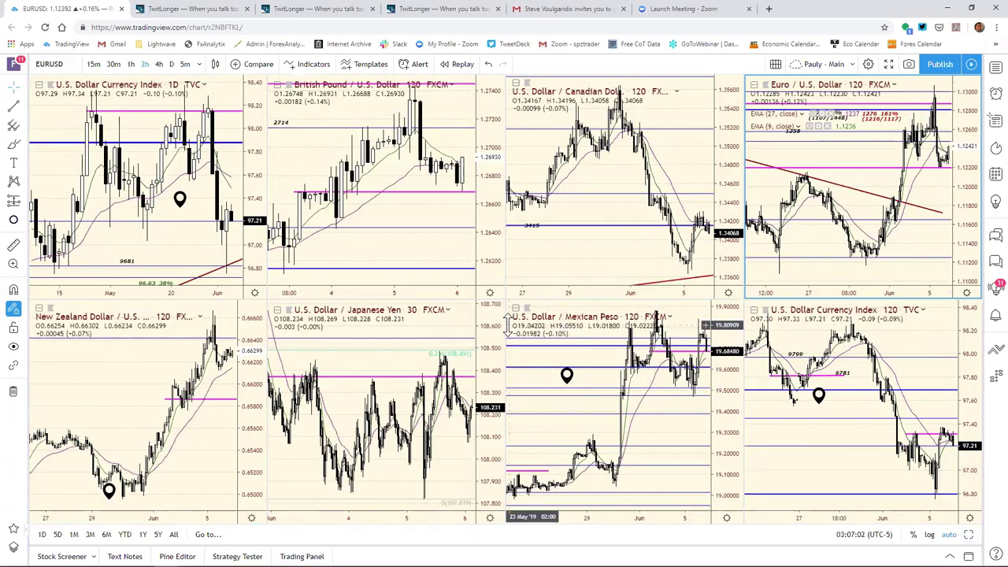
- Switch the USD/JPY chart to the 120-minute interval and view it full-size
{"action": "left_click", "coordinate": [487, 352]}
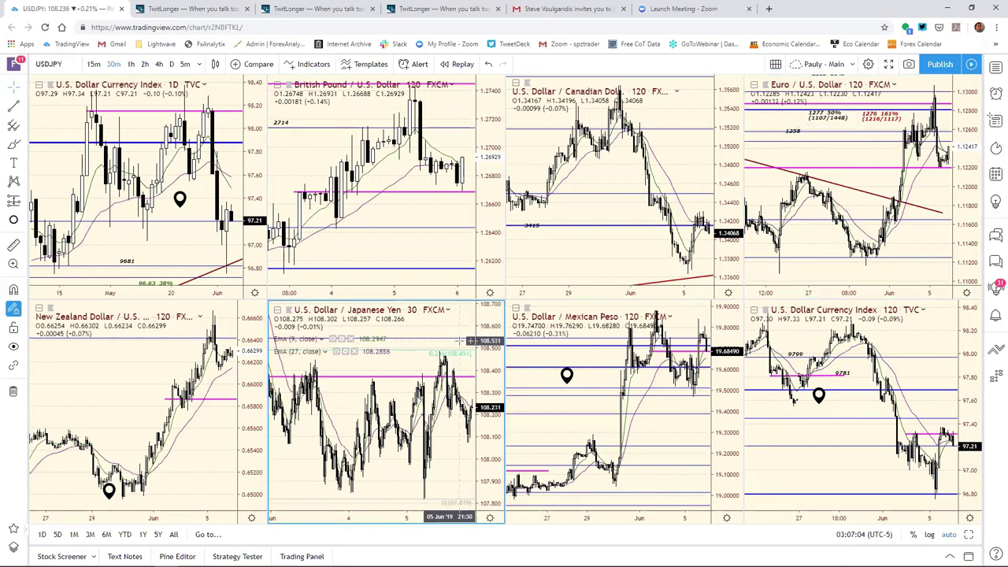
{"action": "type", "text": "120"}
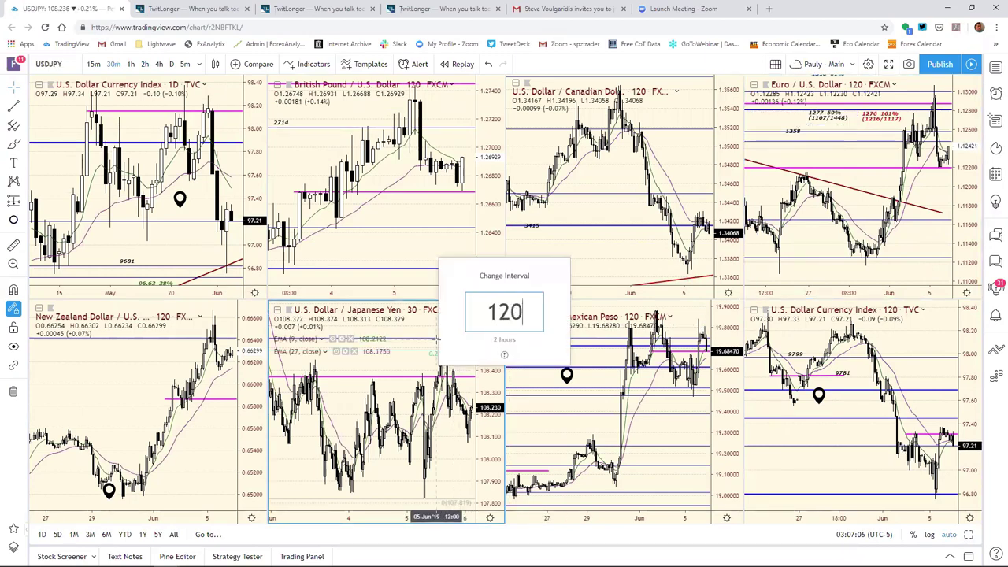
{"action": "key", "text": "Return"}
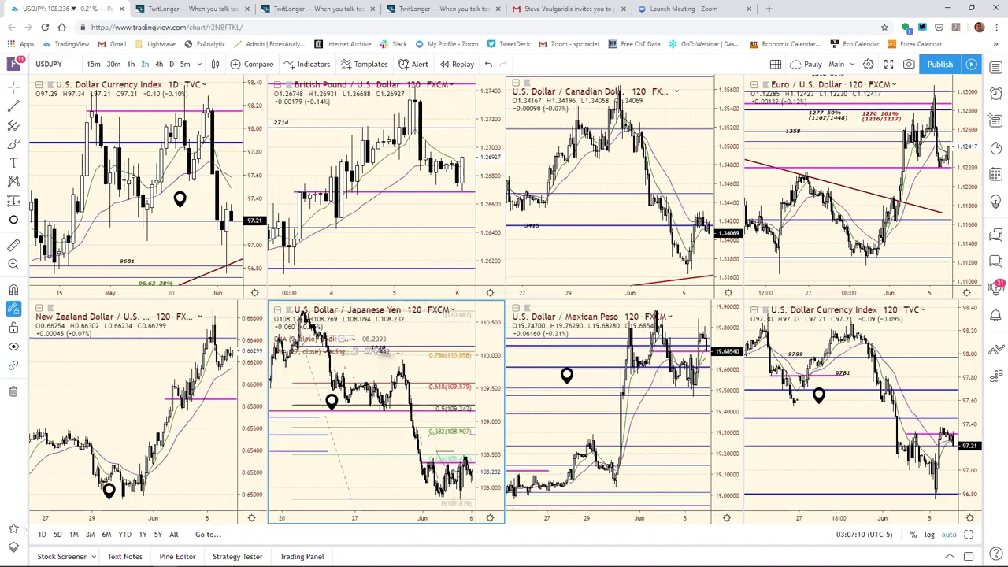
{"action": "key", "text": "alt+Return"}
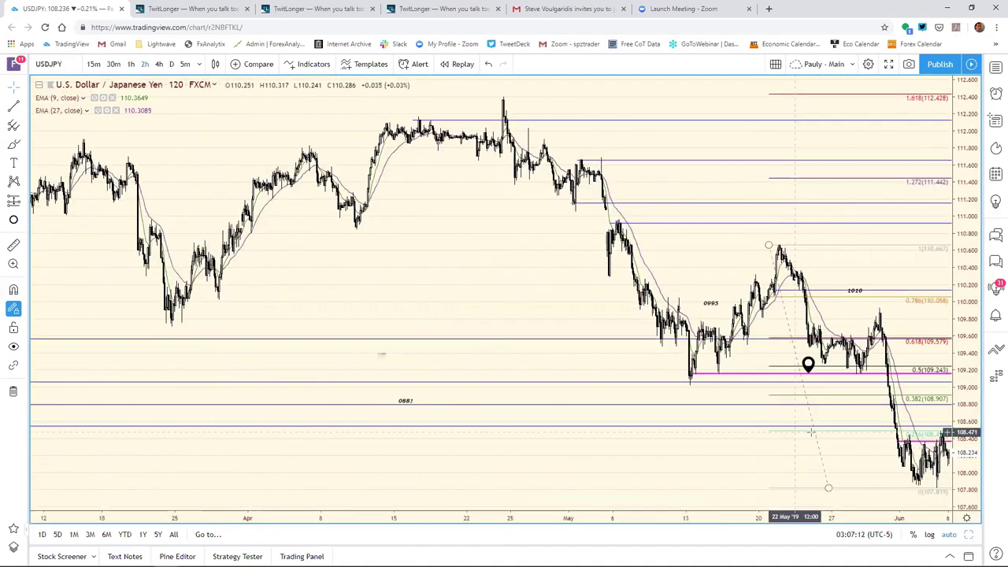
- Remove the USD/JPY Fibonacci retracement, zoom into recent price action, then restore the grid
{"action": "right_click", "coordinate": [814, 428]}
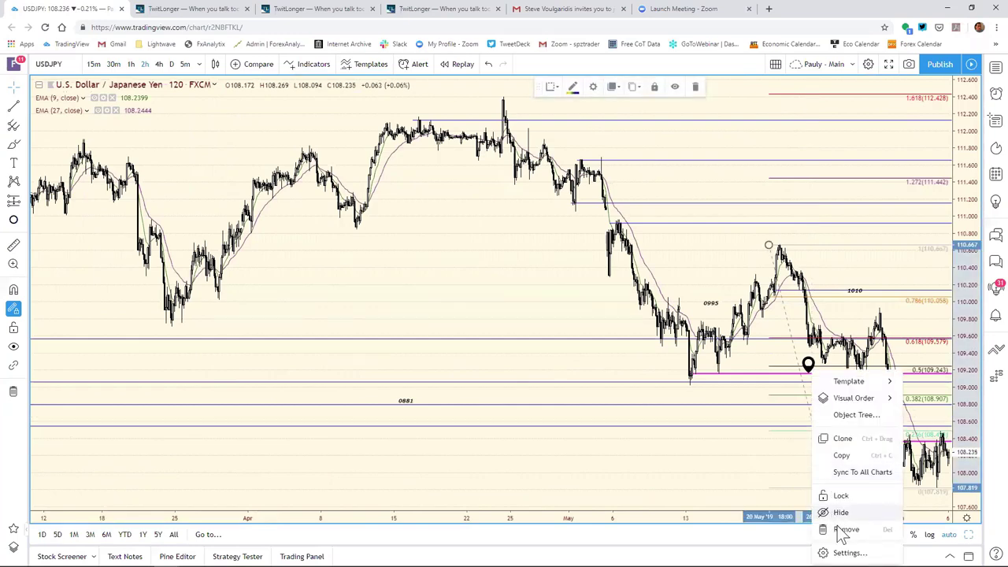
{"action": "left_click", "coordinate": [844, 527]}
{"action": "left_click_drag", "start_coordinate": [814, 520], "coordinate": [732, 513]}
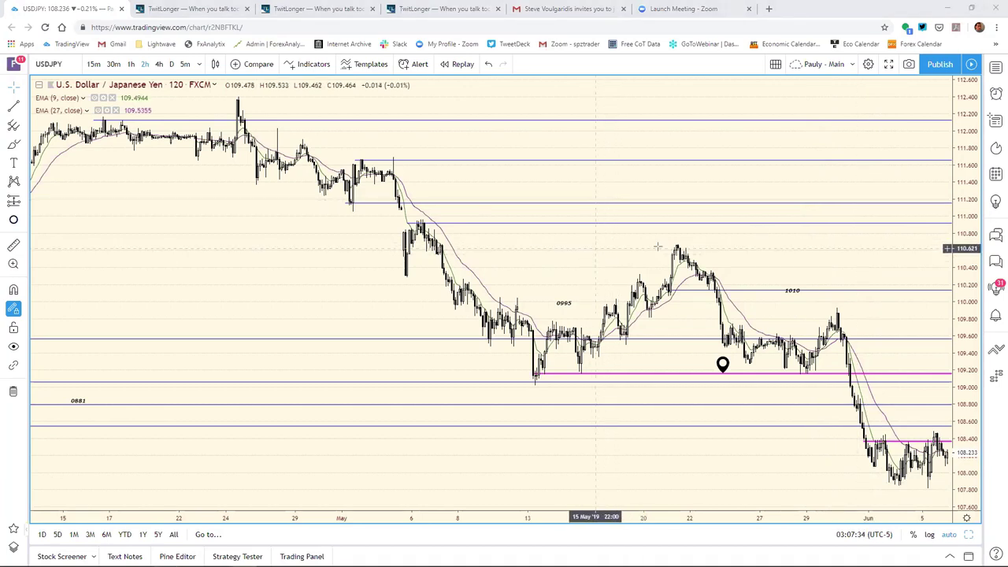
{"action": "right_click", "coordinate": [906, 360]}
{"action": "mouse_move", "coordinate": [898, 432]}
{"action": "left_click", "coordinate": [798, 414]}
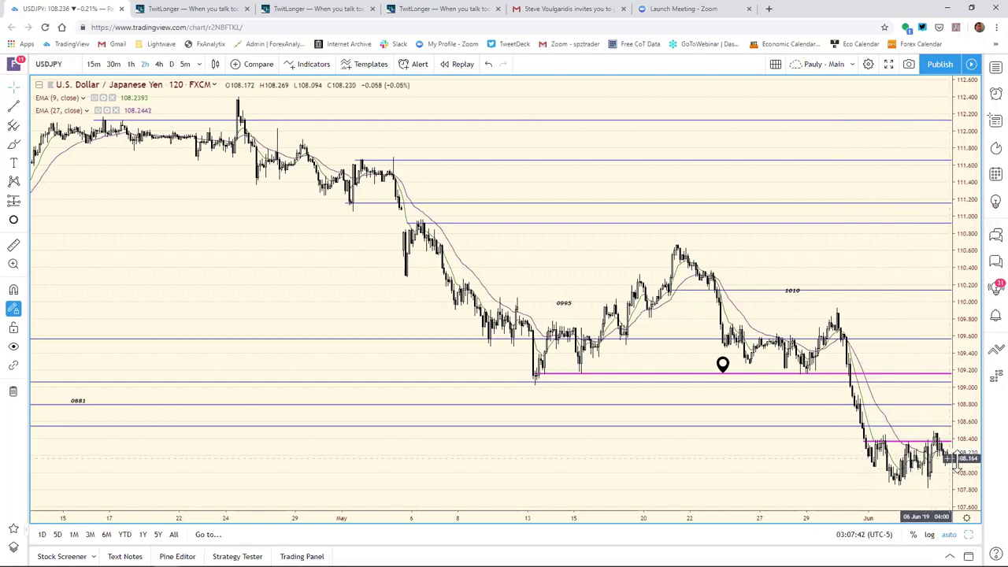
{"action": "key", "text": "alt+Return"}
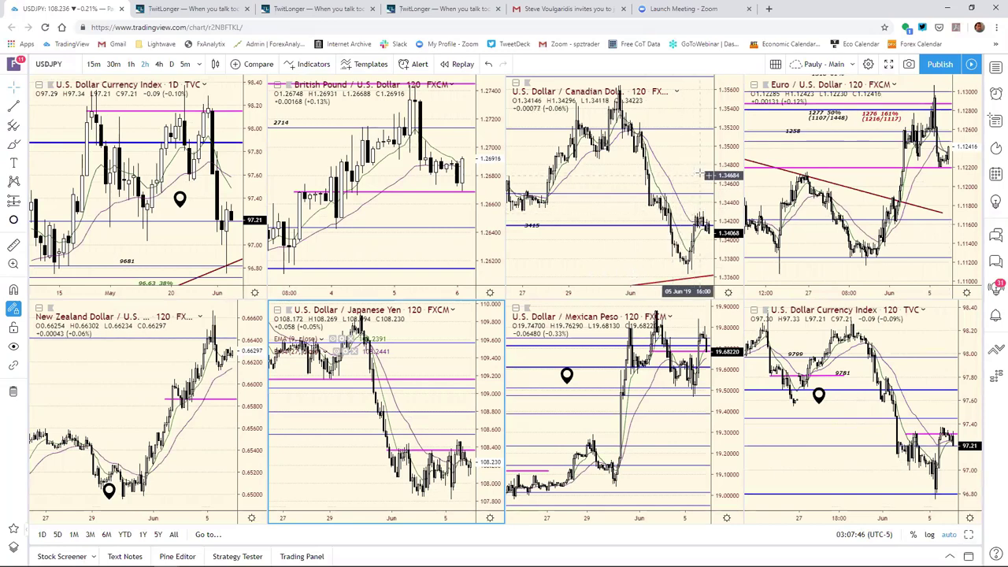
{"action": "left_click", "coordinate": [257, 146]}
{"action": "type", "text": "USD"}
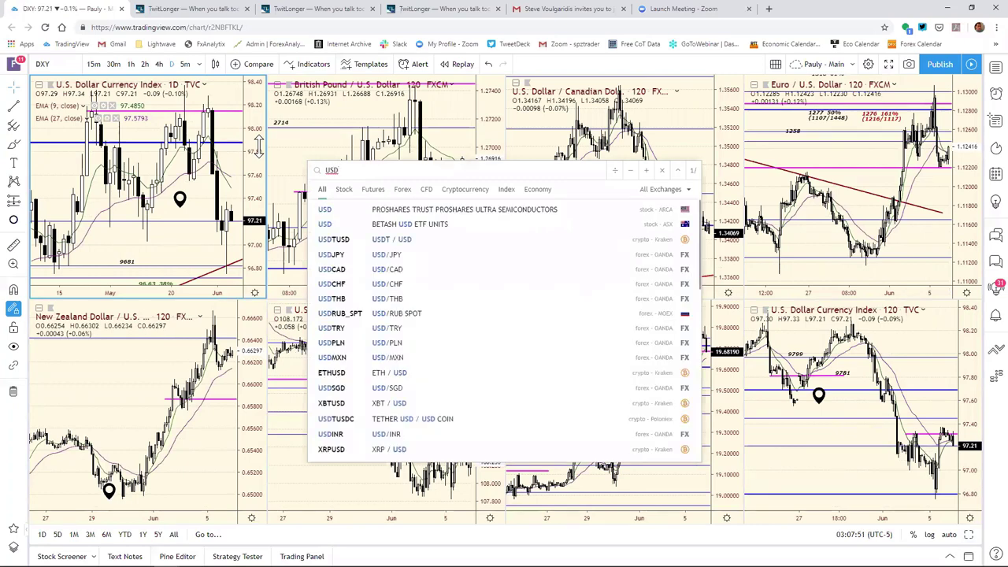
{"action": "type", "text": "CAD"}
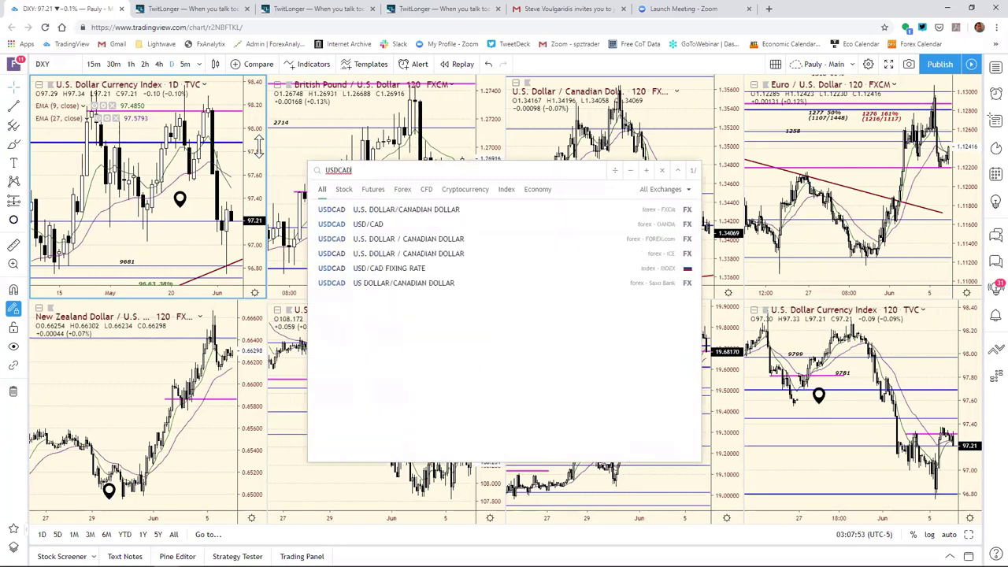
{"action": "key", "text": "Return"}
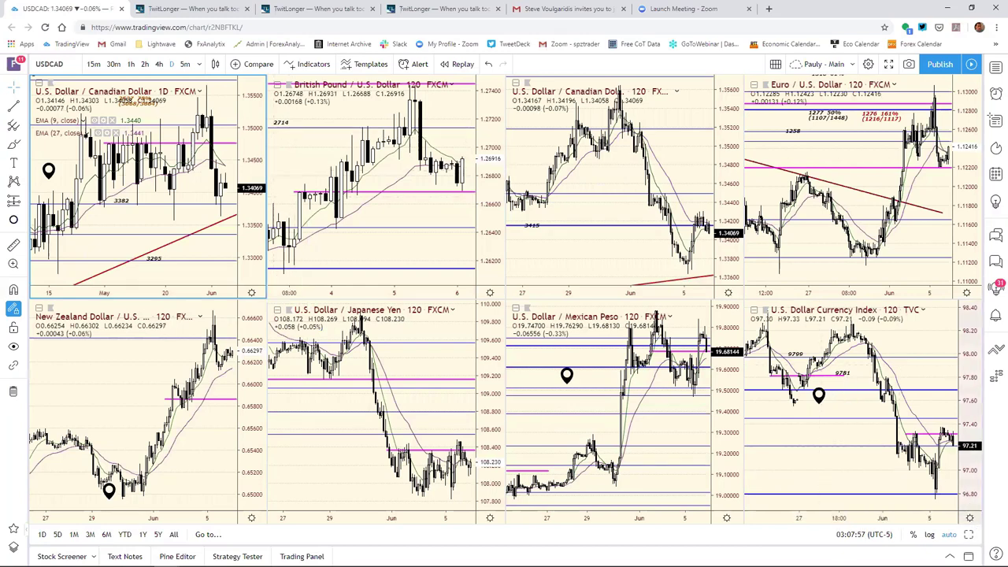
{"action": "key", "text": "alt+Return"}
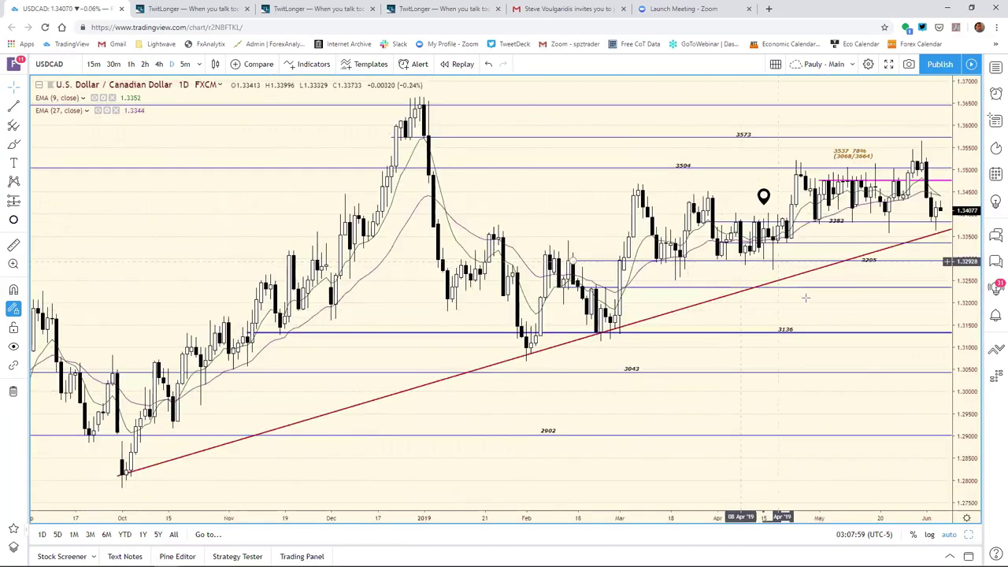
{"action": "left_click_drag", "start_coordinate": [757, 517], "coordinate": [723, 510]}
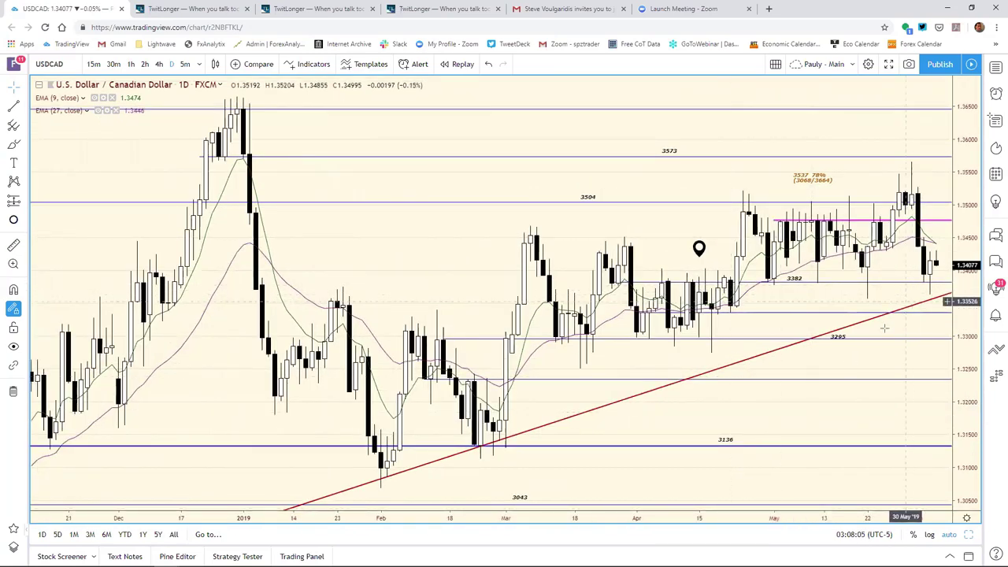
{"action": "mouse_move", "coordinate": [493, 499]}
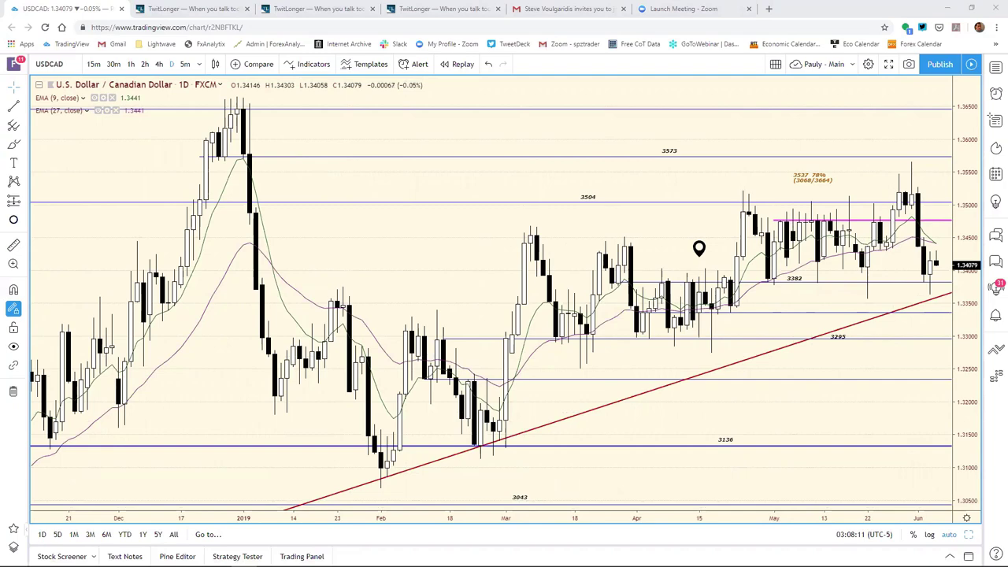
{"action": "key", "text": "alt+Tab"}
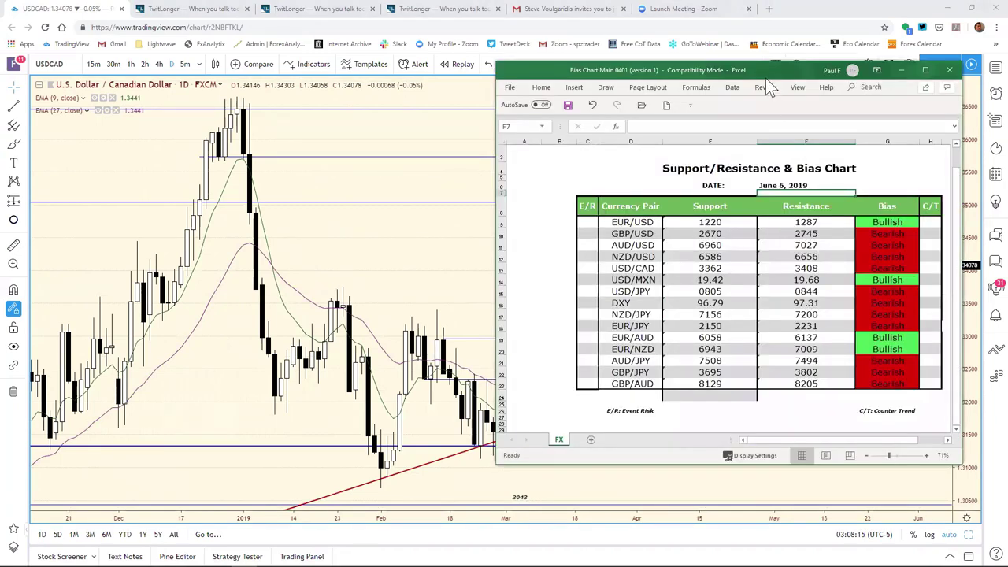
{"action": "key", "text": "alt+Tab"}
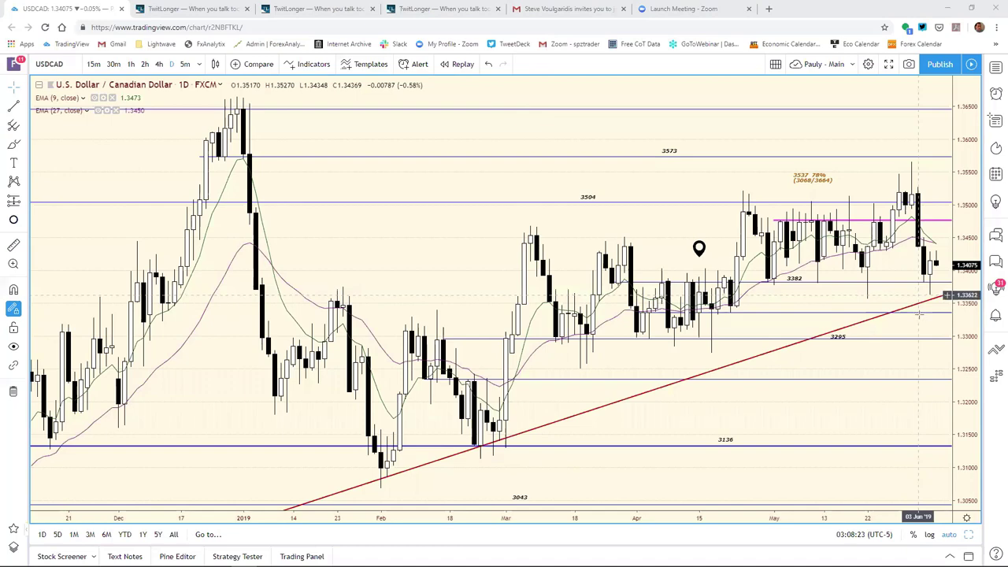
- Bring the Economic Monitor calendar of 5–6 June events in over the chart grid
{"action": "scroll", "coordinate": [673, 517], "scroll_direction": "down", "scroll_amount": 3}
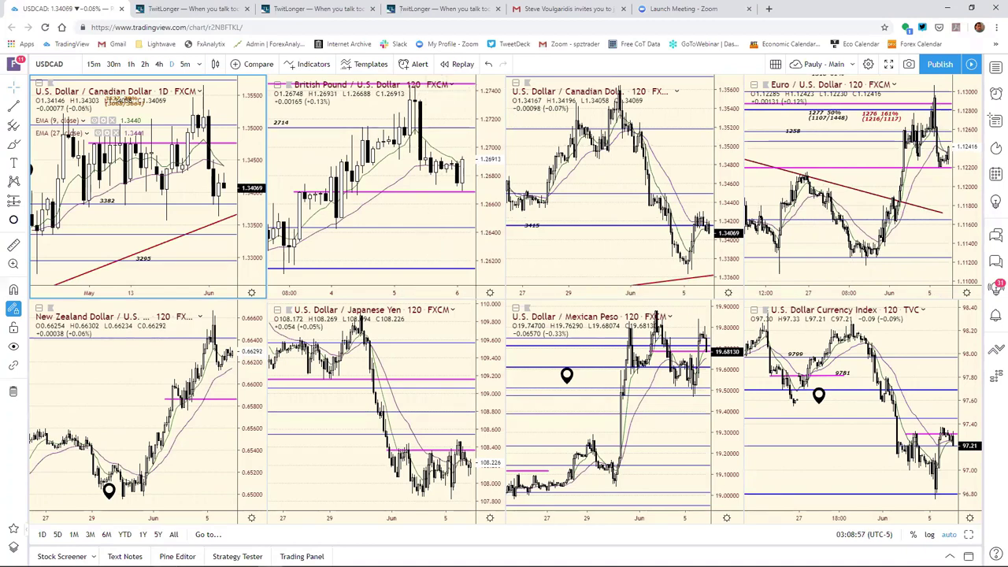
{"action": "left_click_drag", "start_coordinate": [1007, 82], "coordinate": [825, 89]}
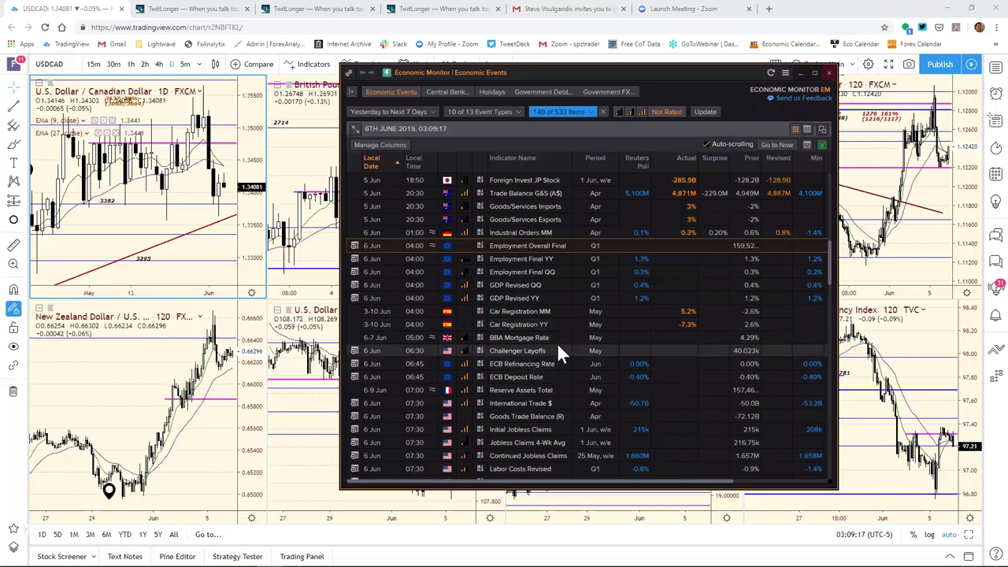
- Scroll through the 6 June releases, then drag the Economic Monitor off the right edge
{"action": "scroll", "coordinate": [557, 343], "scroll_direction": "down", "scroll_amount": 1}
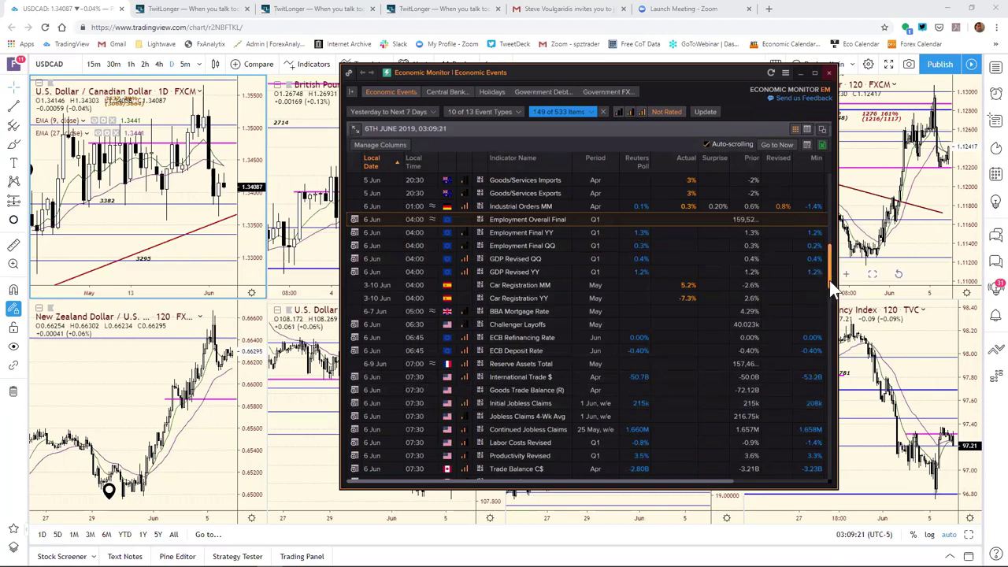
{"action": "left_click_drag", "start_coordinate": [830, 281], "coordinate": [830, 296]}
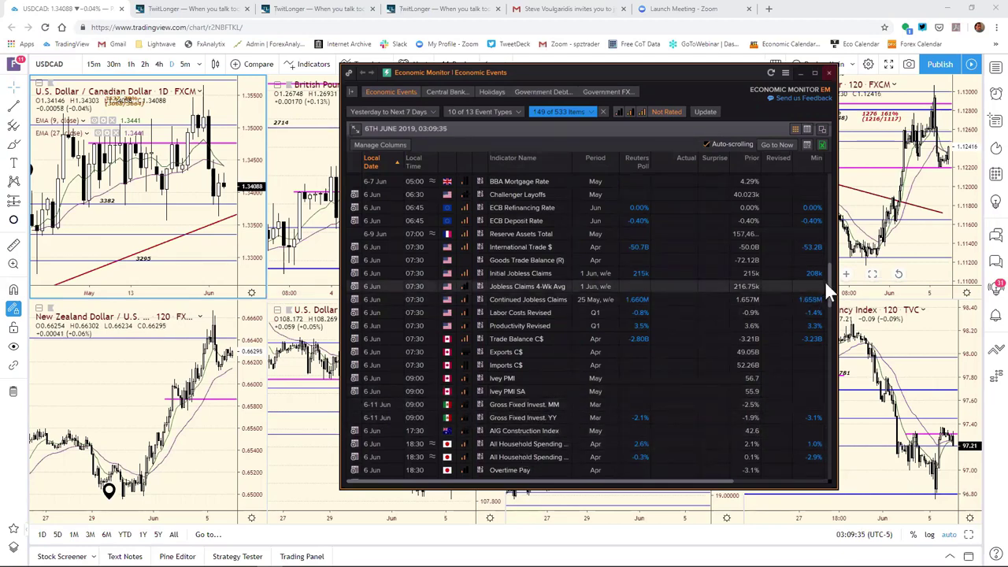
{"action": "left_click_drag", "start_coordinate": [828, 283], "coordinate": [837, 250]}
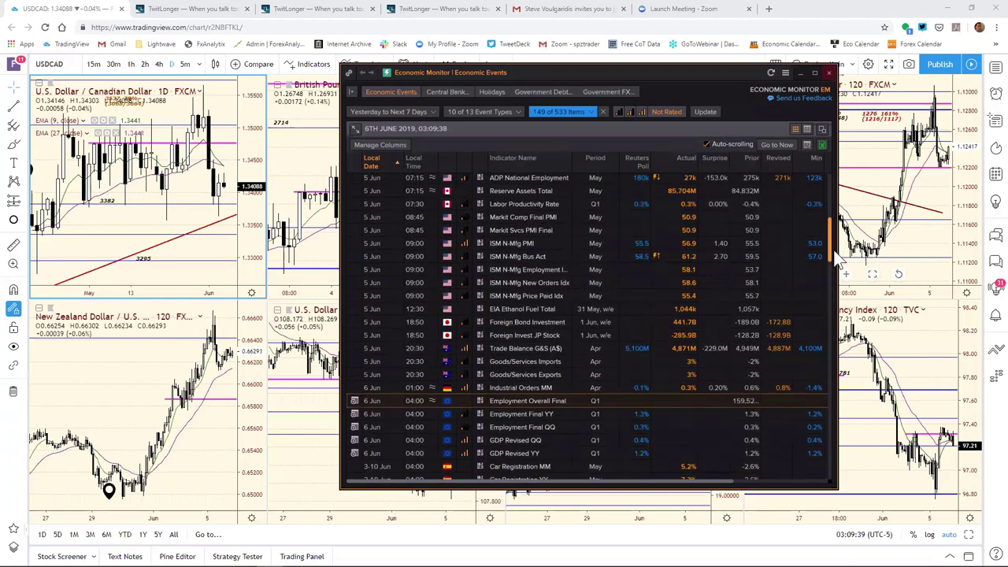
{"action": "scroll", "coordinate": [837, 260], "scroll_direction": "down", "scroll_amount": 4}
{"action": "scroll", "coordinate": [838, 272], "scroll_direction": "down", "scroll_amount": 3}
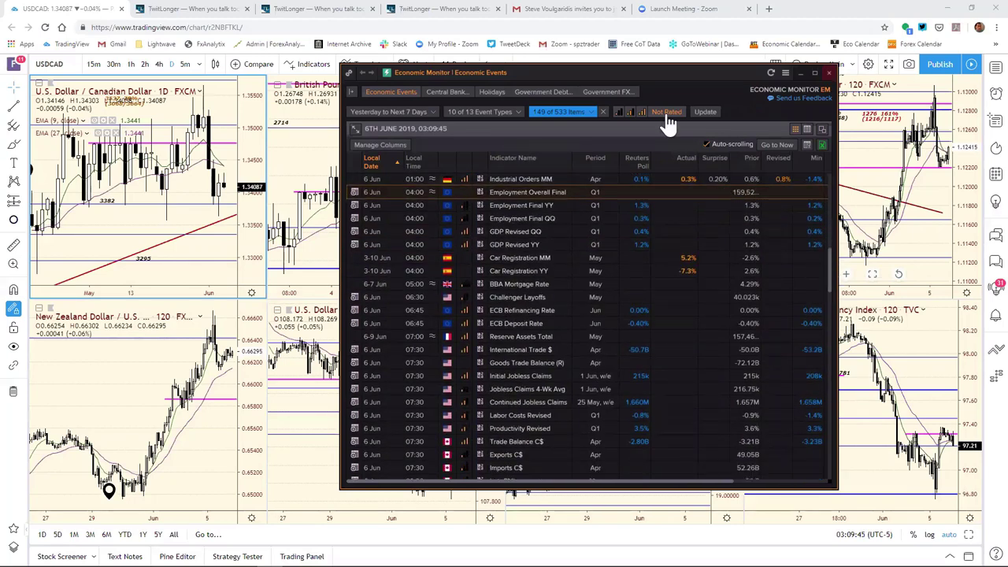
{"action": "left_click_drag", "start_coordinate": [611, 71], "coordinate": [1007, 80]}
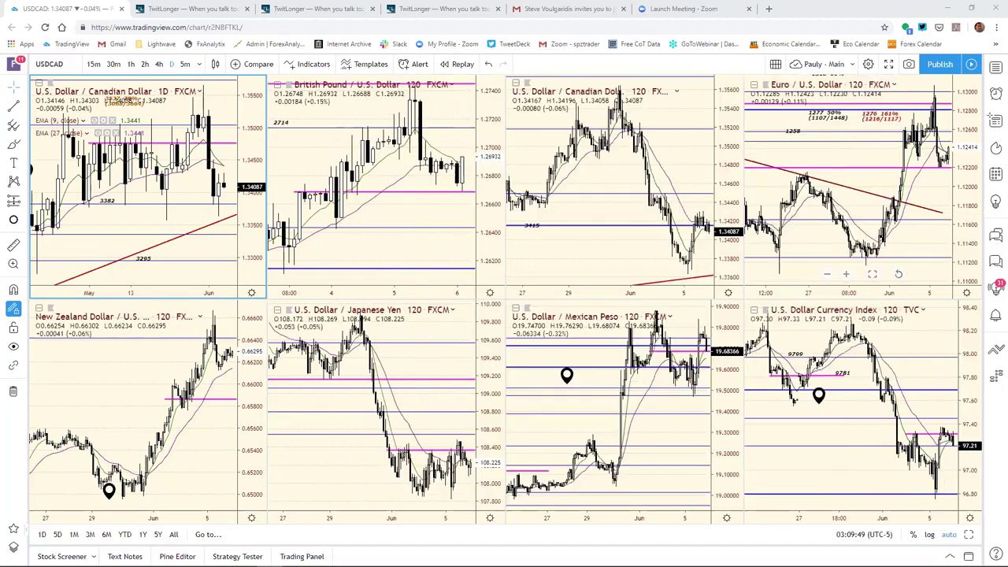
- Bring up the TwitLonger Morning Bid Europe post and read it down to the markets section
{"action": "left_click", "coordinate": [184, 12]}
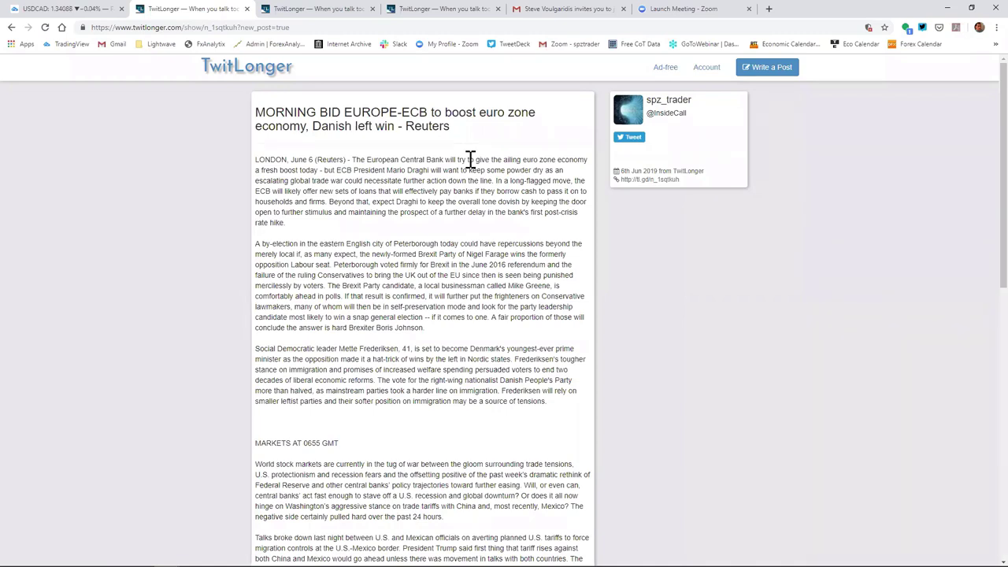
{"action": "scroll", "coordinate": [483, 226], "scroll_direction": "down", "scroll_amount": 1}
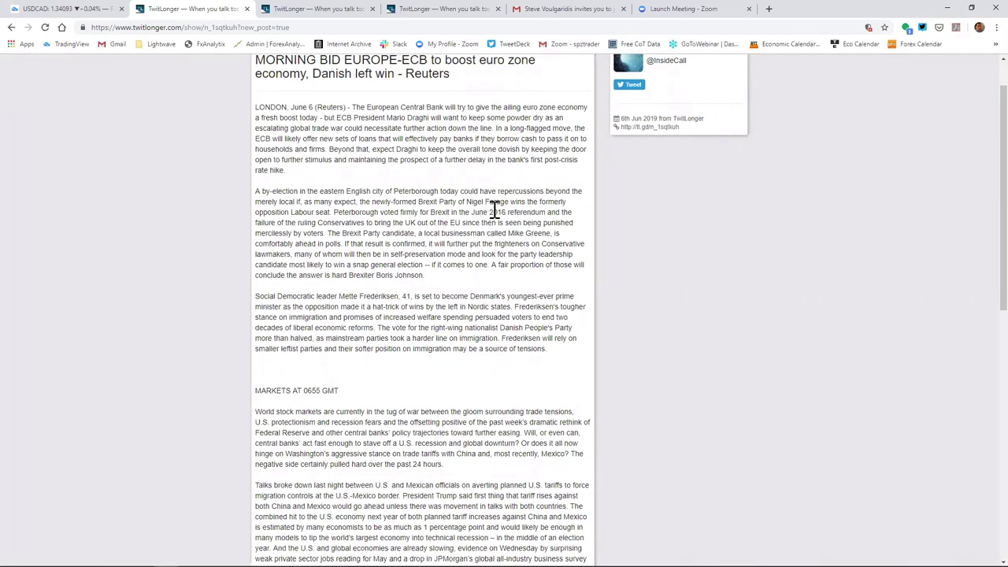
{"action": "scroll", "coordinate": [500, 198], "scroll_direction": "down", "scroll_amount": 1}
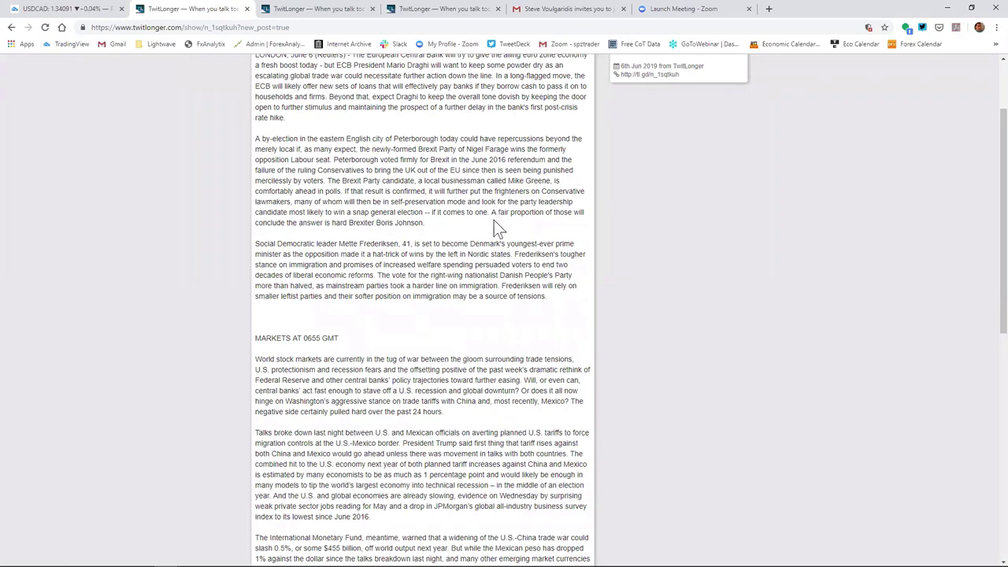
{"action": "scroll", "coordinate": [494, 220], "scroll_direction": "down", "scroll_amount": 1}
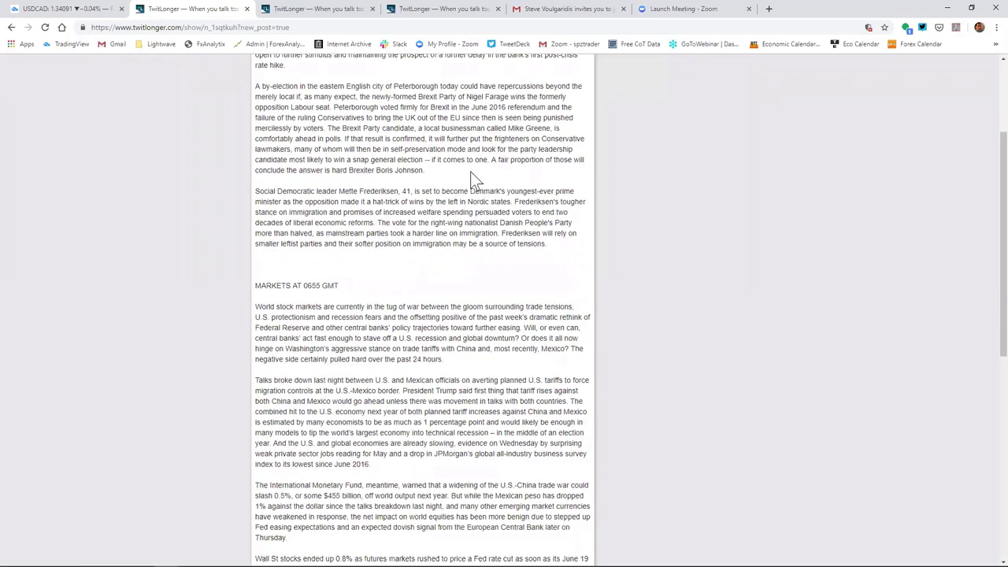
{"action": "scroll", "coordinate": [468, 196], "scroll_direction": "up", "scroll_amount": 1}
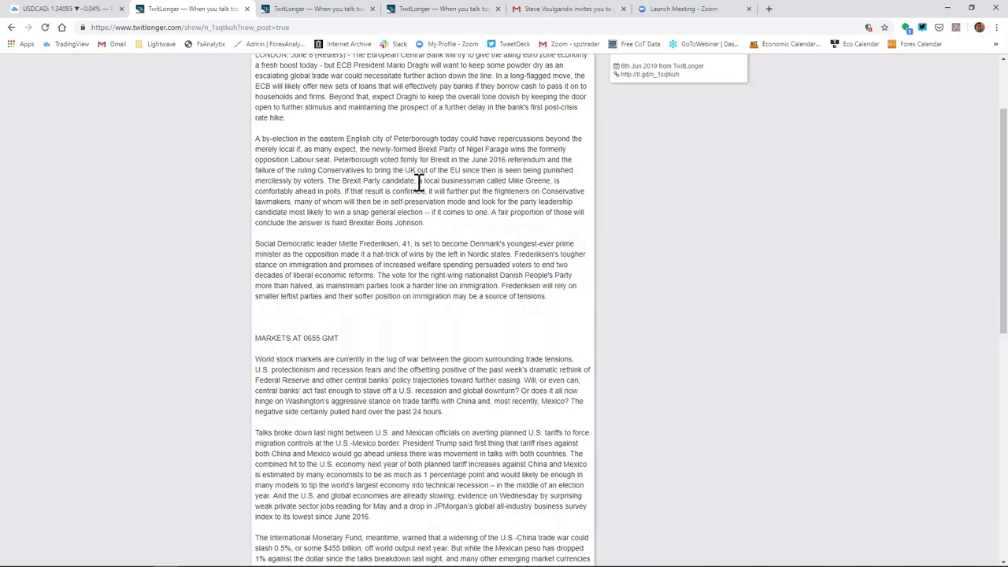
{"action": "scroll", "coordinate": [418, 185], "scroll_direction": "down", "scroll_amount": 3}
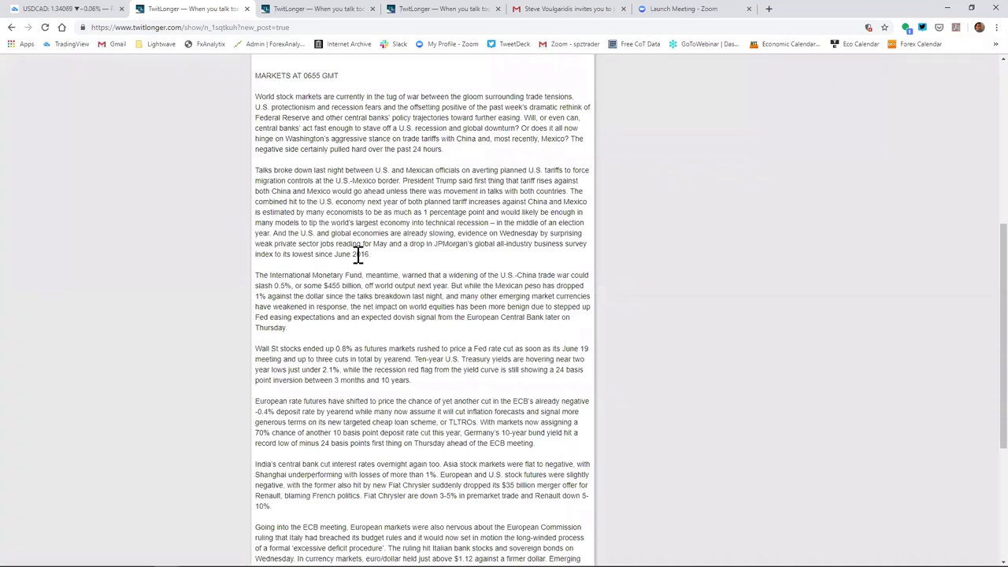
- Scroll to the day's events list and highlight 'Bank of England chief Carney speaks in London'
{"action": "scroll", "coordinate": [357, 252], "scroll_direction": "down", "scroll_amount": 2}
{"action": "scroll", "coordinate": [357, 252], "scroll_direction": "down", "scroll_amount": 3}
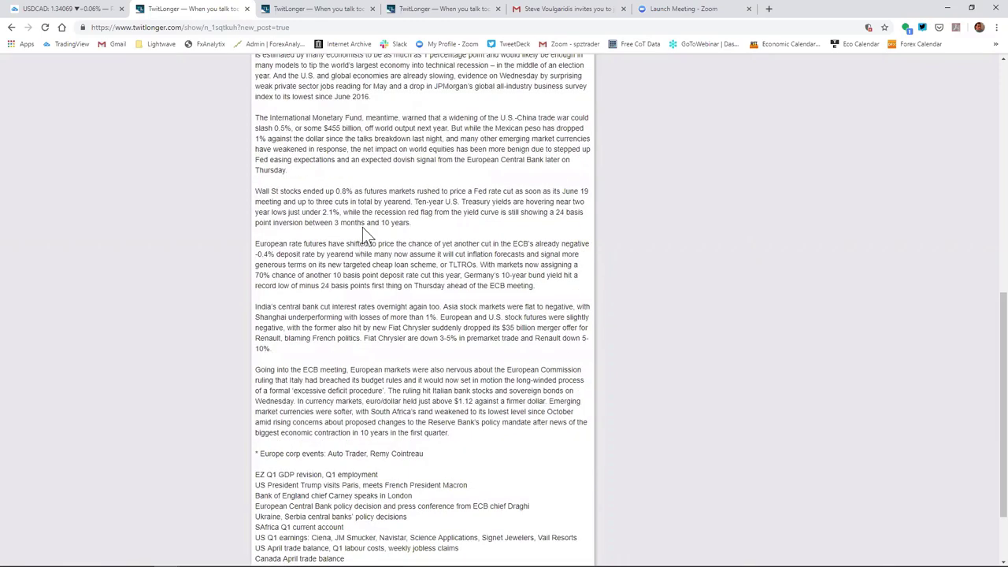
{"action": "scroll", "coordinate": [394, 224], "scroll_direction": "down", "scroll_amount": 2}
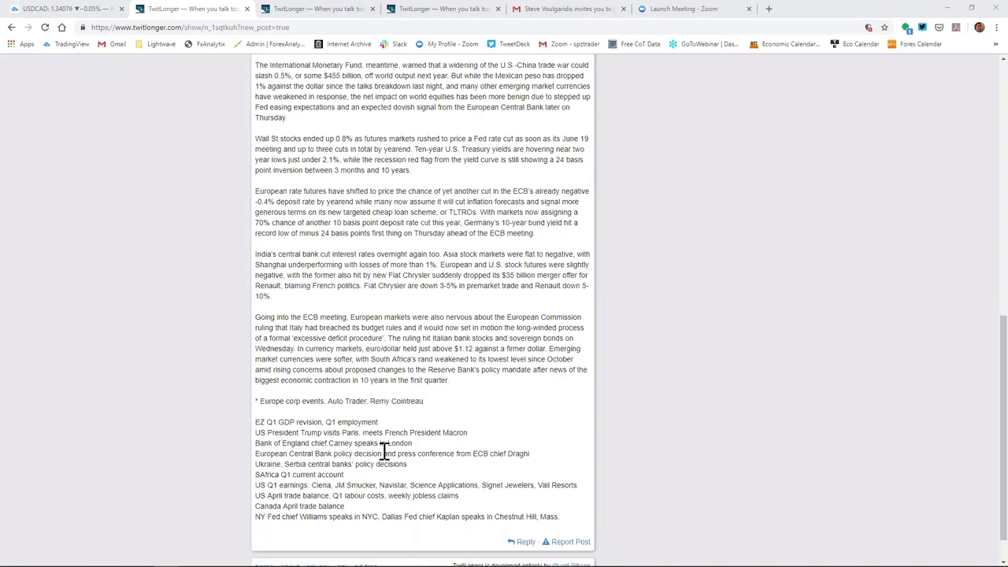
{"action": "left_click_drag", "start_coordinate": [413, 443], "coordinate": [258, 448]}
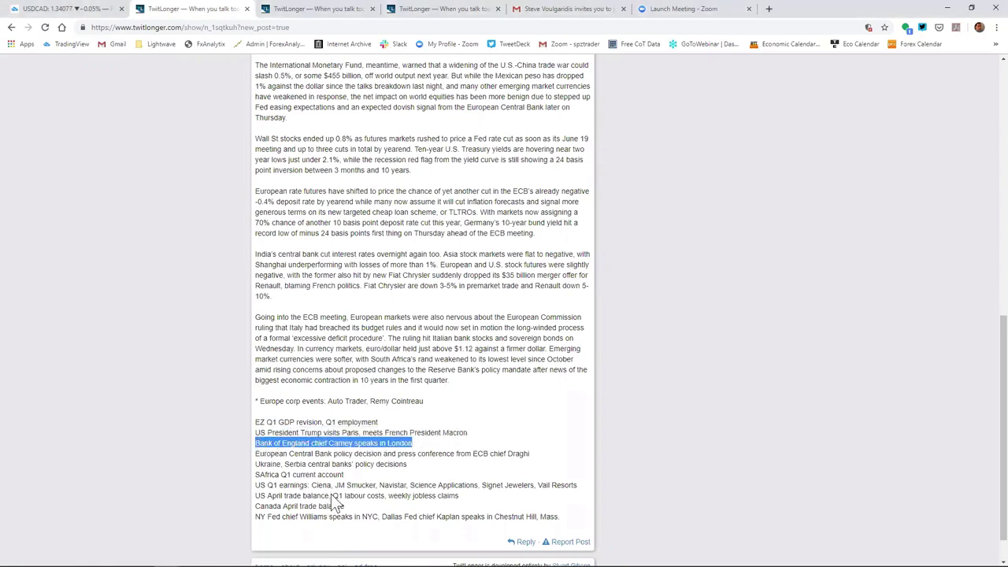
{"action": "left_click", "coordinate": [303, 11]}
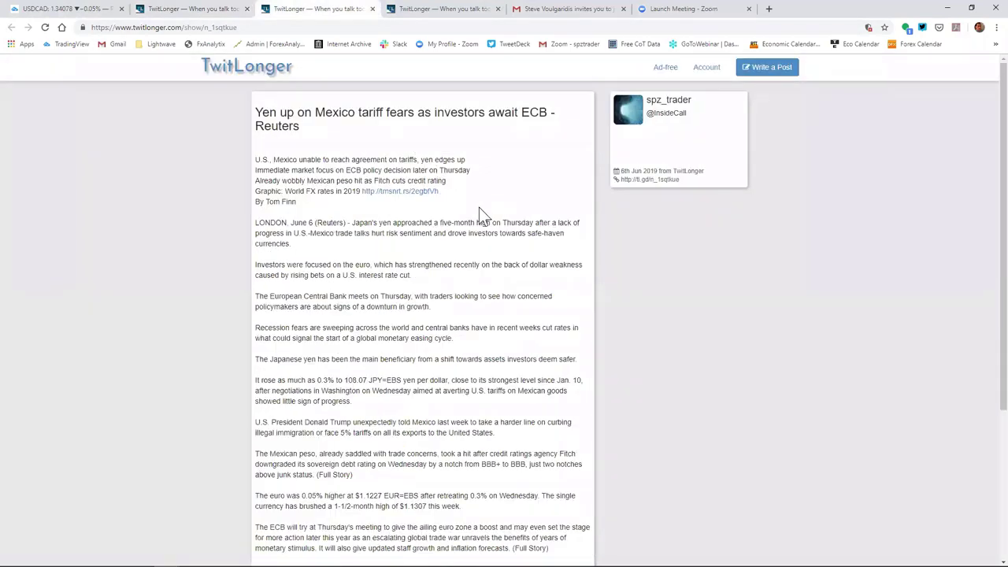
{"action": "scroll", "coordinate": [480, 221], "scroll_direction": "down", "scroll_amount": 1}
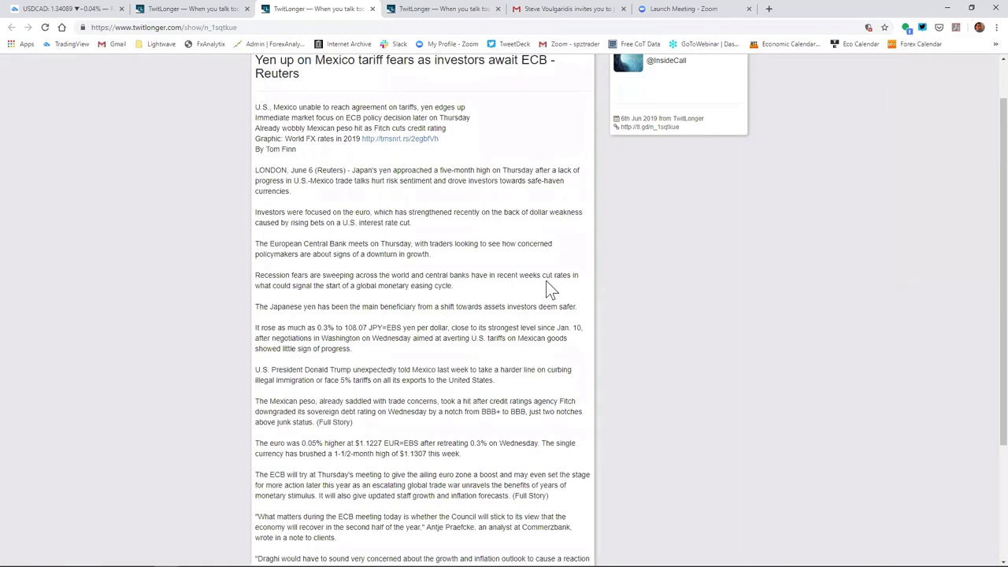
- Switch to the ECB 'small shot in the arm' TwitLonger article and read down to its RISKS section
{"action": "scroll", "coordinate": [453, 337], "scroll_direction": "down", "scroll_amount": 2}
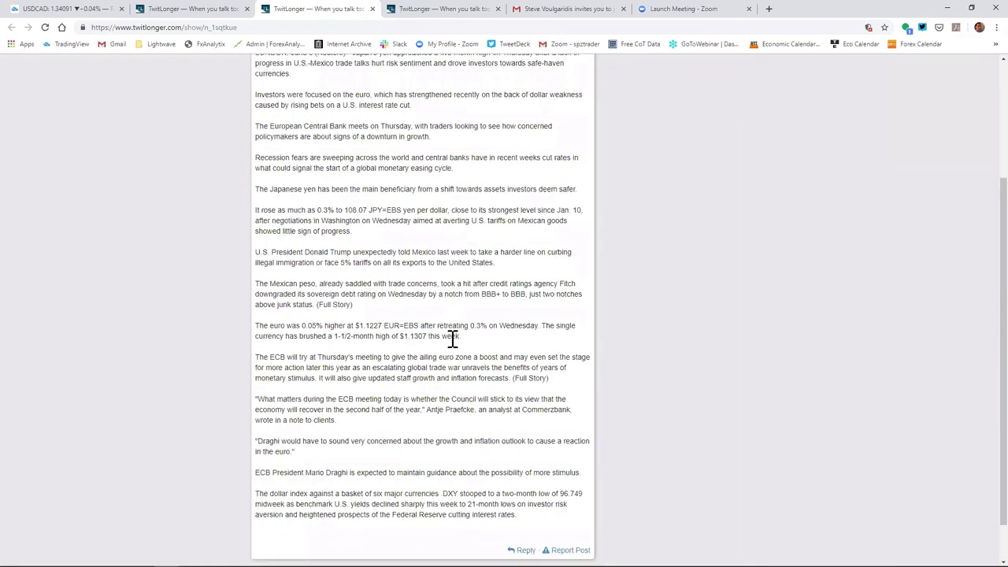
{"action": "scroll", "coordinate": [453, 337], "scroll_direction": "down", "scroll_amount": 1}
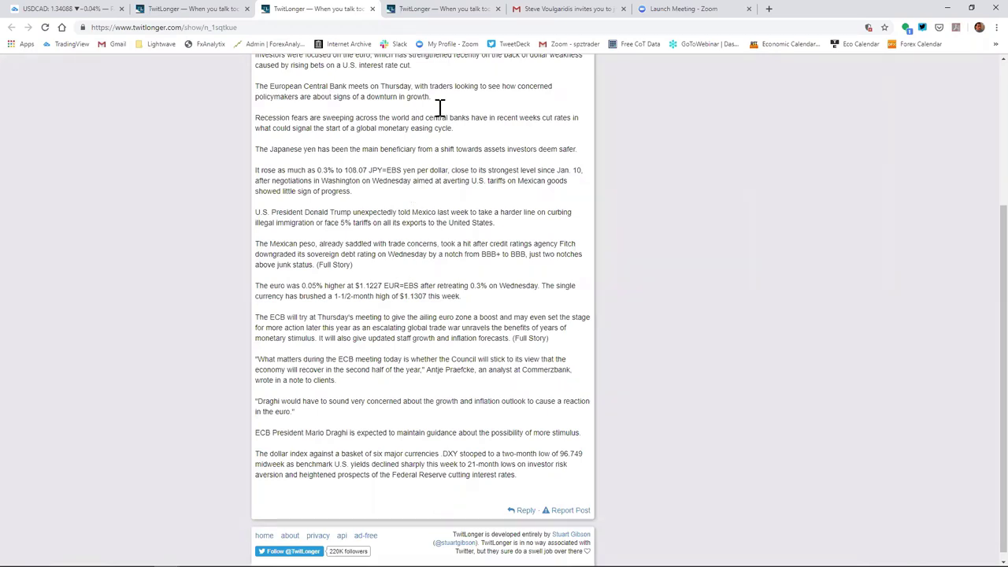
{"action": "left_click", "coordinate": [462, 13]}
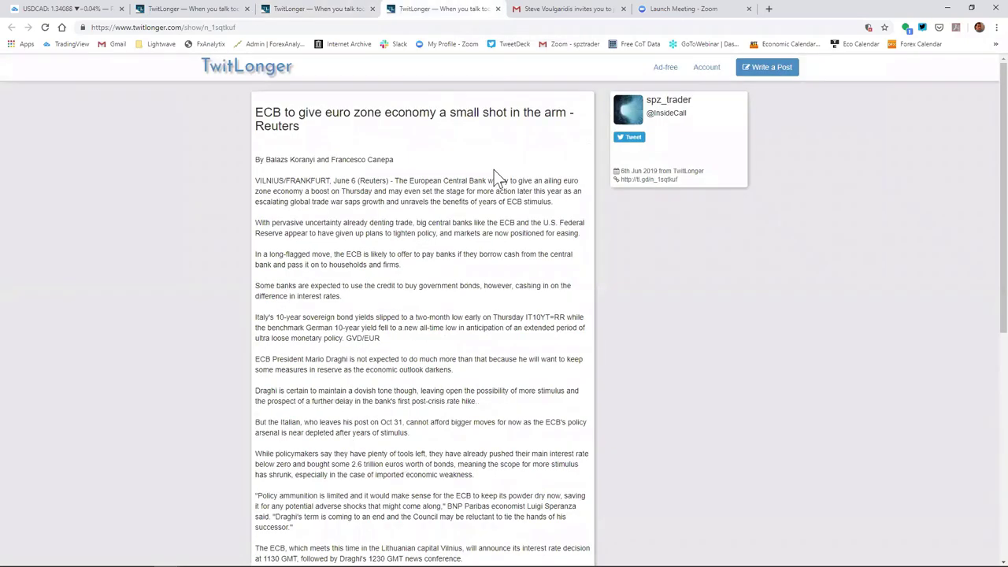
{"action": "scroll", "coordinate": [494, 172], "scroll_direction": "down", "scroll_amount": 1}
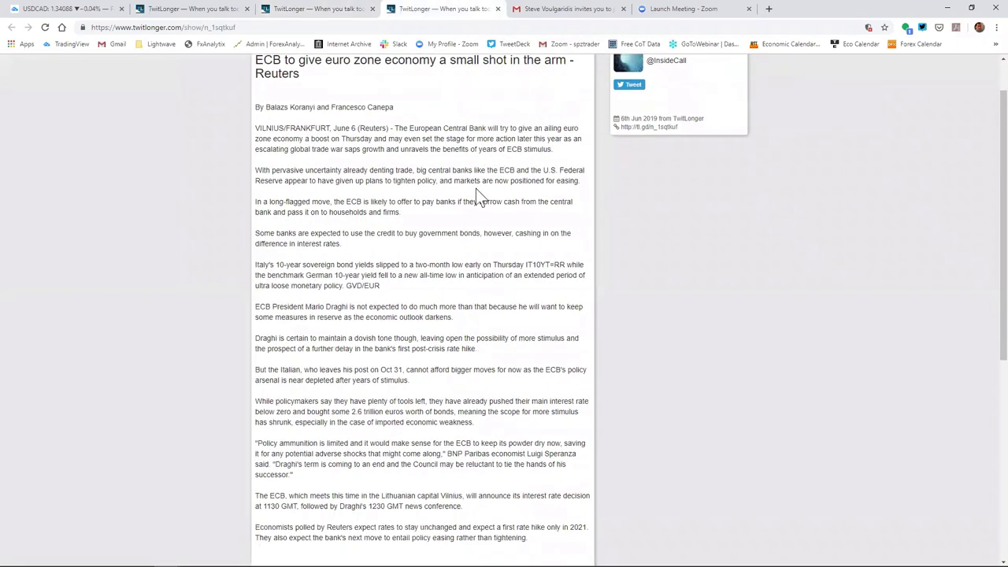
{"action": "scroll", "coordinate": [470, 200], "scroll_direction": "down", "scroll_amount": 5}
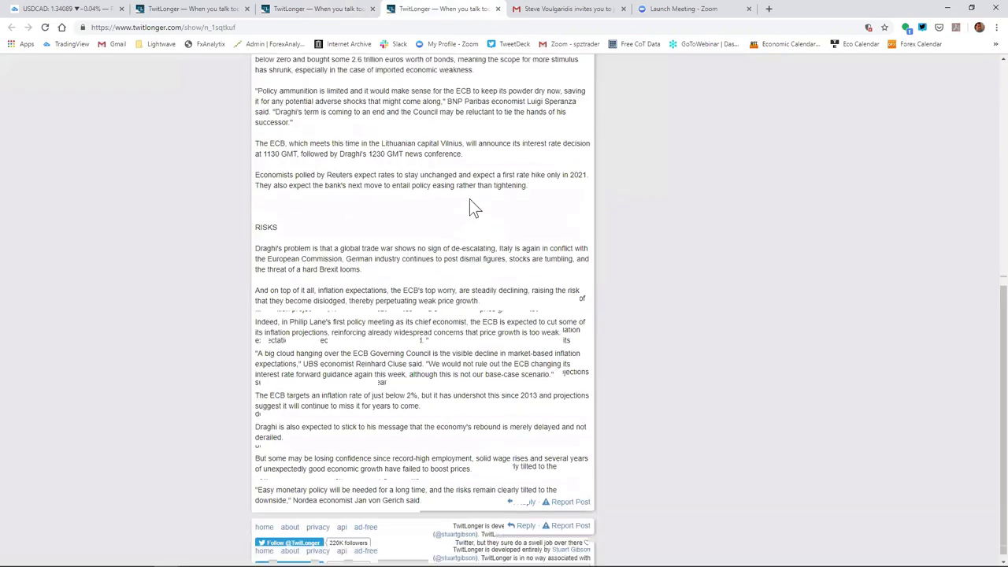
{"action": "scroll", "coordinate": [469, 203], "scroll_direction": "up", "scroll_amount": 5}
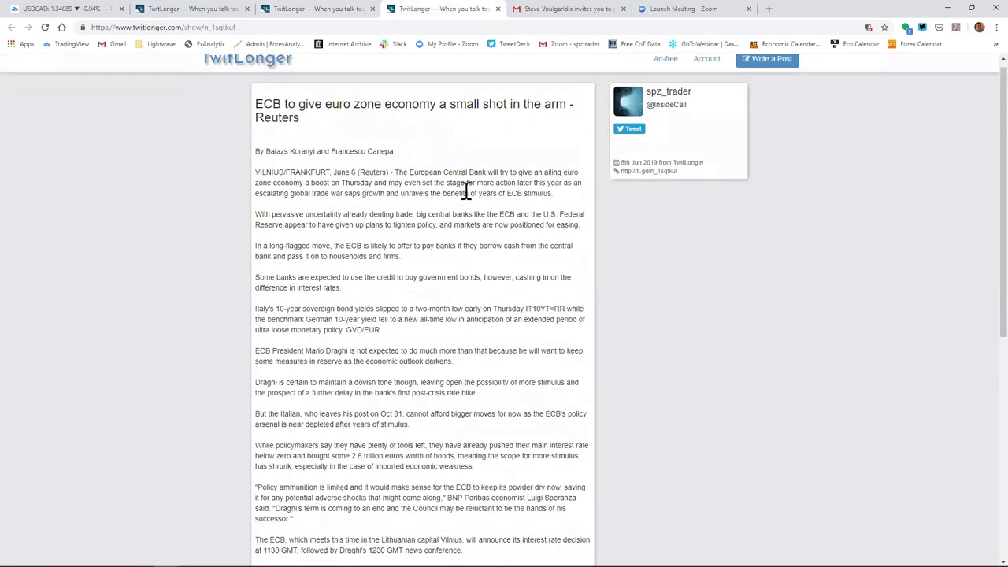
{"action": "scroll", "coordinate": [466, 189], "scroll_direction": "down", "scroll_amount": 1}
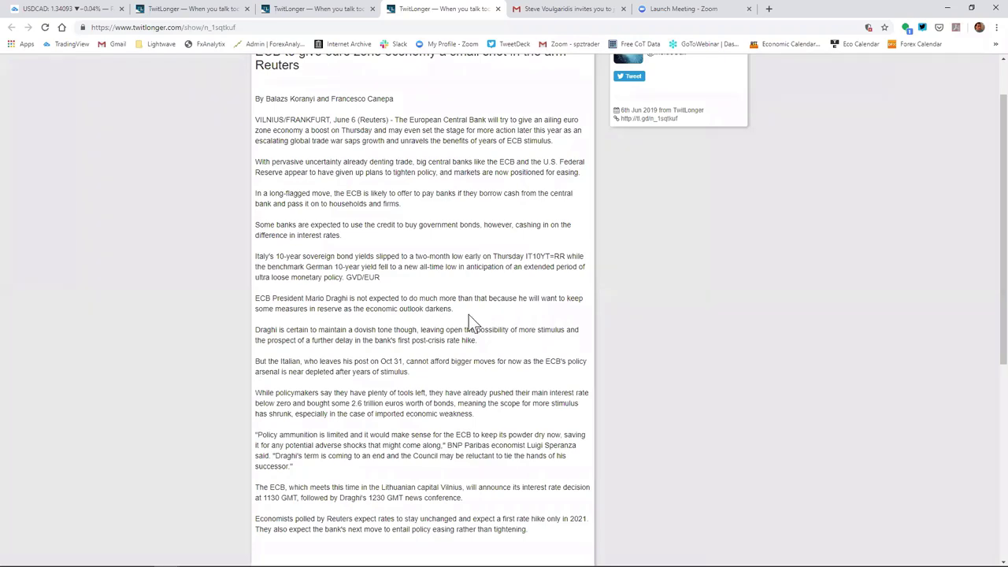
{"action": "scroll", "coordinate": [469, 314], "scroll_direction": "down", "scroll_amount": 2}
{"action": "scroll", "coordinate": [460, 307], "scroll_direction": "down", "scroll_amount": 1}
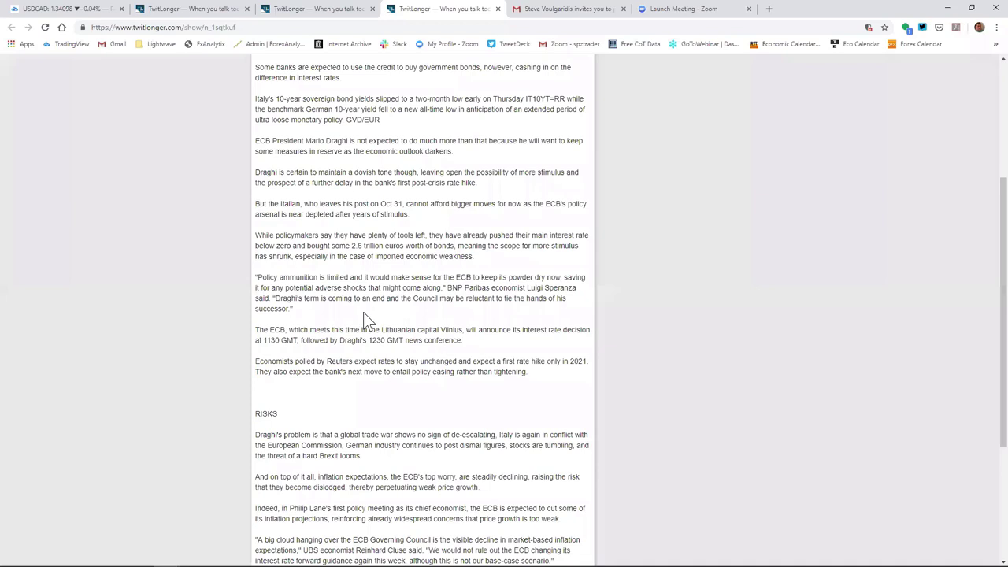
{"action": "scroll", "coordinate": [367, 312], "scroll_direction": "down", "scroll_amount": 1}
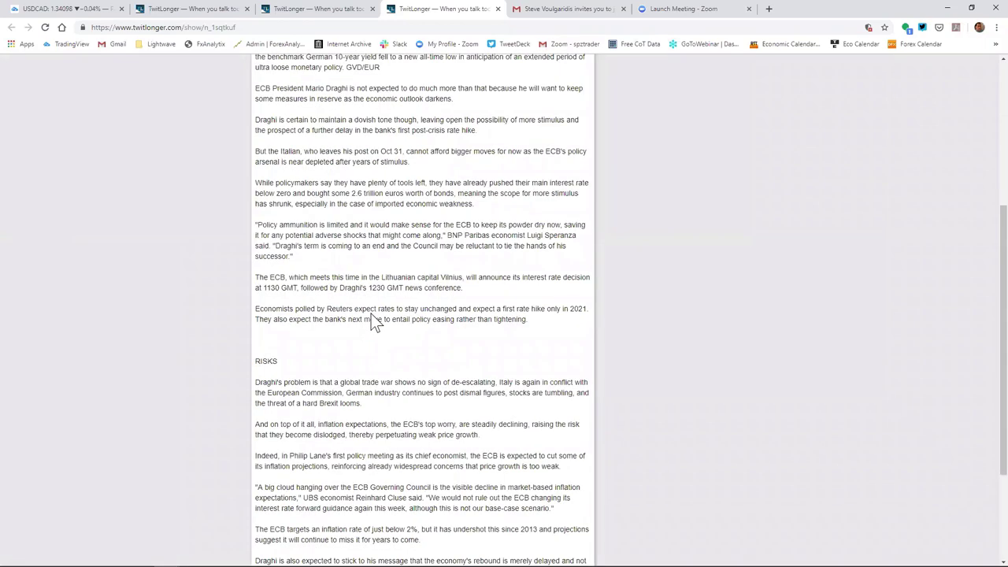
{"action": "scroll", "coordinate": [371, 313], "scroll_direction": "down", "scroll_amount": 1}
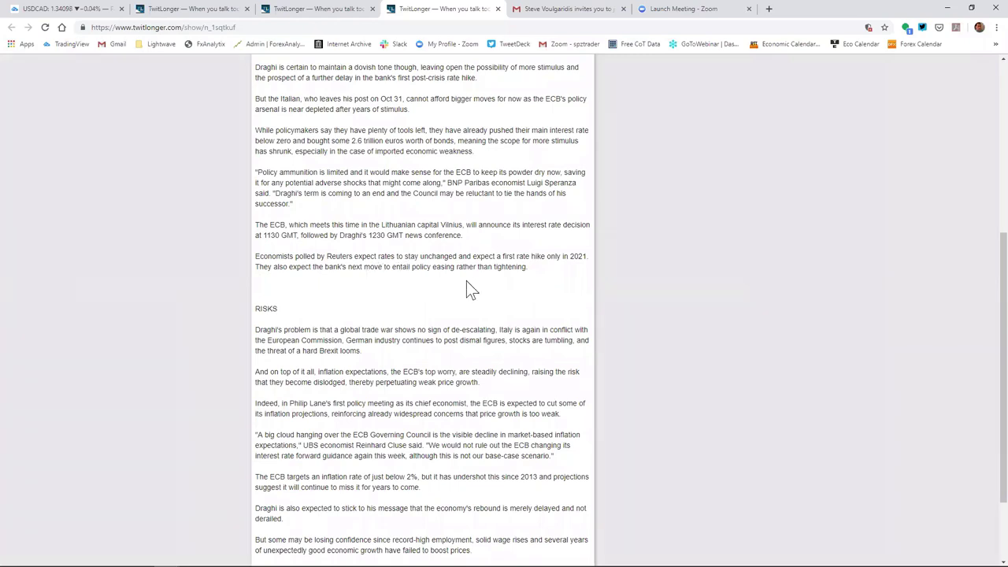
{"action": "scroll", "coordinate": [408, 282], "scroll_direction": "down", "scroll_amount": 2}
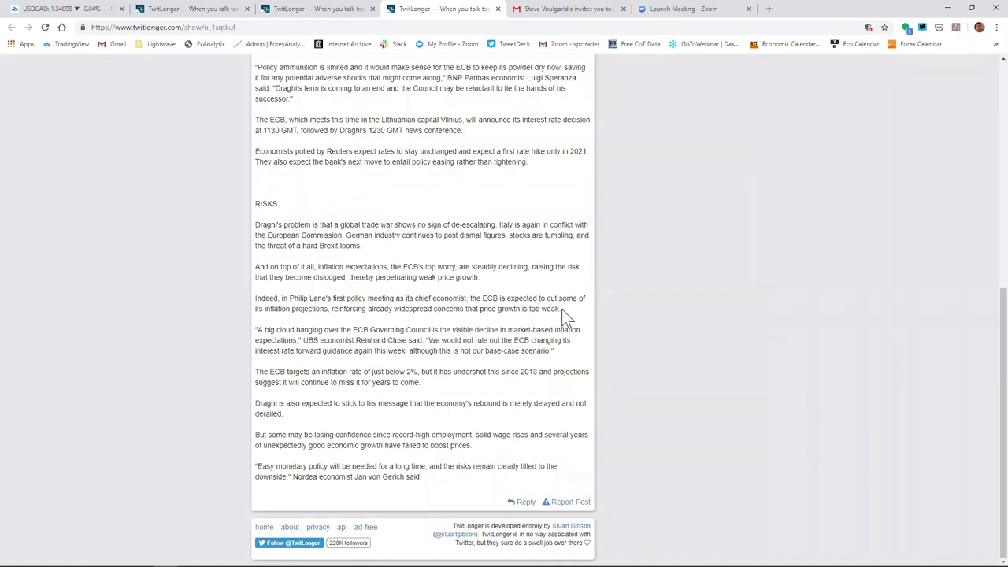
{"action": "left_click_drag", "start_coordinate": [562, 308], "coordinate": [301, 309]}
{"action": "left_click", "coordinate": [302, 315]}
- Load EURUSD into TradingView's top-left chart in place of USDCAD
{"action": "left_click", "coordinate": [63, 11]}
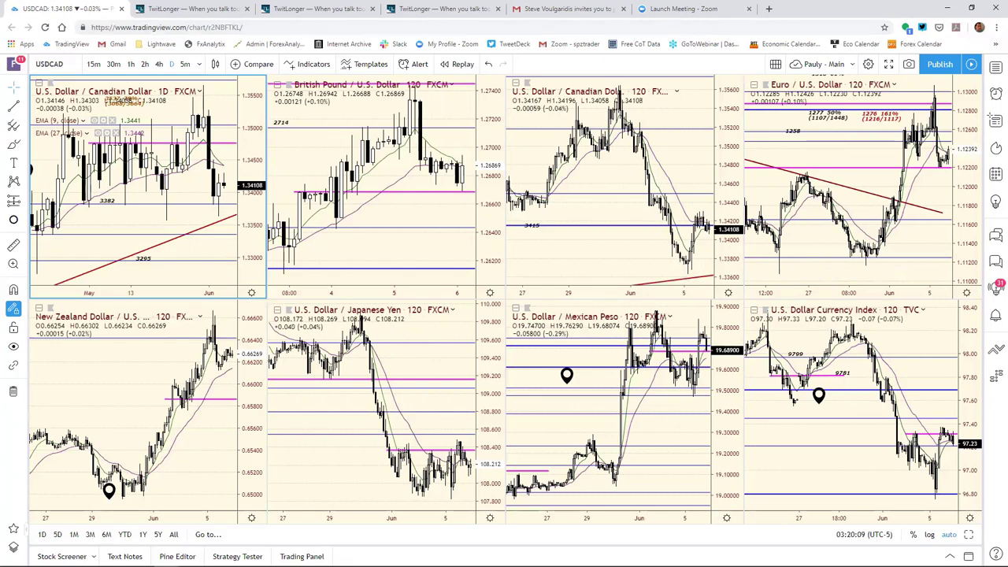
{"action": "key", "text": "alt+Tab"}
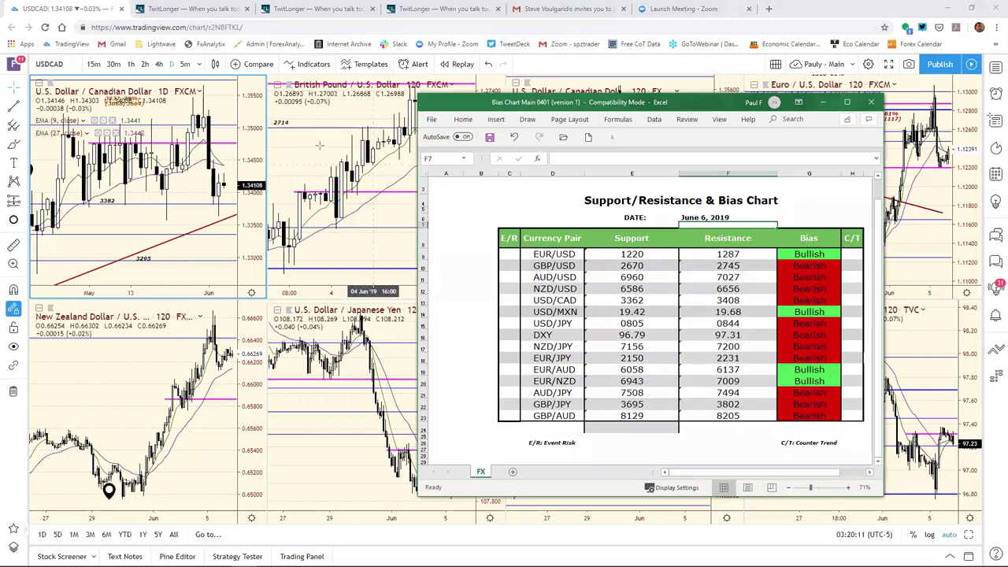
{"action": "left_click", "coordinate": [252, 122]}
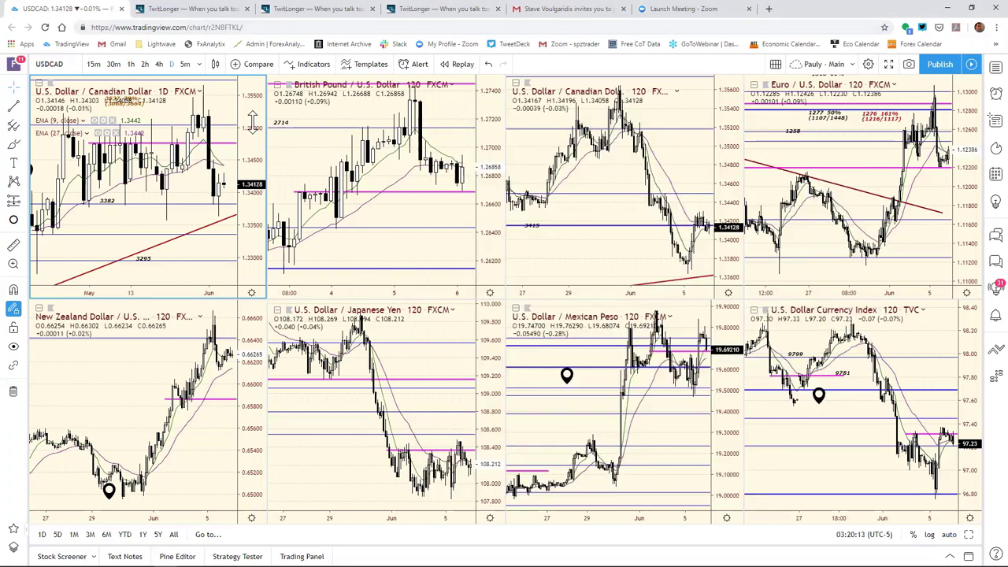
{"action": "type", "text": "EURUSD"}
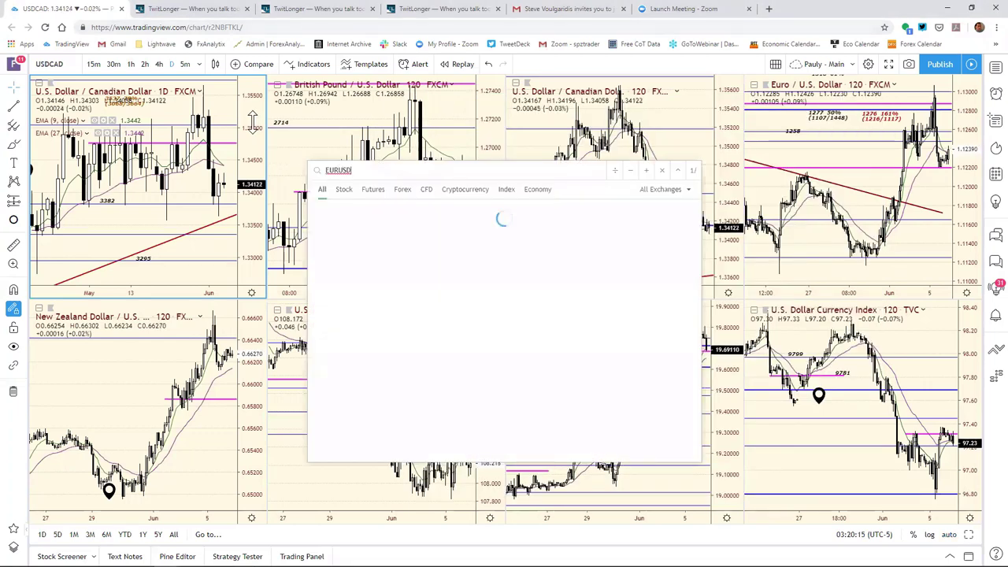
{"action": "key", "text": "Return"}
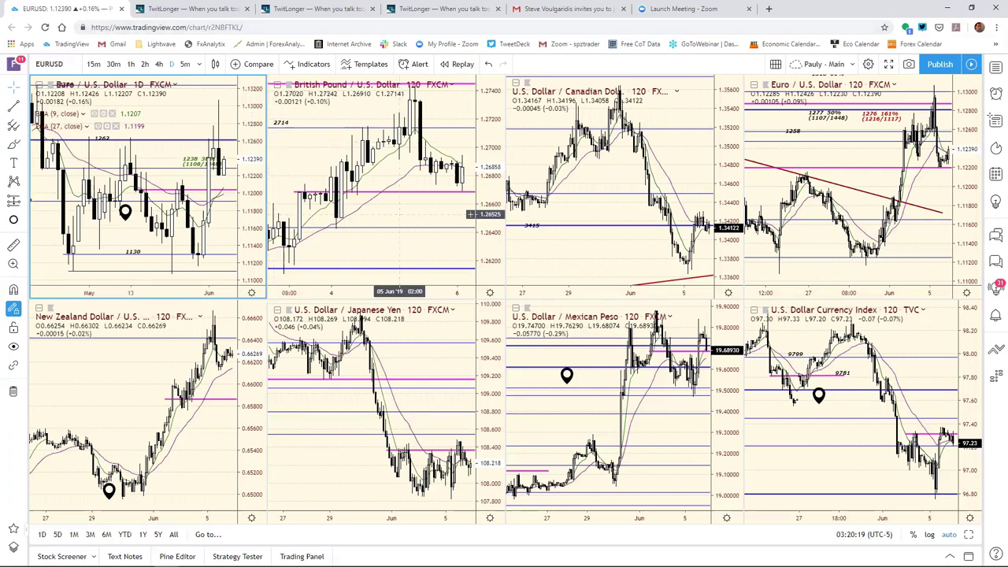
- Maximize the EURUSD daily pane to fill the window and zoom in on it
{"action": "left_click", "coordinate": [969, 535]}
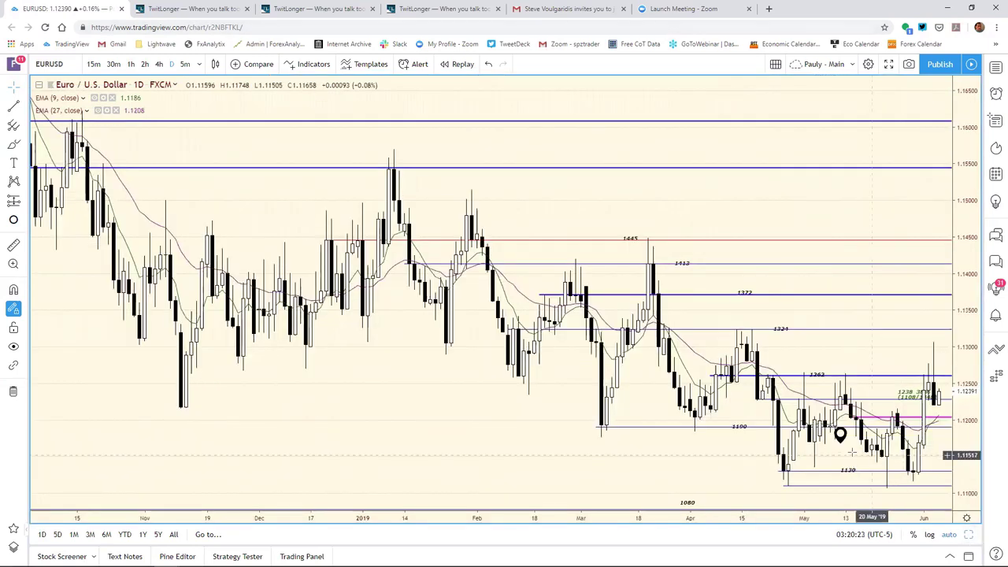
{"action": "scroll", "coordinate": [788, 517], "scroll_direction": "up", "scroll_amount": 5}
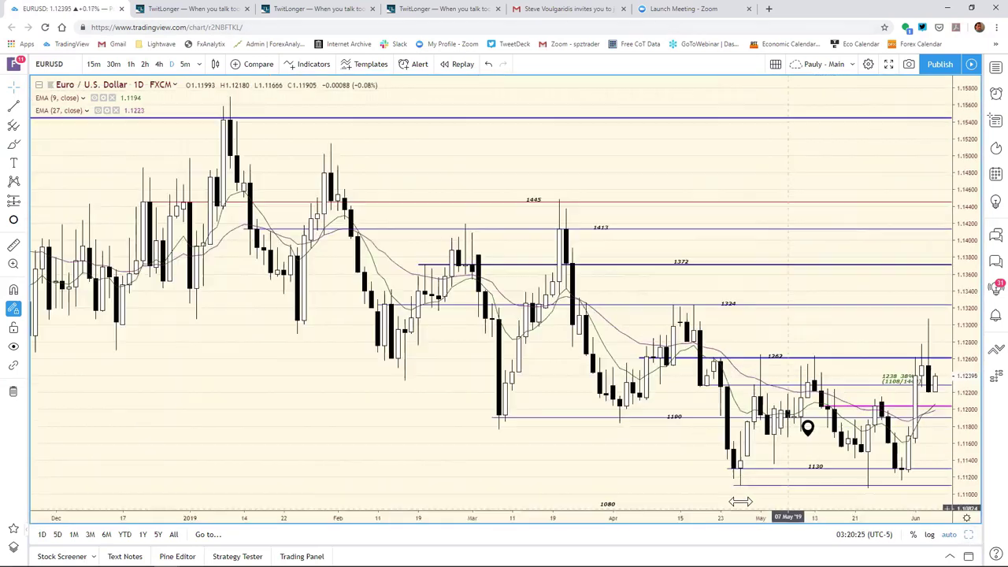
{"action": "scroll", "coordinate": [630, 469], "scroll_direction": "up", "scroll_amount": 2}
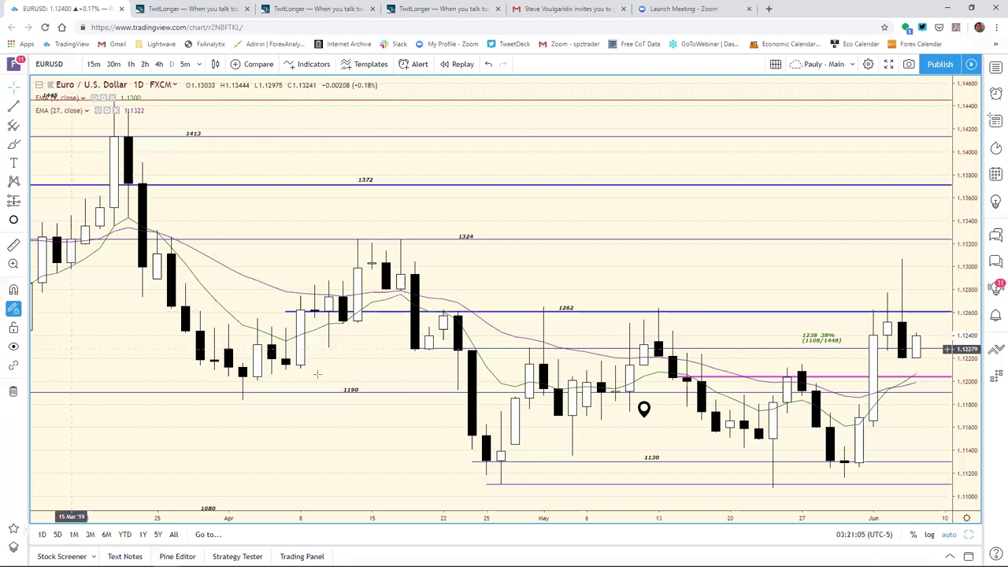
- Start a Fib Retracement at the 23 May low, cancel it, and return to the eight-chart grid
{"action": "left_click", "coordinate": [19, 126]}
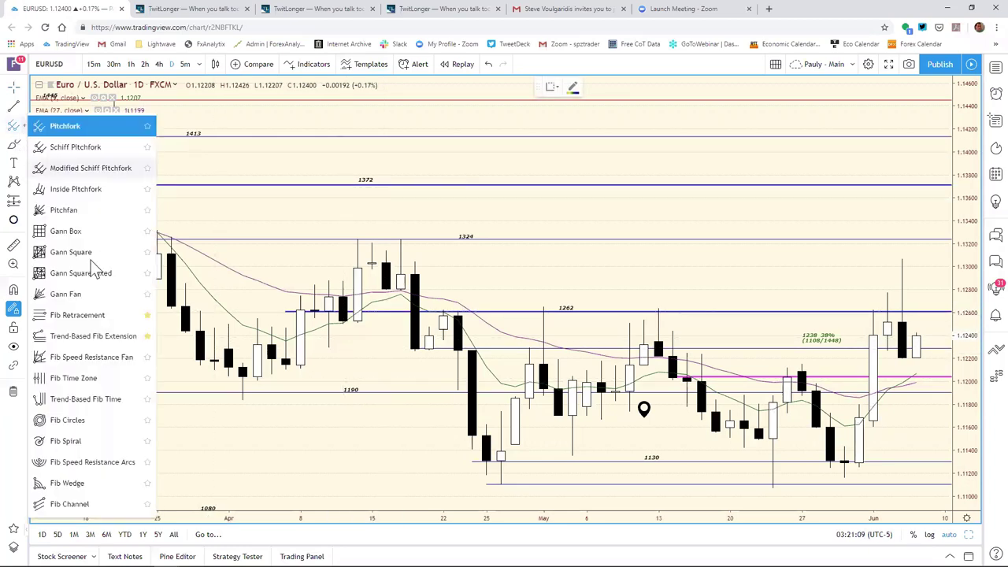
{"action": "left_click", "coordinate": [85, 317]}
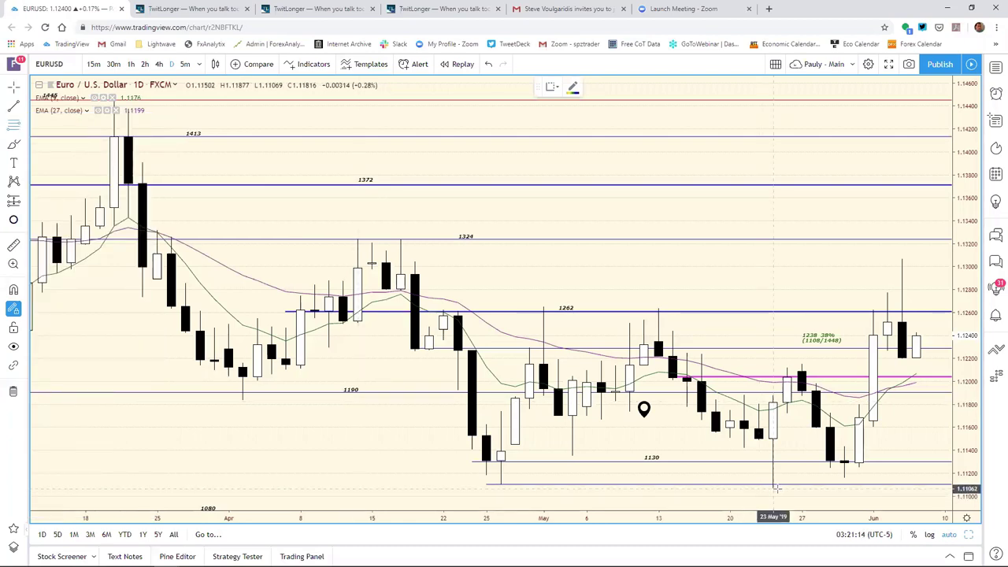
{"action": "left_click", "coordinate": [776, 488]}
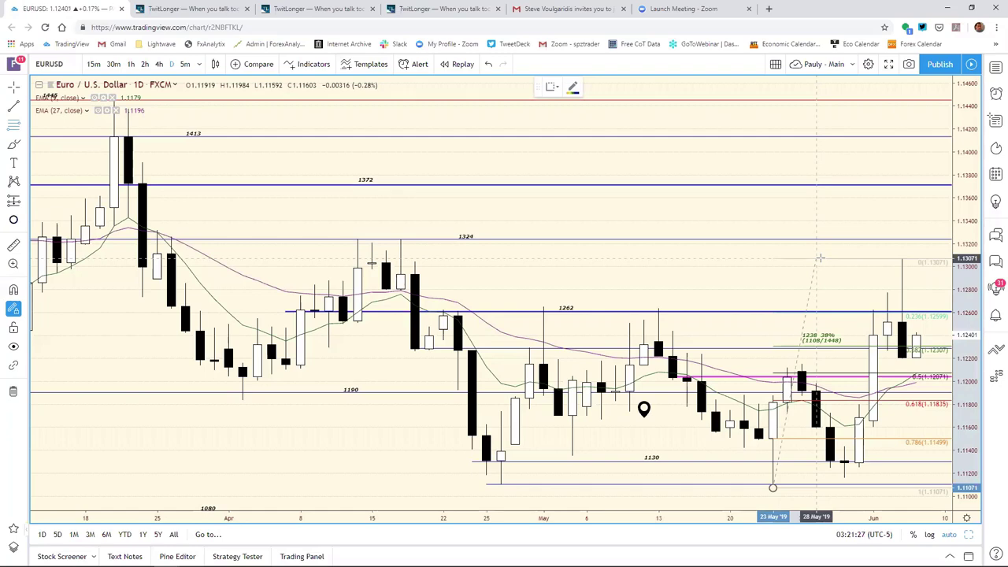
{"action": "key", "text": "Escape"}
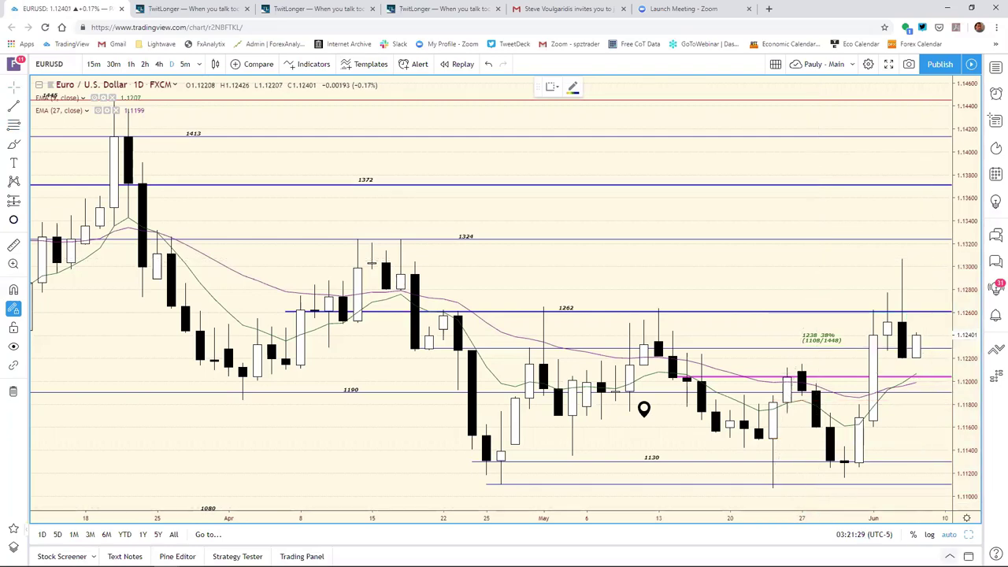
{"action": "key", "text": "alt+Return"}
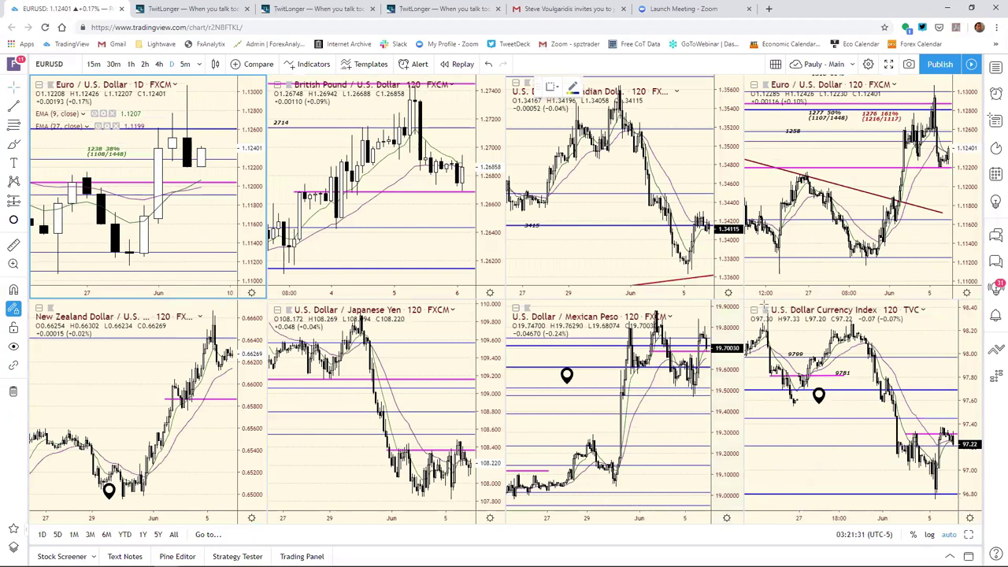
- Expand the EURUSD 120-minute chart to full window and remove the red 1276 161% label
{"action": "left_click", "coordinate": [960, 154]}
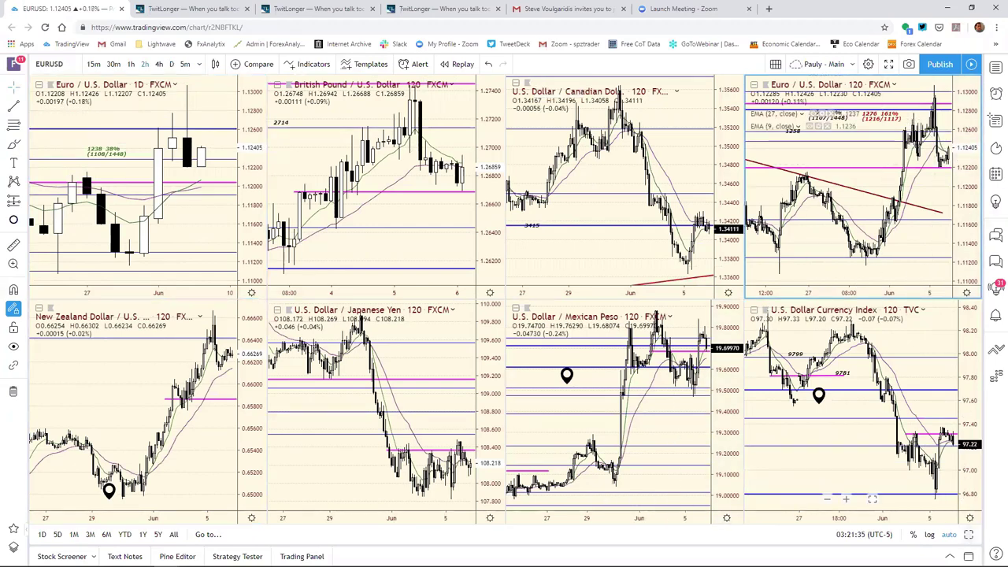
{"action": "key", "text": "alt+Return"}
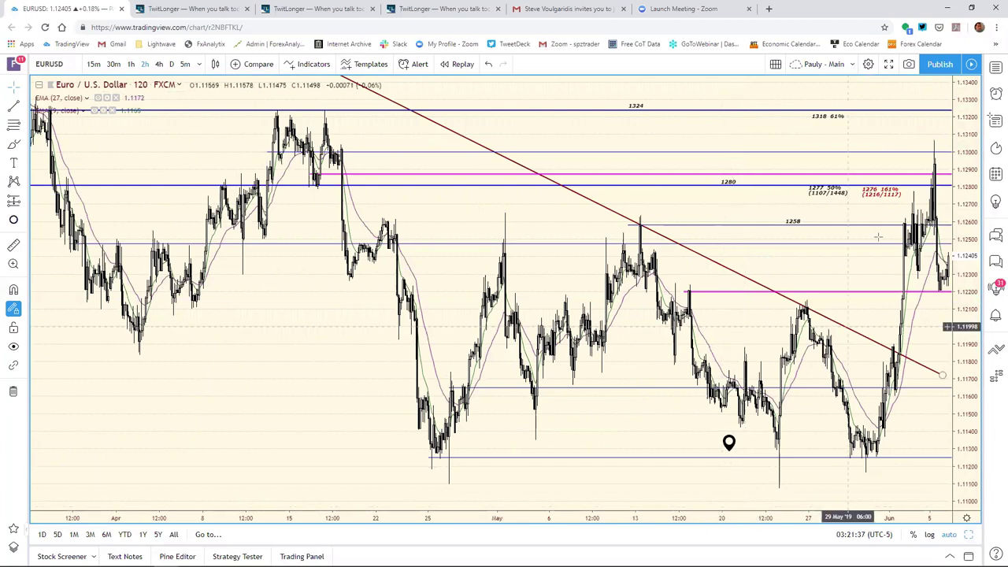
{"action": "right_click", "coordinate": [891, 344]}
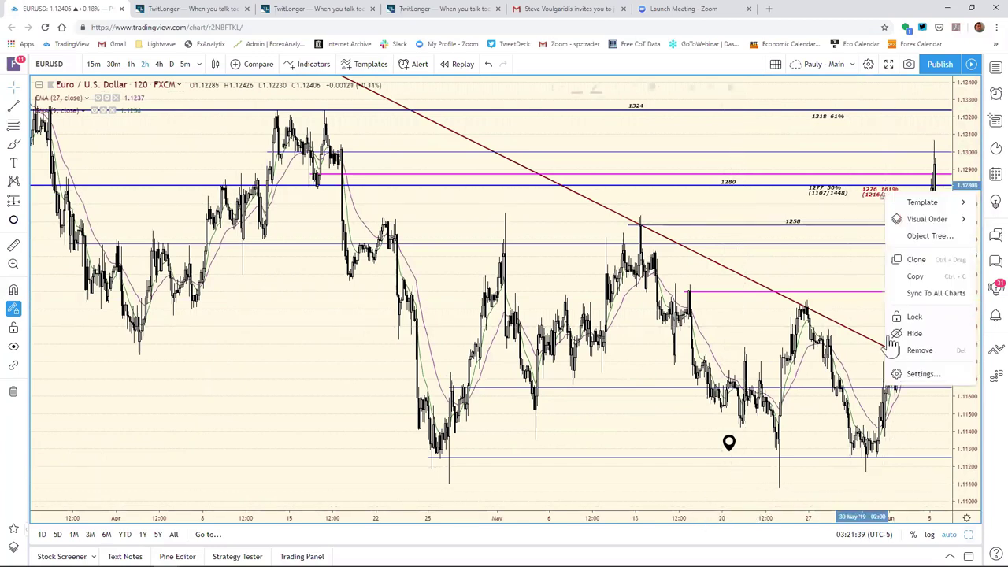
{"action": "left_click", "coordinate": [913, 355]}
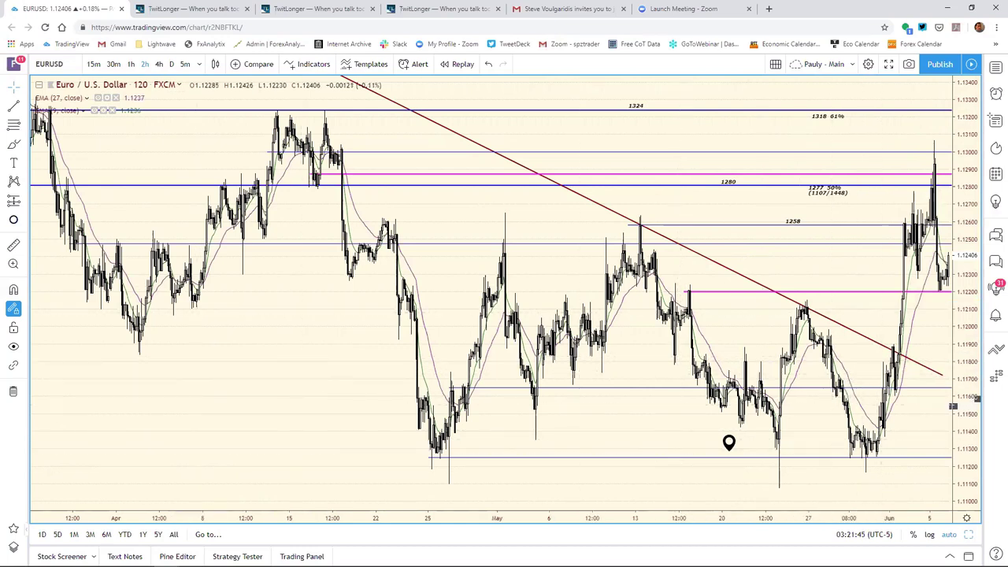
- Draw a Fib retracement from the late-May low to the early-June high, then delete it
{"action": "left_click", "coordinate": [15, 134]}
{"action": "left_click", "coordinate": [79, 315]}
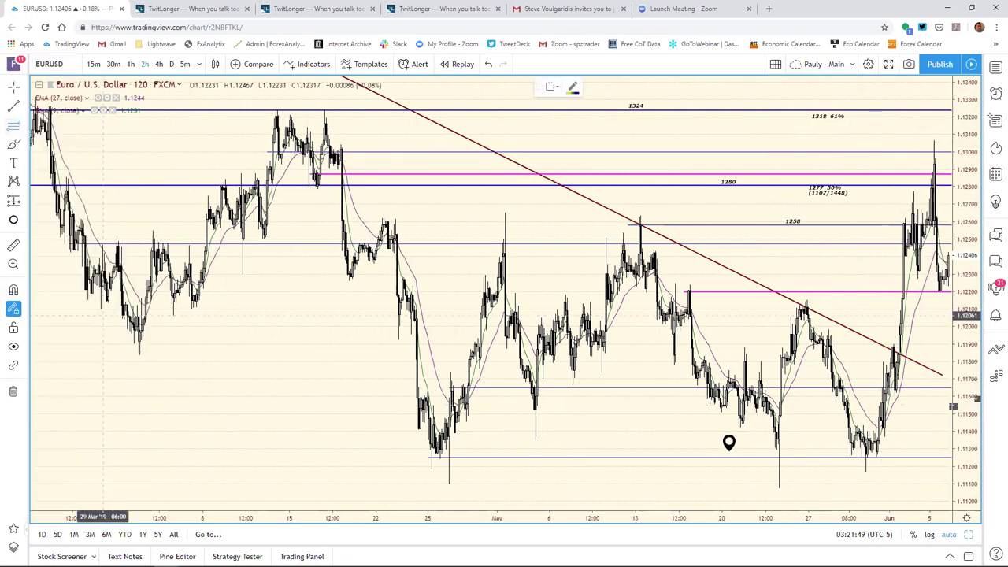
{"action": "left_click", "coordinate": [753, 488]}
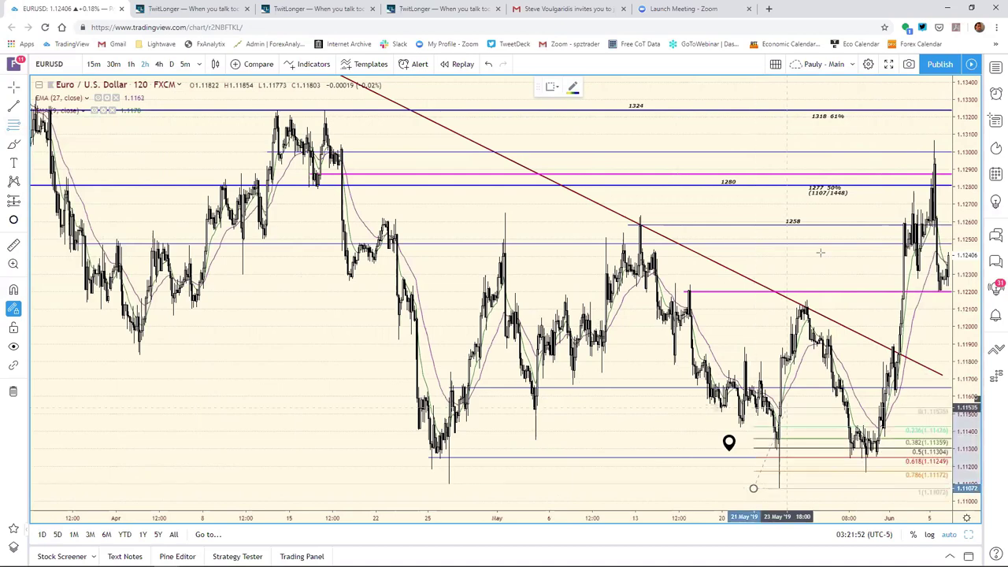
{"action": "left_click", "coordinate": [839, 138]}
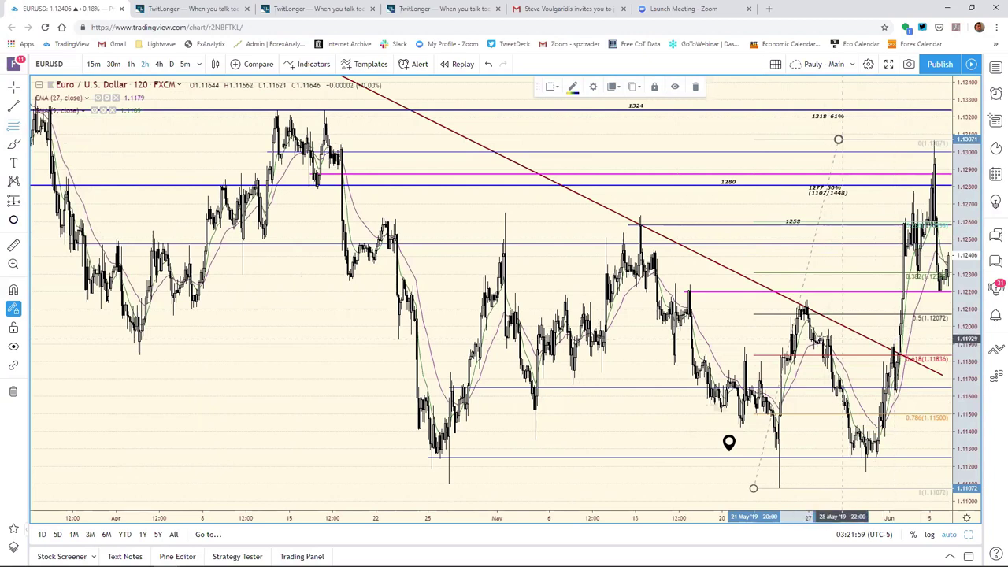
{"action": "right_click", "coordinate": [839, 143]}
{"action": "left_click", "coordinate": [866, 301]}
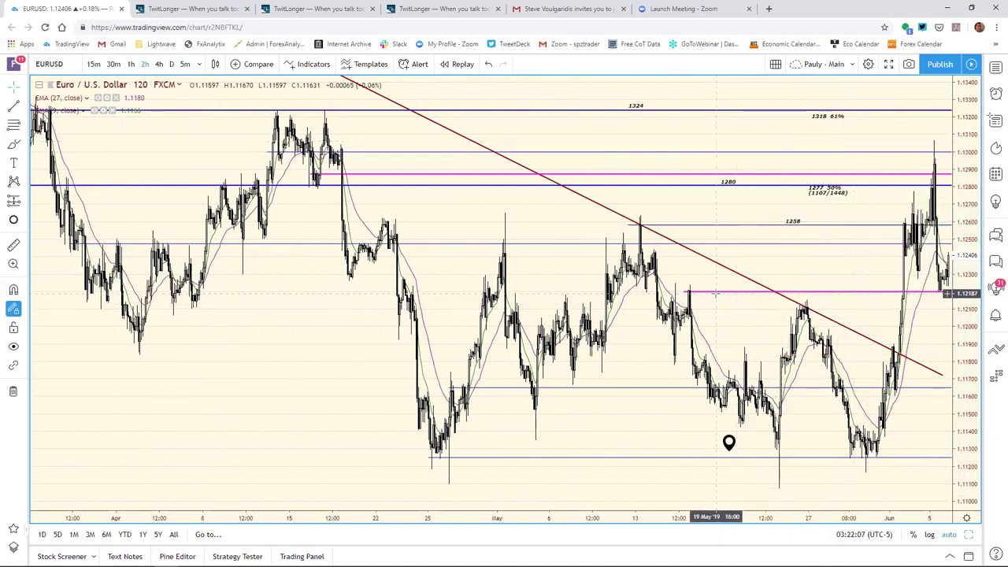
- Drop the magenta support line to about 1.1193 and stretch its start back to 7 May
{"action": "mouse_move", "coordinate": [715, 296]}
{"action": "left_mouse_down"}
{"action": "mouse_move", "coordinate": [792, 324]}
{"action": "mouse_move", "coordinate": [826, 354]}
{"action": "mouse_move", "coordinate": [822, 339]}
{"action": "left_mouse_up"}
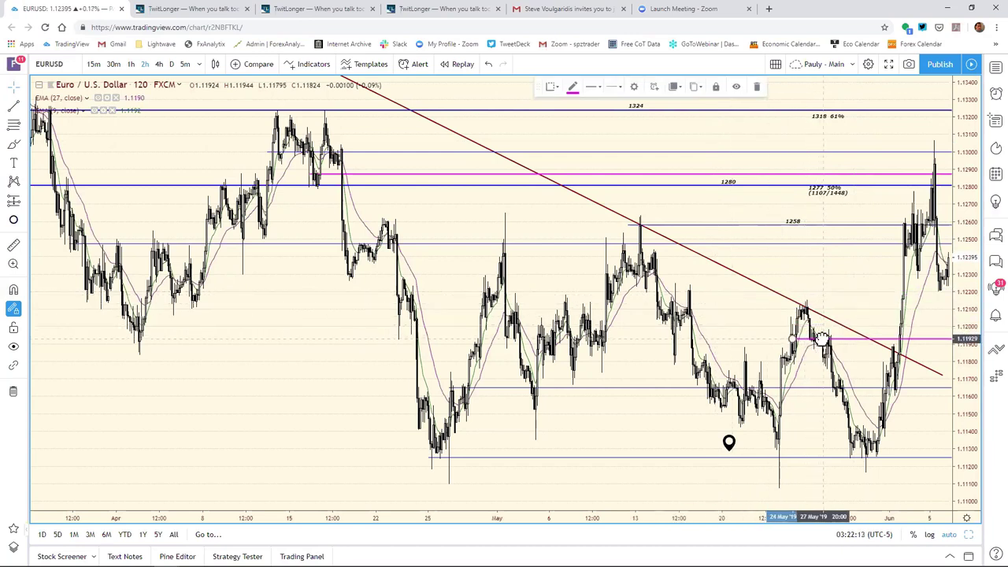
{"action": "left_click", "coordinate": [852, 319]}
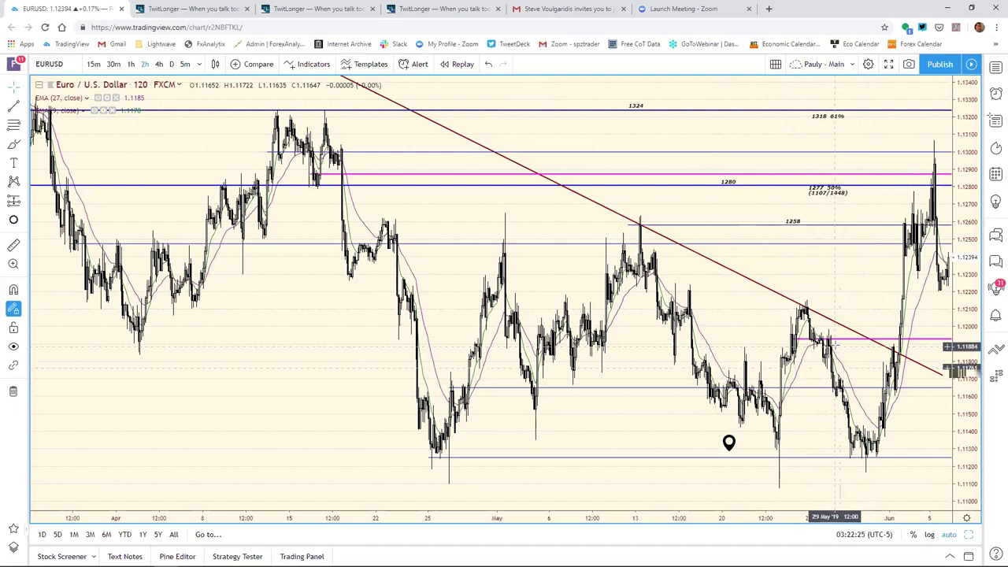
{"action": "left_click", "coordinate": [823, 342]}
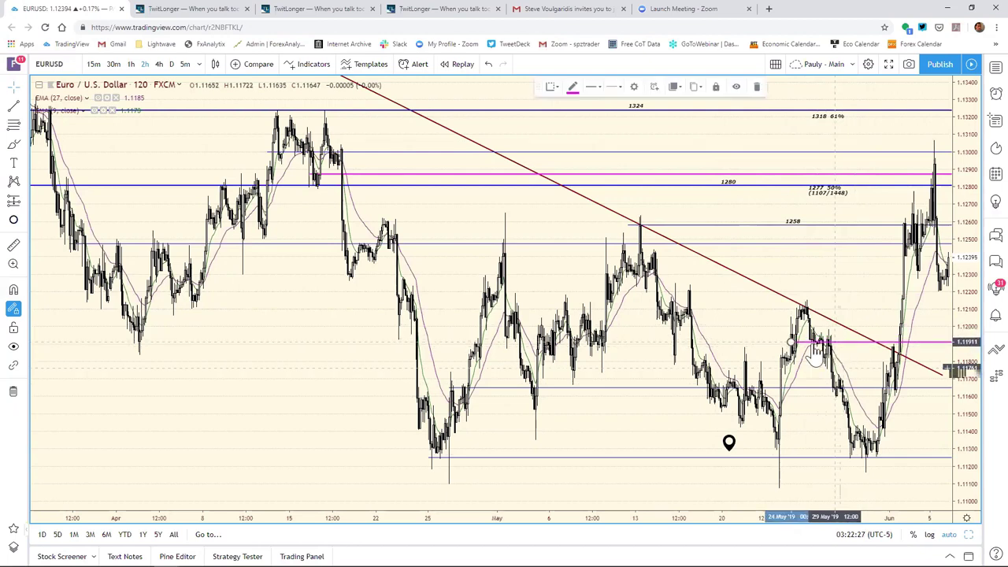
{"action": "left_click_drag", "start_coordinate": [816, 352], "coordinate": [621, 364]}
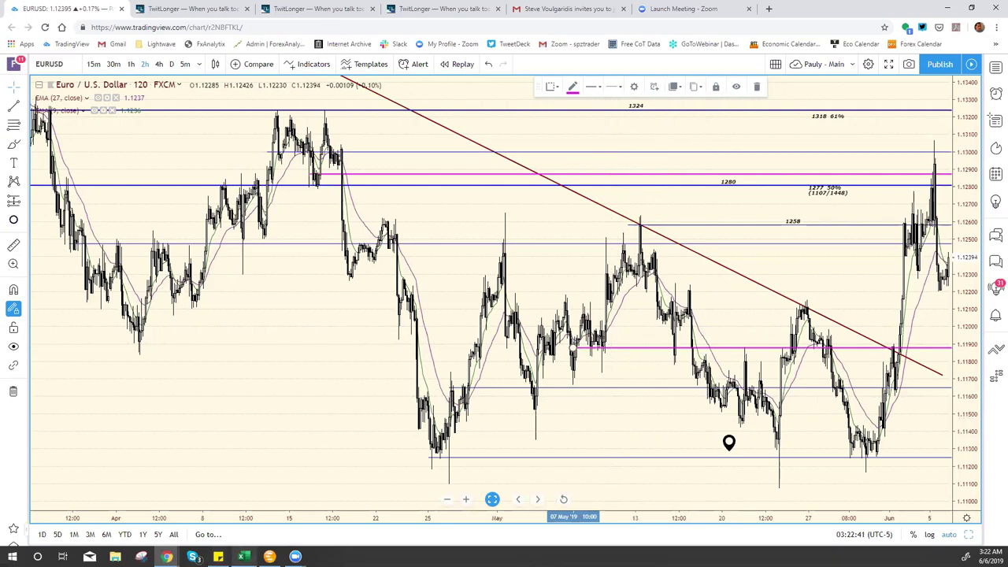
- Change the Excel bias chart's EUR/USD support cell E9 from 1220 to 1188
{"action": "left_click", "coordinate": [243, 556]}
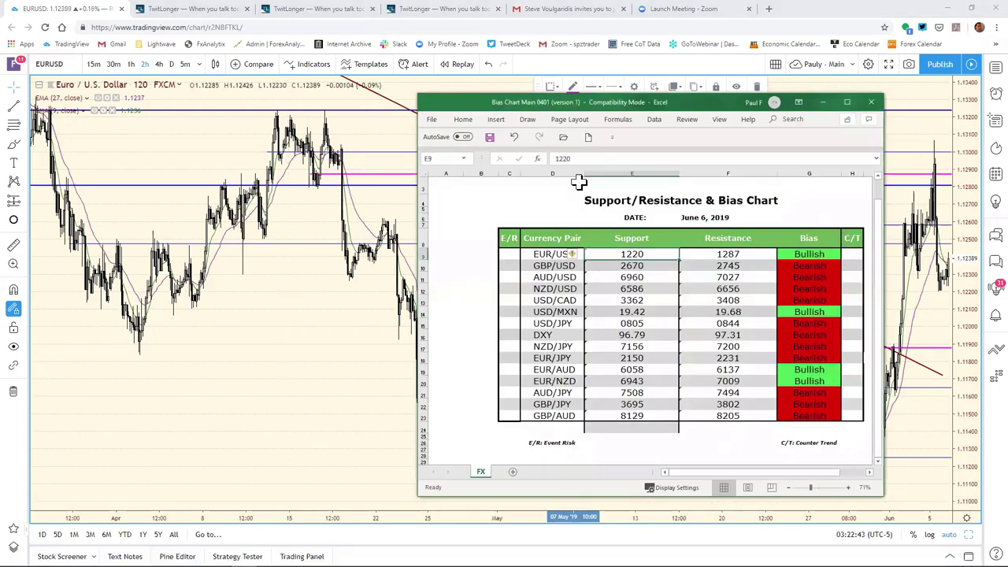
{"action": "left_click", "coordinate": [585, 160]}
{"action": "key", "text": "BackSpace"}
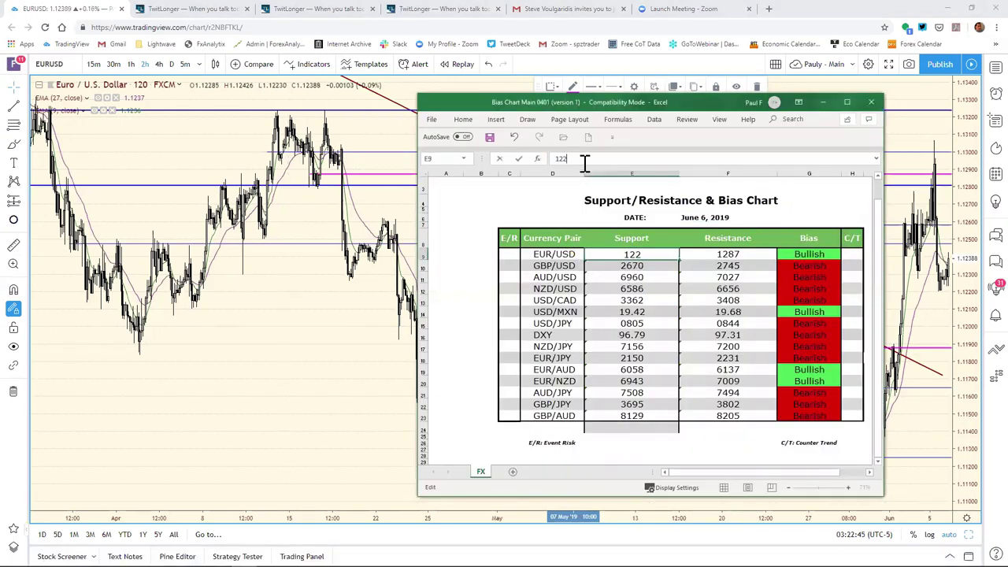
{"action": "type", "text": "188"}
{"action": "key", "text": "Return"}
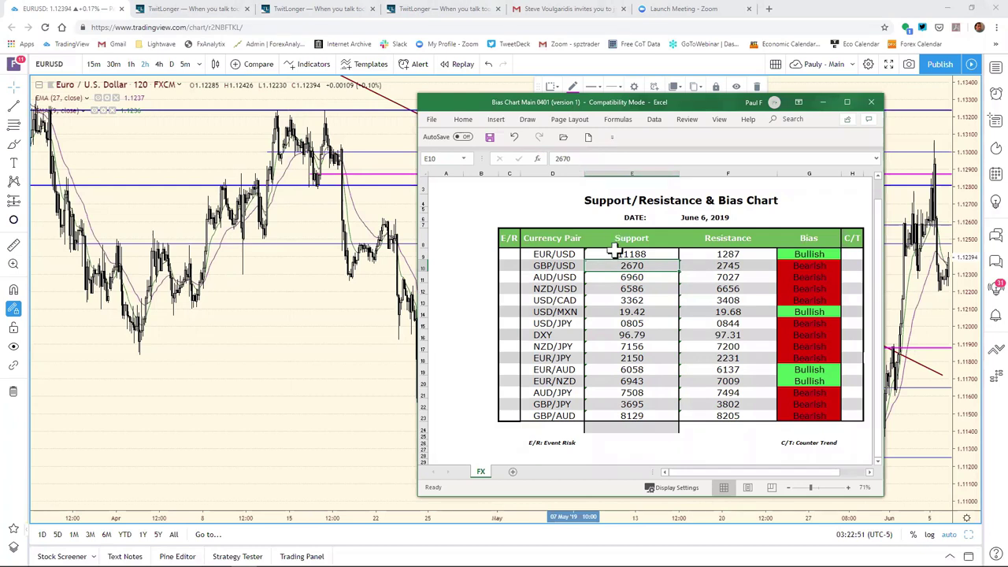
{"action": "key", "text": "Up"}
{"action": "key", "text": "F2"}
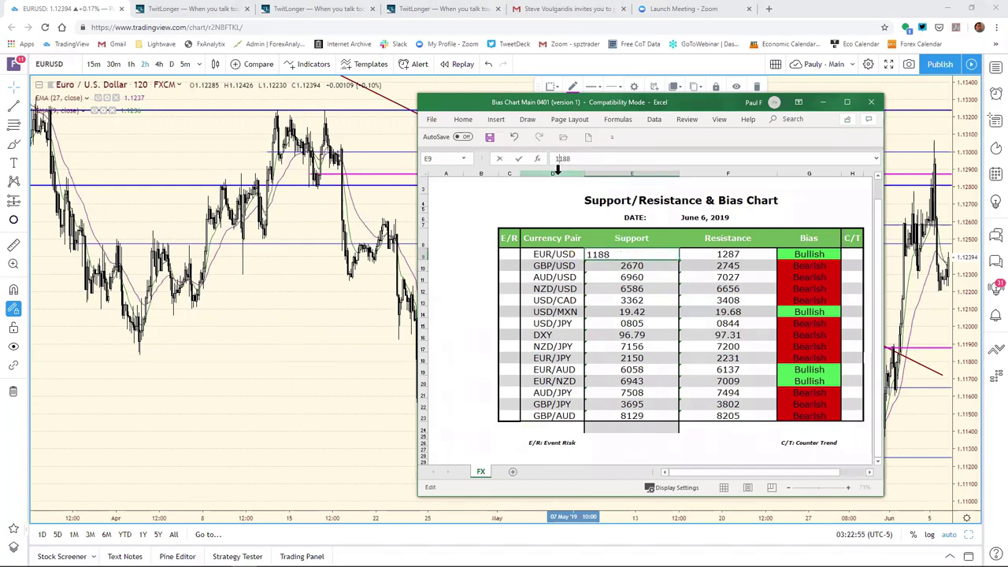
{"action": "key", "text": "Return"}
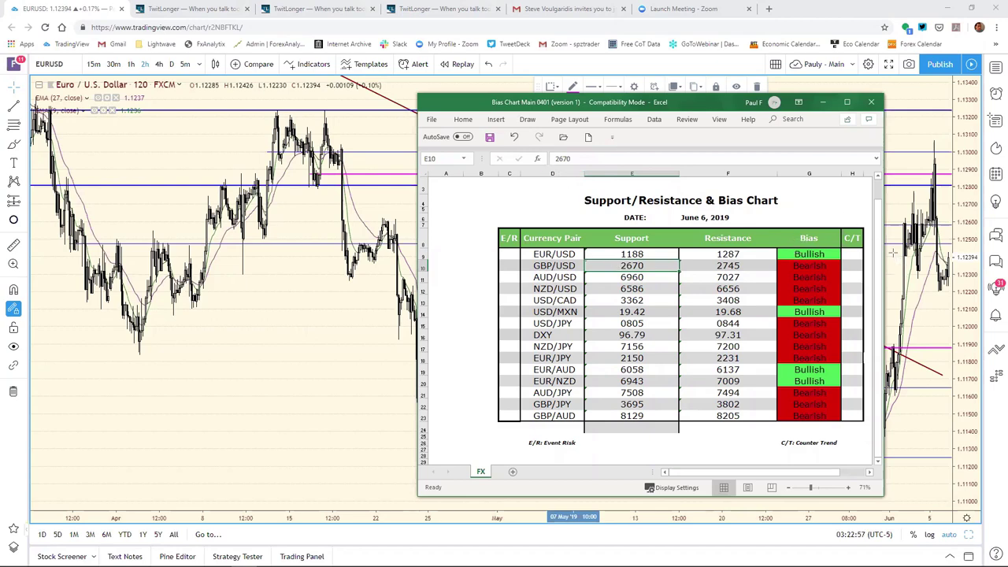
{"action": "left_click", "coordinate": [896, 262]}
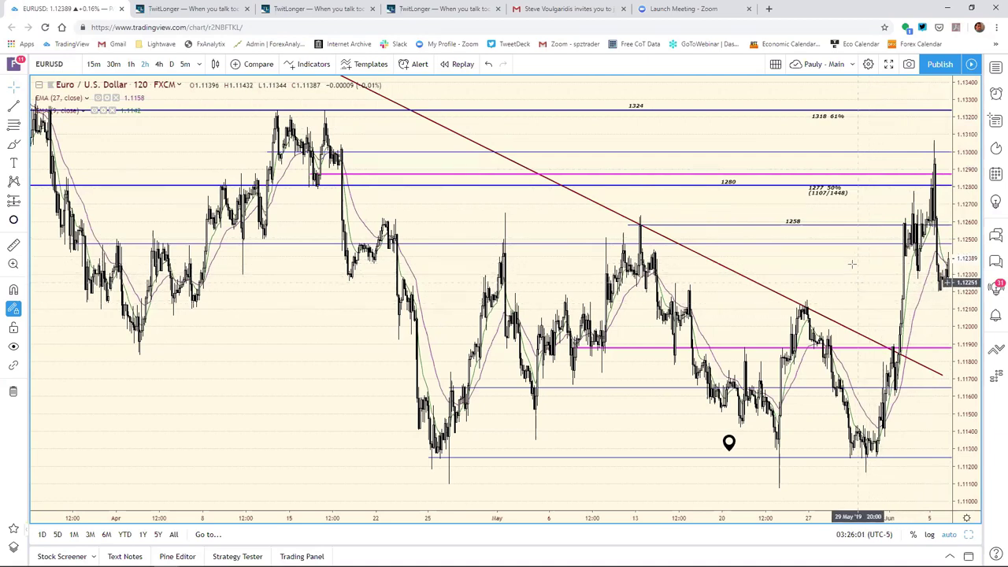
- Select the upper magenta line near 1.1288, move it around, then remove it from the chart
{"action": "left_click", "coordinate": [407, 178]}
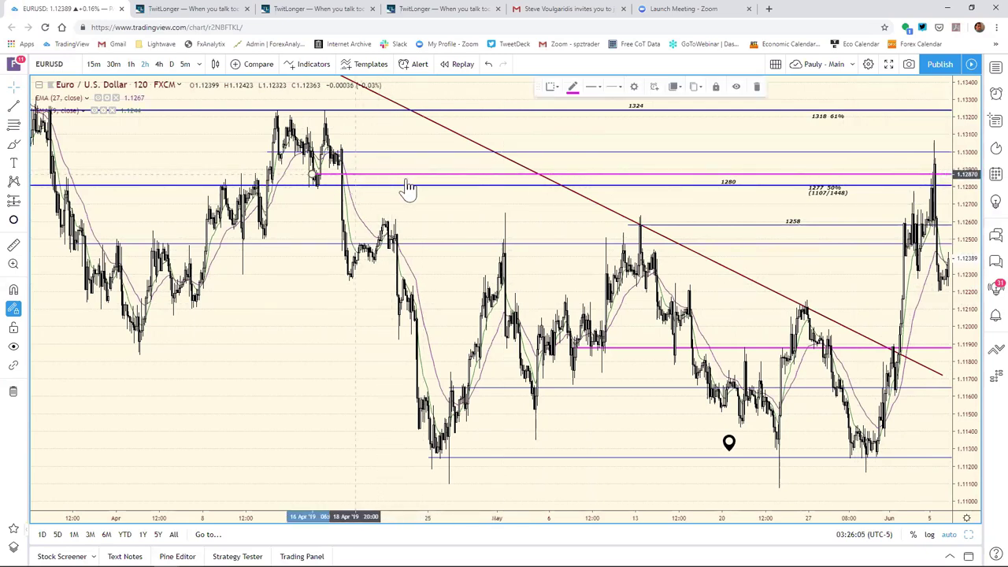
{"action": "left_click_drag", "start_coordinate": [407, 182], "coordinate": [288, 209]}
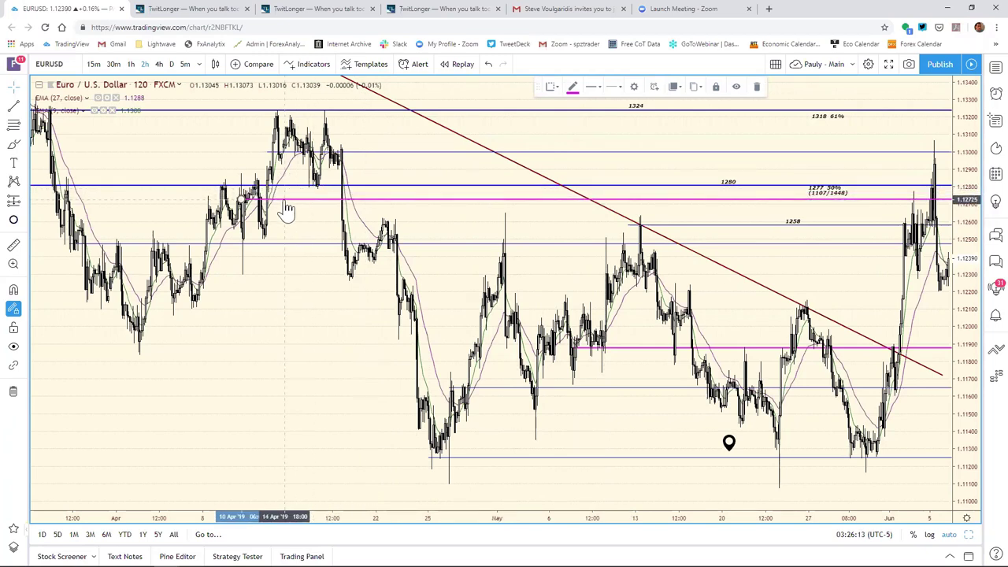
{"action": "left_click_drag", "start_coordinate": [289, 209], "coordinate": [673, 200]}
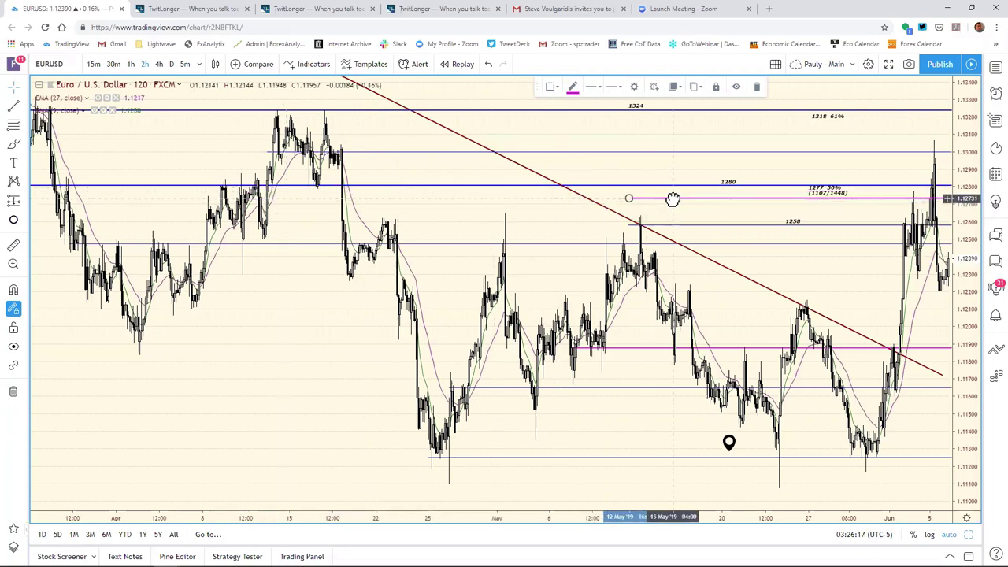
{"action": "right_click", "coordinate": [673, 201]}
{"action": "left_click", "coordinate": [708, 383]}
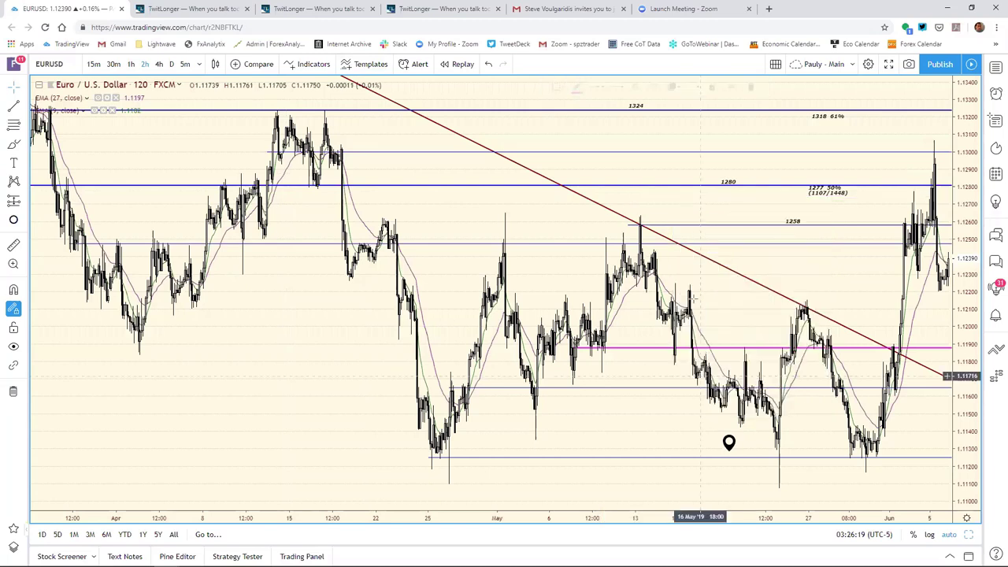
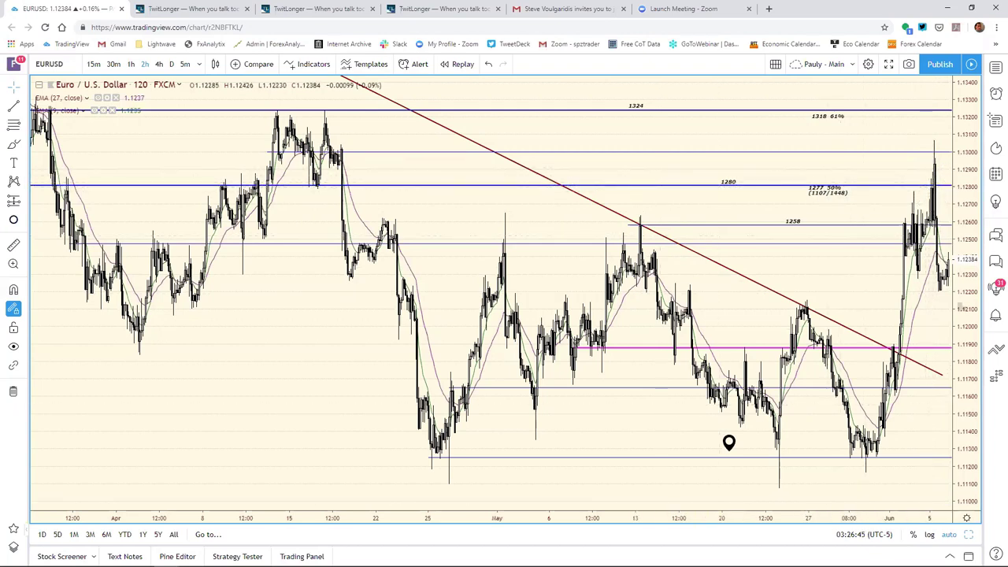
- Set the EUR/USD resistance in cell F9 to 1280, then restore the TradingView chart grid
{"action": "mouse_move", "coordinate": [267, 565]}
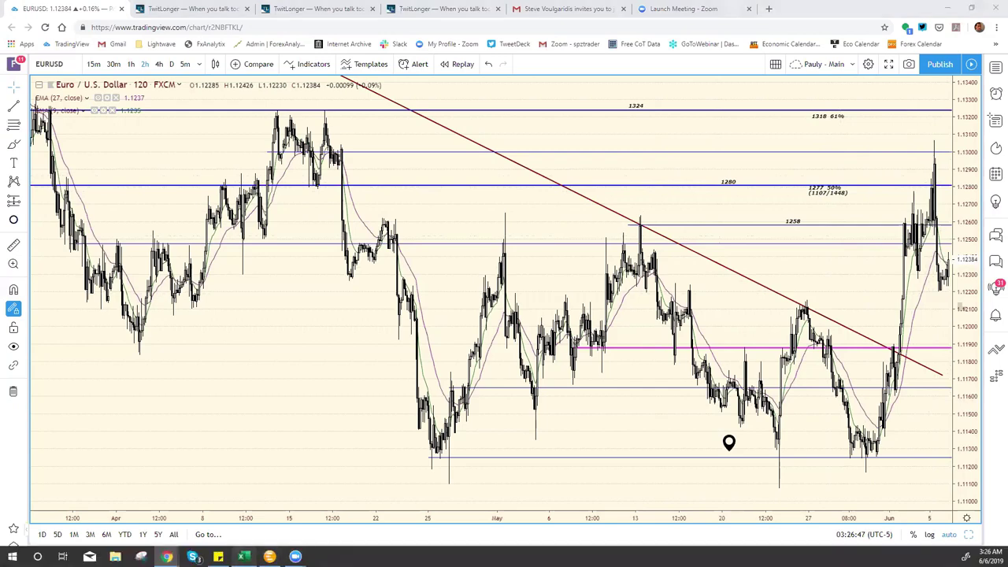
{"action": "left_click", "coordinate": [244, 557]}
{"action": "left_click", "coordinate": [731, 256]}
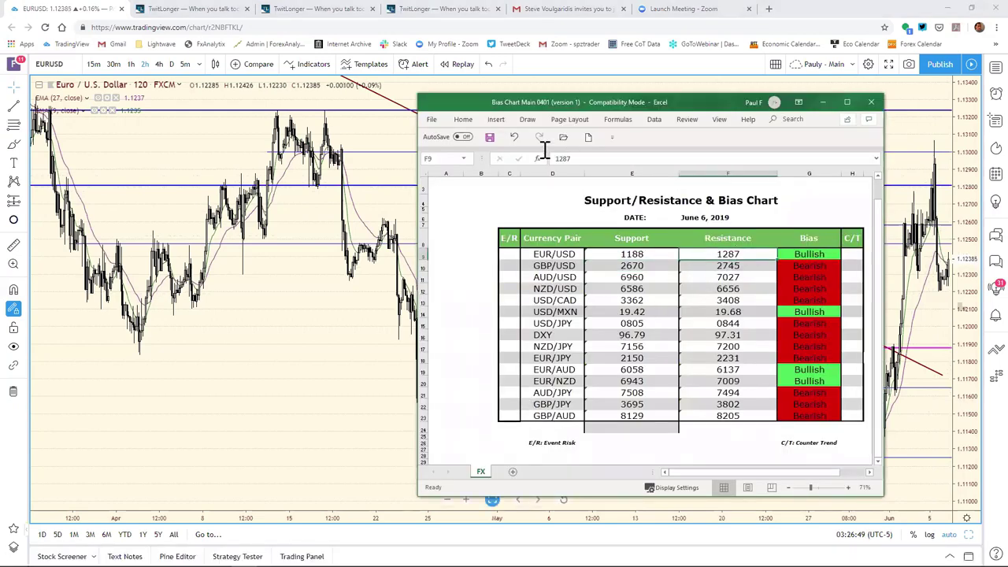
{"action": "left_click", "coordinate": [594, 158]}
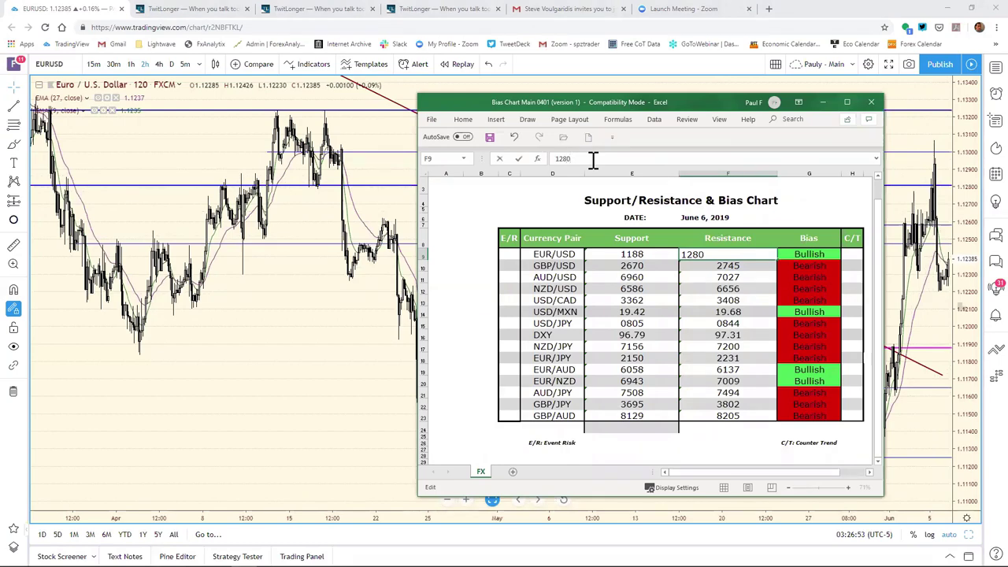
{"action": "key", "text": "Return"}
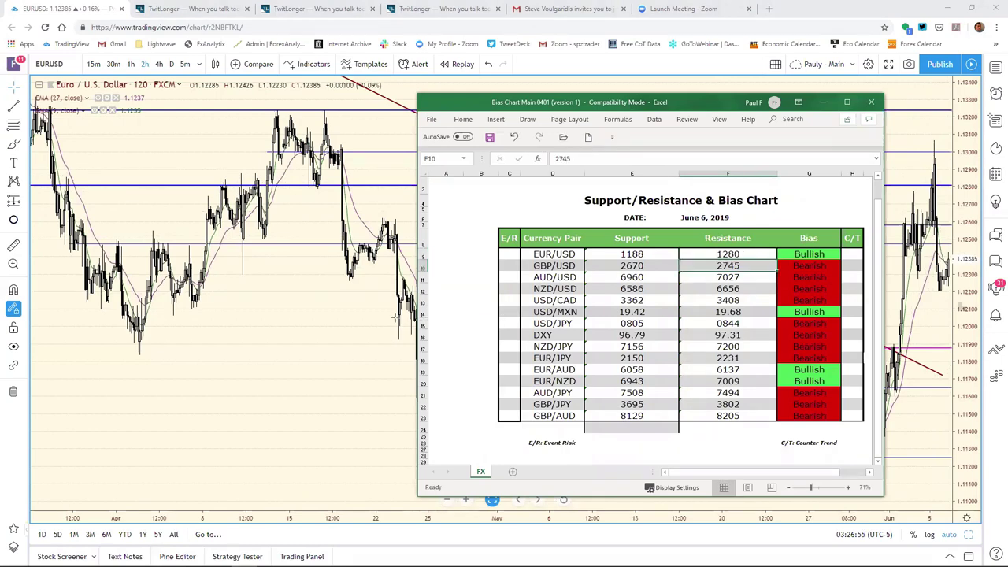
{"action": "left_click", "coordinate": [394, 318]}
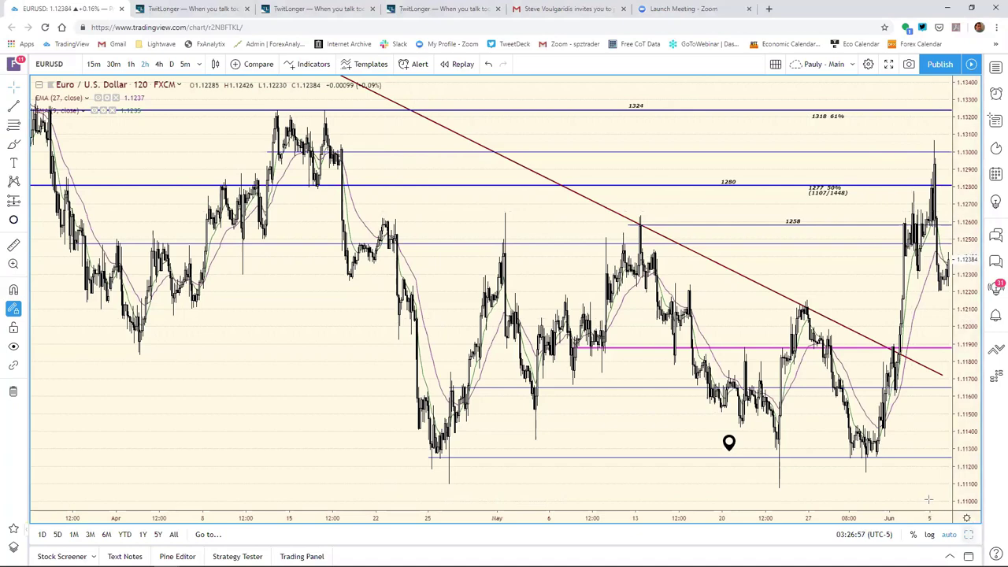
{"action": "key", "text": "alt+Return"}
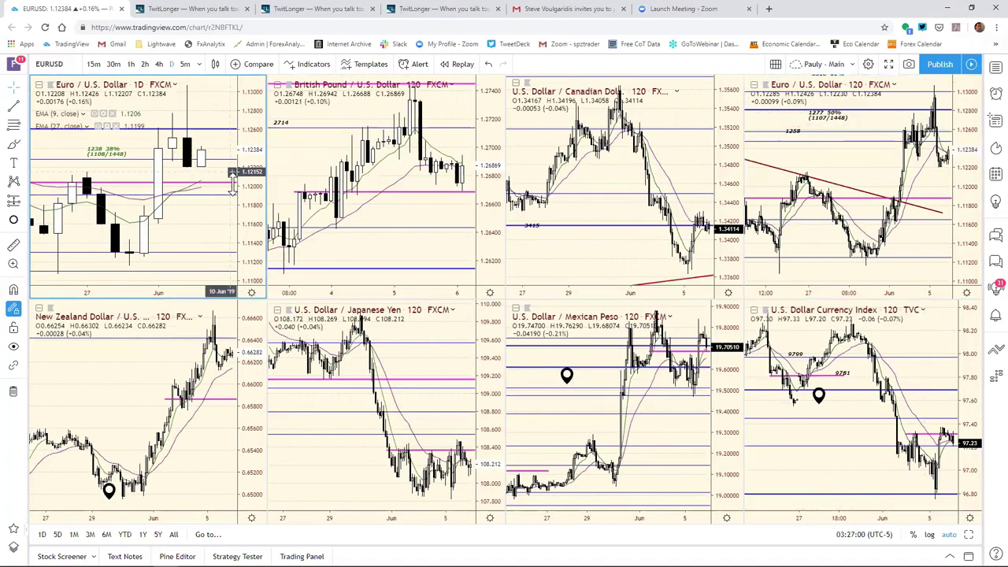
- Load GBPUSD into the top-left chart and view its daily chart full-size
{"action": "type", "text": "GBPUSD"}
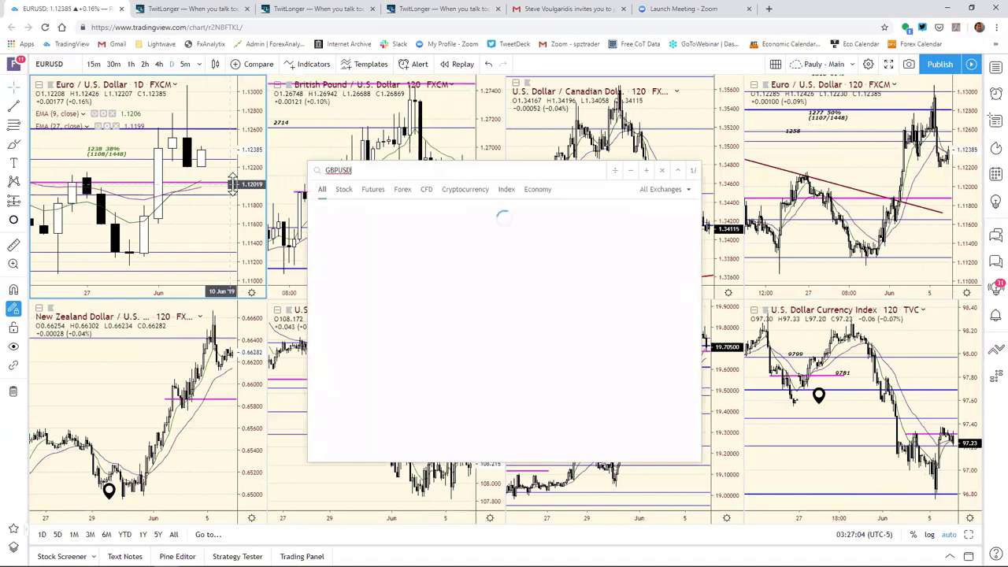
{"action": "key", "text": "Return"}
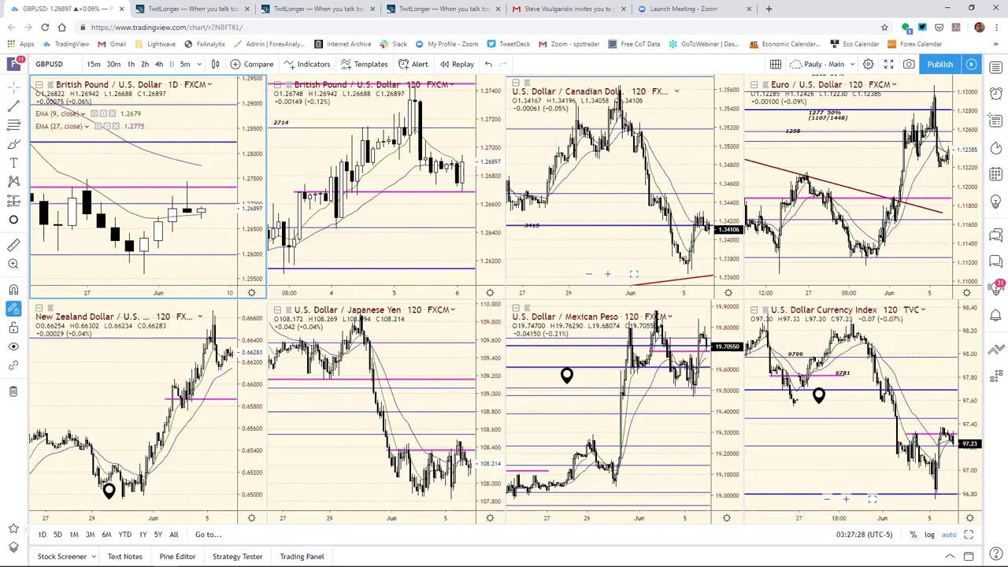
{"action": "left_click", "coordinate": [968, 534]}
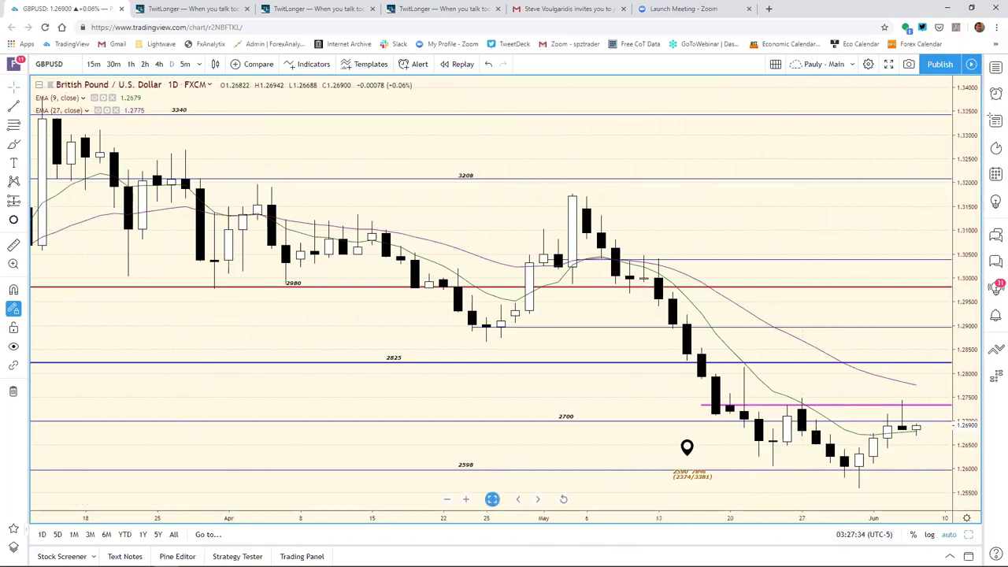
{"action": "mouse_move", "coordinate": [245, 565]}
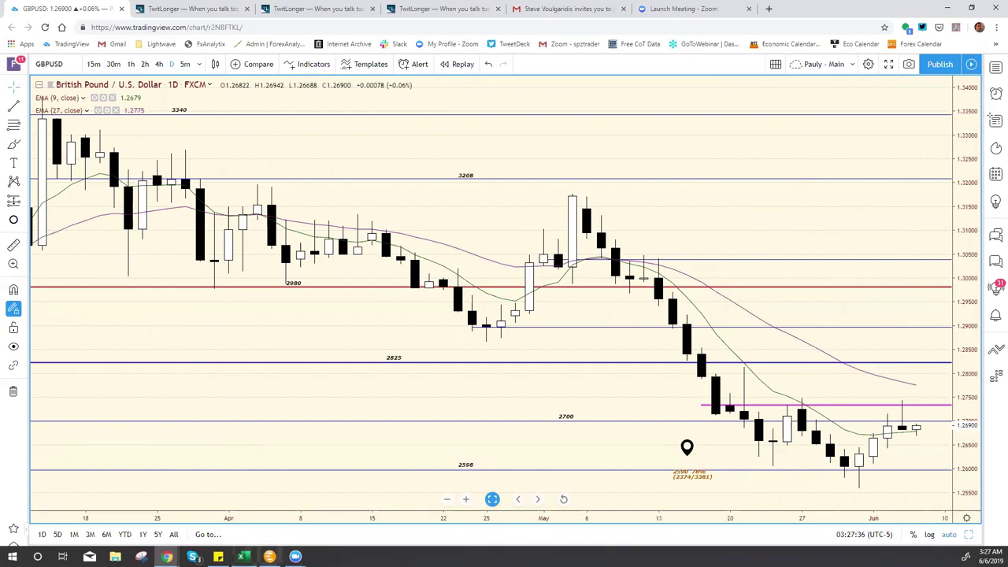
{"action": "left_click", "coordinate": [245, 557]}
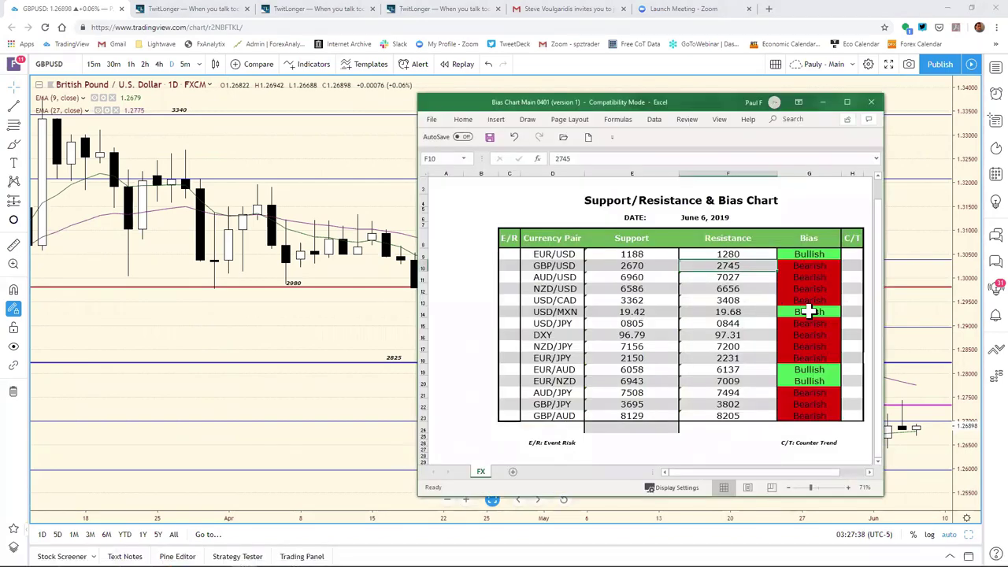
{"action": "left_click", "coordinate": [887, 308]}
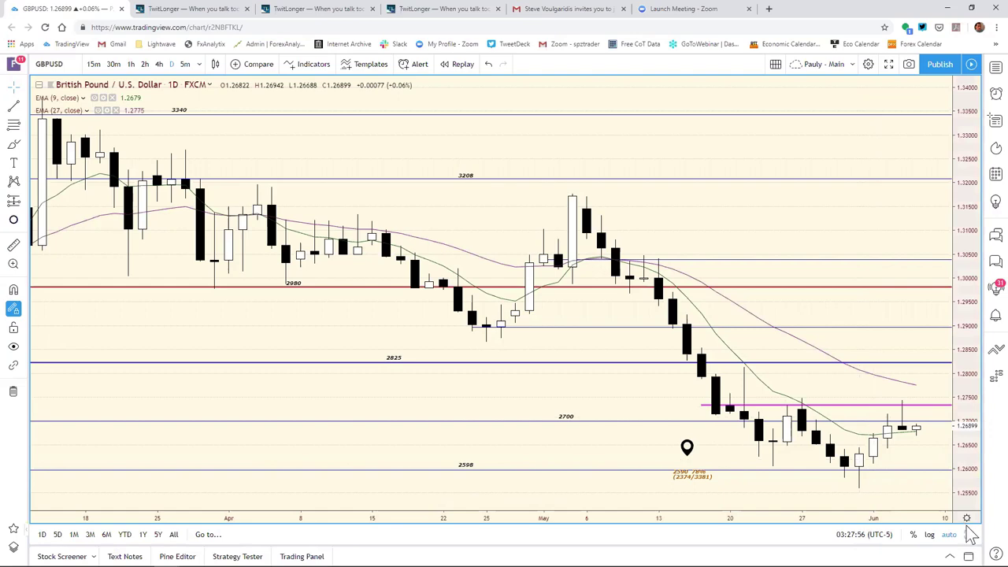
- On the full-size GBPUSD 2-hour chart, move the upper magenta resistance line to the recent high
{"action": "key", "text": "alt+Return"}
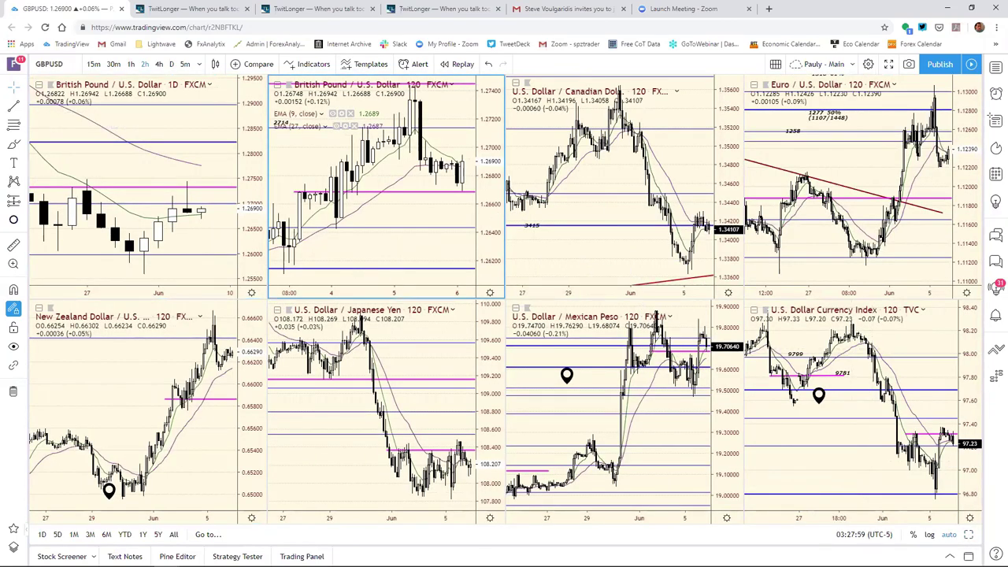
{"action": "key", "text": "alt+Return"}
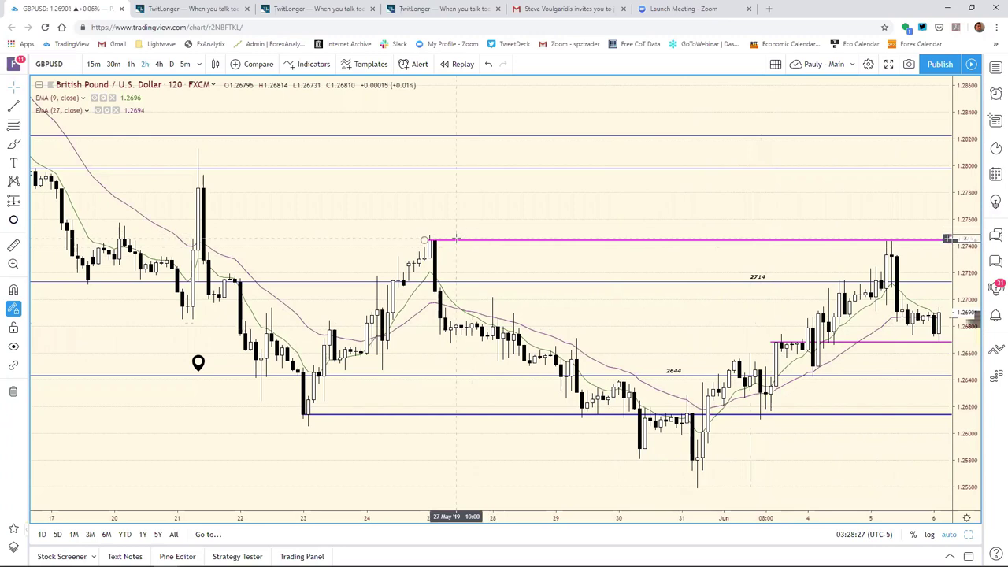
{"action": "left_click_drag", "start_coordinate": [468, 249], "coordinate": [904, 266]}
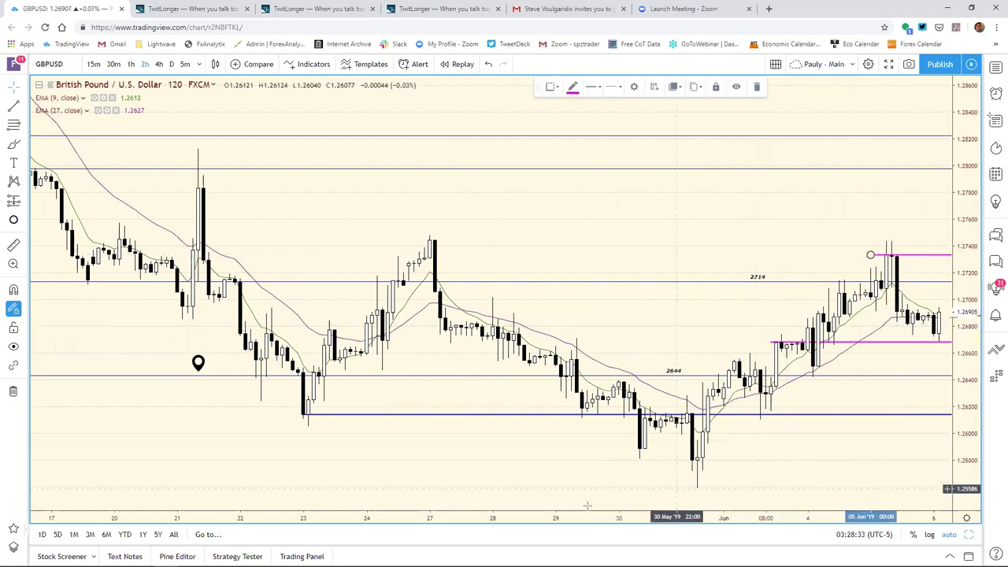
{"action": "left_click", "coordinate": [553, 479]}
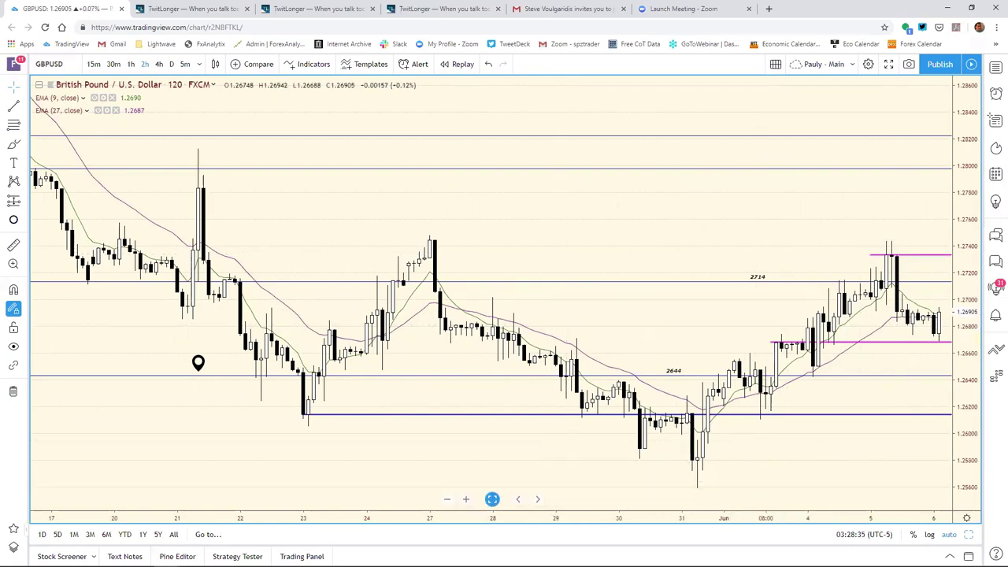
- Set the GBP/USD resistance in cell F10 to 2734
{"action": "left_click", "coordinate": [244, 557]}
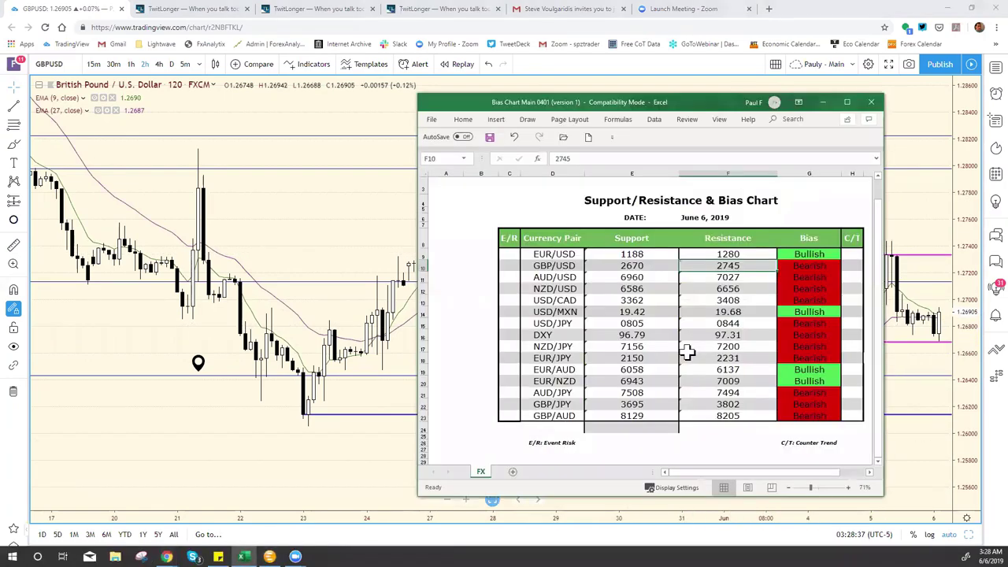
{"action": "left_click", "coordinate": [592, 161]}
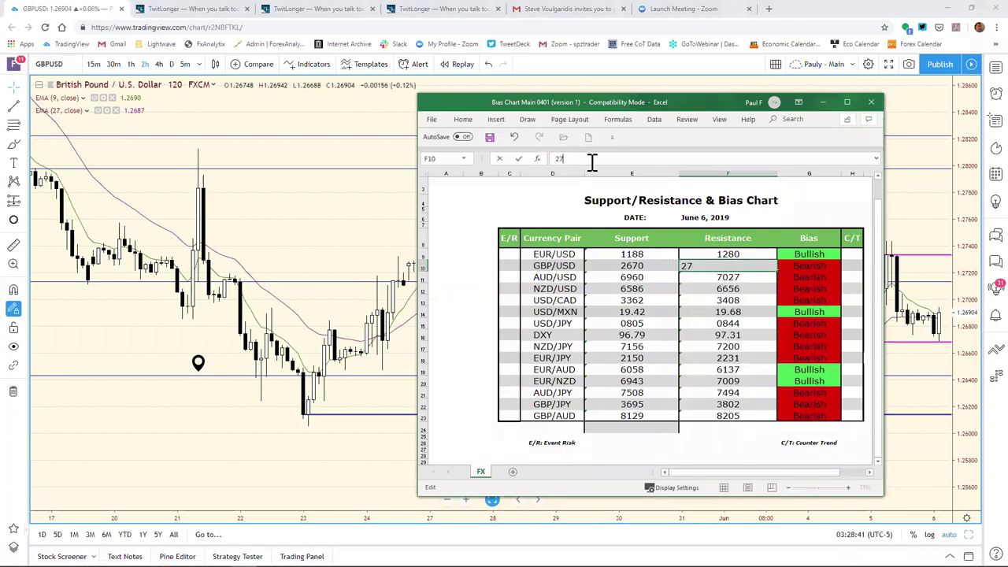
{"action": "key", "text": "Return"}
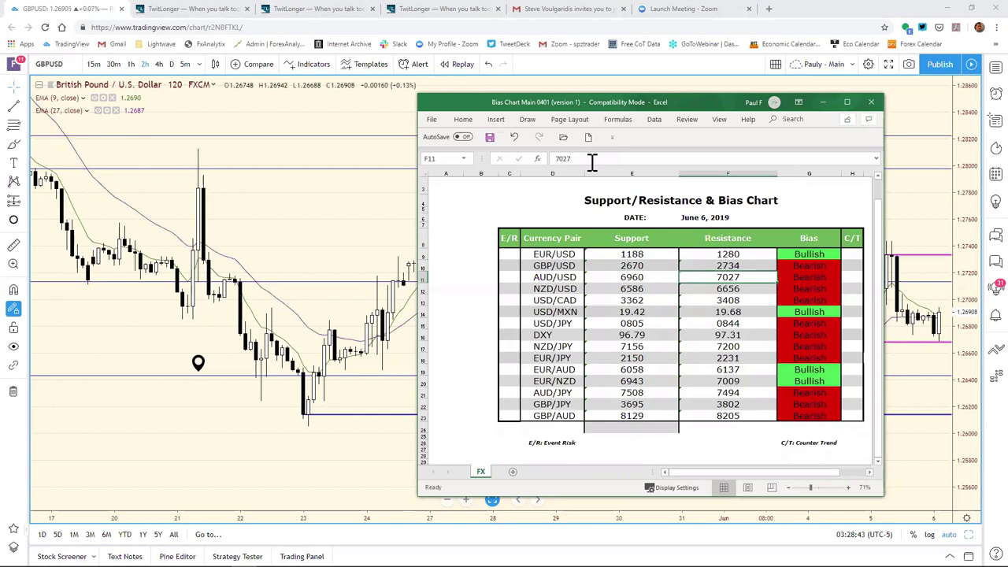
{"action": "left_click", "coordinate": [942, 212]}
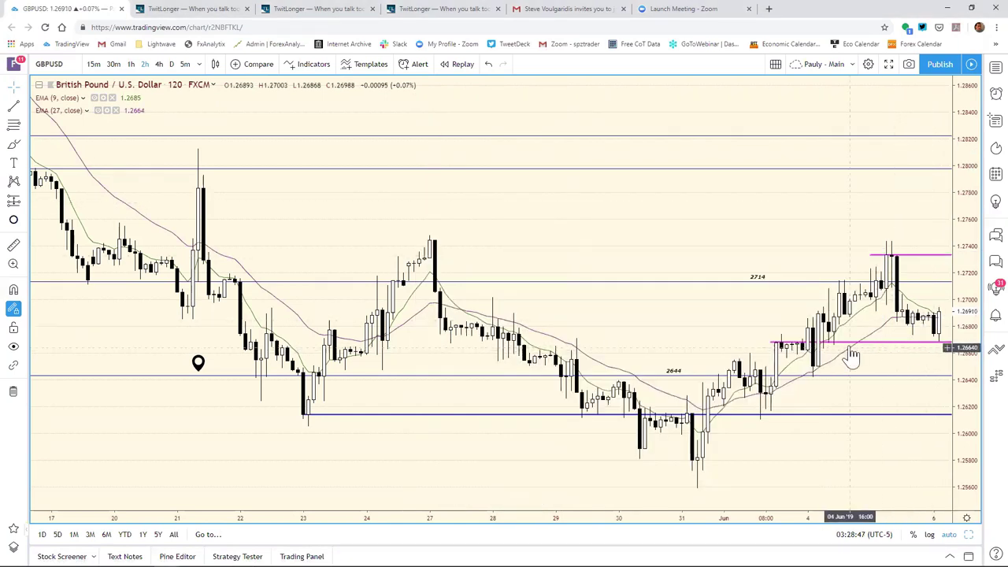
- Lower the GBPUSD magenta support line to about 1.2662
{"action": "mouse_move", "coordinate": [493, 498]}
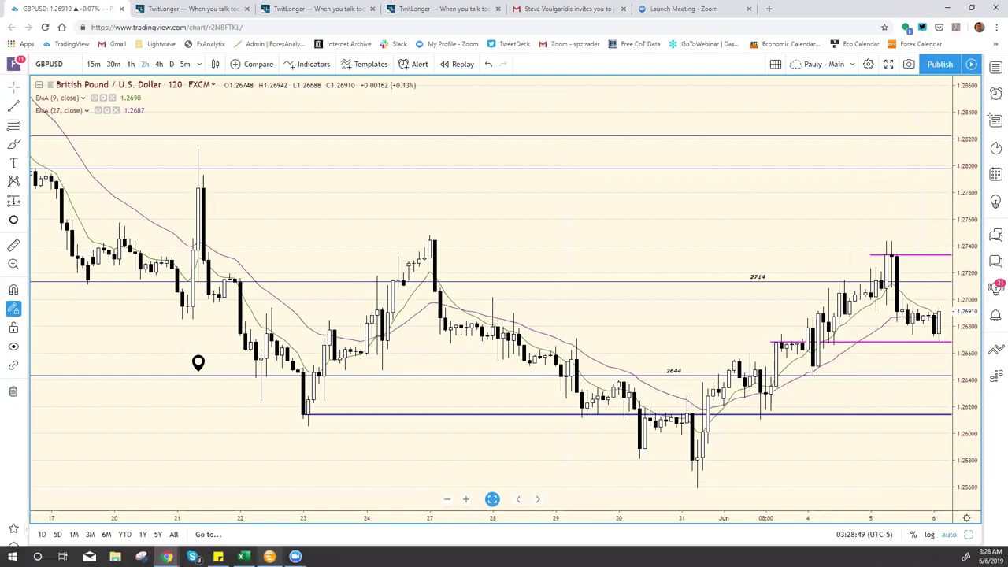
{"action": "left_click", "coordinate": [245, 557]}
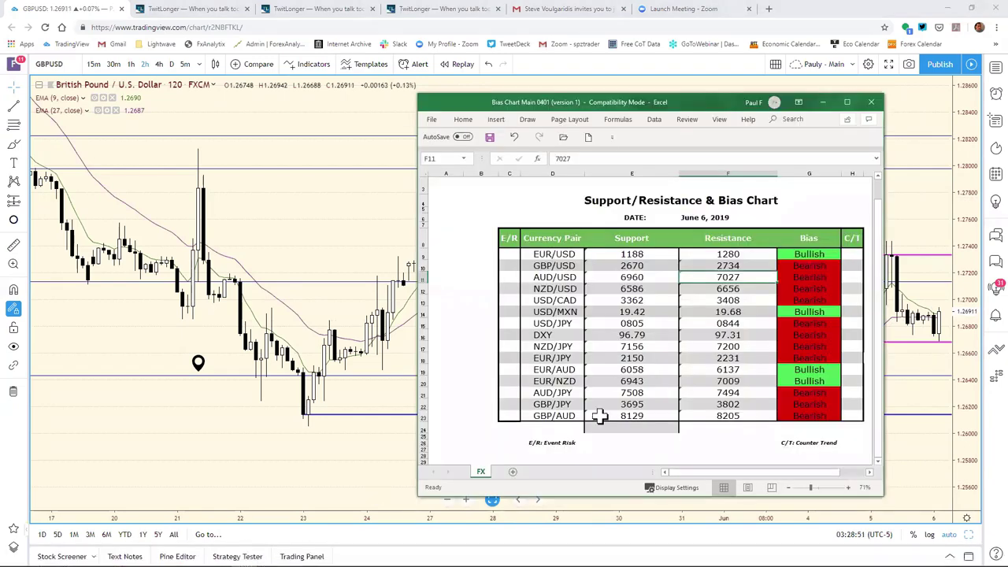
{"action": "left_click", "coordinate": [923, 243]}
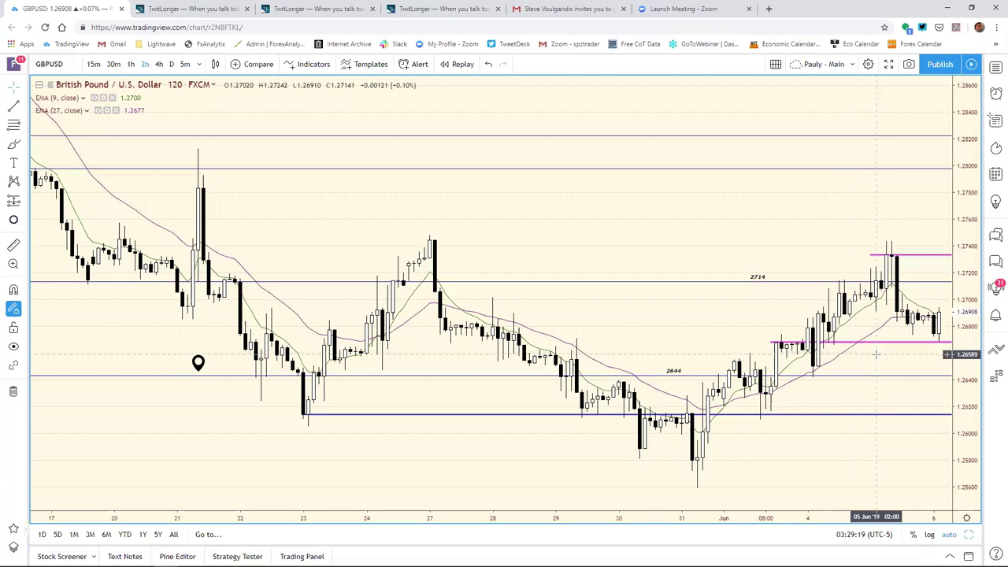
{"action": "left_click", "coordinate": [876, 344]}
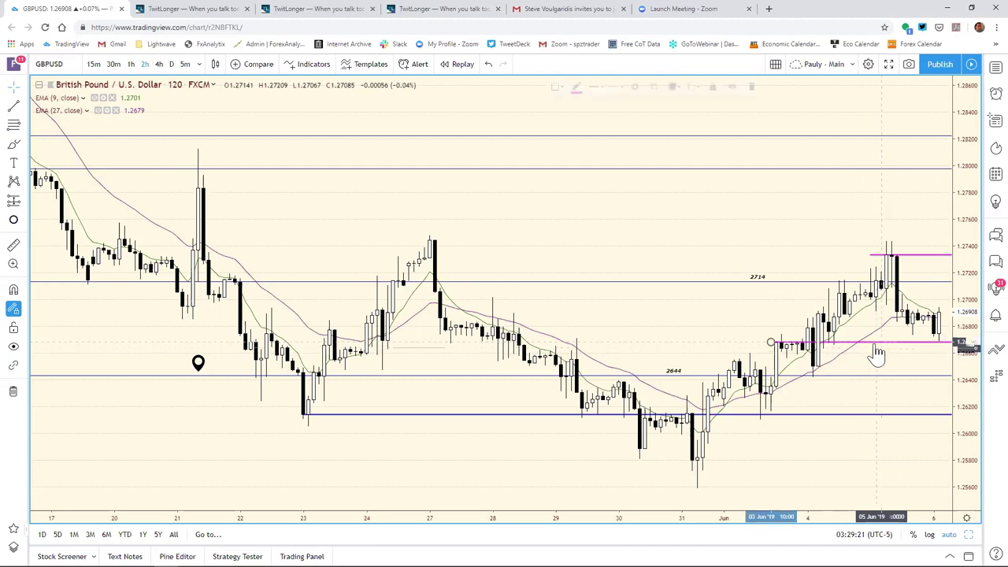
{"action": "left_click_drag", "start_coordinate": [876, 346], "coordinate": [644, 364]}
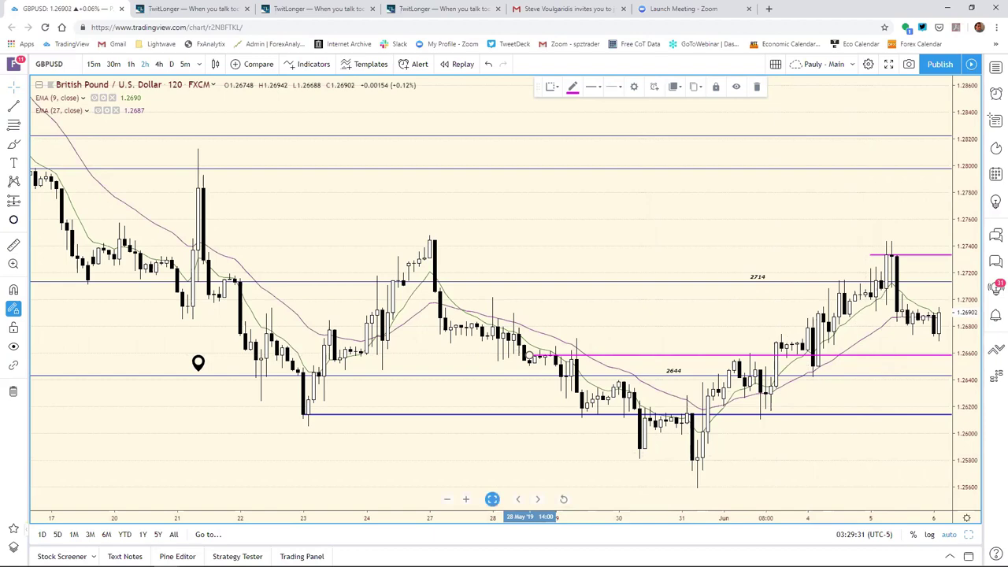
- Set the GBP/USD support in cell E10 to 2658
{"action": "left_click", "coordinate": [244, 557]}
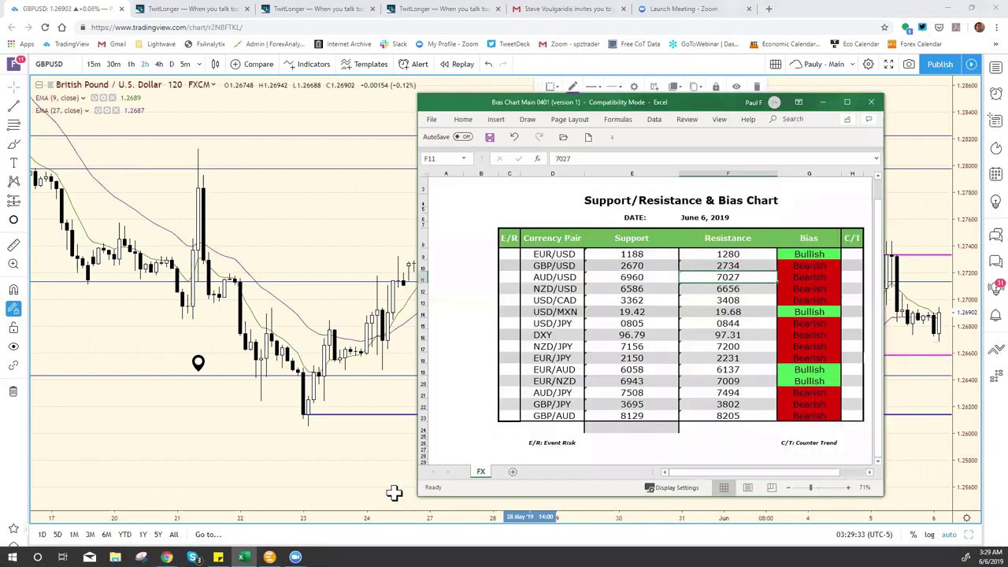
{"action": "left_click", "coordinate": [640, 266]}
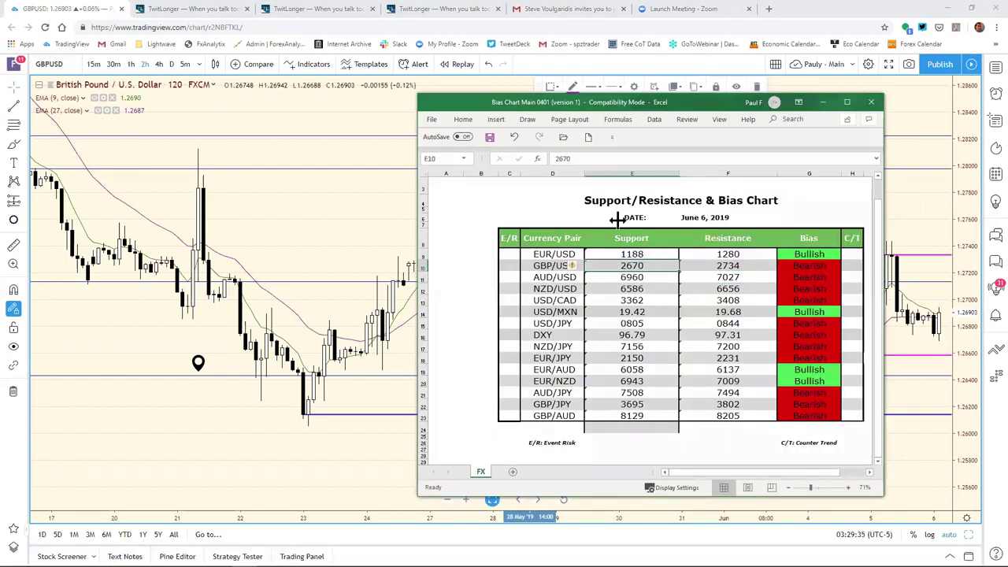
{"action": "left_click", "coordinate": [590, 158]}
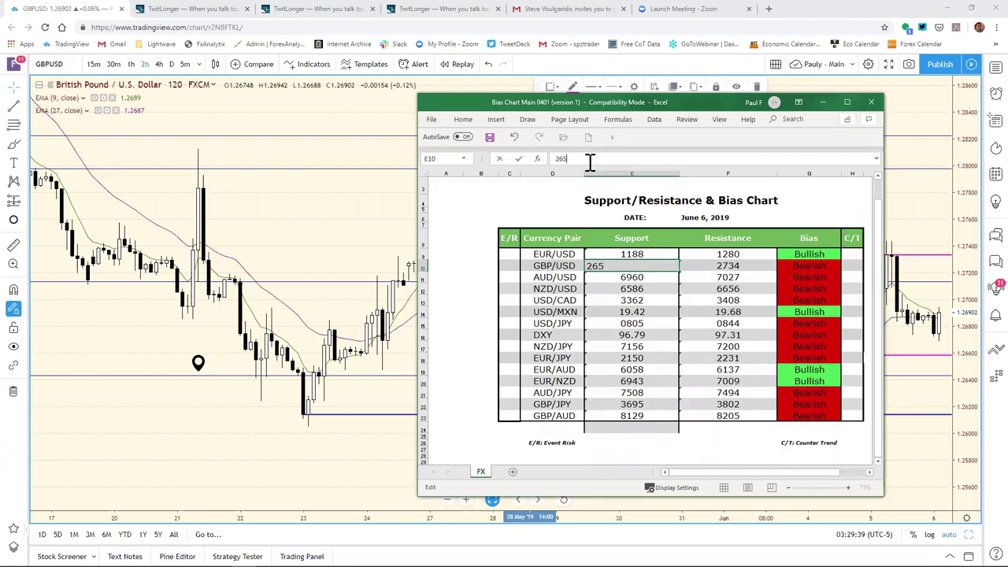
{"action": "key", "text": "Return"}
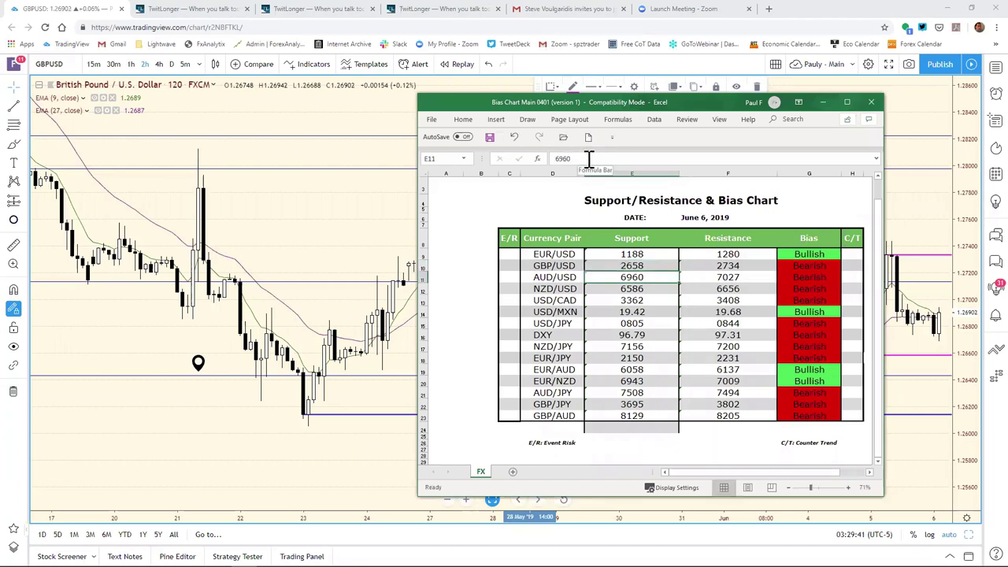
{"action": "left_click", "coordinate": [897, 183]}
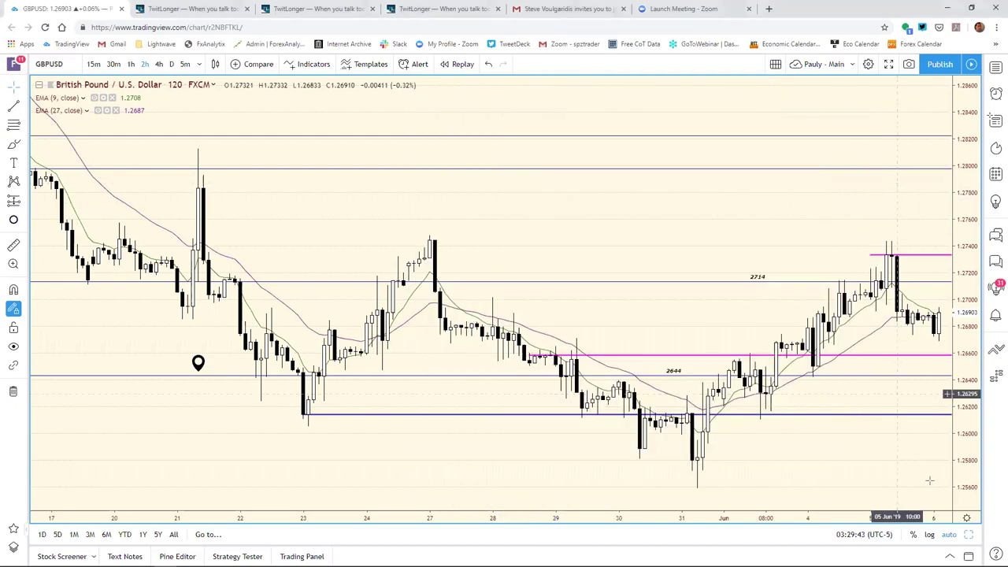
- Switch the GBP/USD daily pane in the grid to AUD/USD
{"action": "key", "text": "alt+Return"}
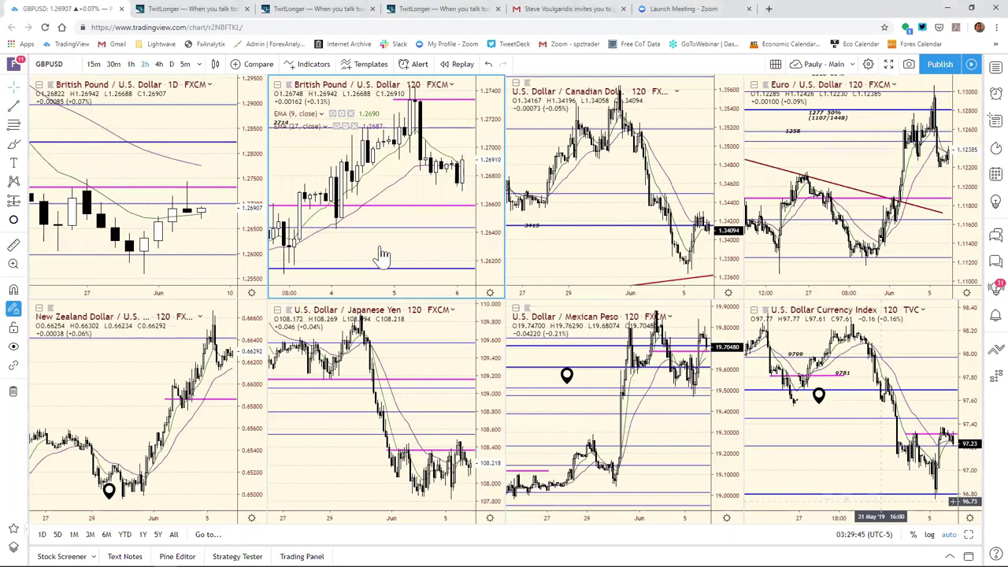
{"action": "left_click", "coordinate": [252, 165]}
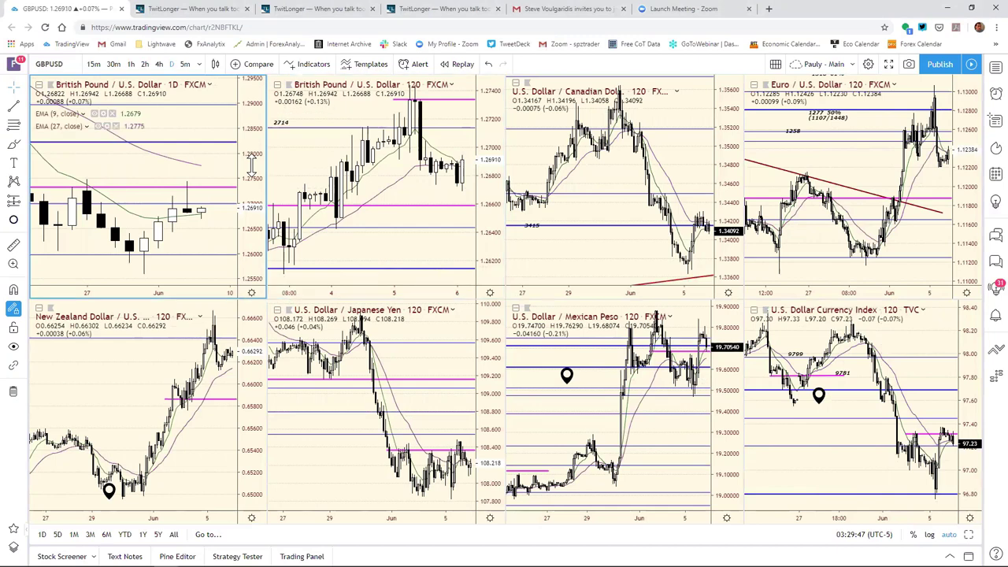
{"action": "type", "text": "AUD"}
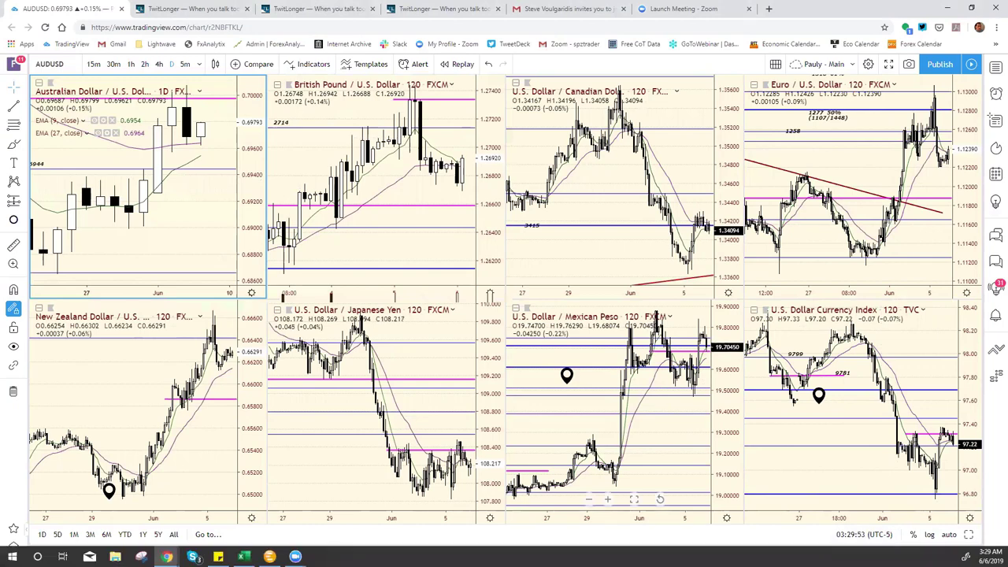
- Zoom the full-size AUD/USD daily chart to recent months and compare with the spreadsheet
{"action": "key", "text": "alt+Return"}
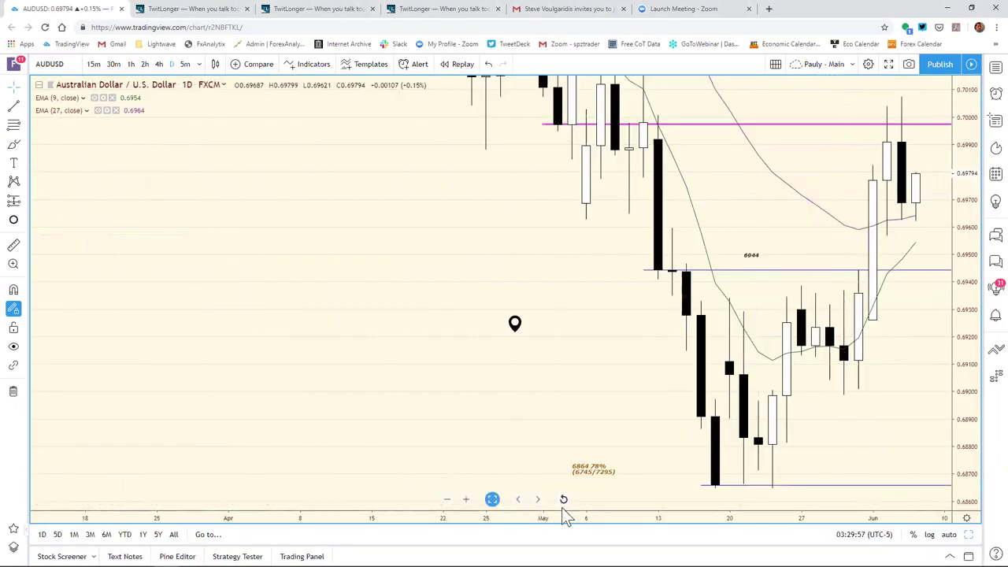
{"action": "left_click", "coordinate": [563, 501]}
{"action": "left_click_drag", "start_coordinate": [572, 518], "coordinate": [291, 461]}
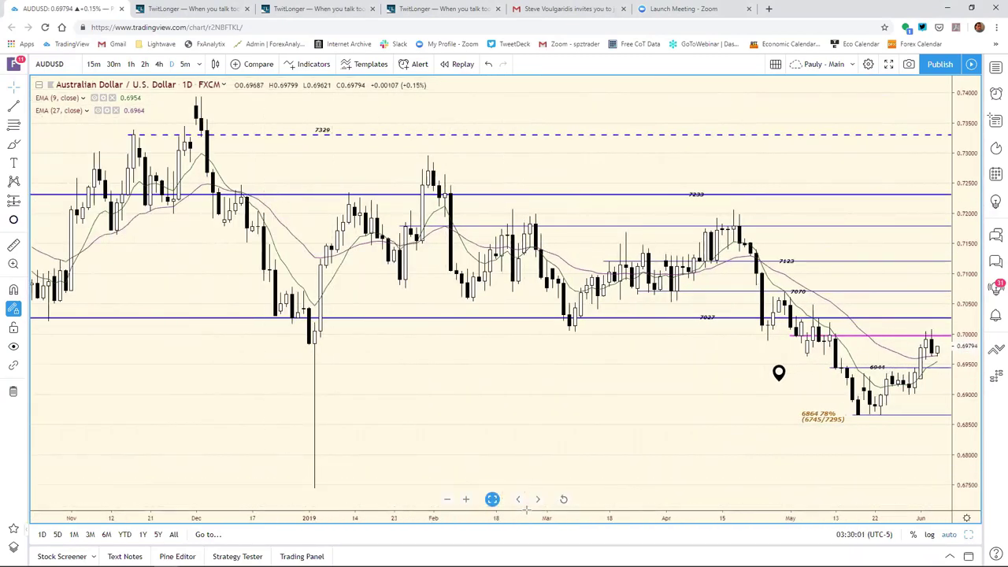
{"action": "left_click_drag", "start_coordinate": [511, 509], "coordinate": [621, 513]}
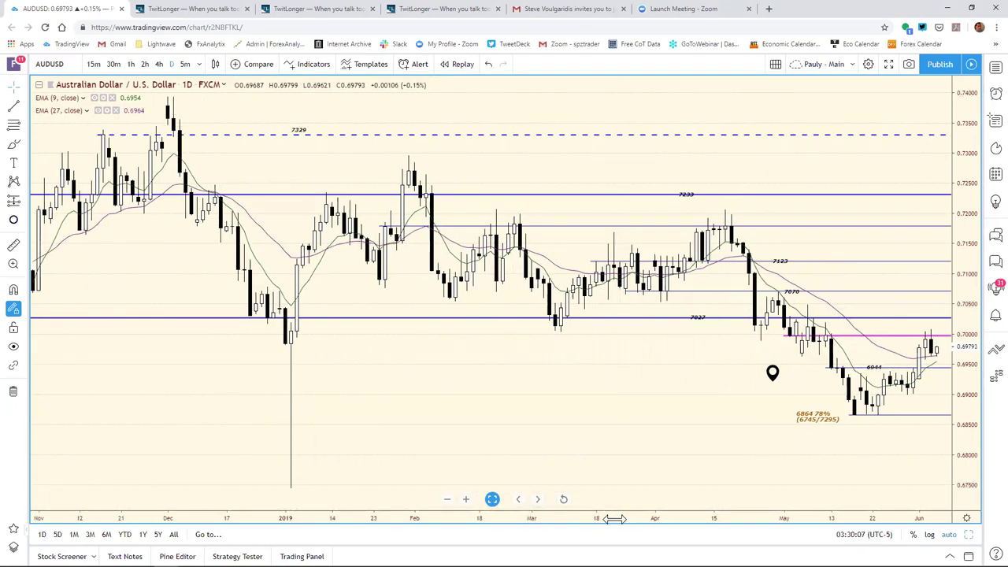
{"action": "left_click_drag", "start_coordinate": [622, 519], "coordinate": [439, 501]}
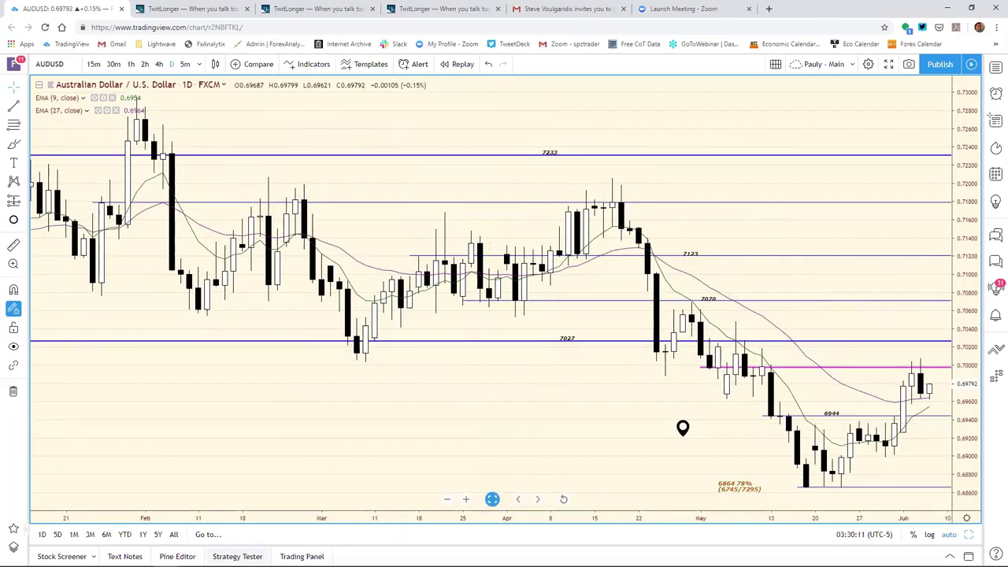
{"action": "left_click", "coordinate": [243, 556]}
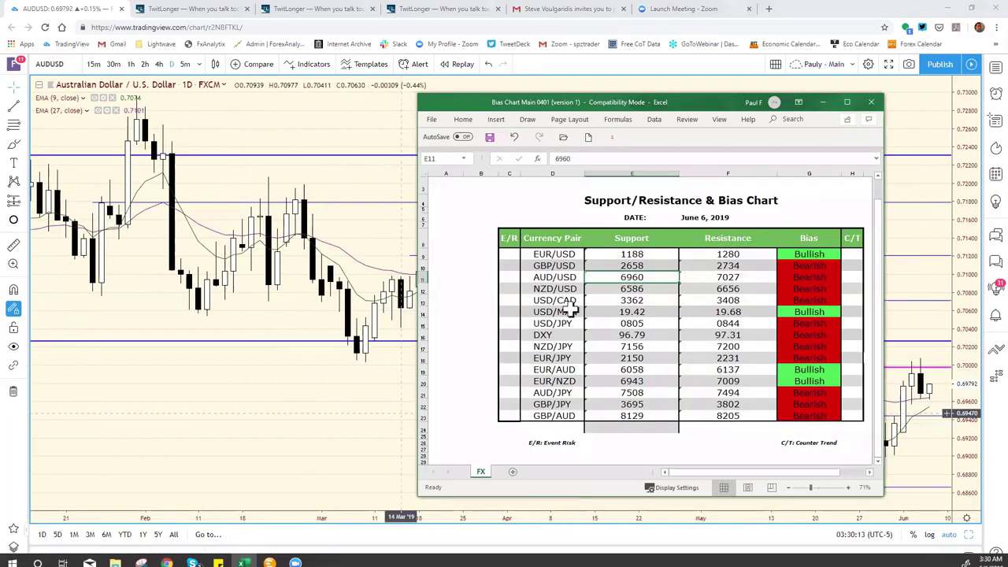
{"action": "left_click", "coordinate": [904, 306]}
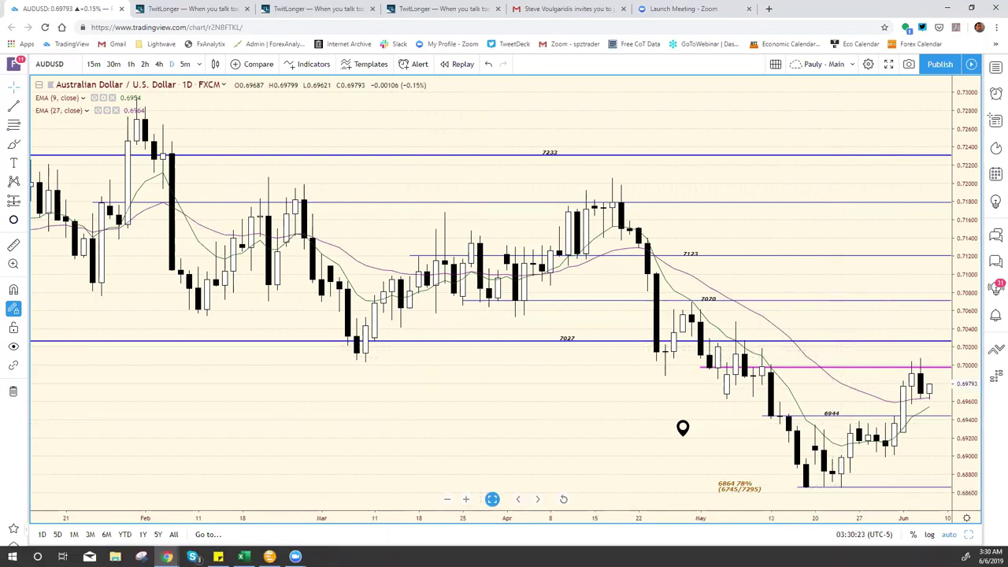
{"action": "left_click", "coordinate": [243, 557]}
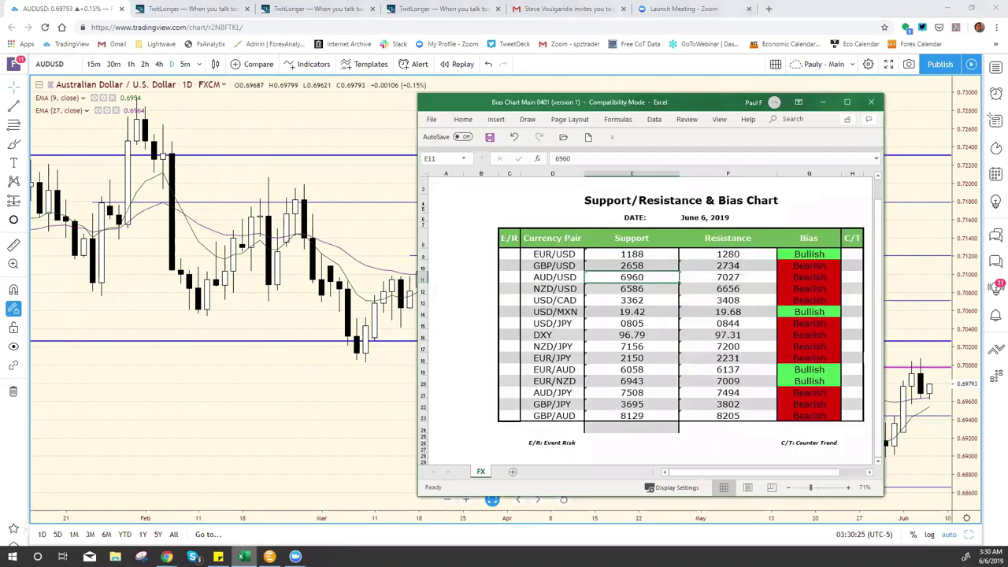
{"action": "left_click", "coordinate": [961, 386]}
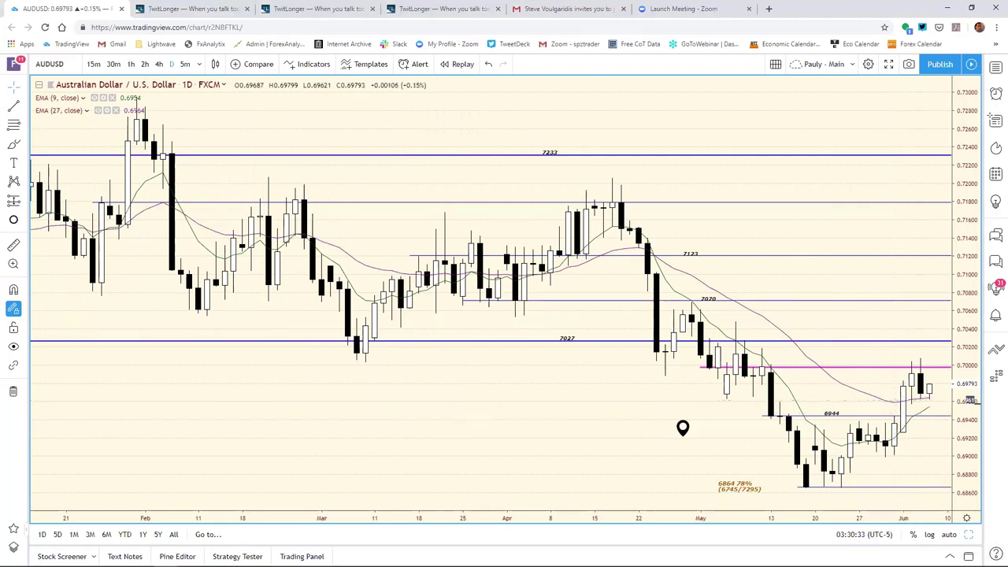
- Back in the grid, load AUDUSD into the NZD/USD 2-hour pane
{"action": "key", "text": "alt+Return"}
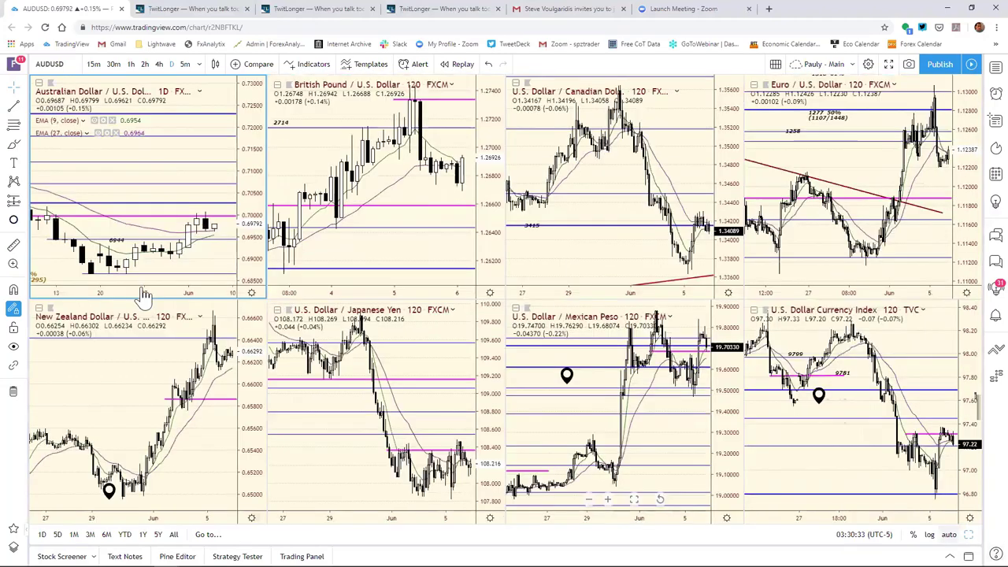
{"action": "left_click", "coordinate": [237, 329]}
{"action": "type", "text": "A"}
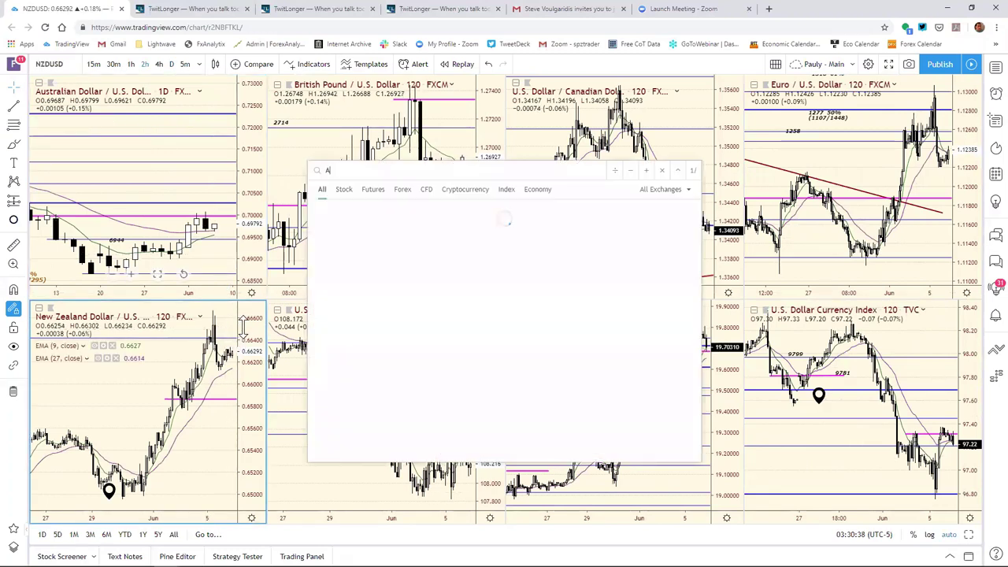
{"action": "type", "text": "UDUSD"}
{"action": "key", "text": "Return"}
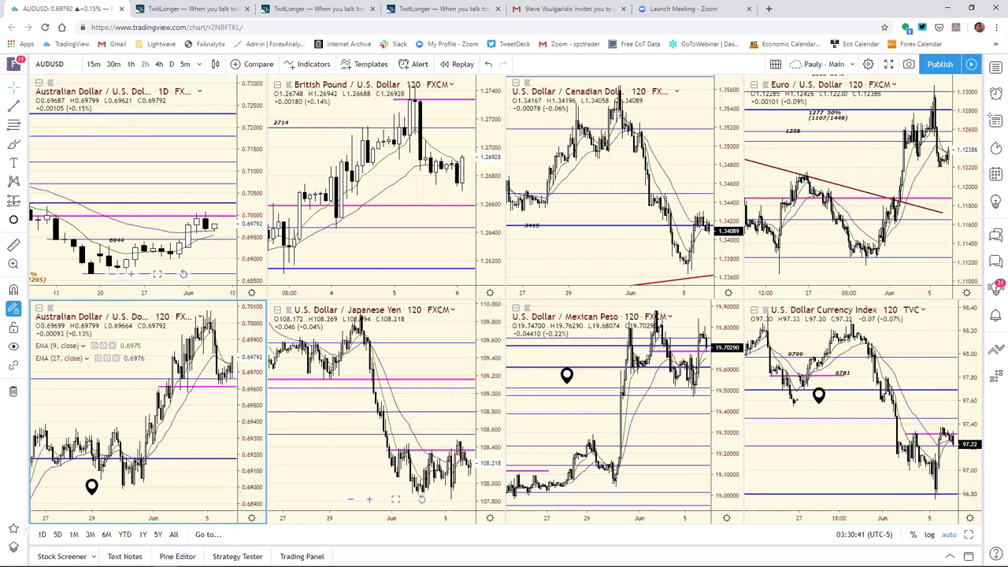
- Raise the pink support line on the full-size AUD/USD 2-hour chart to about 0.6961
{"action": "key", "text": "alt+Return"}
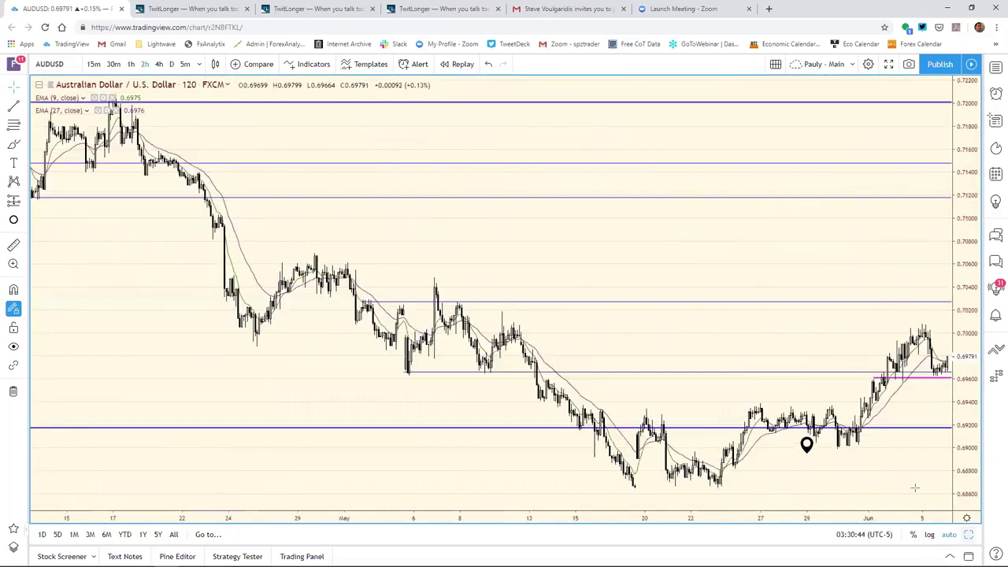
{"action": "scroll", "coordinate": [631, 484], "scroll_direction": "up", "scroll_amount": 5}
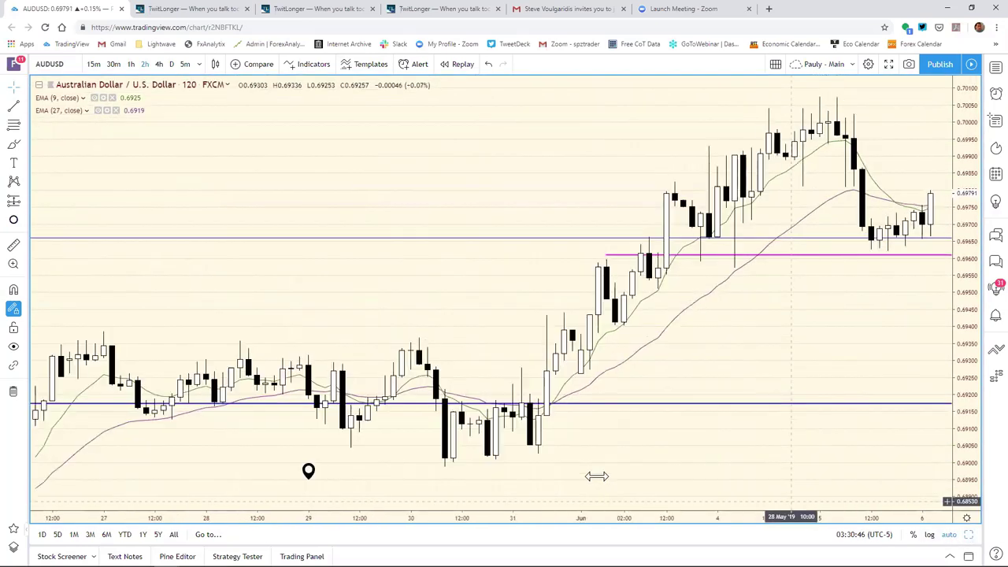
{"action": "left_click_drag", "start_coordinate": [690, 258], "coordinate": [692, 267]}
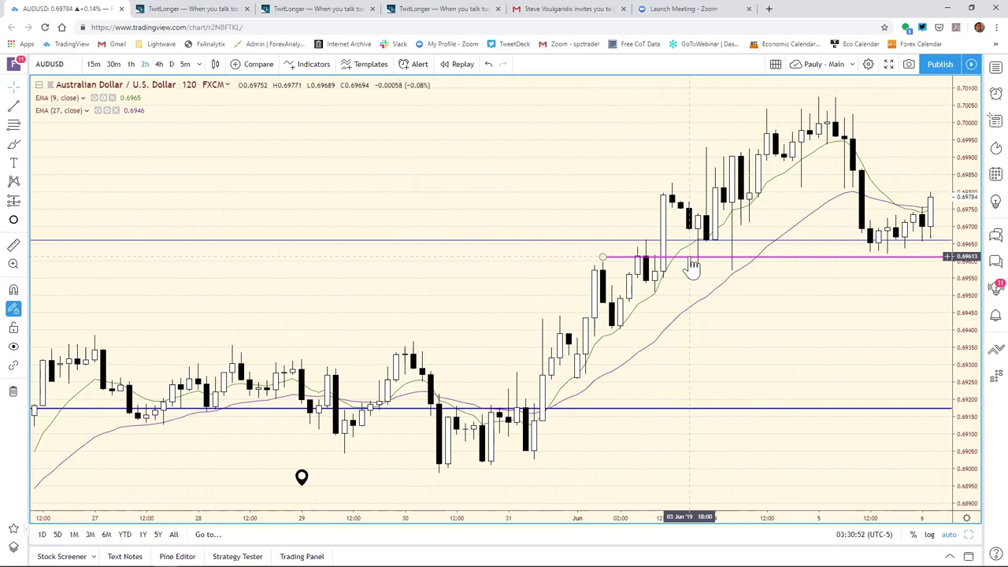
{"action": "left_click_drag", "start_coordinate": [692, 267], "coordinate": [692, 266]}
{"action": "left_click", "coordinate": [635, 386]}
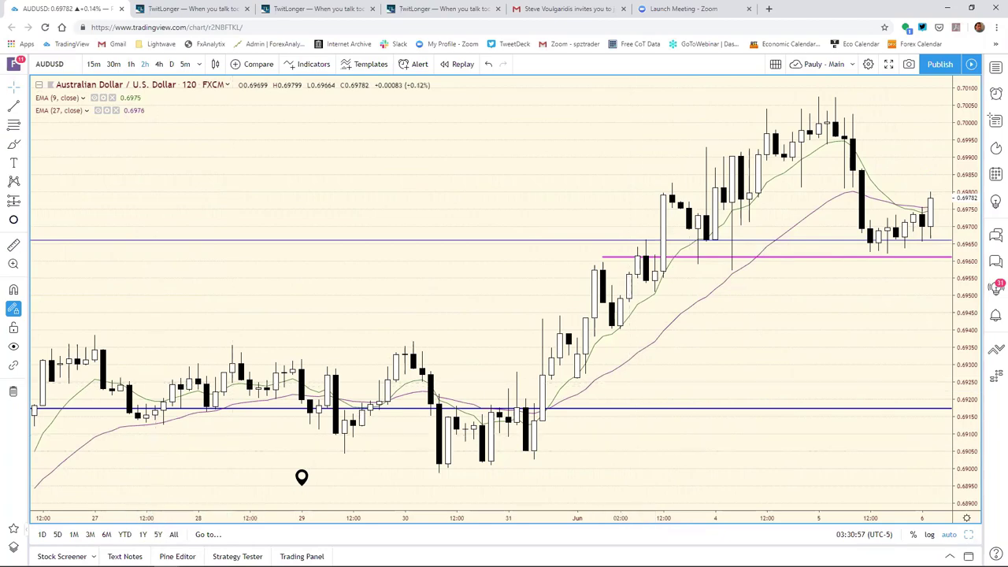
- Compare with the spreadsheet, then zoom the AUD/USD 2-hour chart out to show more bars
{"action": "mouse_move", "coordinate": [161, 564]}
{"action": "left_click", "coordinate": [244, 557]}
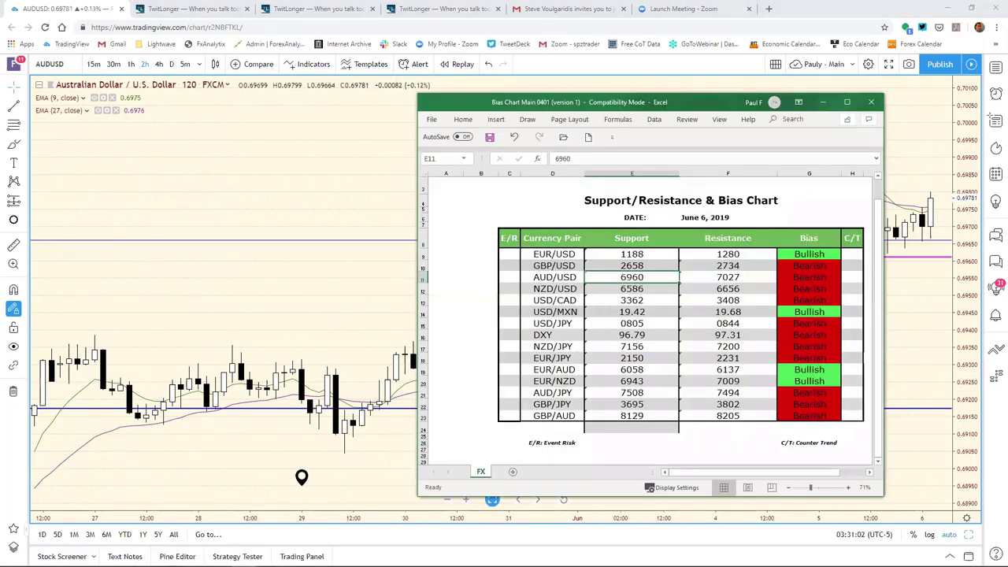
{"action": "left_click", "coordinate": [896, 298]}
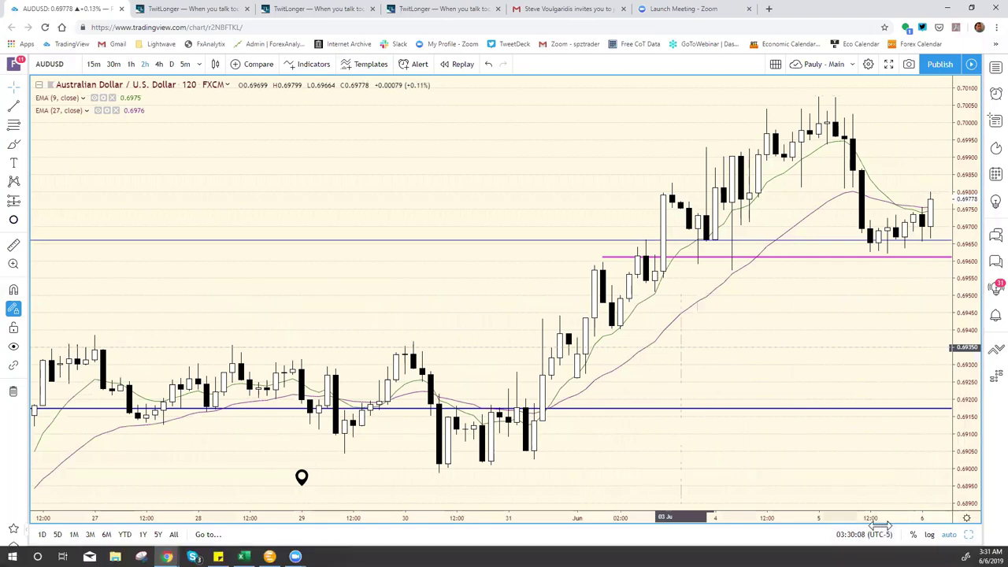
{"action": "left_click_drag", "start_coordinate": [709, 520], "coordinate": [817, 520]}
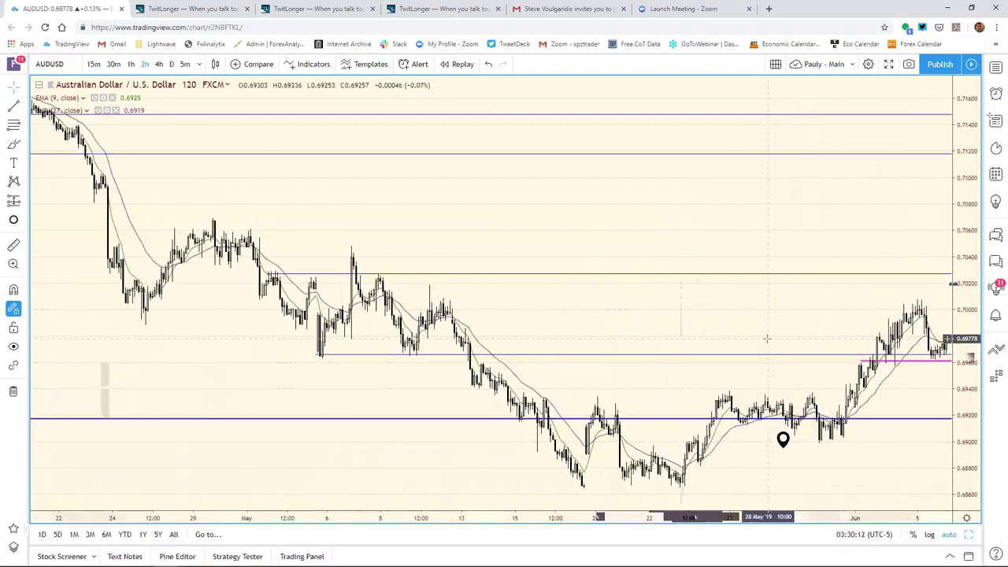
{"action": "type", "text": "NZDUSD"}
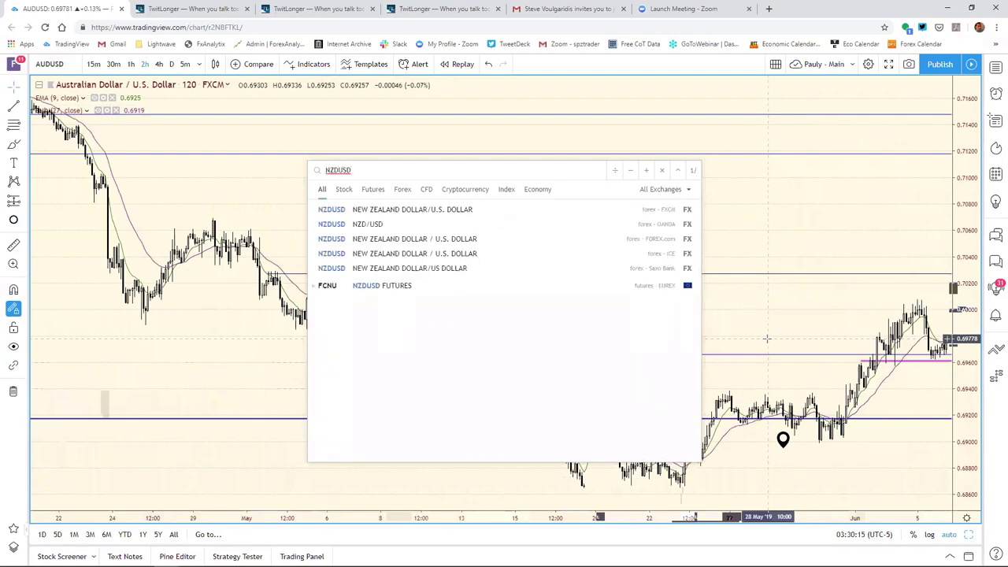
{"action": "key", "text": "Return"}
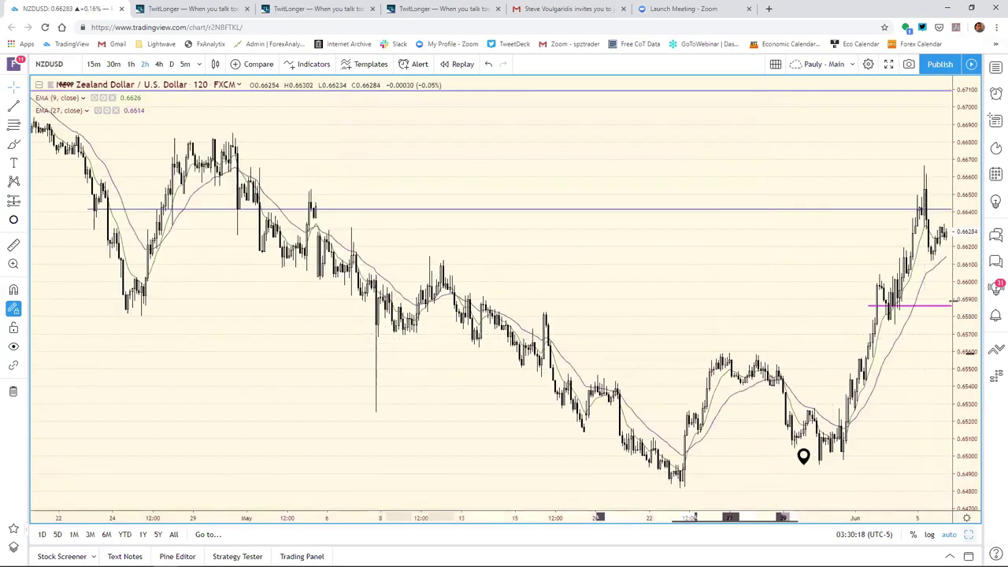
{"action": "key", "text": "alt+Return"}
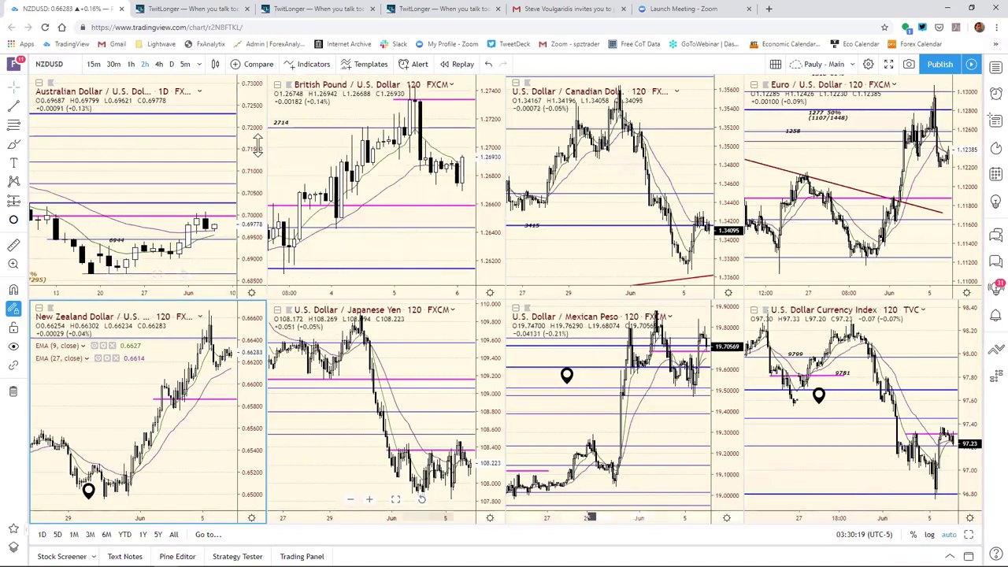
{"action": "type", "text": "NZ"}
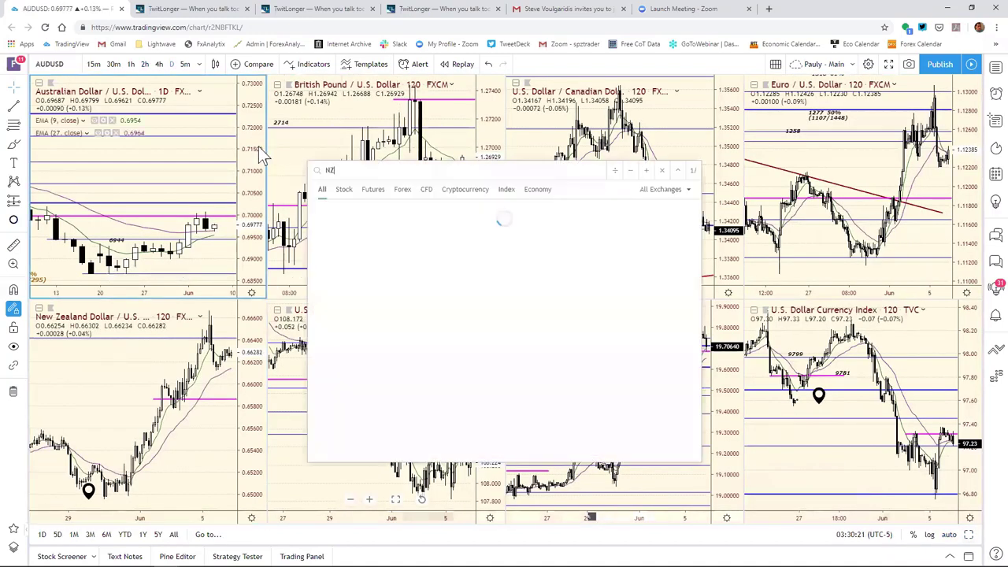
{"action": "type", "text": "DUSD"}
{"action": "key", "text": "Return"}
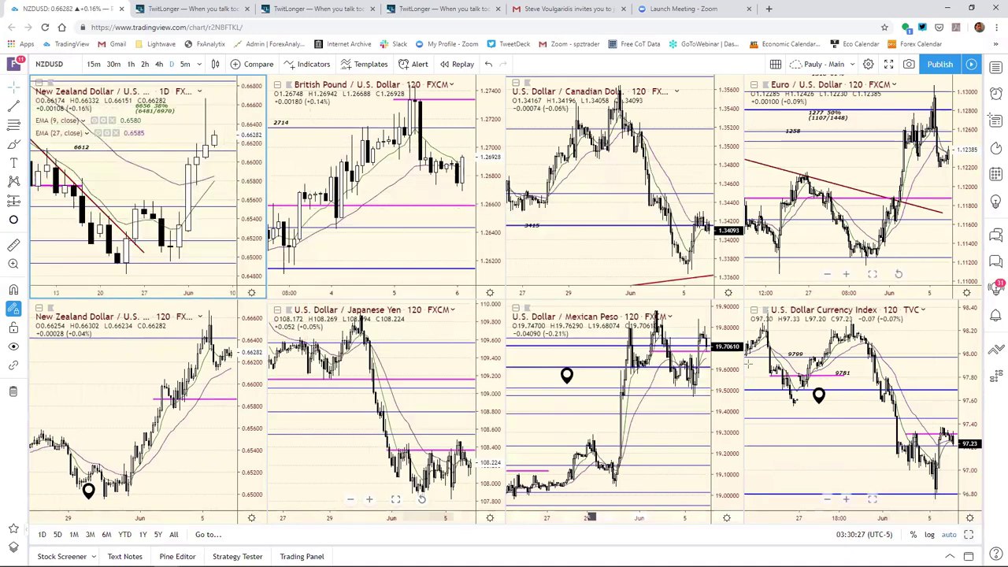
{"action": "key", "text": "alt+Return"}
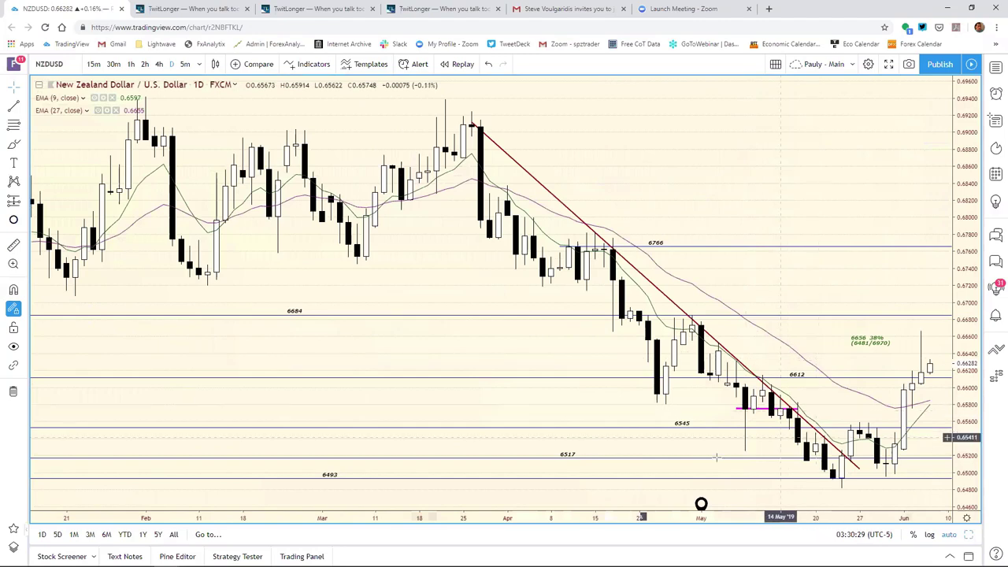
{"action": "left_click_drag", "start_coordinate": [654, 516], "coordinate": [615, 414]}
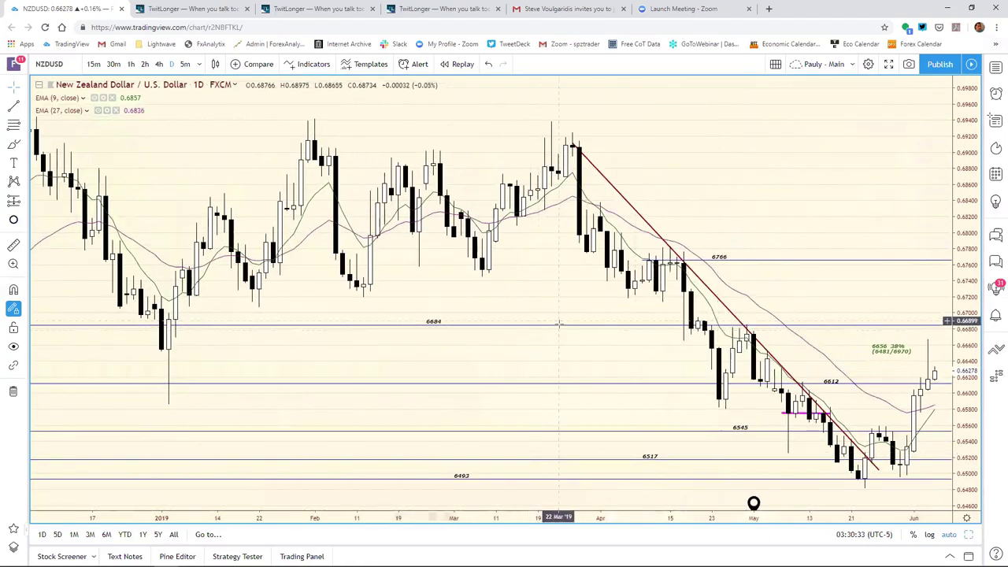
{"action": "mouse_move", "coordinate": [492, 499]}
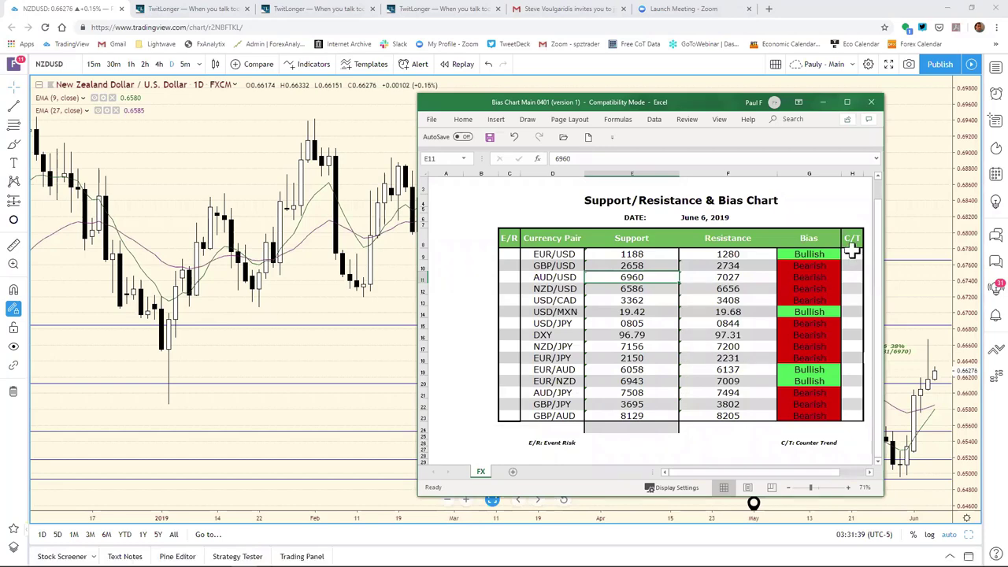
{"action": "left_click", "coordinate": [898, 268]}
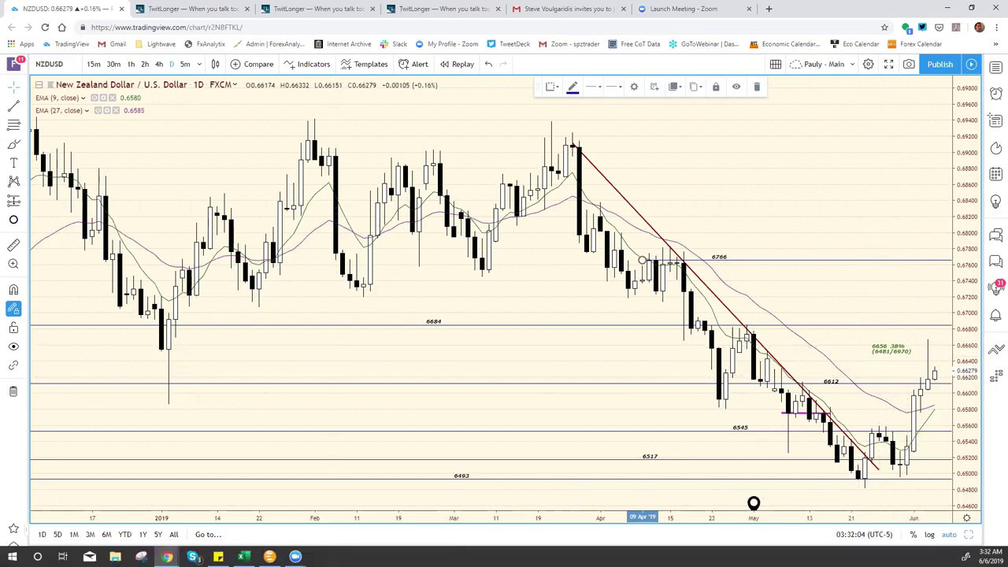
- Review the NZD/USD levels against the spreadsheet, deselect the drawing, and restore the eight-chart grid
{"action": "left_click", "coordinate": [243, 556]}
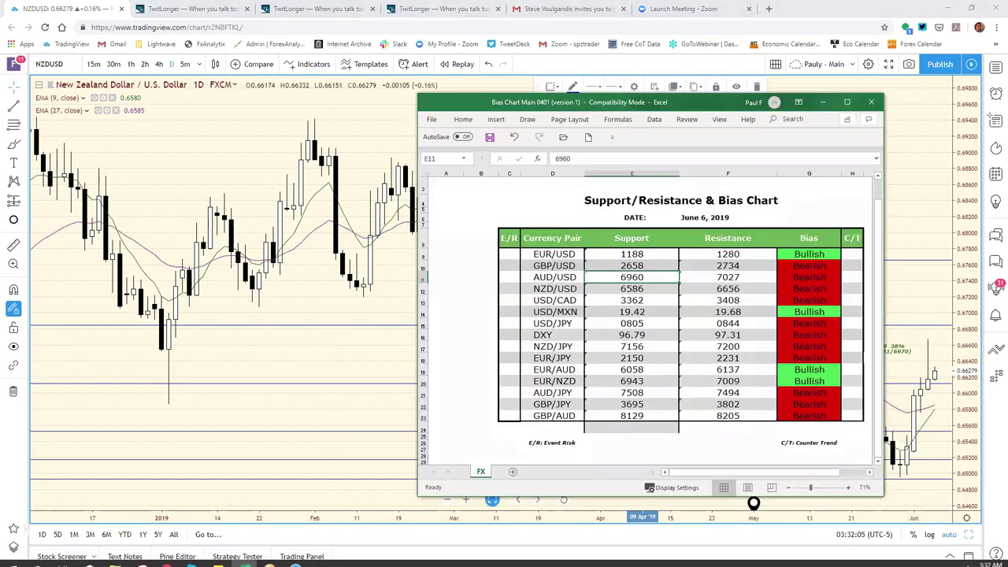
{"action": "left_click", "coordinate": [948, 293]}
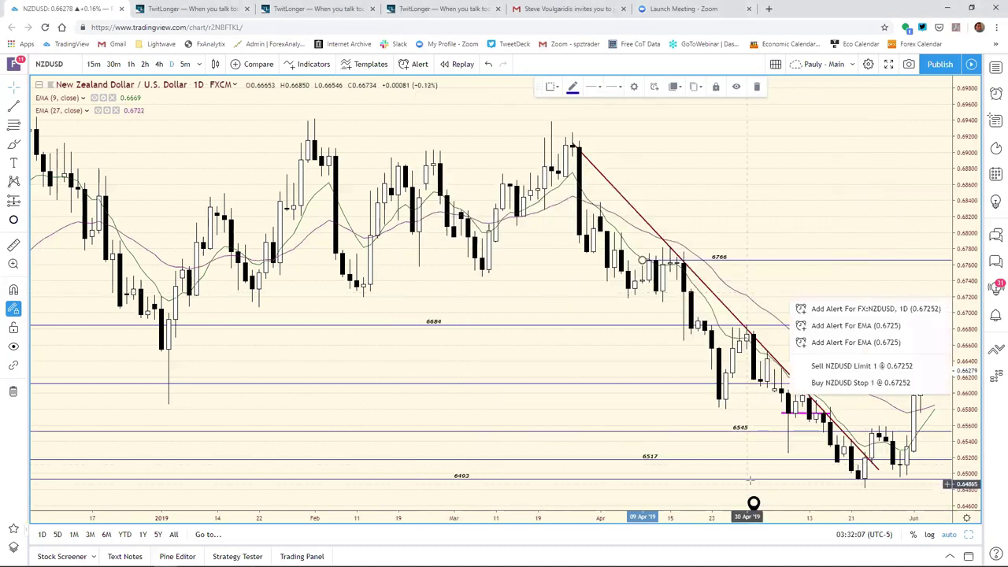
{"action": "mouse_move", "coordinate": [755, 504]}
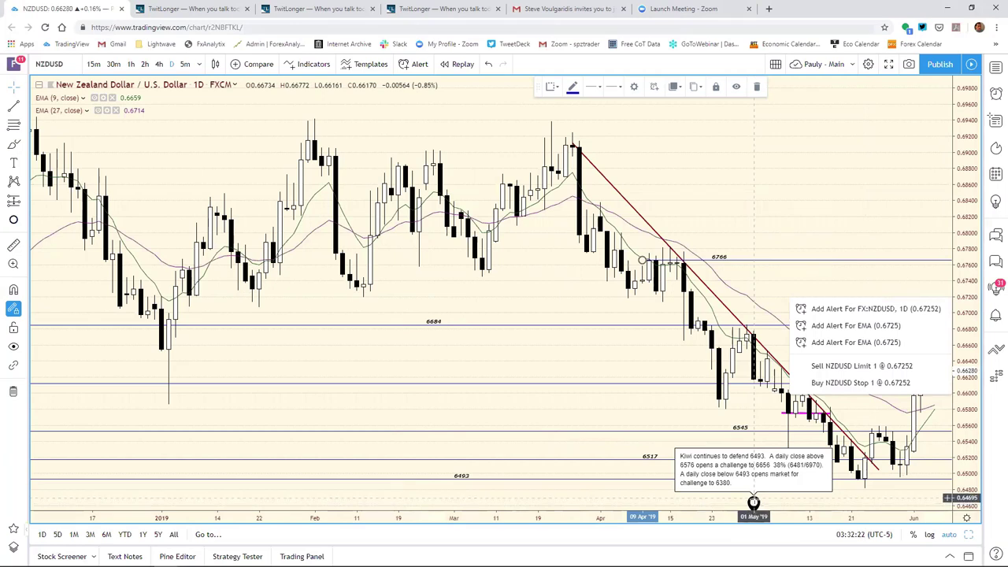
{"action": "left_click", "coordinate": [860, 271]}
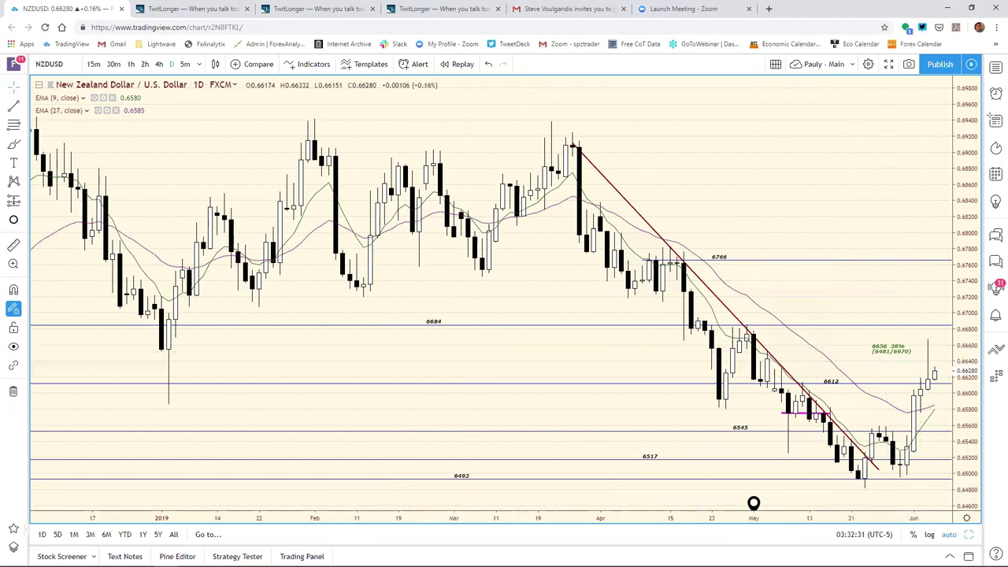
{"action": "mouse_move", "coordinate": [295, 561]}
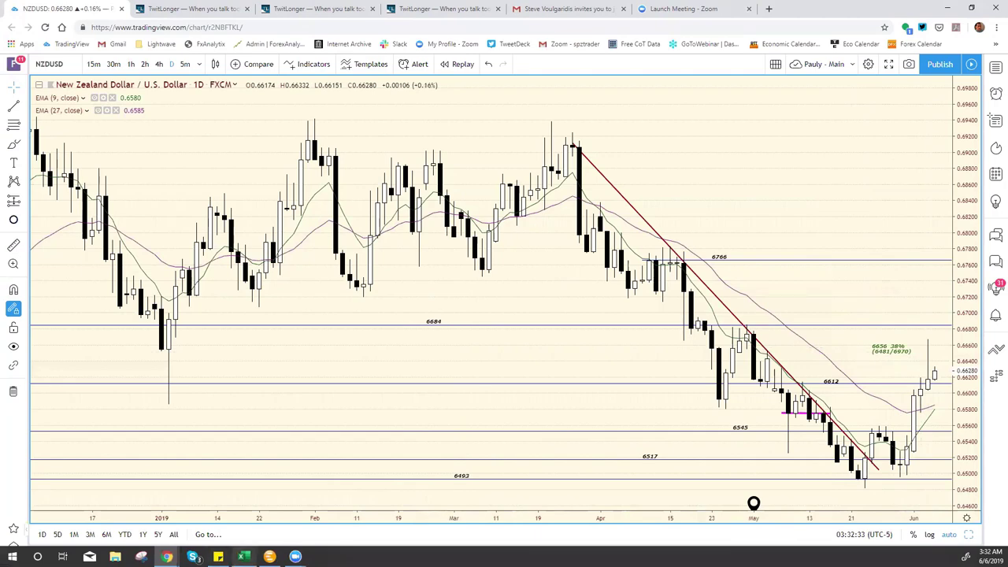
{"action": "left_click", "coordinate": [243, 556]}
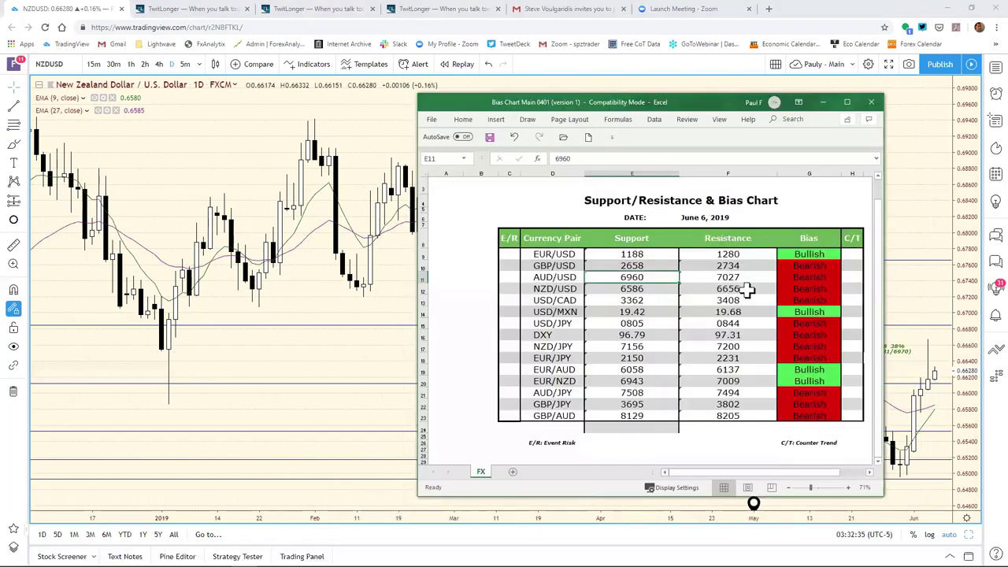
{"action": "left_click", "coordinate": [954, 261]}
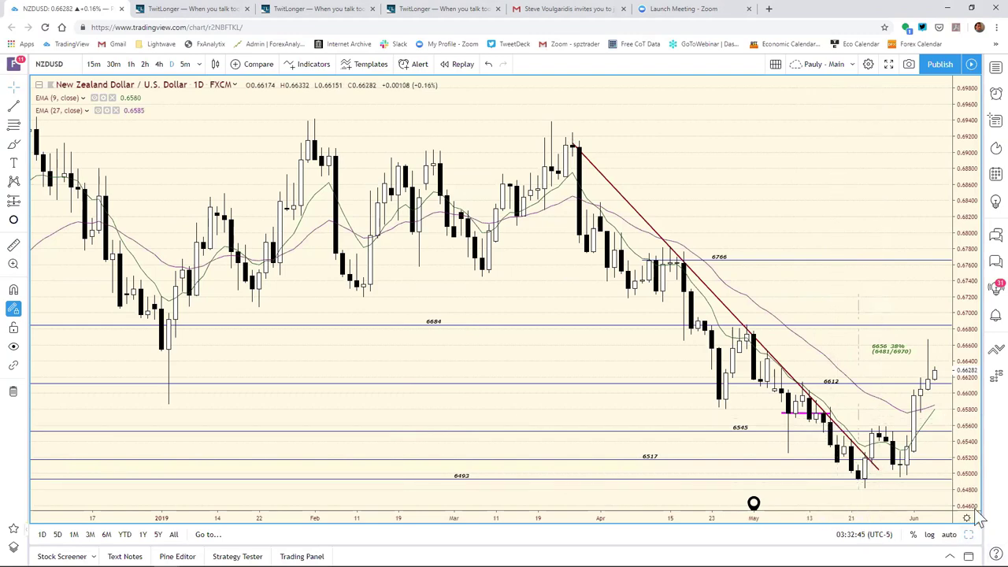
{"action": "key", "text": "alt+Return"}
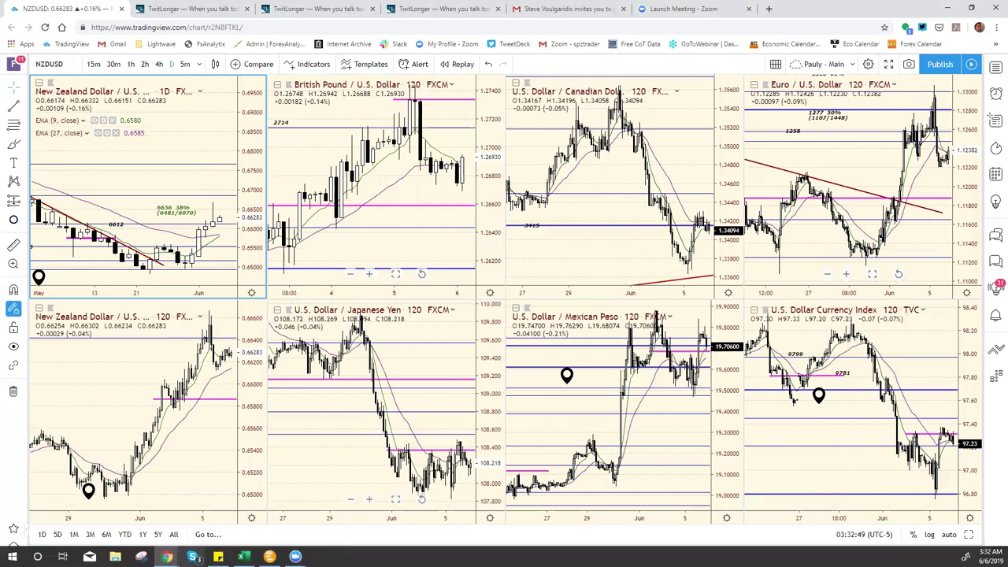
- Load USDCAD into the top-left pane of the grid
{"action": "left_click", "coordinate": [244, 556]}
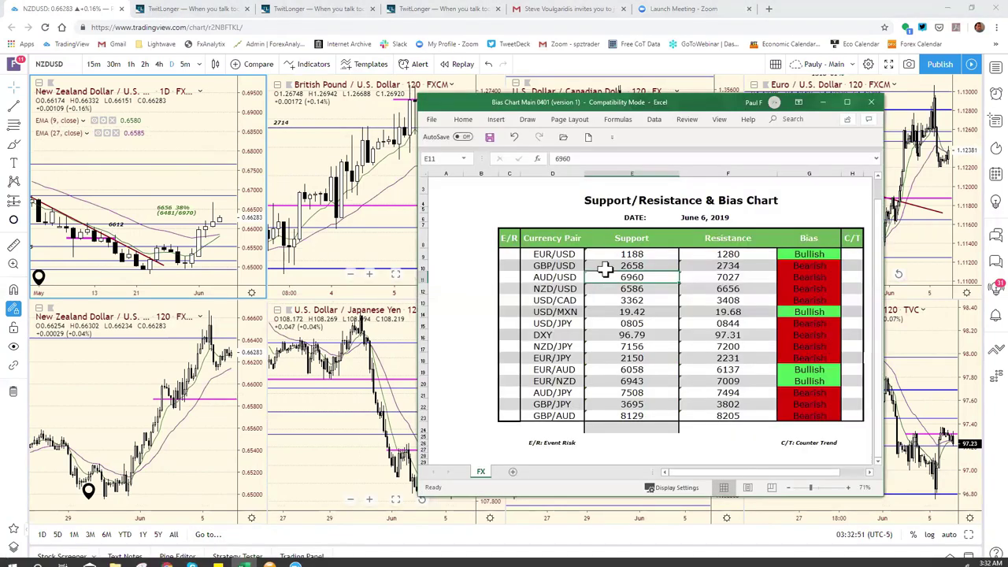
{"action": "left_click", "coordinate": [254, 112]}
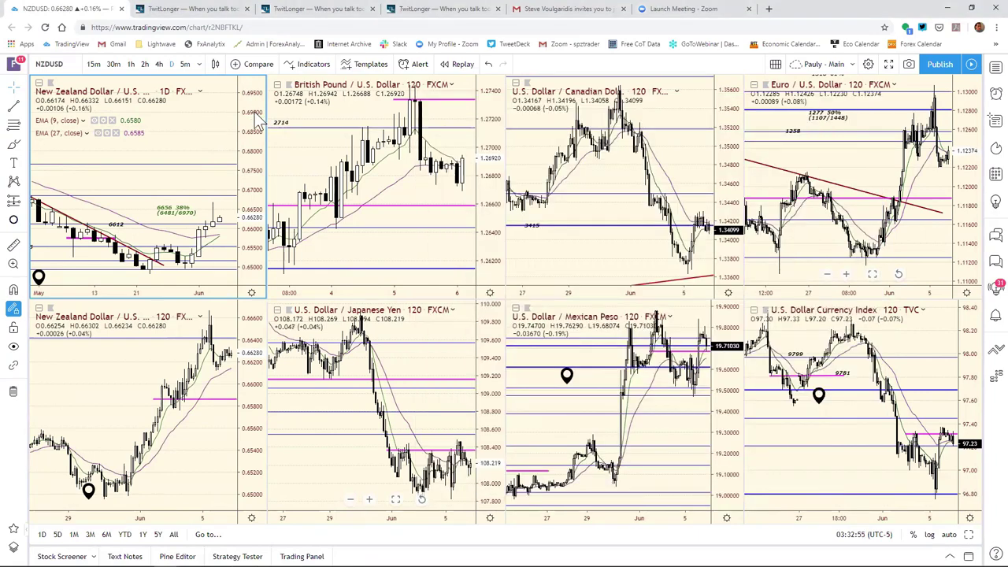
{"action": "type", "text": "USDCAD"}
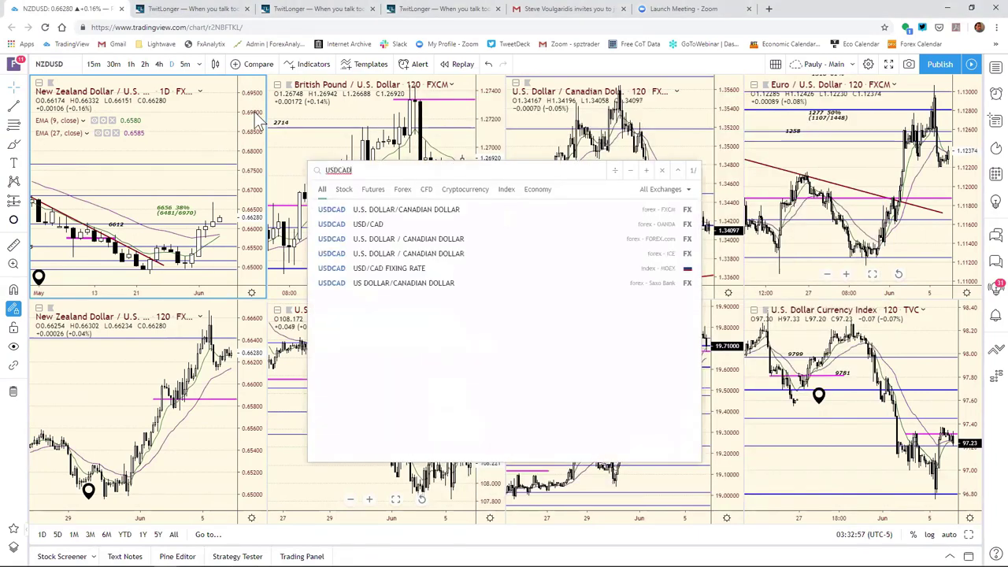
{"action": "key", "text": "Return"}
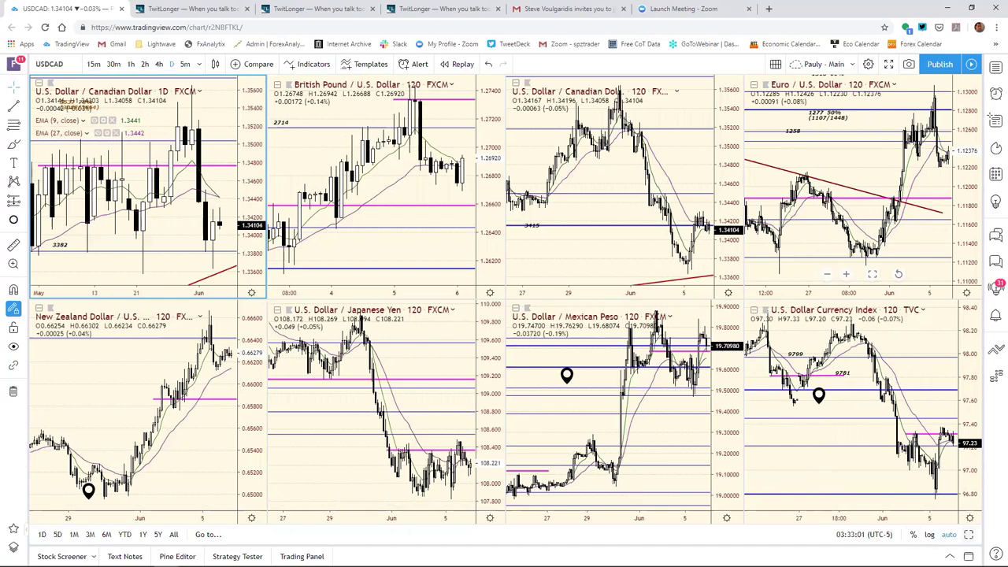
- Review the full-size USD/CAD daily chart with more history against the spreadsheet, then restore the grid
{"action": "key", "text": "alt+Return"}
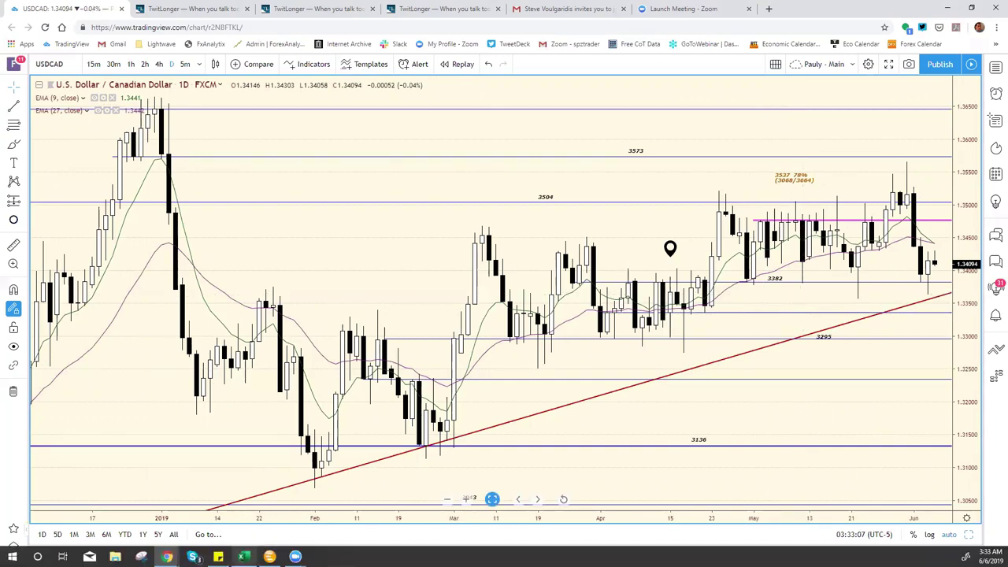
{"action": "left_click", "coordinate": [244, 557]}
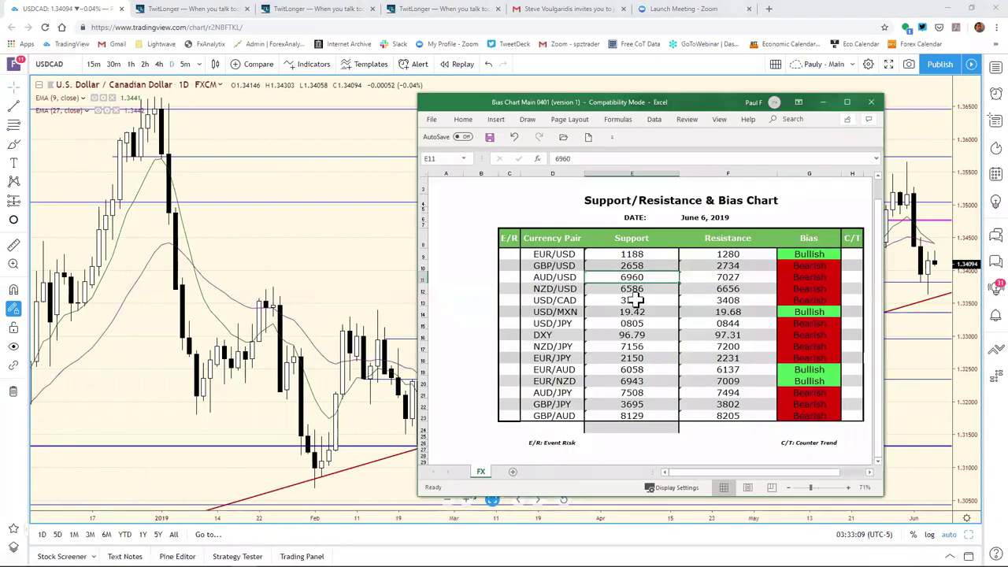
{"action": "left_click", "coordinate": [394, 246]}
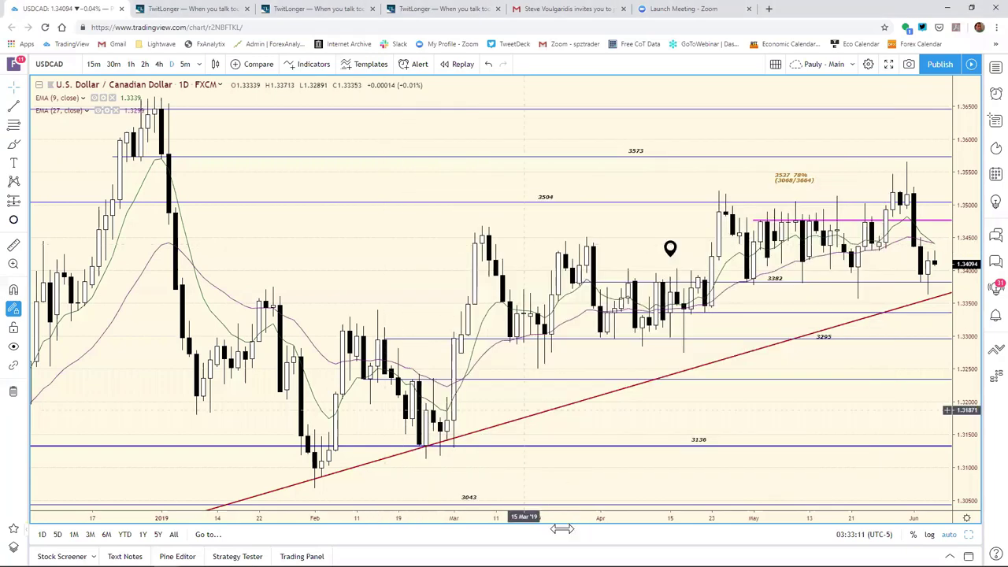
{"action": "left_click_drag", "start_coordinate": [562, 520], "coordinate": [485, 502]}
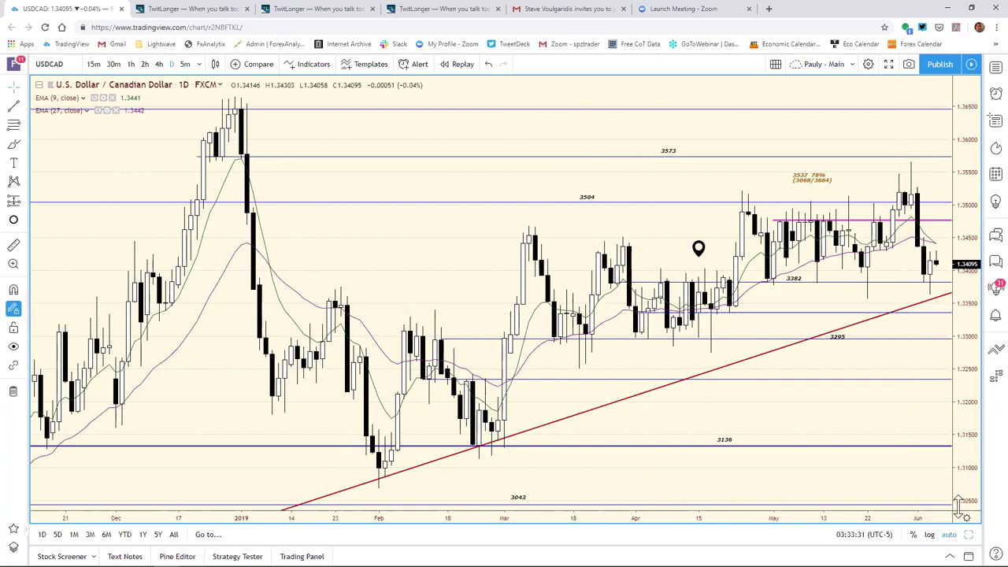
{"action": "key", "text": "alt+Return"}
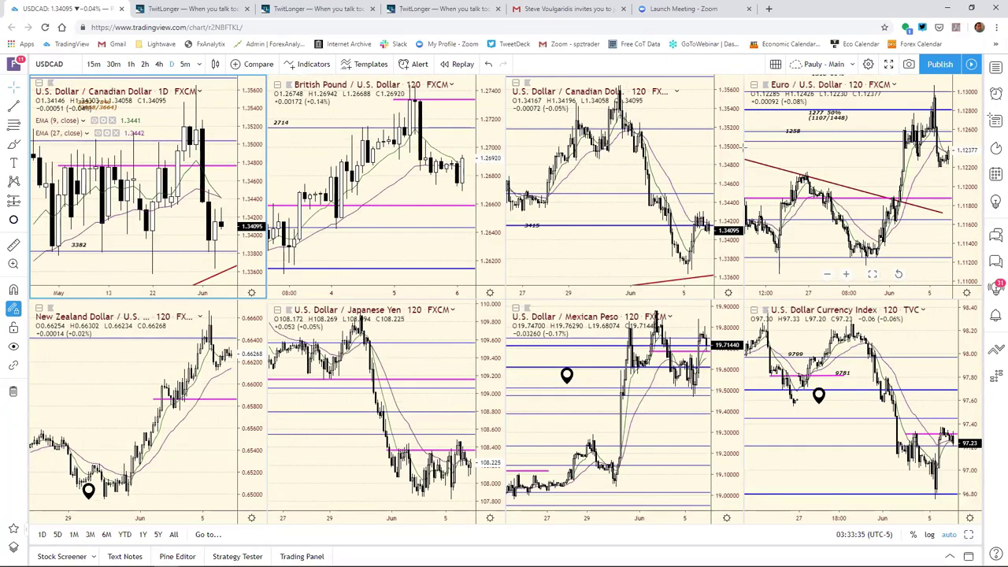
- Maximize the USD/CAD 2-hour chart and zoom it to a shorter recent date range
{"action": "left_click", "coordinate": [729, 147]}
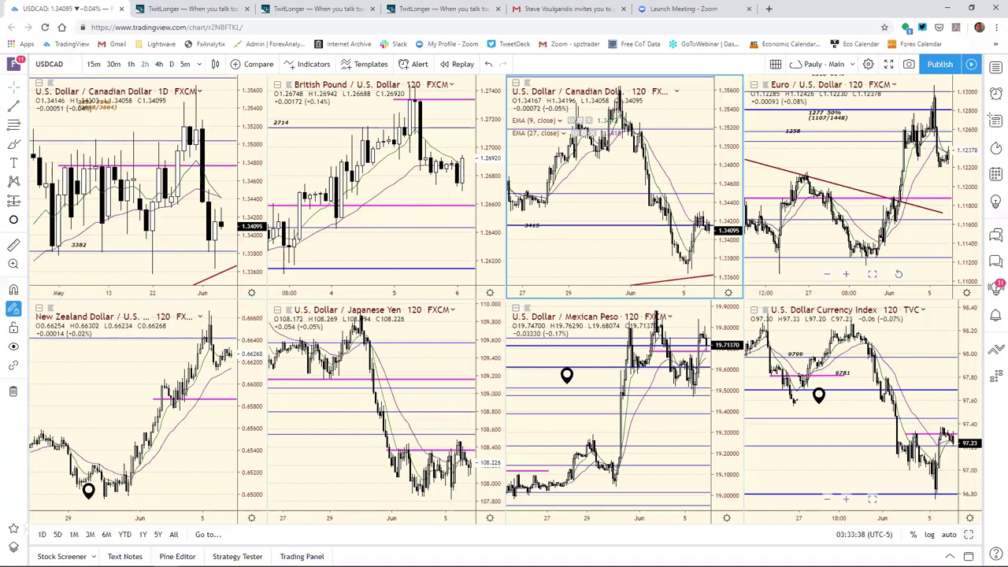
{"action": "key", "text": "alt+Return"}
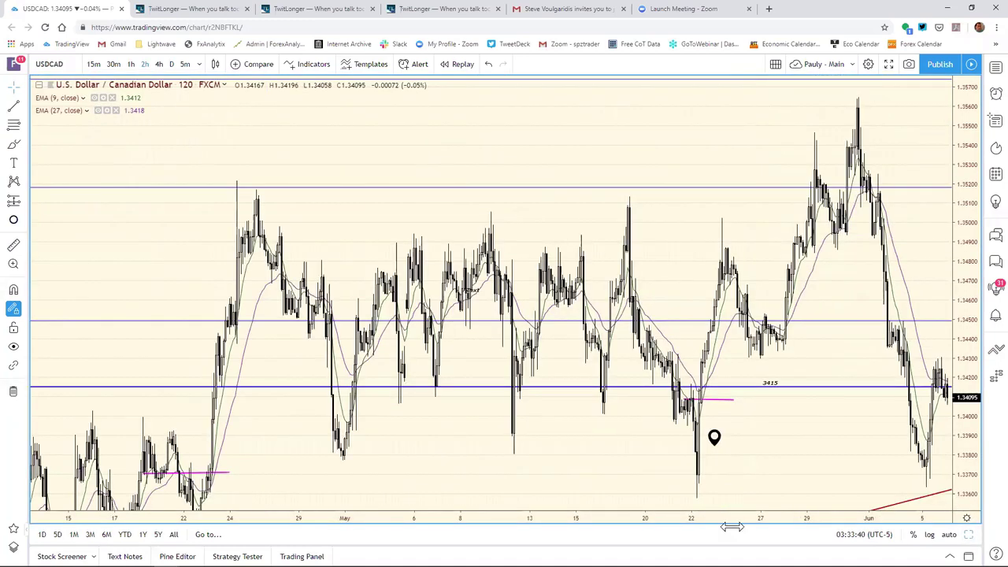
{"action": "left_click_drag", "start_coordinate": [741, 526], "coordinate": [732, 521]}
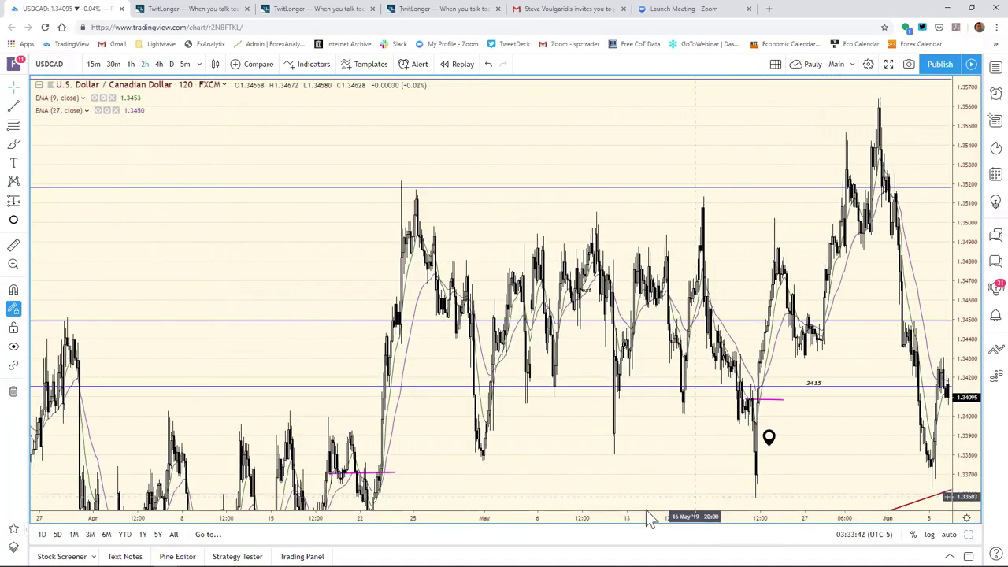
{"action": "left_click", "coordinate": [564, 499]}
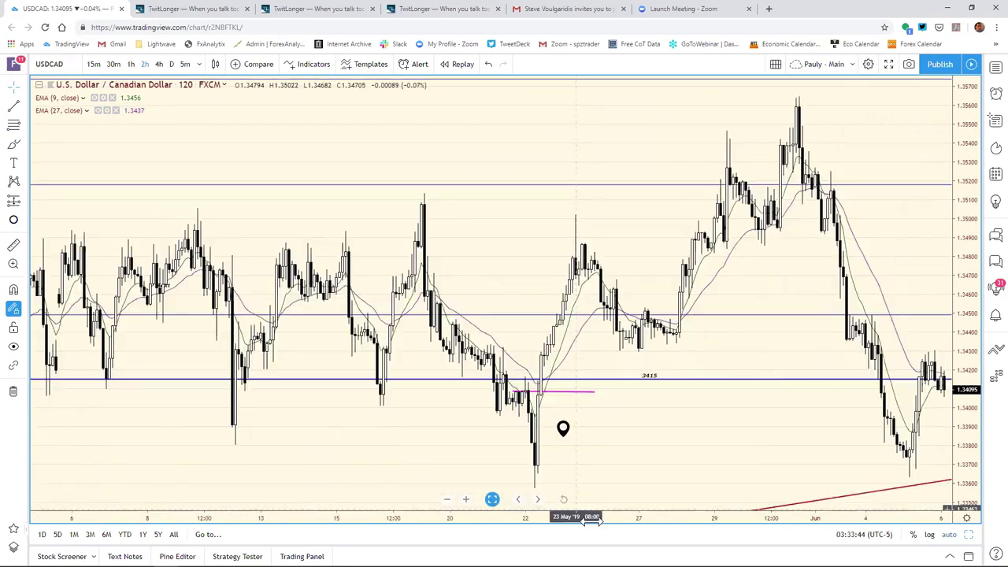
{"action": "left_click_drag", "start_coordinate": [540, 504], "coordinate": [420, 487]}
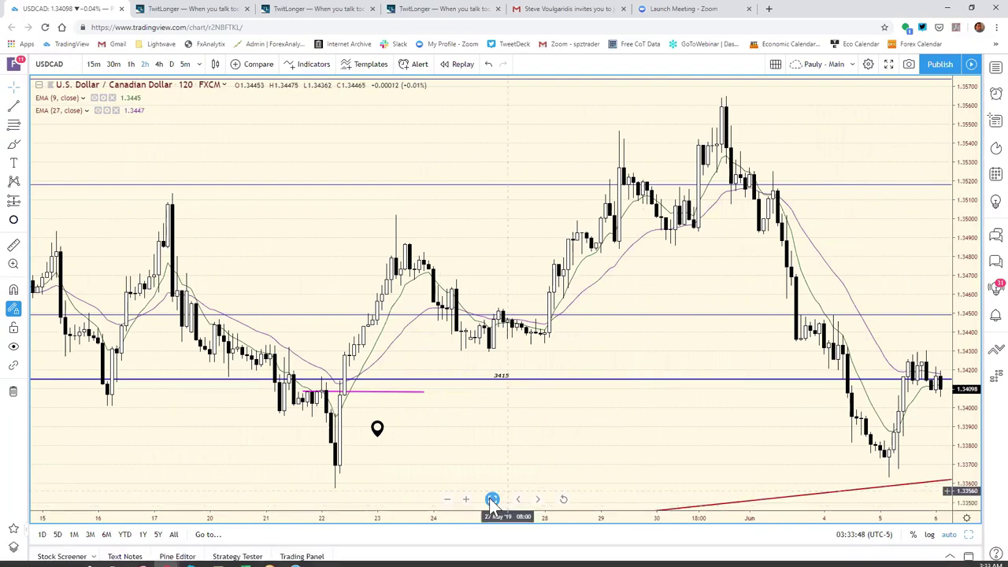
{"action": "left_click_drag", "start_coordinate": [575, 519], "coordinate": [819, 525]}
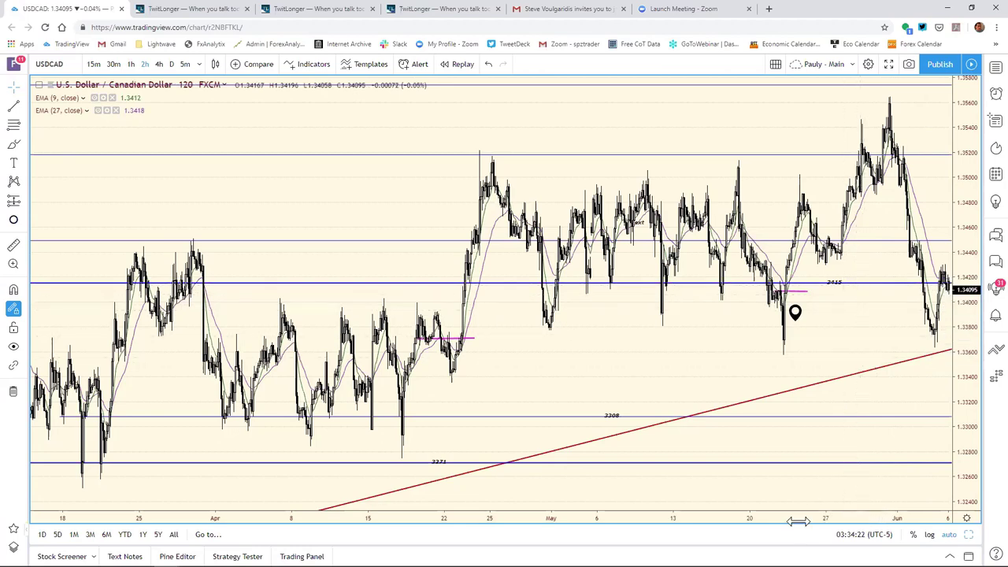
{"action": "left_click_drag", "start_coordinate": [799, 520], "coordinate": [556, 521]}
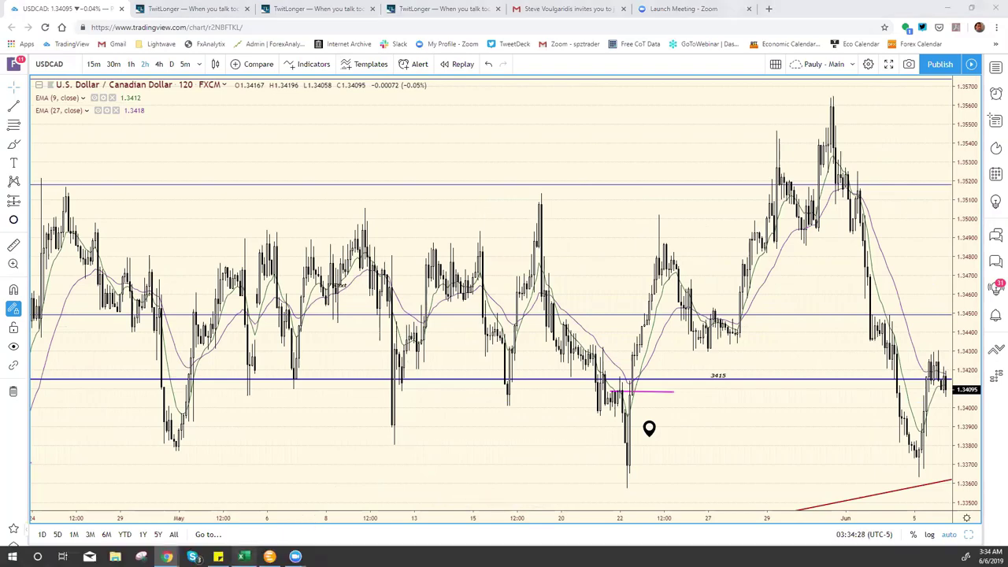
- Move the pink level line from about 1.3409 up to about 1.3436
{"action": "key", "text": "alt+Tab"}
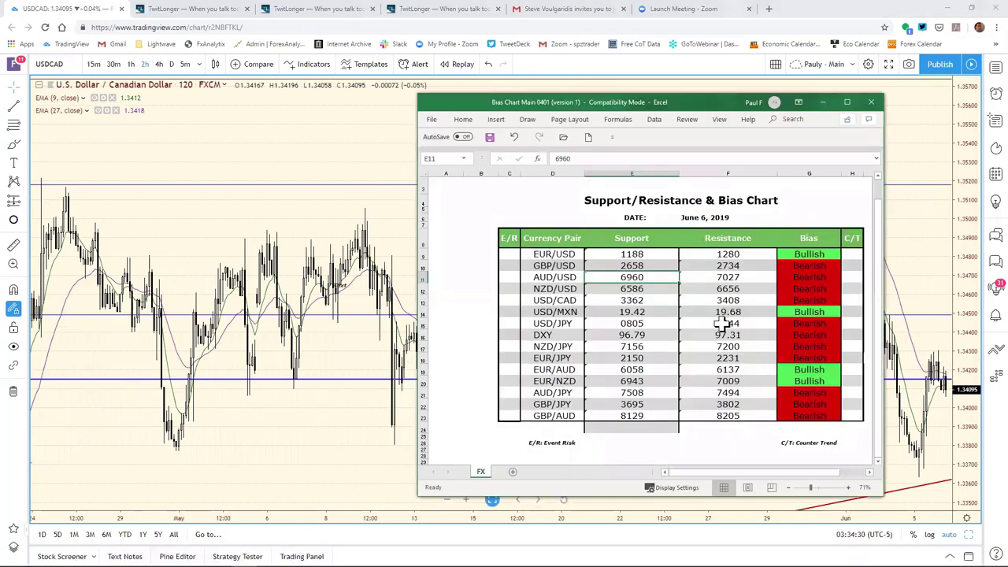
{"action": "left_click", "coordinate": [924, 295]}
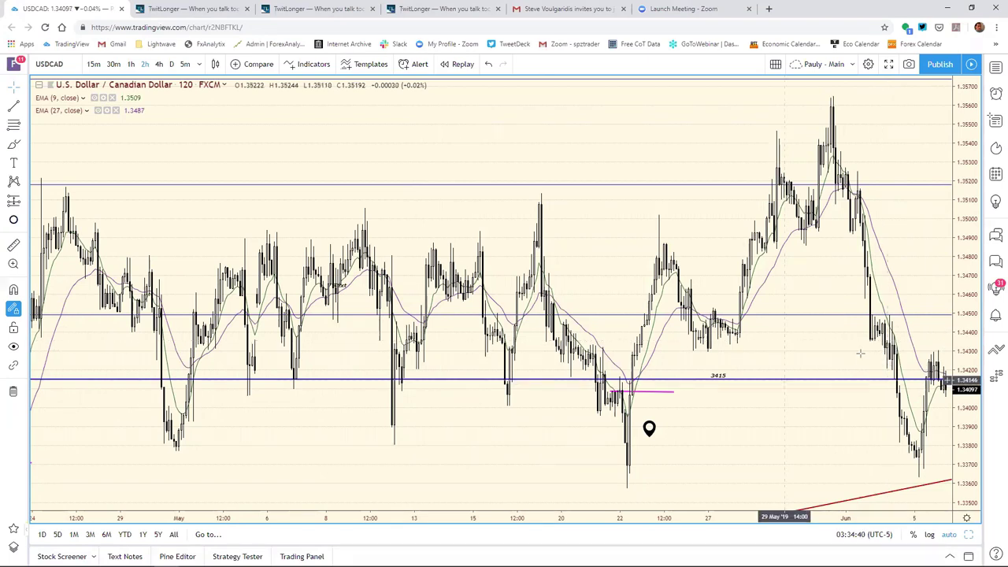
{"action": "left_click", "coordinate": [645, 392]}
{"action": "mouse_move", "coordinate": [758, 391]}
{"action": "left_mouse_down"}
{"action": "mouse_move", "coordinate": [819, 371]}
{"action": "mouse_move", "coordinate": [910, 360]}
{"action": "mouse_move", "coordinate": [906, 350]}
{"action": "left_mouse_up"}
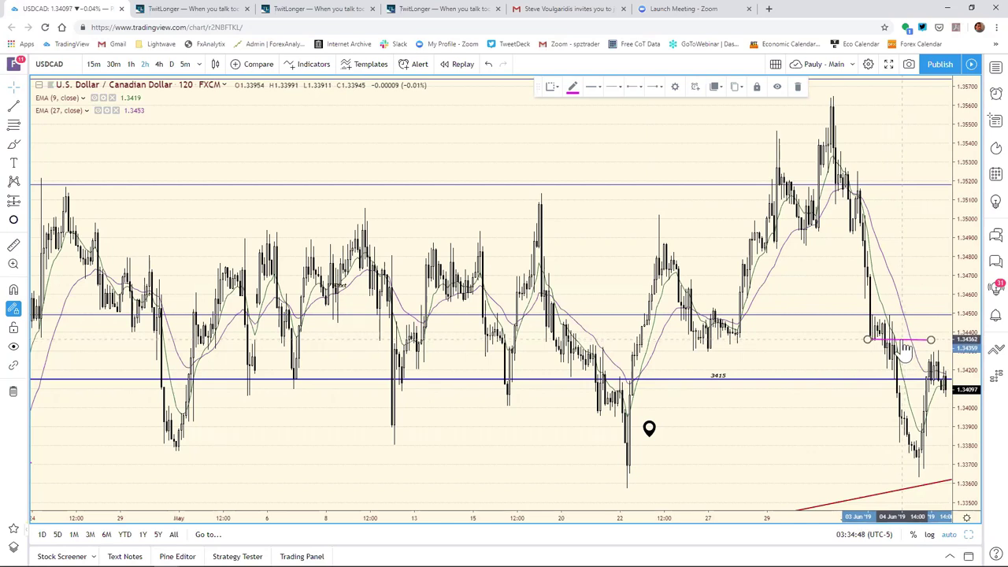
{"action": "left_click", "coordinate": [815, 406]}
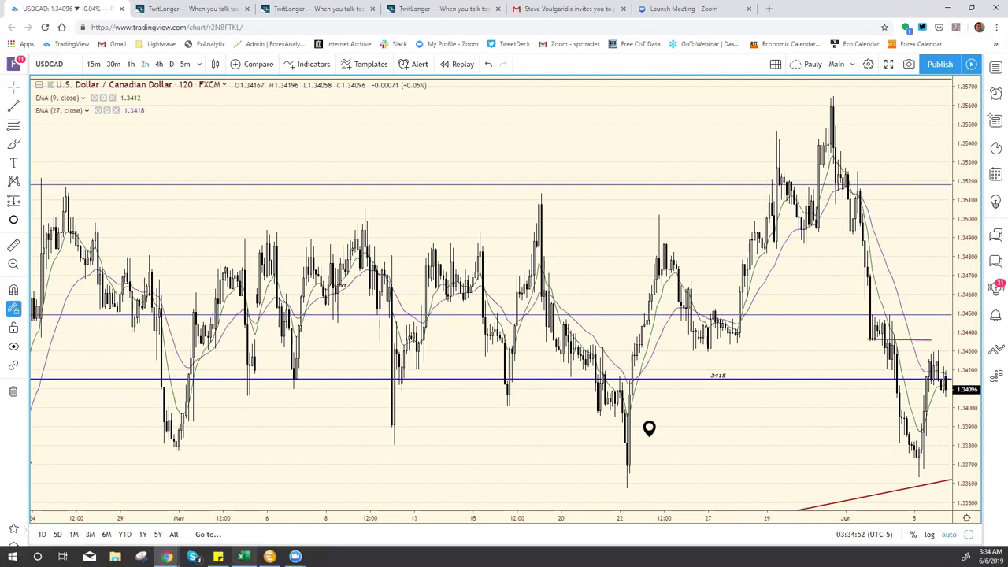
- Change the USD/CAD resistance in cell F13 from 3408 to 3436
{"action": "left_click", "coordinate": [244, 557]}
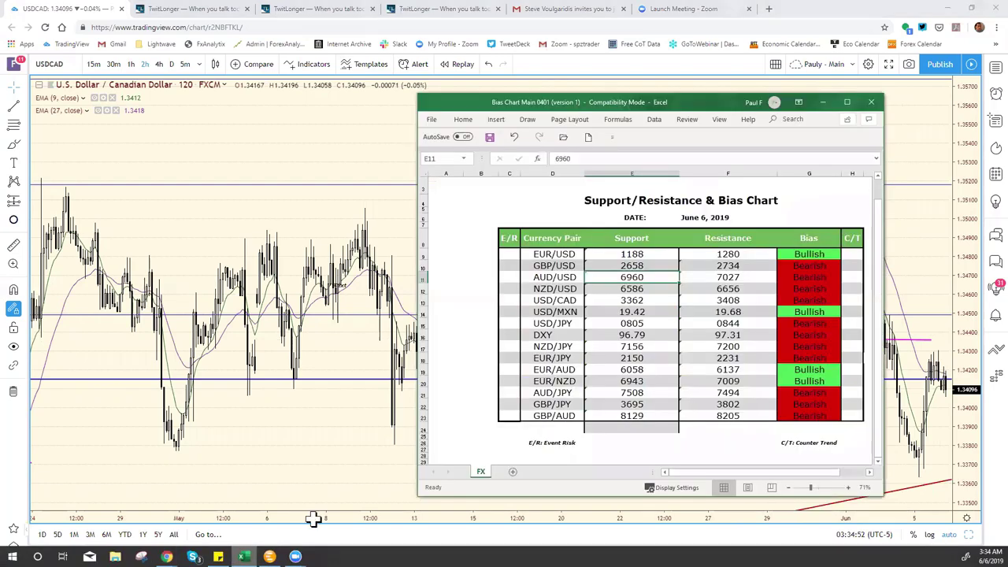
{"action": "left_click", "coordinate": [741, 298]}
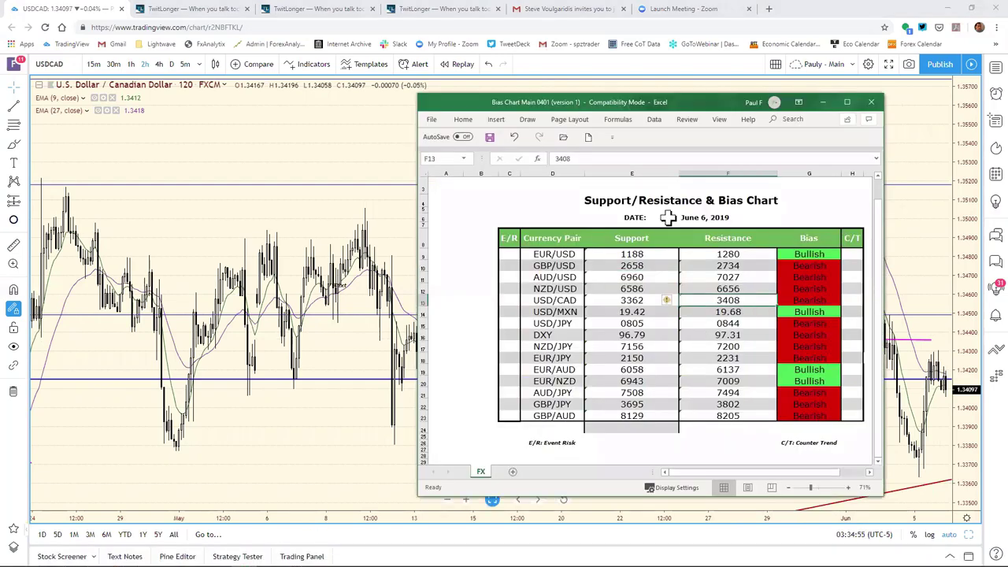
{"action": "left_click", "coordinate": [592, 159]}
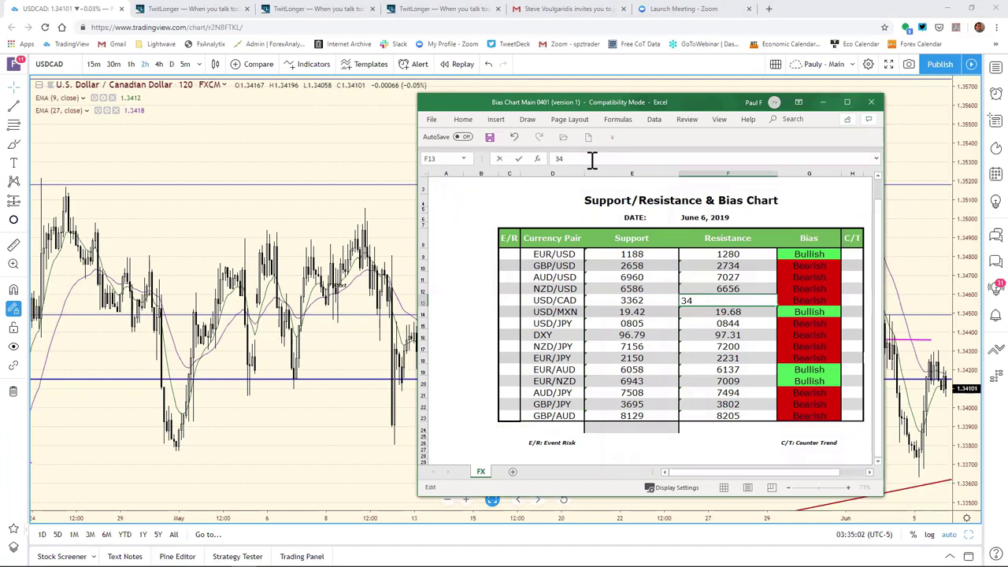
{"action": "type", "text": "36"}
{"action": "key", "text": "Return"}
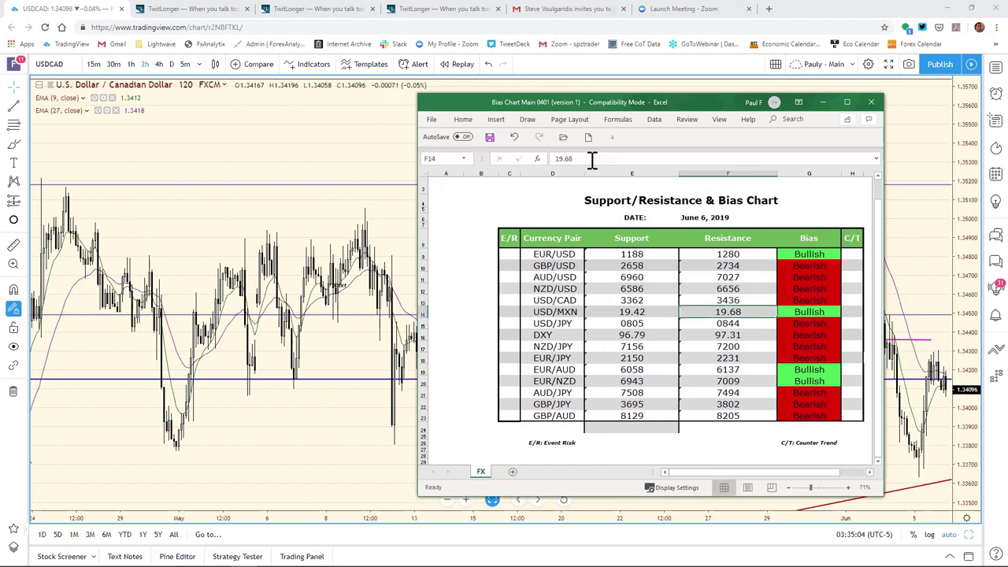
{"action": "left_click", "coordinate": [961, 156]}
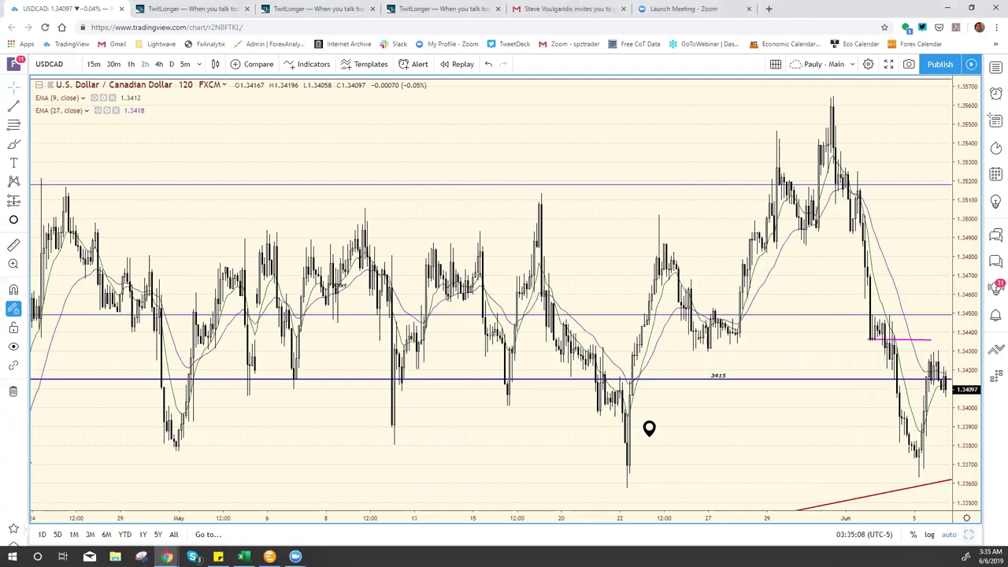
- Load USDMXN into the top-left grid chart, maximise it, and zoom out to late 2018
{"action": "left_click", "coordinate": [965, 529]}
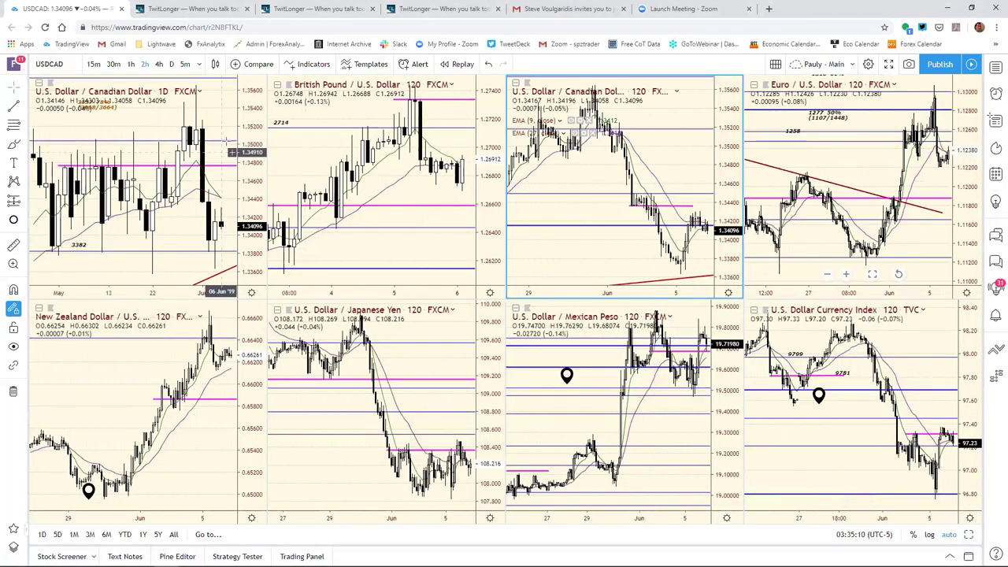
{"action": "left_click", "coordinate": [246, 144]}
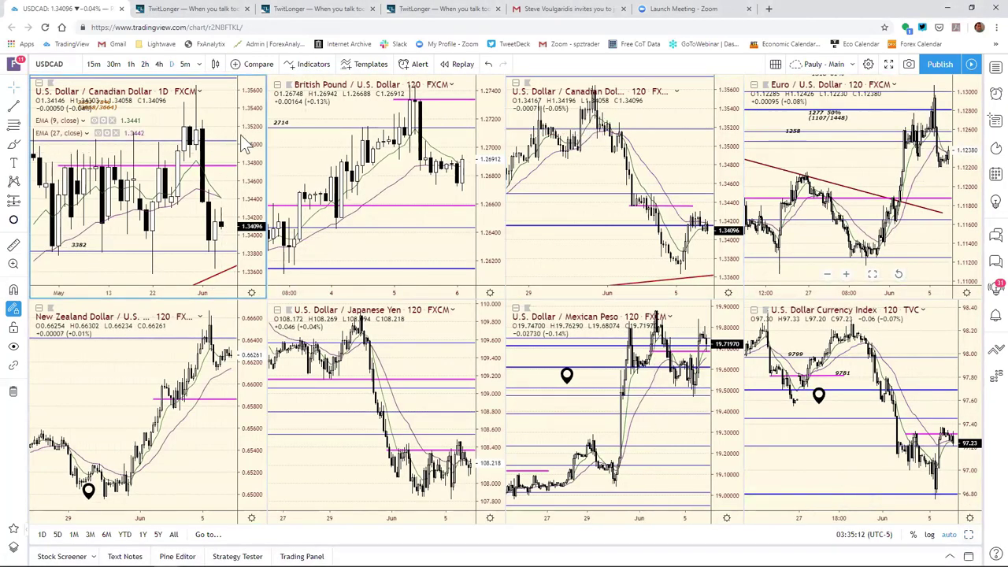
{"action": "type", "text": "USDMXN"}
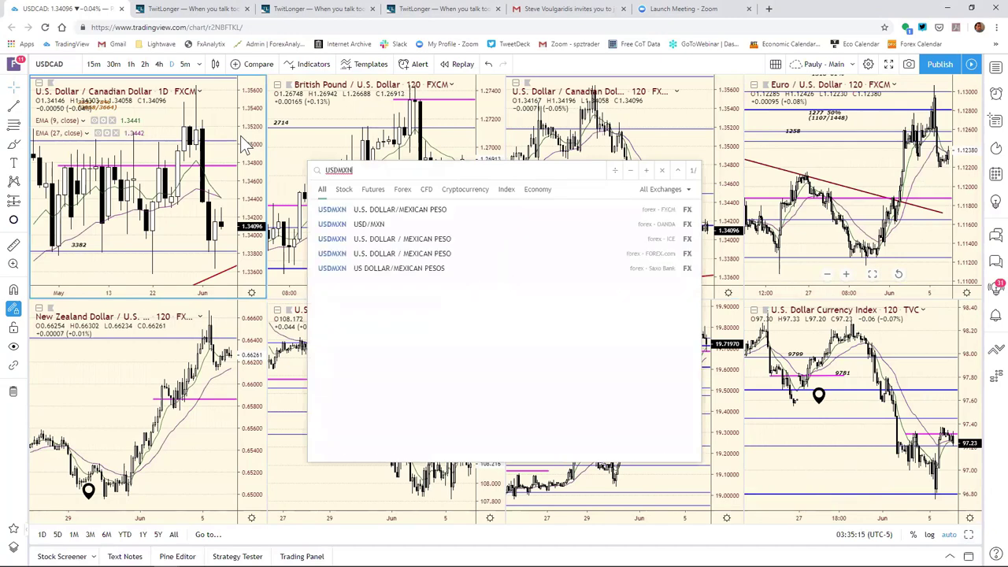
{"action": "key", "text": "Return"}
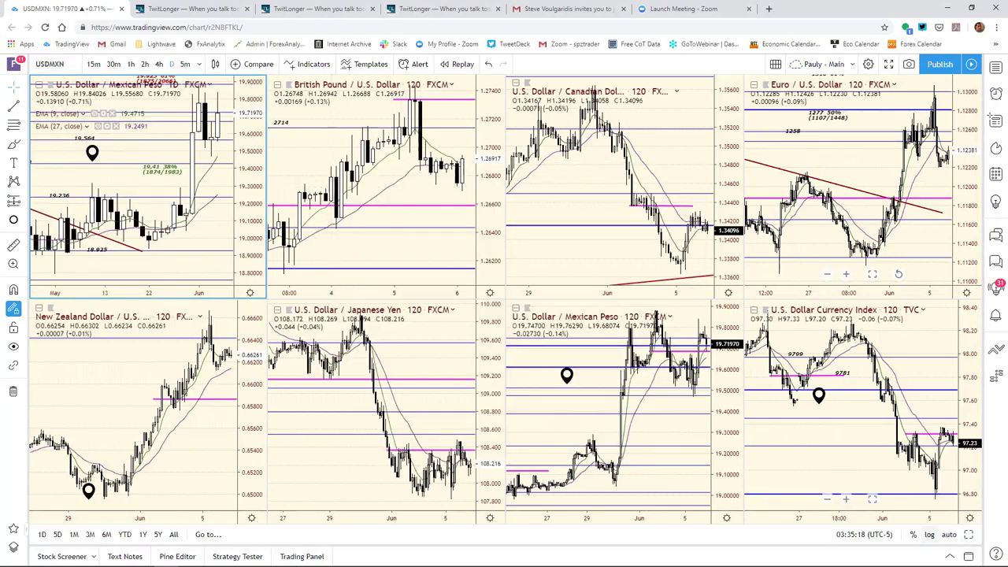
{"action": "key", "text": "alt+Return"}
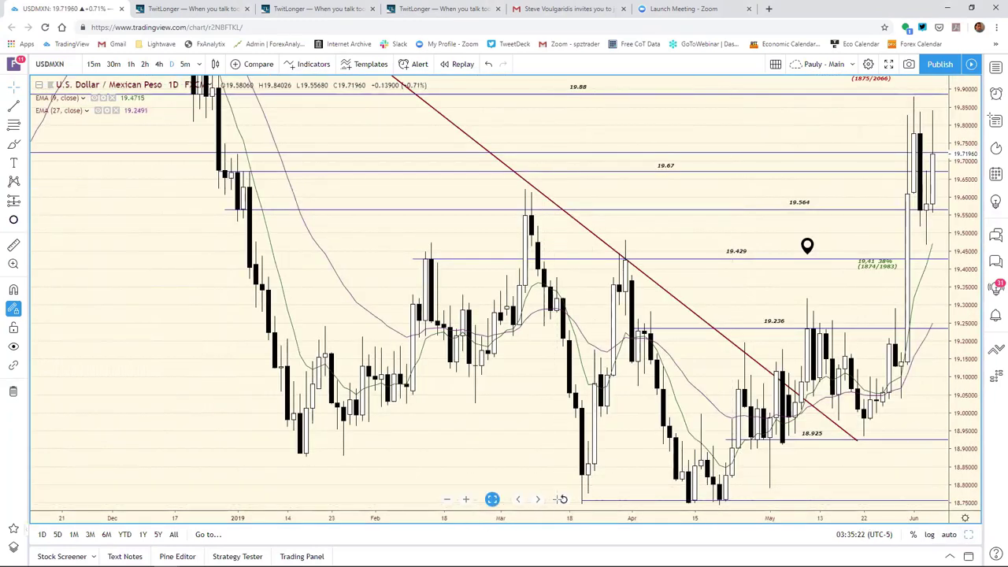
{"action": "left_click_drag", "start_coordinate": [557, 509], "coordinate": [339, 504]}
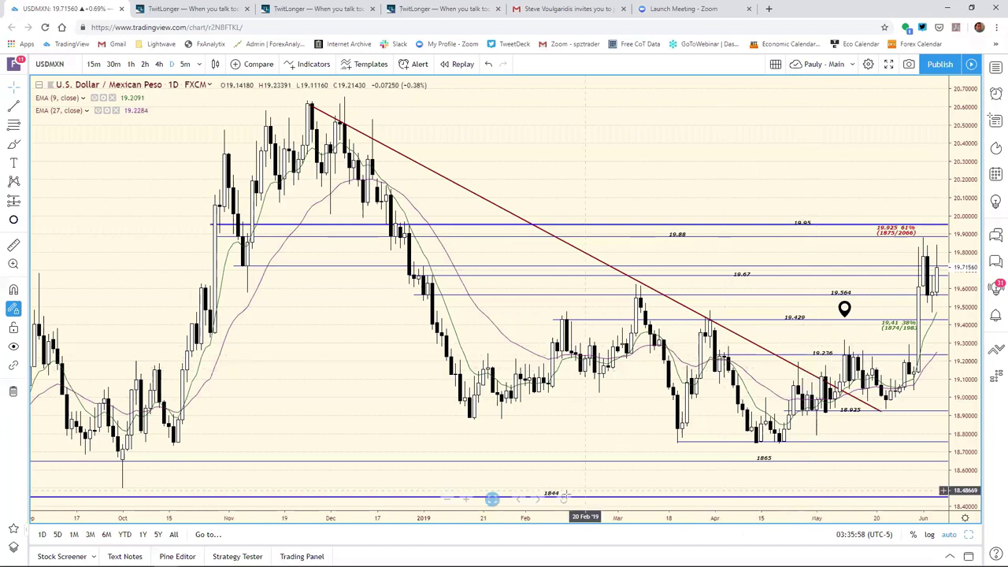
- Bring the bias chart spreadsheet in front of TradingView
{"action": "mouse_move", "coordinate": [492, 499]}
{"action": "mouse_move", "coordinate": [268, 563]}
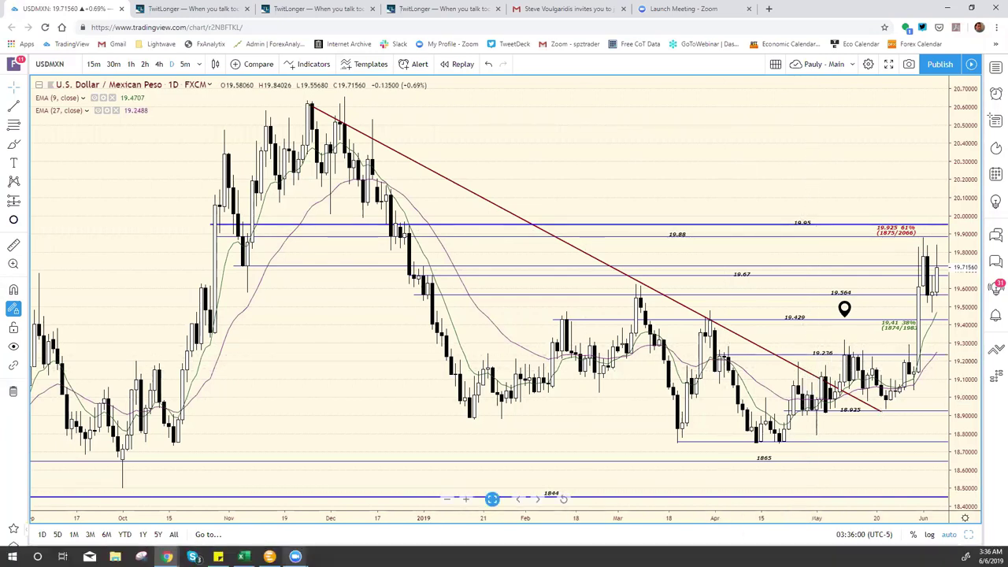
{"action": "left_click", "coordinate": [244, 557]}
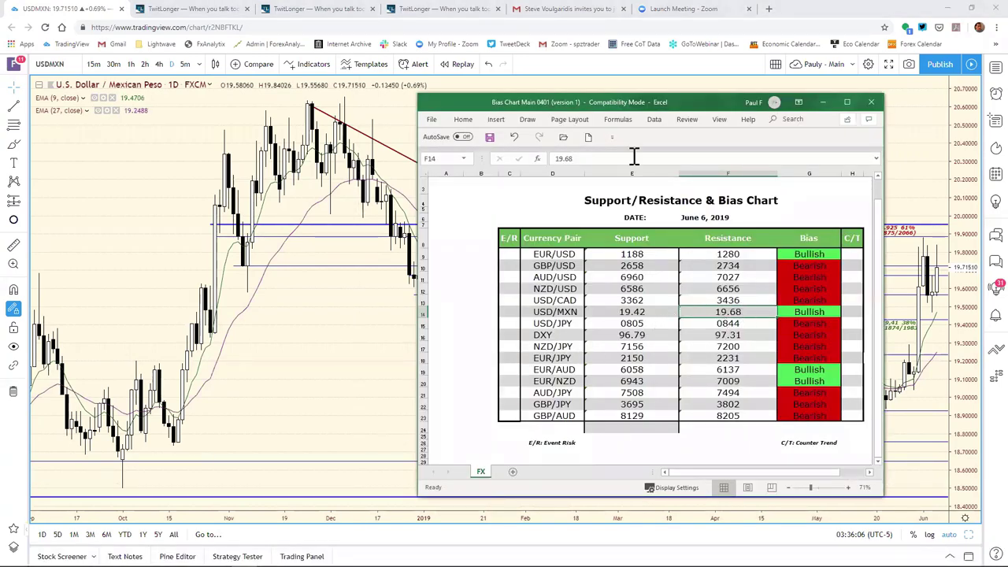
- Change the USD/MXN resistance in F14 to 19.88, then recheck the USD/MXN chart
{"action": "left_click", "coordinate": [569, 160]}
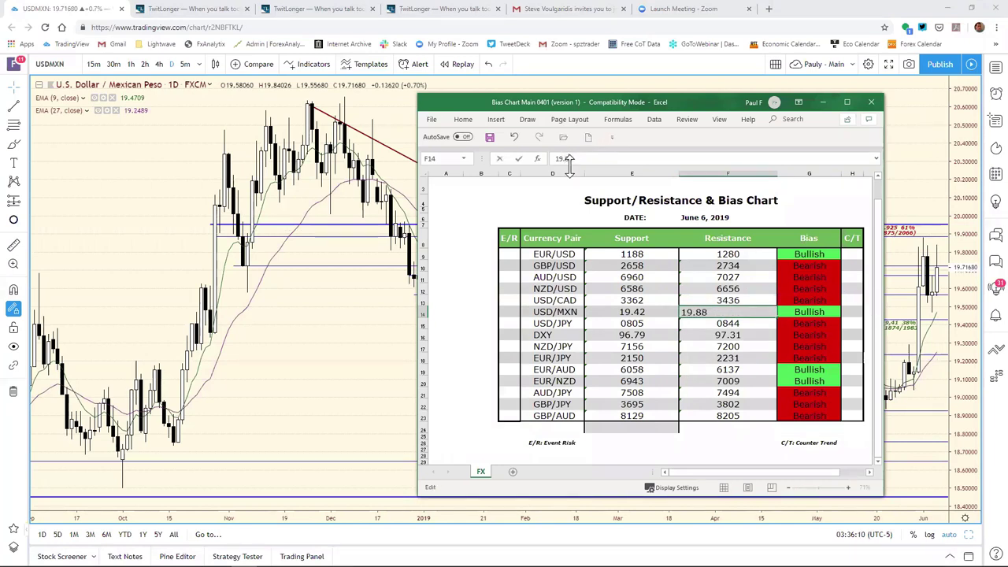
{"action": "key", "text": "Return"}
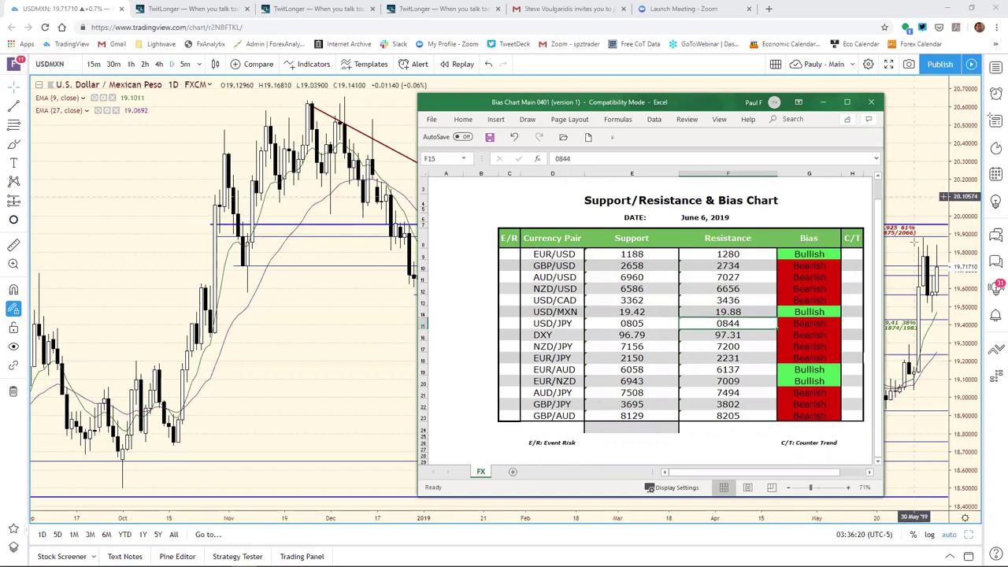
{"action": "left_click", "coordinate": [914, 229]}
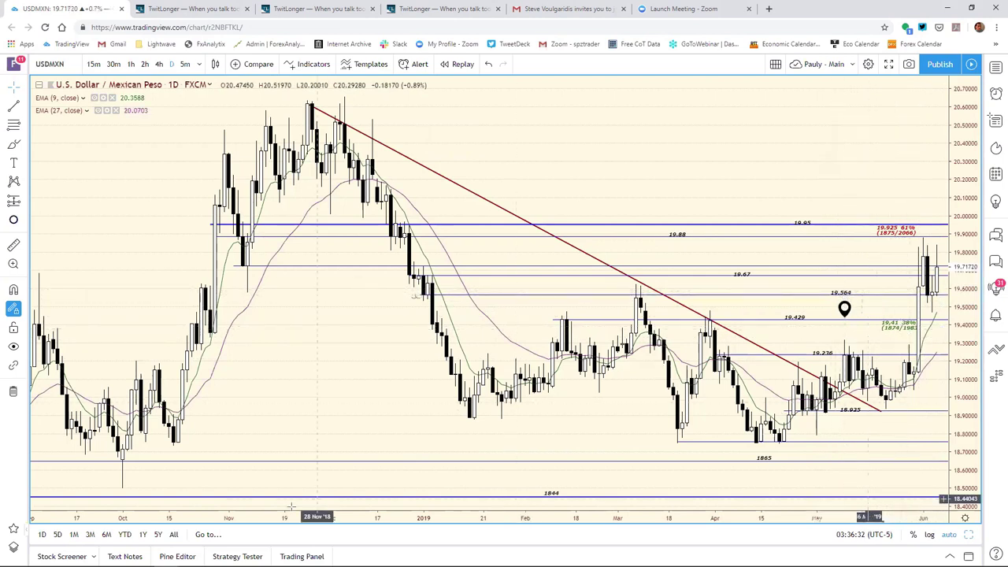
- Update the USD/MXN support in E14 from 19.42 to 19.56
{"action": "mouse_move", "coordinate": [197, 564]}
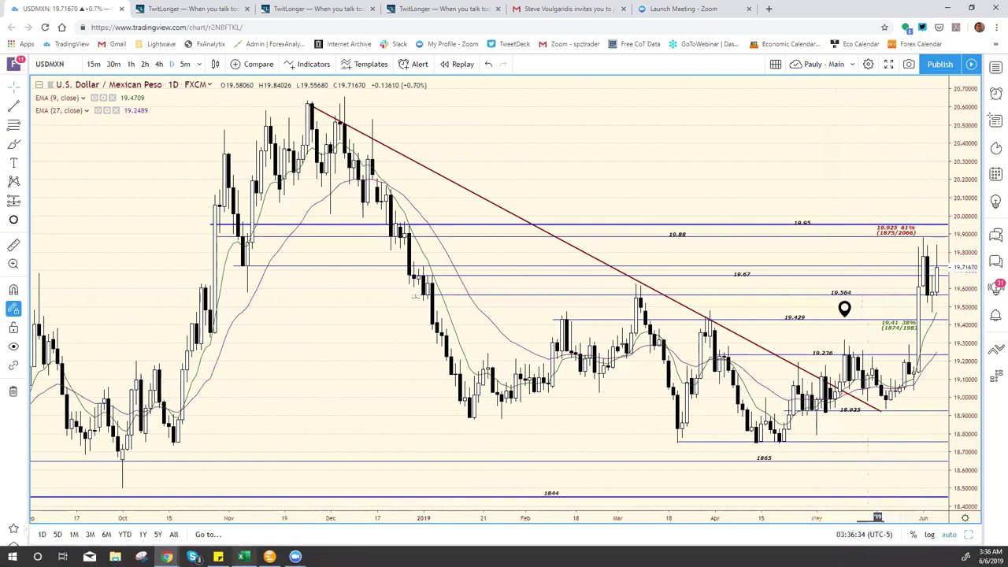
{"action": "left_click", "coordinate": [244, 557]}
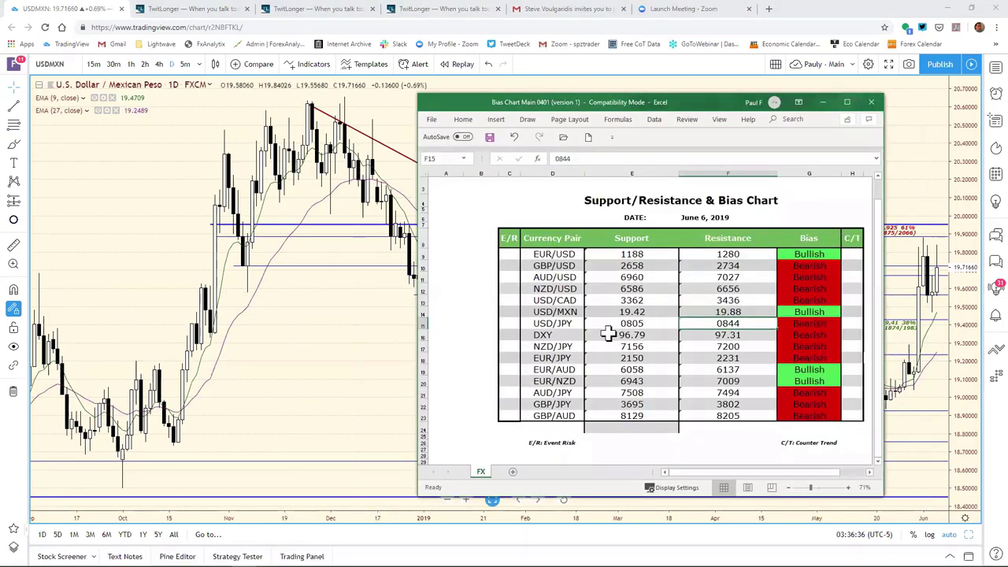
{"action": "left_click", "coordinate": [638, 312]}
{"action": "type", "text": "19.42"}
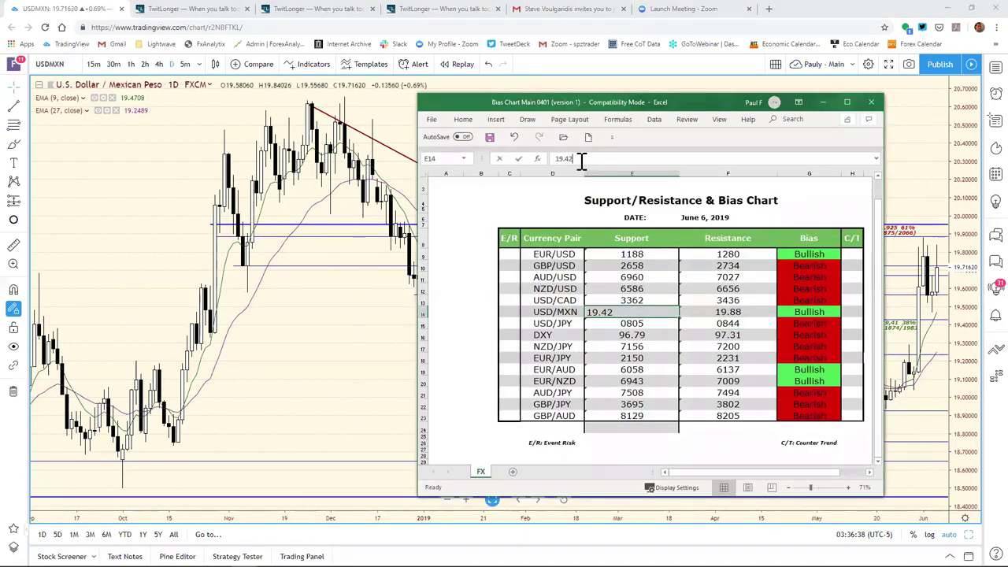
{"action": "left_click", "coordinate": [581, 160]}
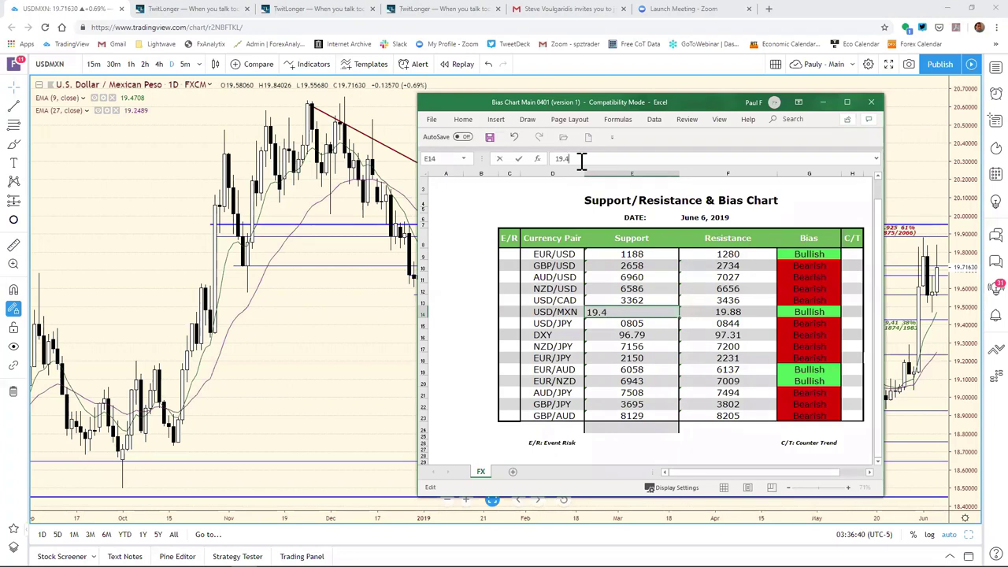
{"action": "type", "text": "6"}
{"action": "key", "text": "Return"}
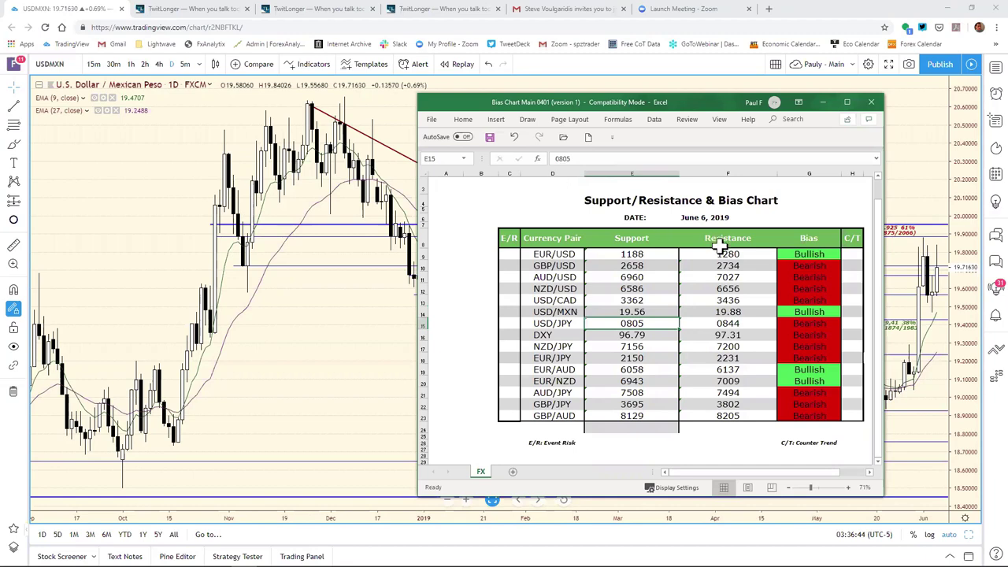
- Maximise the USD/JPY pane from the eight-chart grid and zoom in on recent price
{"action": "left_click", "coordinate": [966, 510]}
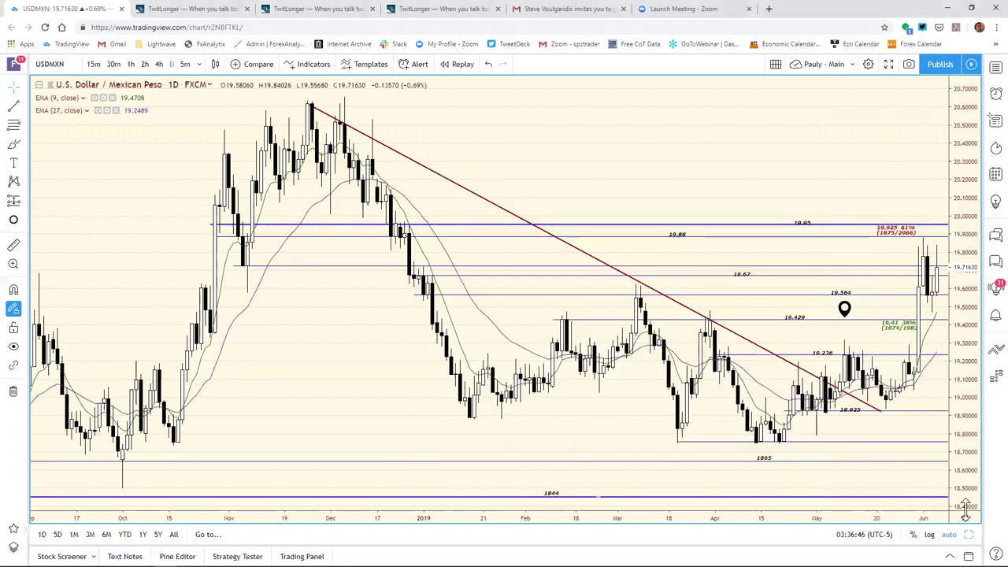
{"action": "key", "text": "alt+Return"}
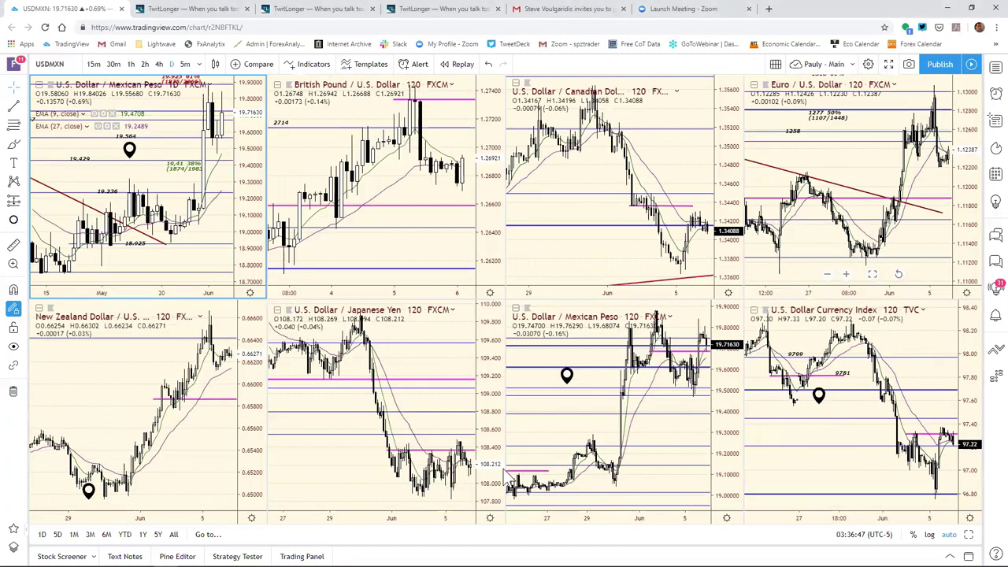
{"action": "left_click", "coordinate": [485, 439]}
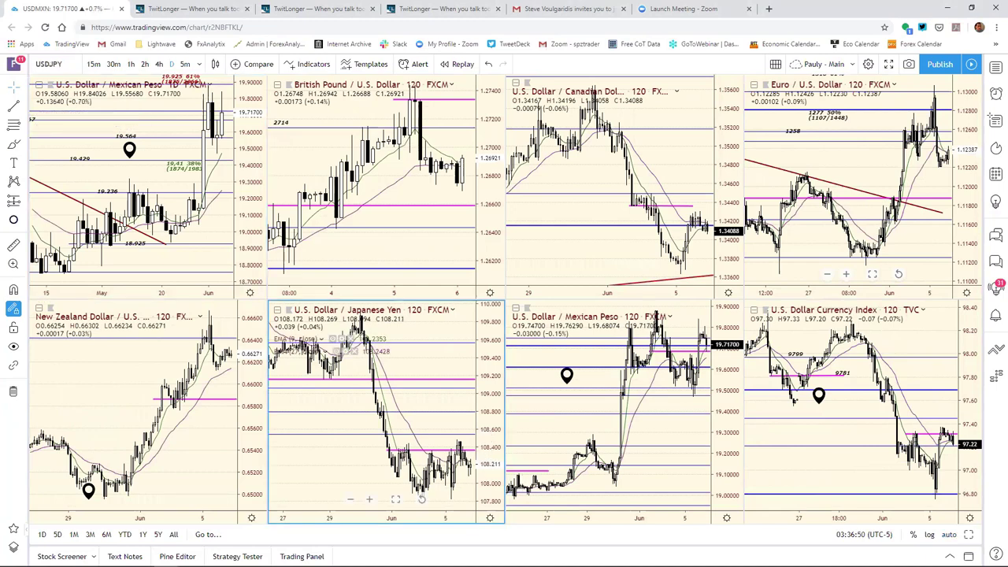
{"action": "key", "text": "alt+Return"}
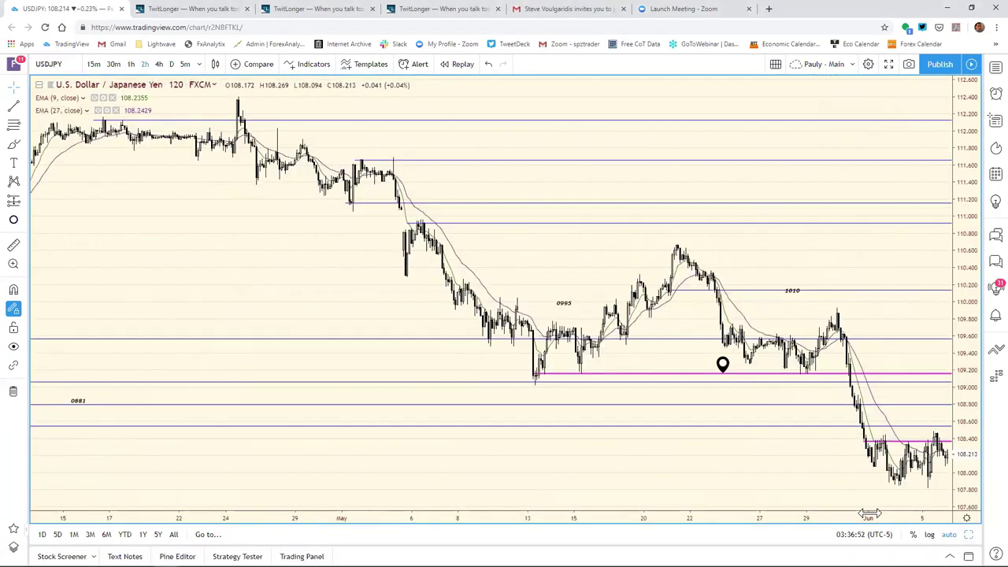
{"action": "left_click_drag", "start_coordinate": [759, 517], "coordinate": [706, 512]}
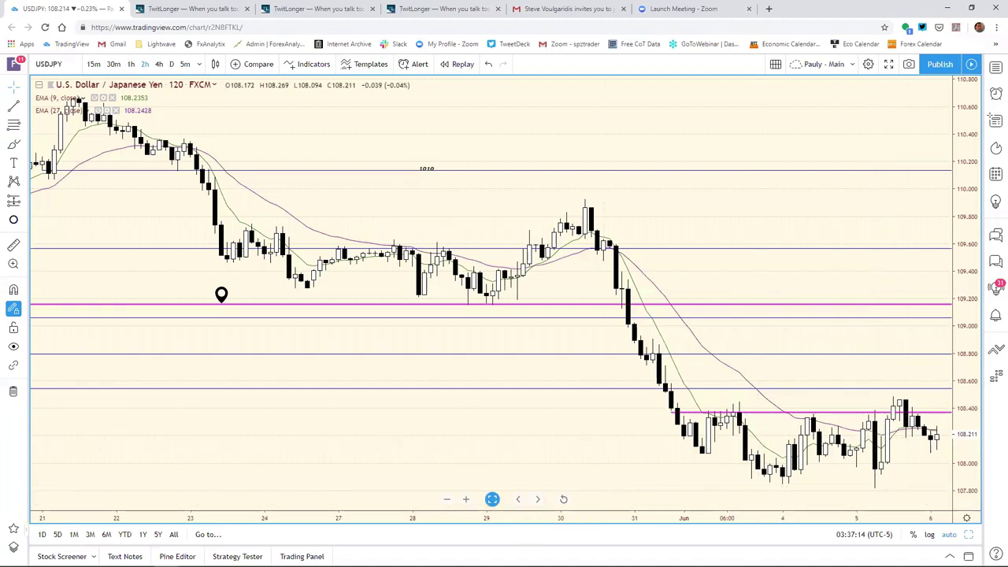
- After checking the chart, change USD/JPY resistance in F15 from 0844 to 0837
{"action": "left_click", "coordinate": [244, 556]}
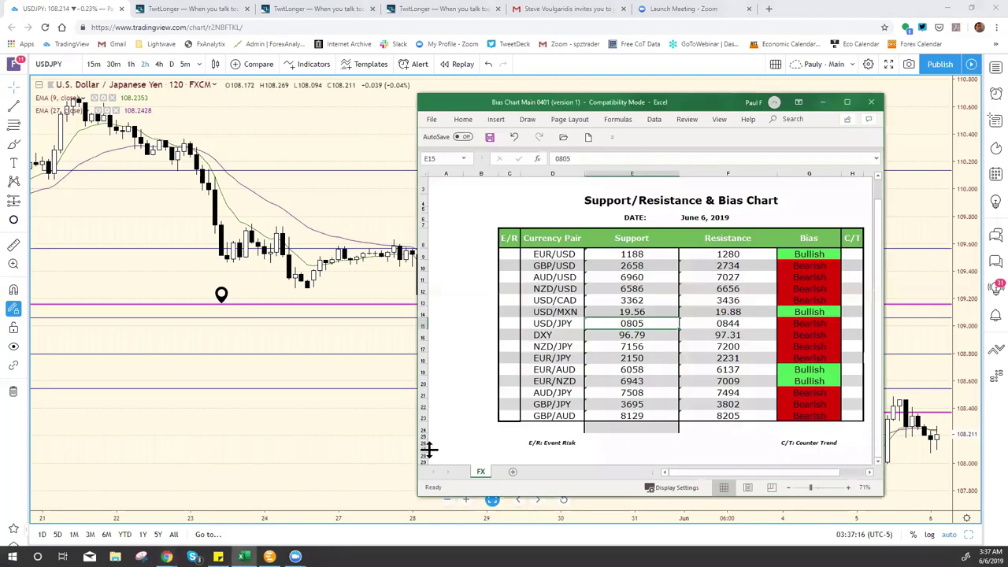
{"action": "left_click", "coordinate": [916, 364]}
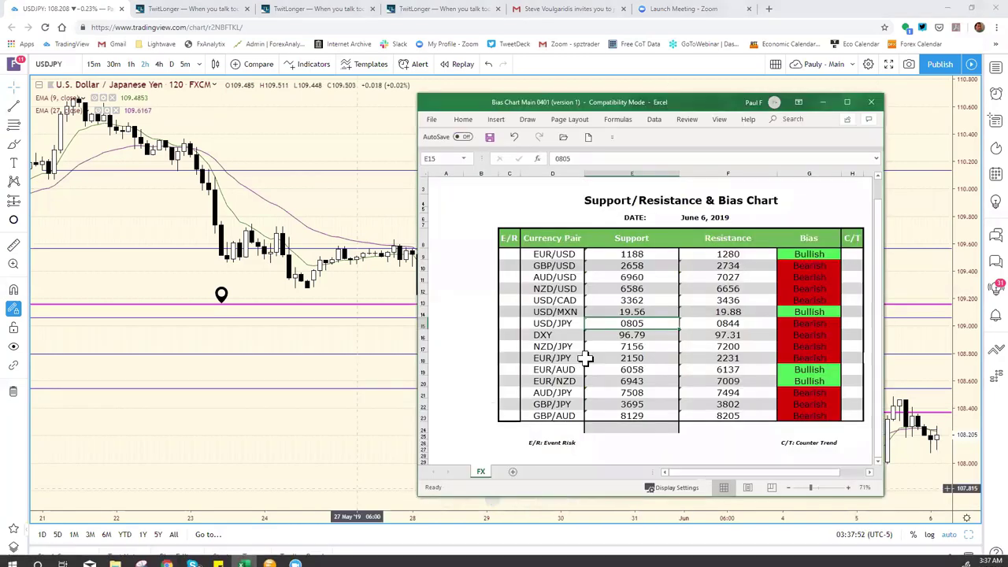
{"action": "left_click", "coordinate": [729, 324]}
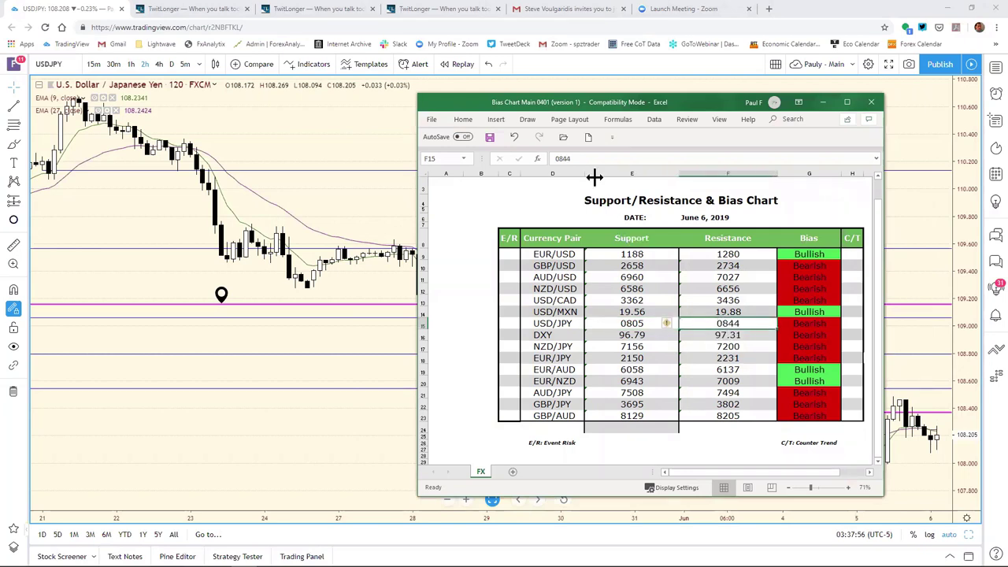
{"action": "left_click", "coordinate": [582, 158]}
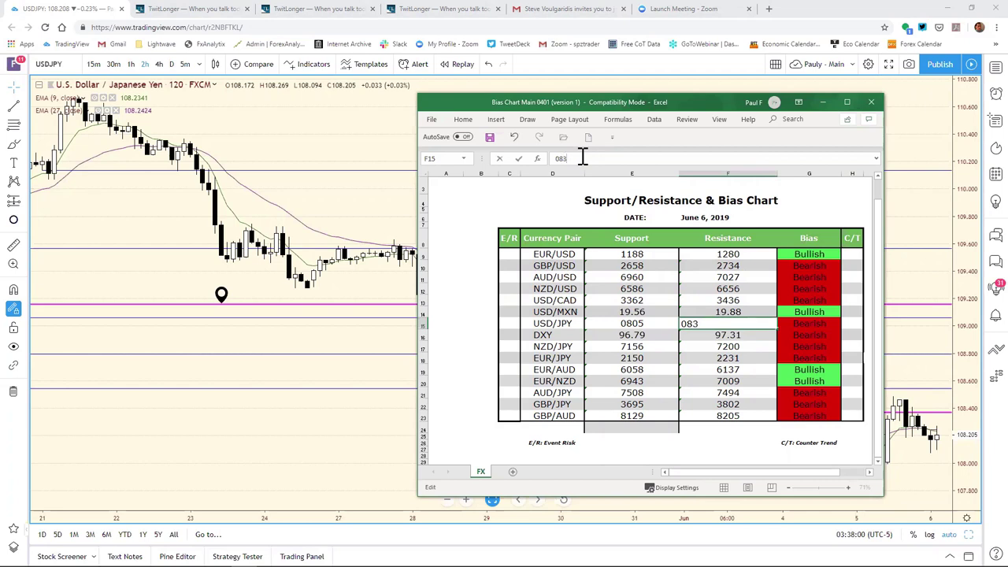
{"action": "key", "text": "Return"}
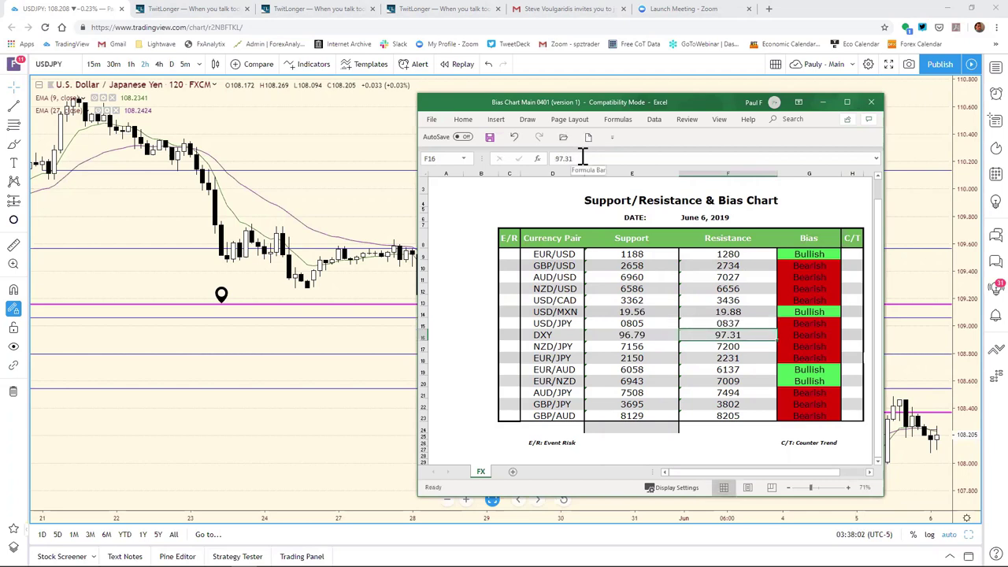
{"action": "left_click", "coordinate": [895, 265]}
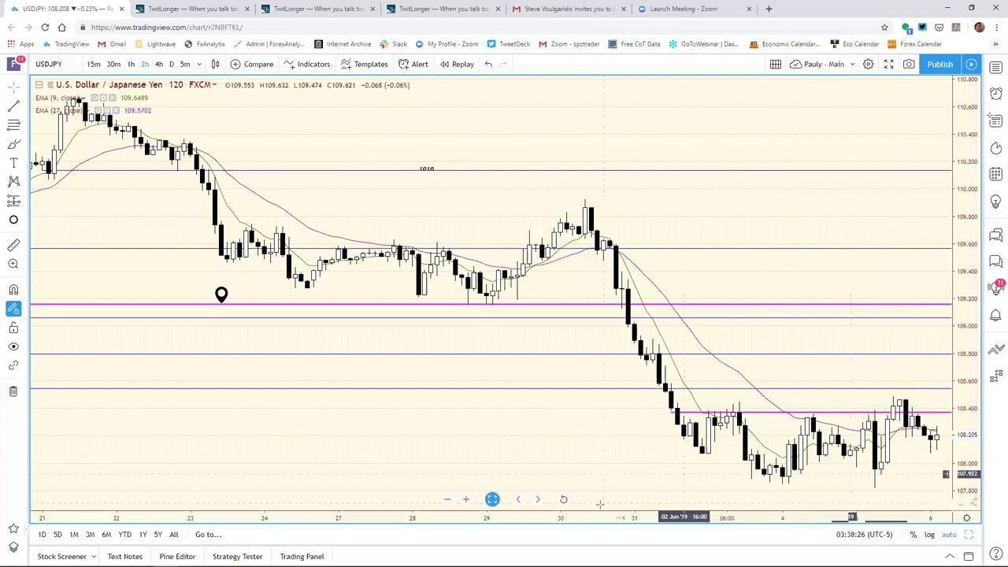
- Compress the USD/JPY 2h time axis to show price back to mid-May
{"action": "left_click_drag", "start_coordinate": [597, 514], "coordinate": [687, 508]}
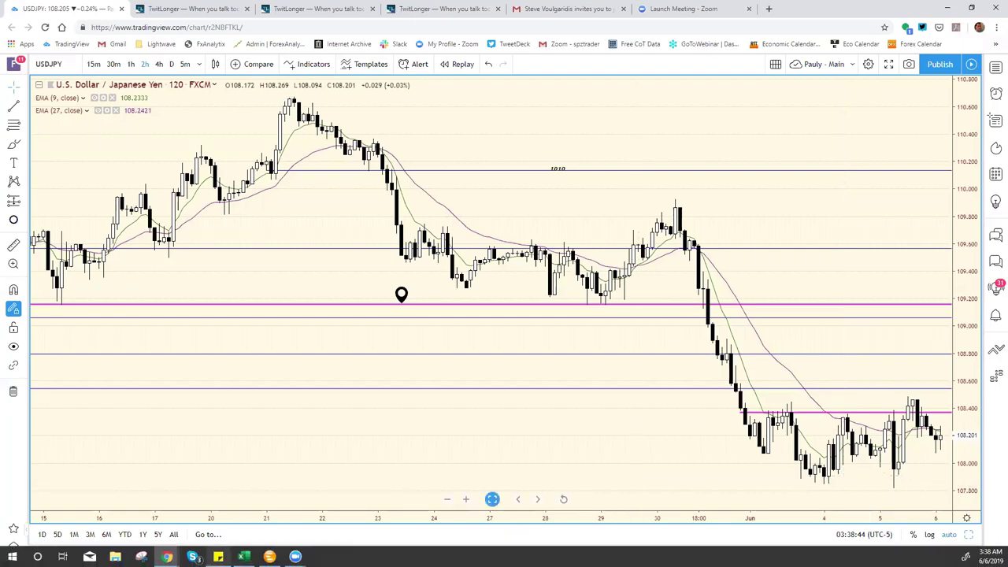
- Change USD/JPY support in E15 from 0805 to 0791, then return to TradingView
{"action": "left_click", "coordinate": [244, 558]}
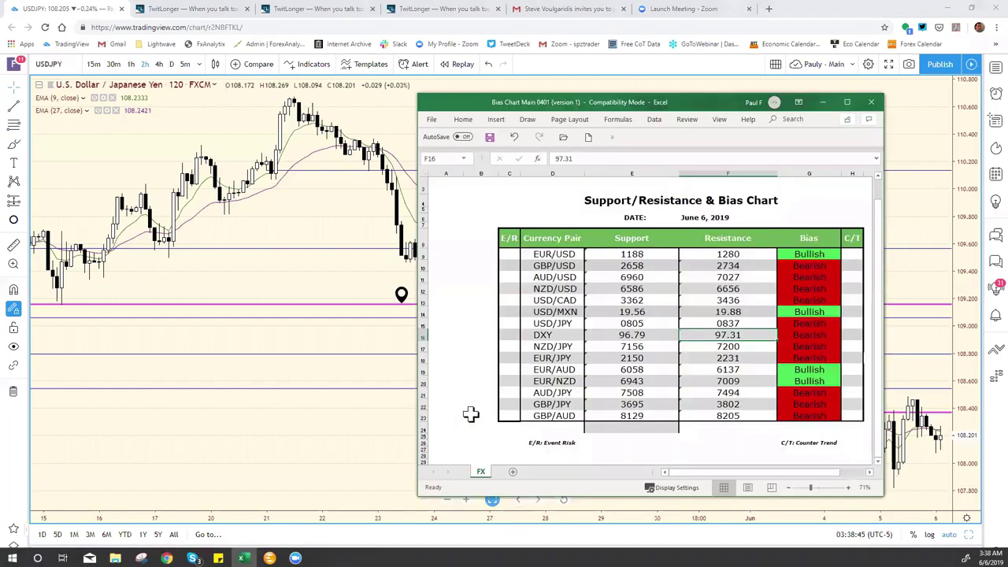
{"action": "left_click", "coordinate": [642, 323]}
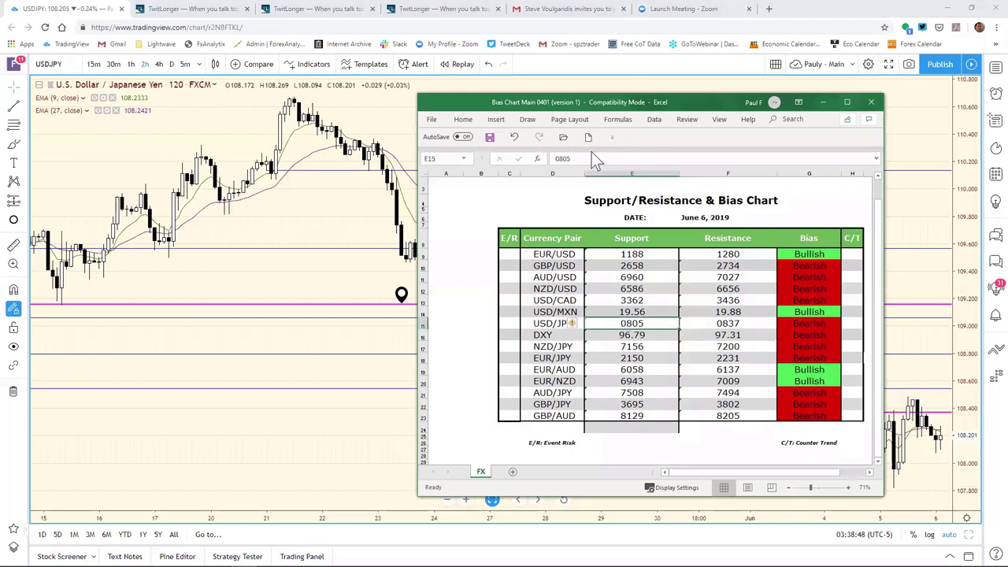
{"action": "left_click", "coordinate": [591, 159]}
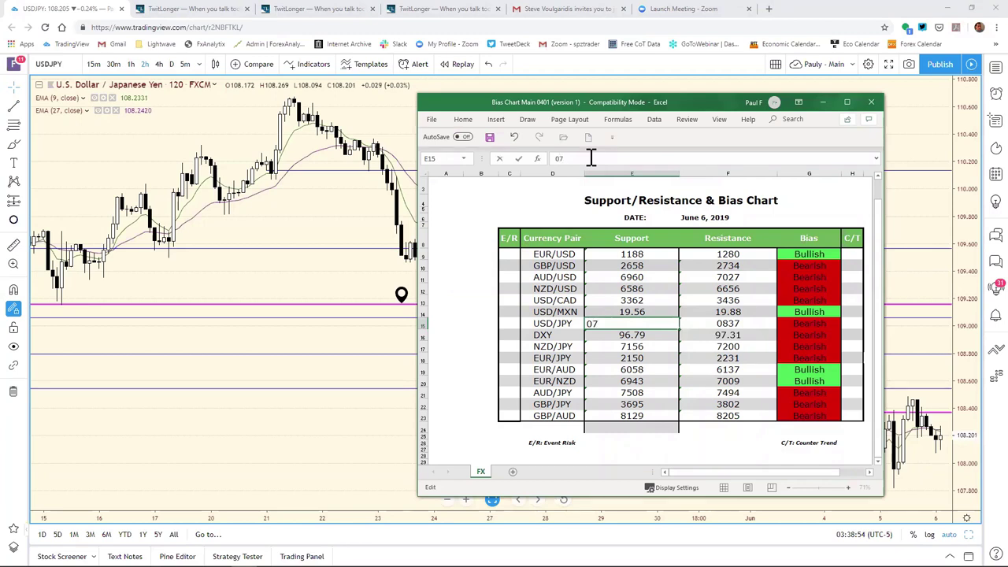
{"action": "type", "text": "0791"}
{"action": "key", "text": "Return"}
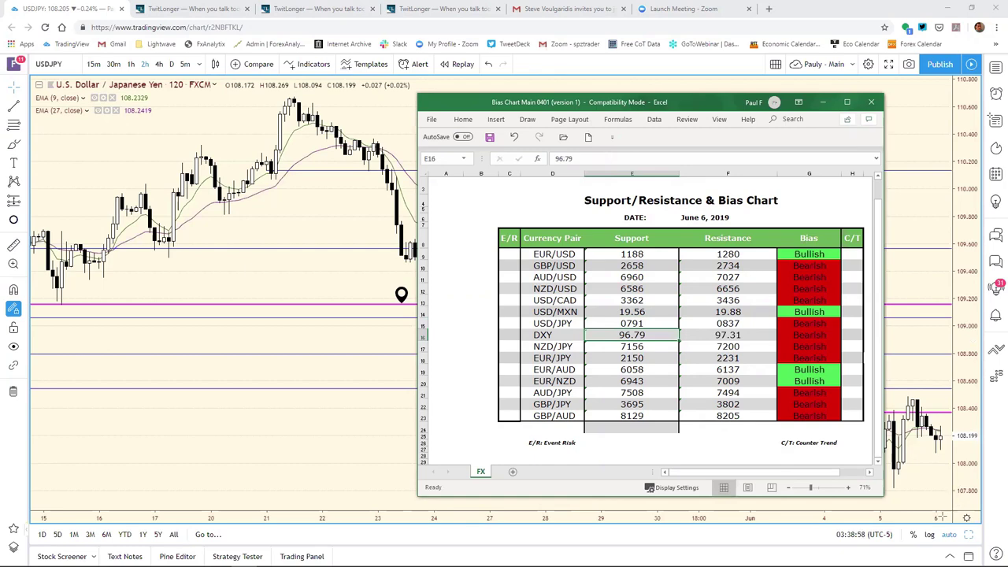
{"action": "key", "text": "alt+Tab"}
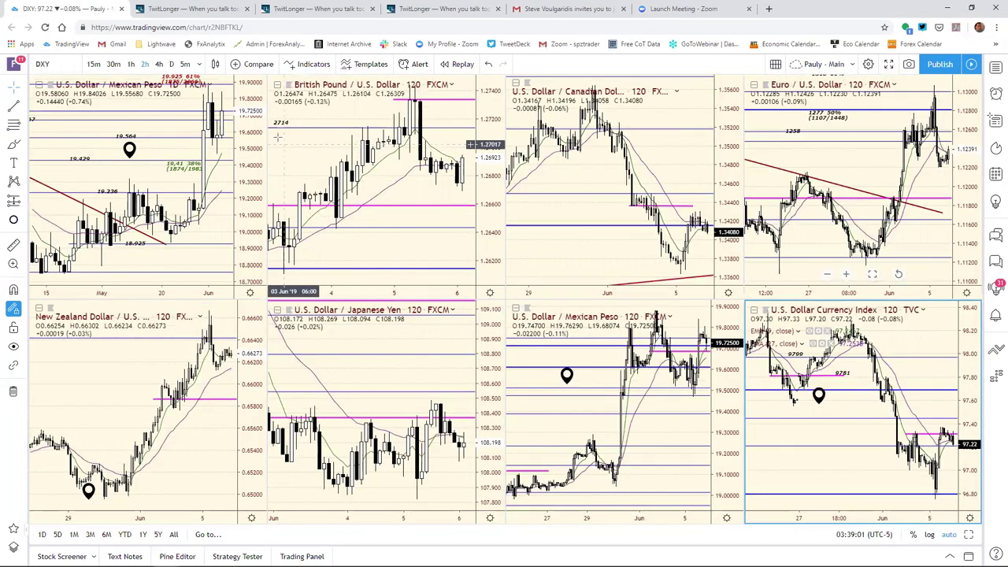
- Load DXY from the watchlist into the top-left pane and maximise it
{"action": "left_click", "coordinate": [224, 142]}
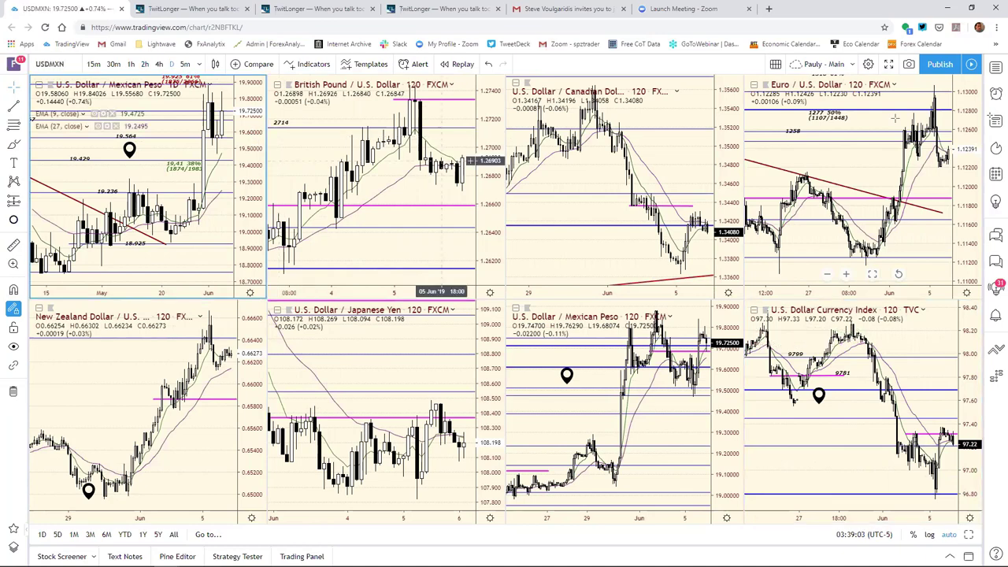
{"action": "left_click", "coordinate": [995, 93]}
{"action": "left_click", "coordinate": [977, 111]}
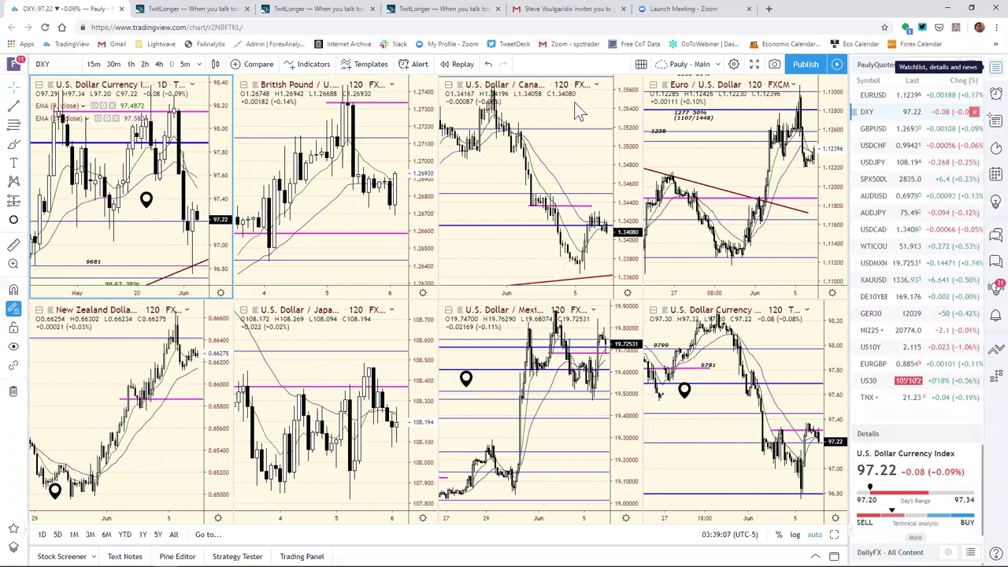
{"action": "left_click", "coordinate": [996, 67]}
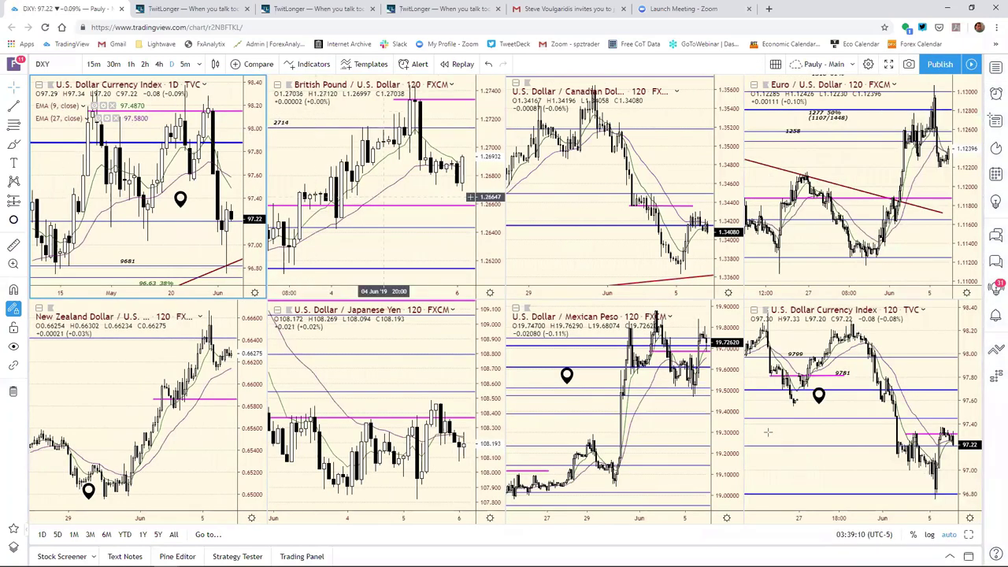
{"action": "key", "text": "alt+Return"}
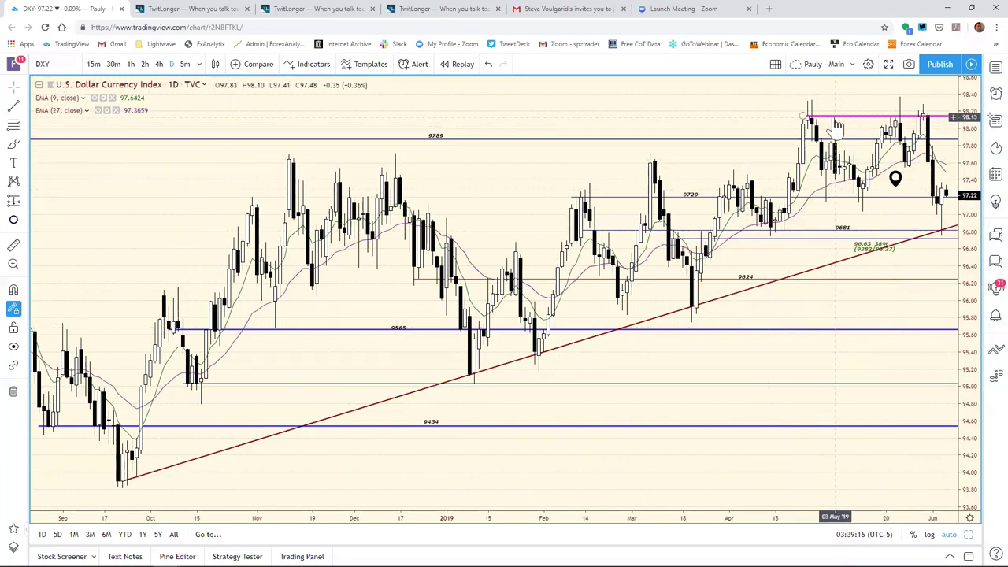
- Drag the magenta horizontal line down to 97.60, widening the candles along the way
{"action": "left_click_drag", "start_coordinate": [833, 117], "coordinate": [898, 177]}
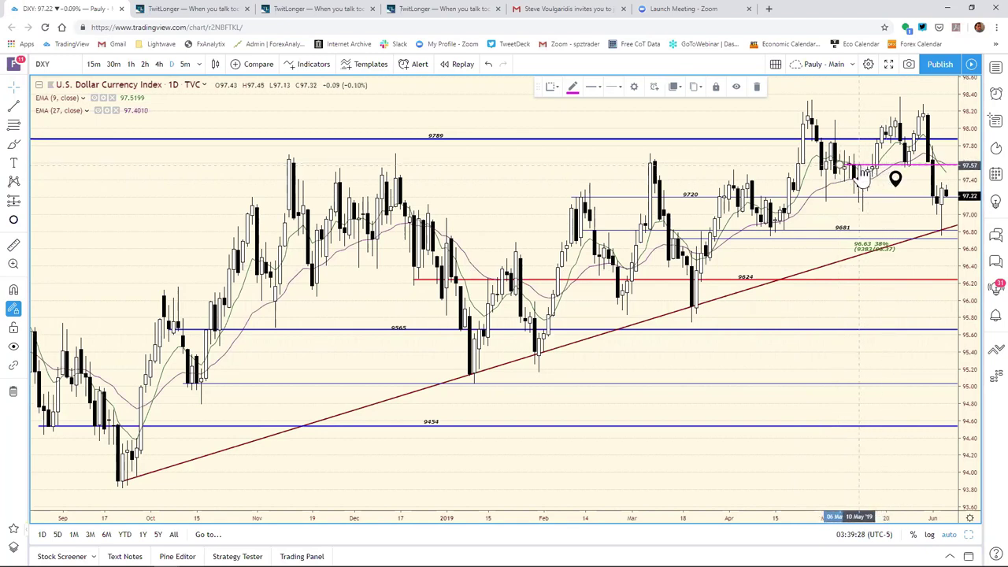
{"action": "left_click_drag", "start_coordinate": [863, 181], "coordinate": [863, 179]}
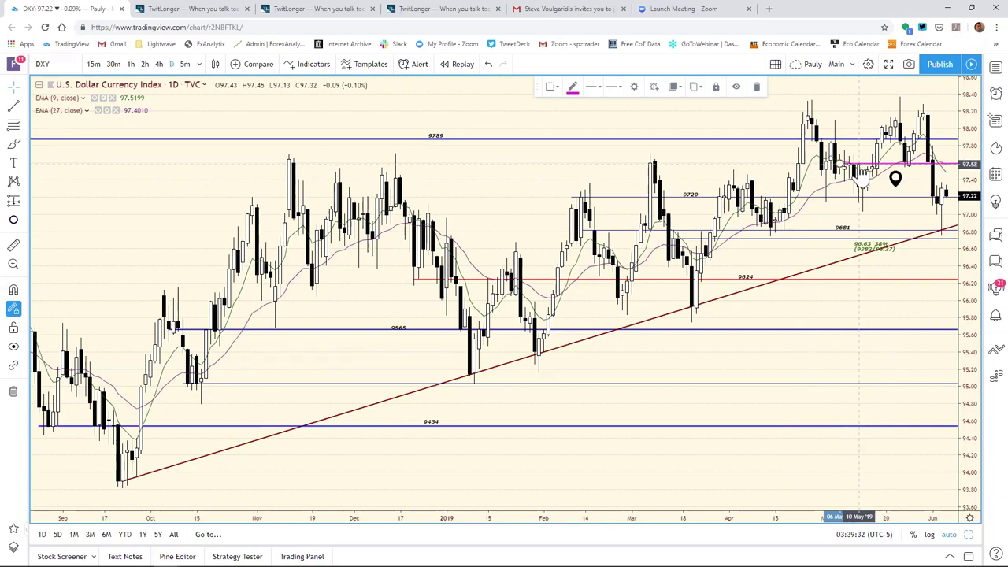
{"action": "left_click_drag", "start_coordinate": [823, 517], "coordinate": [378, 469]}
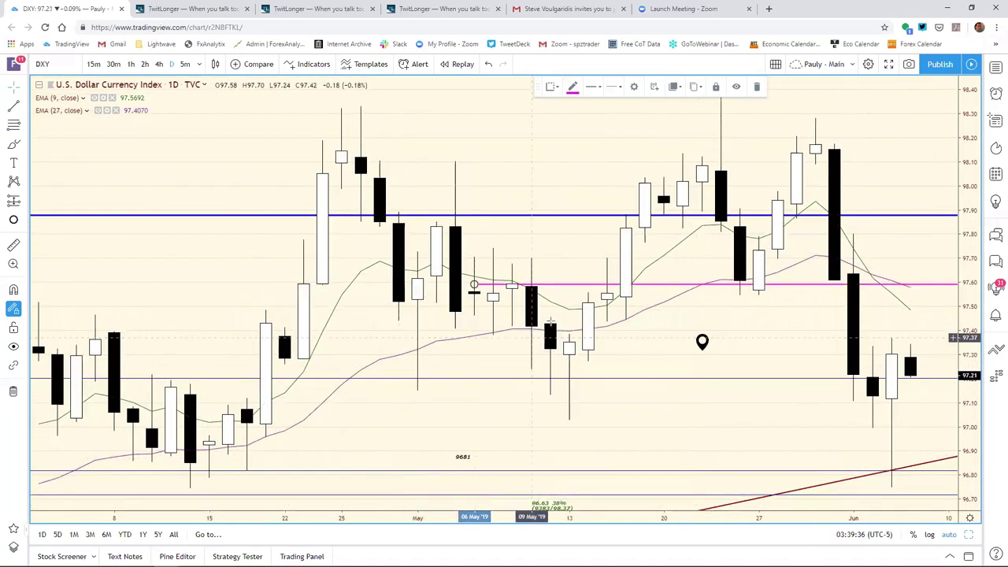
{"action": "left_click_drag", "start_coordinate": [541, 289], "coordinate": [541, 294]}
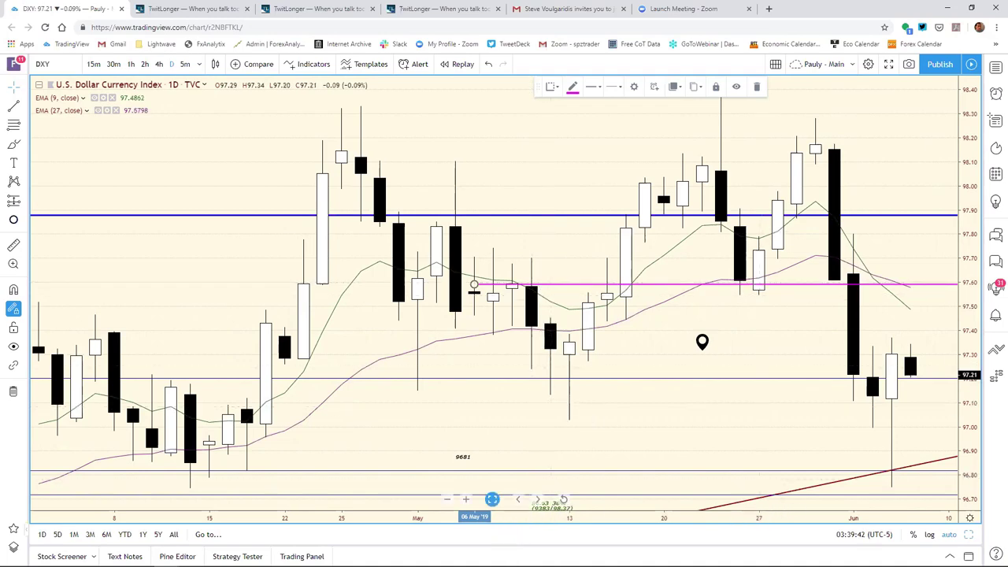
- Set DXY resistance in F16 to 97.60 and return to the DXY chart
{"action": "mouse_move", "coordinate": [300, 561]}
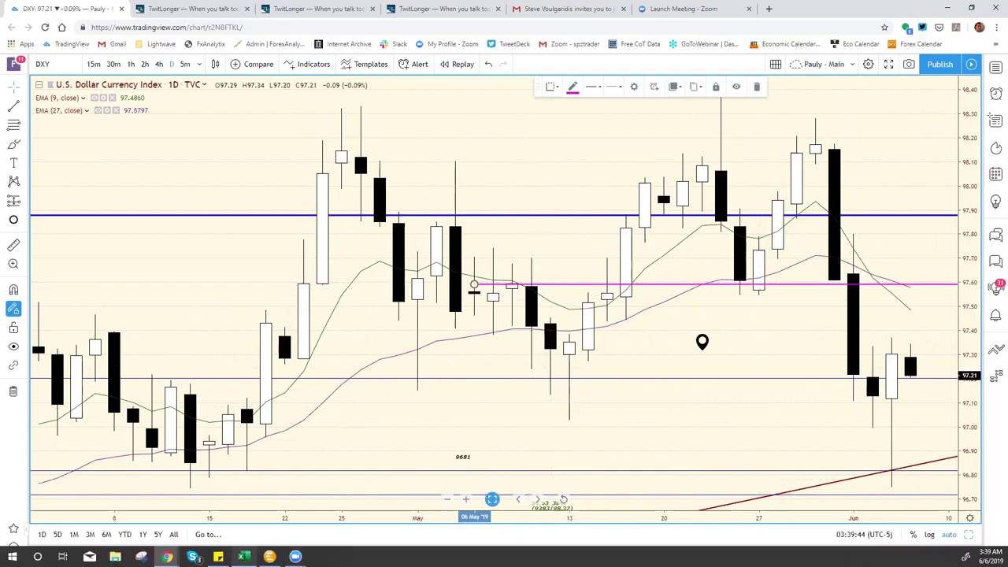
{"action": "left_click", "coordinate": [244, 556]}
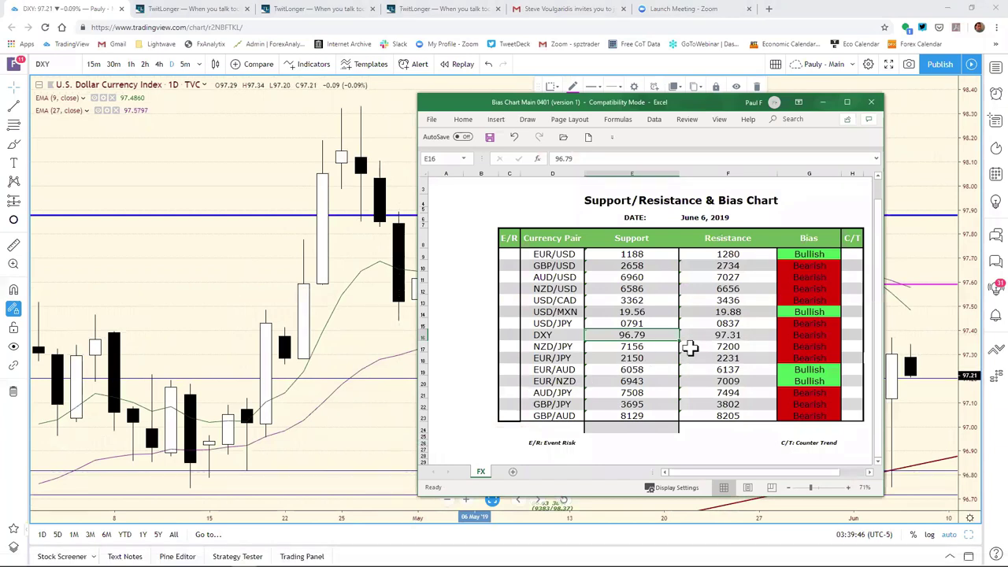
{"action": "left_click", "coordinate": [723, 337]}
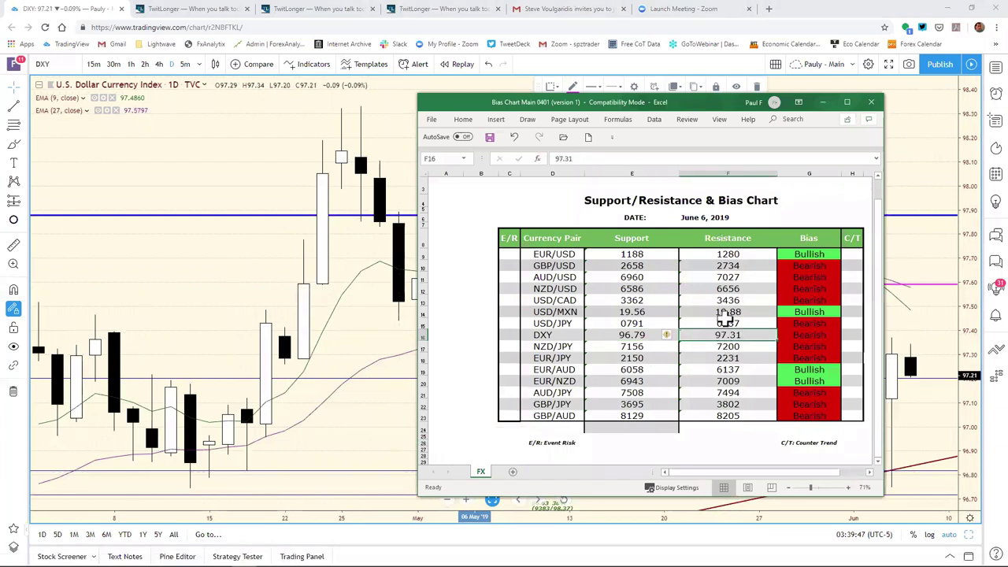
{"action": "left_click", "coordinate": [591, 160]}
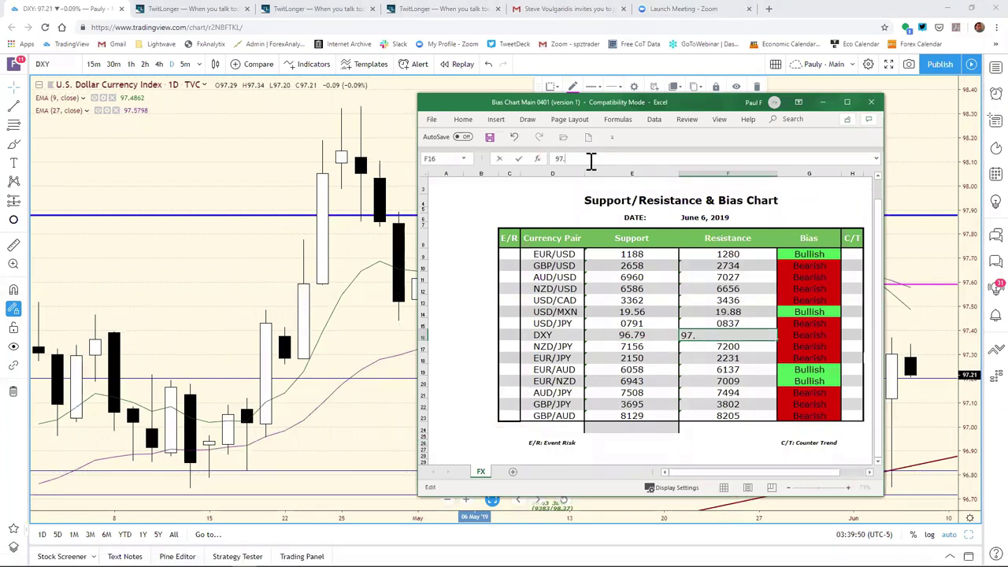
{"action": "key", "text": "Return"}
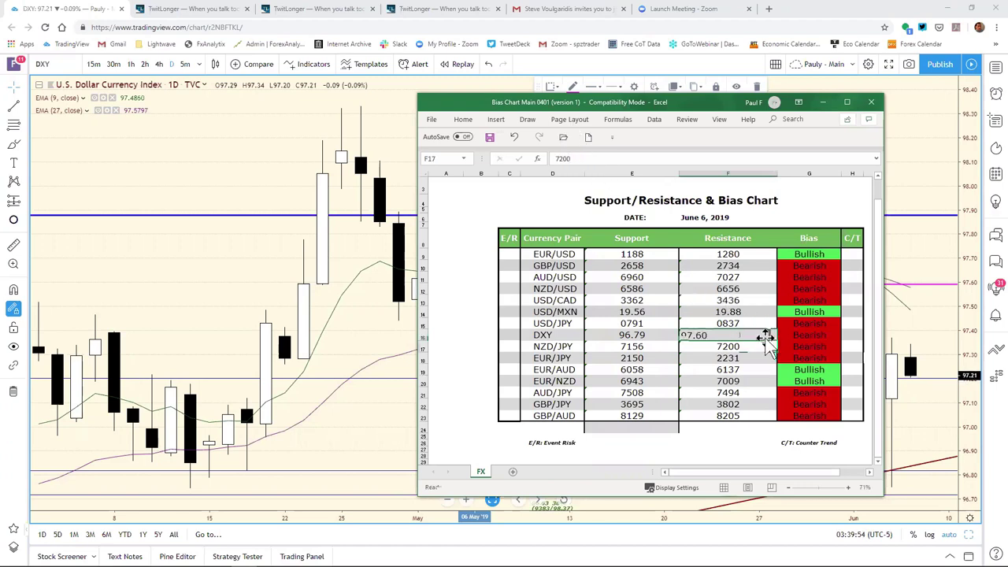
{"action": "left_click", "coordinate": [907, 239]}
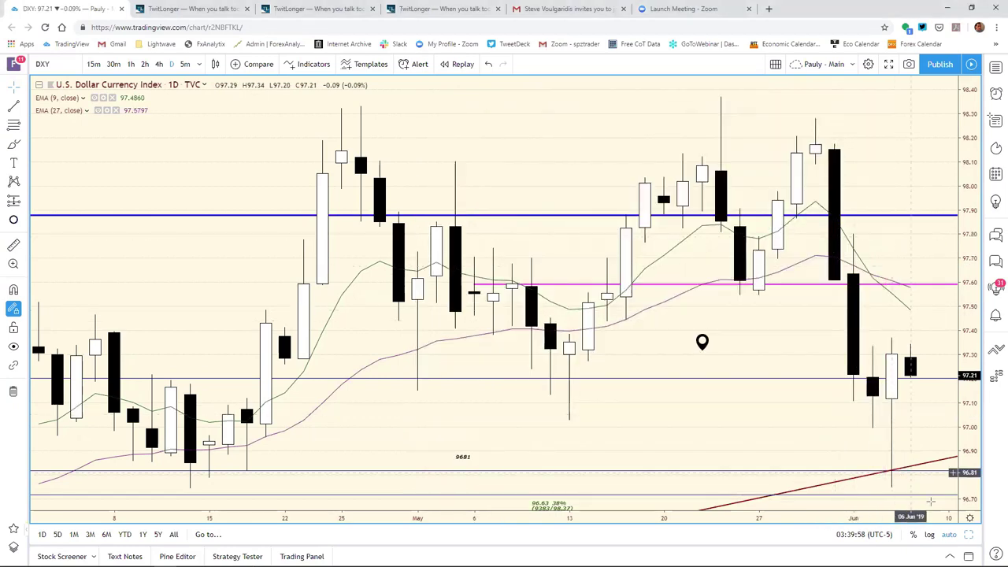
- Maximise the DXY 2h chart and rescale its time axis to reveal earlier dates
{"action": "key", "text": "alt+Return"}
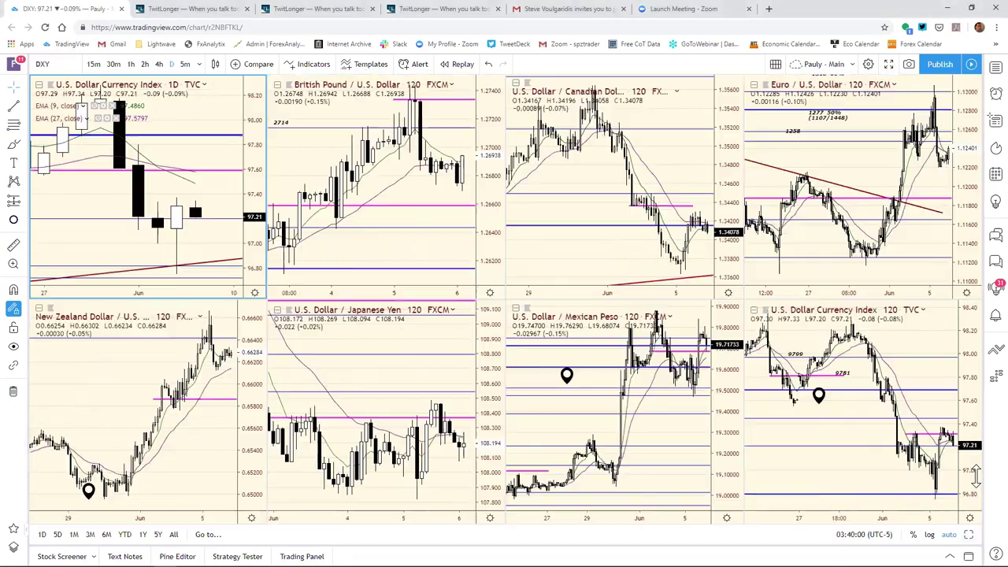
{"action": "key", "text": "alt+Return"}
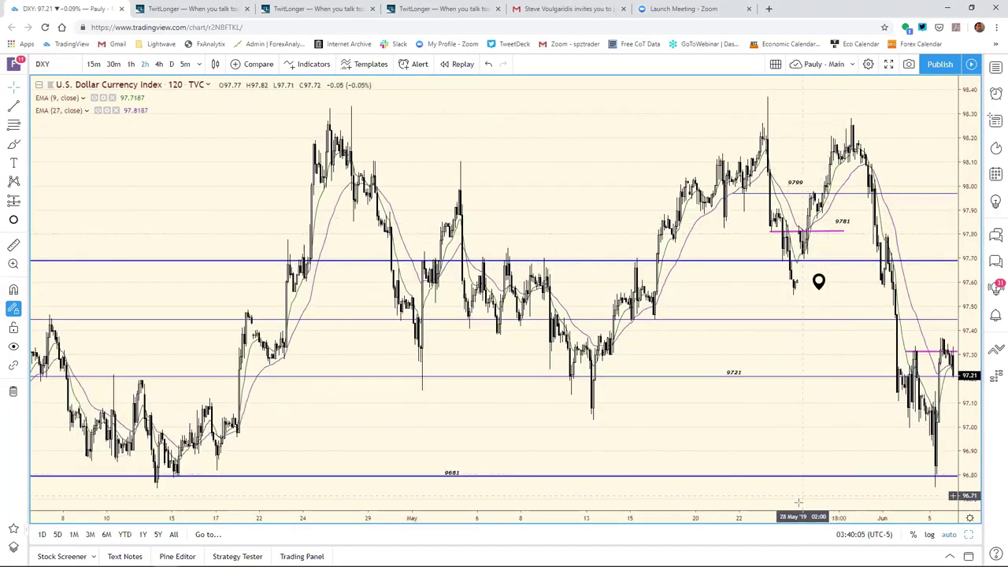
{"action": "left_click_drag", "start_coordinate": [759, 518], "coordinate": [701, 517]}
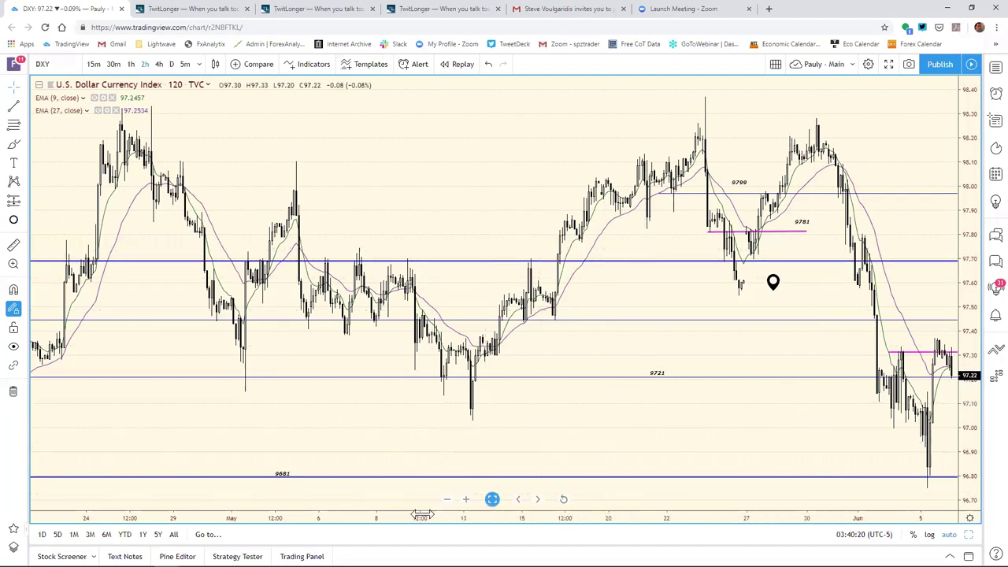
{"action": "left_click_drag", "start_coordinate": [487, 517], "coordinate": [572, 512]}
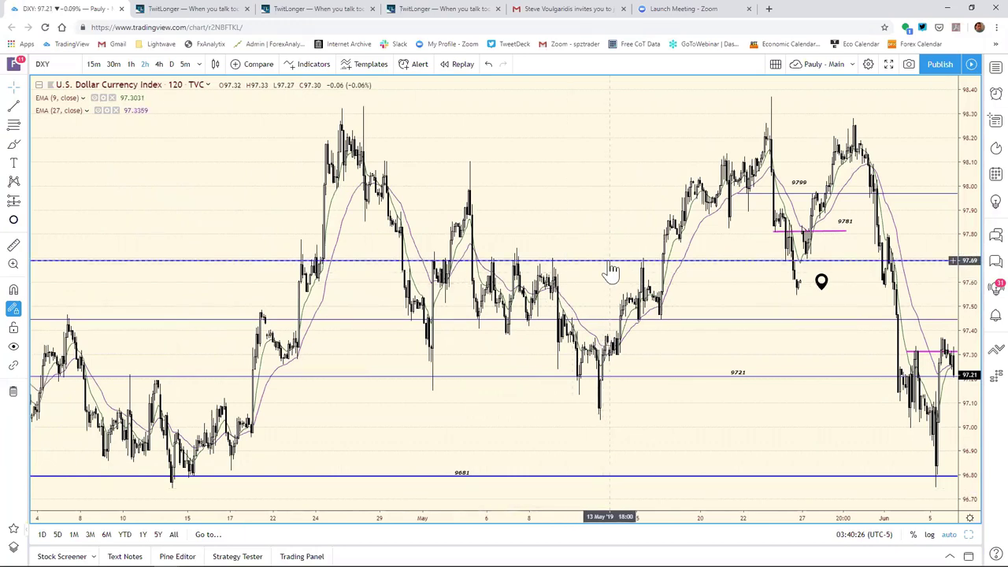
- Nudge the 9781 label slightly lower and raise the magenta line to about 97.60
{"action": "left_click", "coordinate": [616, 259]}
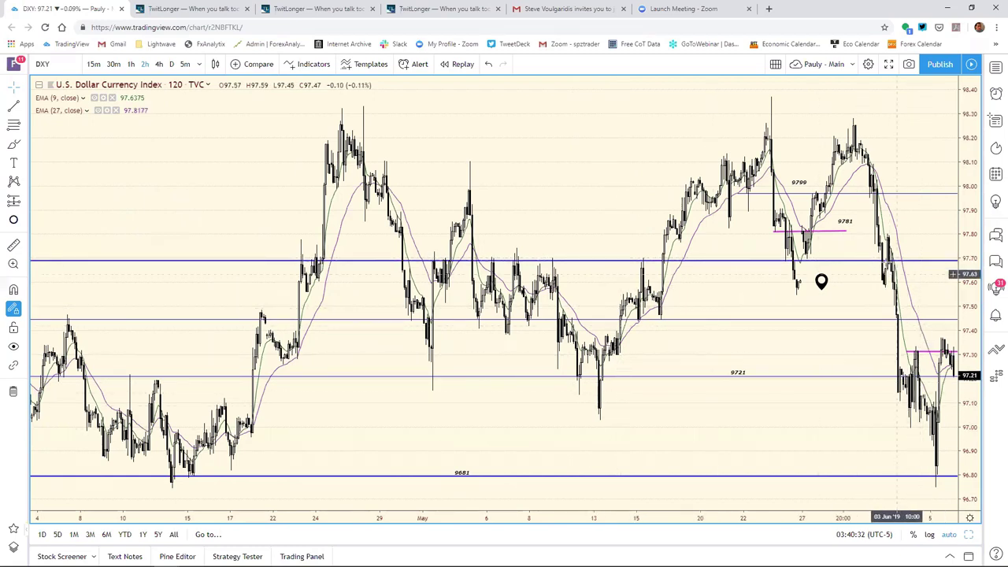
{"action": "left_click", "coordinate": [844, 225]}
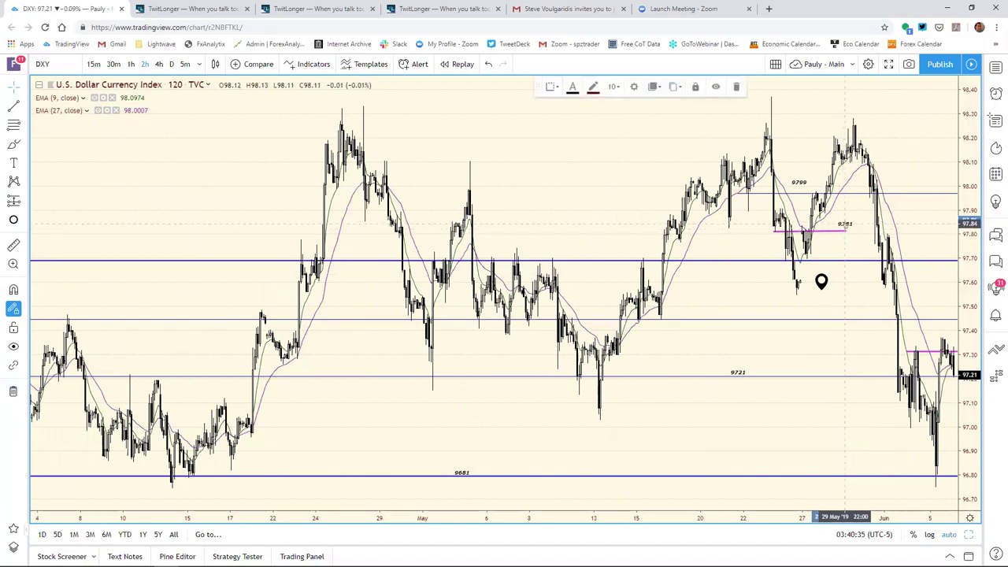
{"action": "left_click_drag", "start_coordinate": [846, 225], "coordinate": [845, 227]}
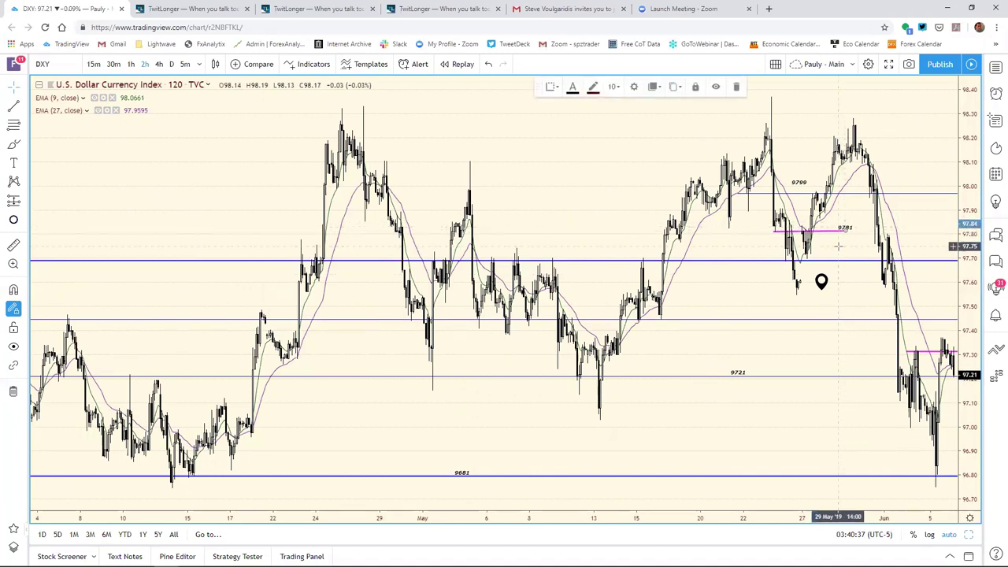
{"action": "left_click", "coordinate": [837, 247]}
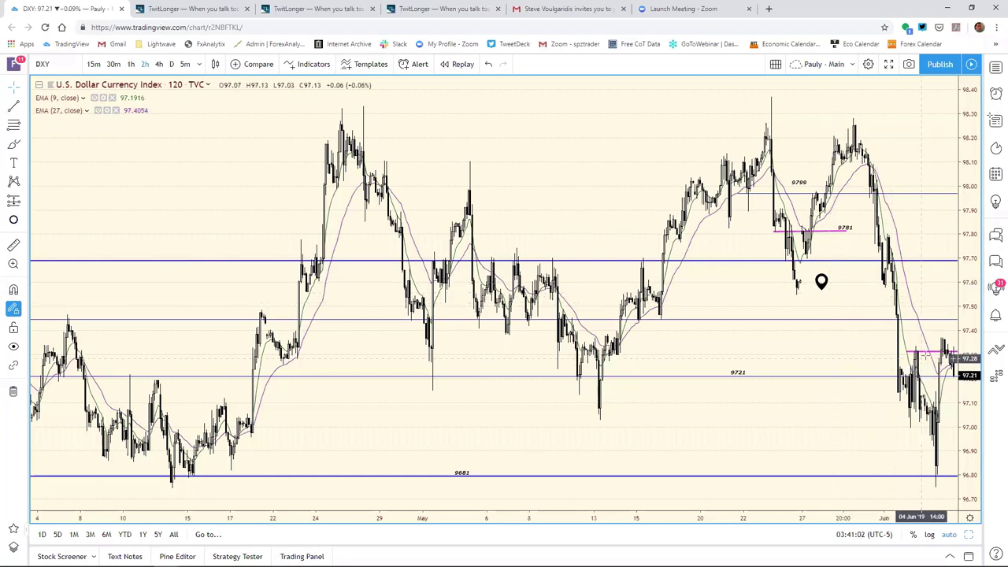
{"action": "left_click_drag", "start_coordinate": [926, 354], "coordinate": [902, 286]}
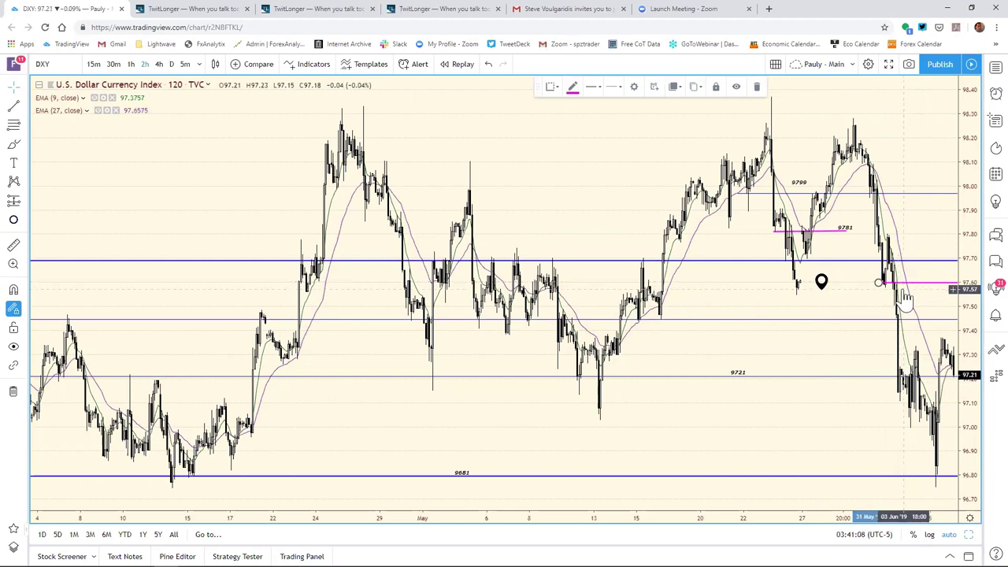
{"action": "left_click", "coordinate": [836, 303]}
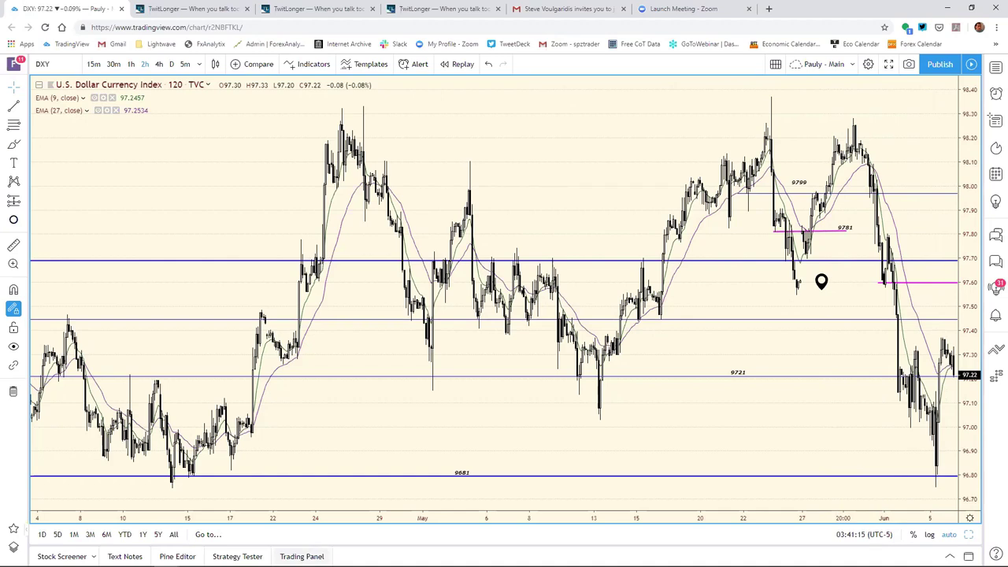
- Zoom the DXY chart out to the 9681 and 9608 supports and check the 9681 line's price
{"action": "mouse_move", "coordinate": [301, 563]}
{"action": "left_click", "coordinate": [243, 557]}
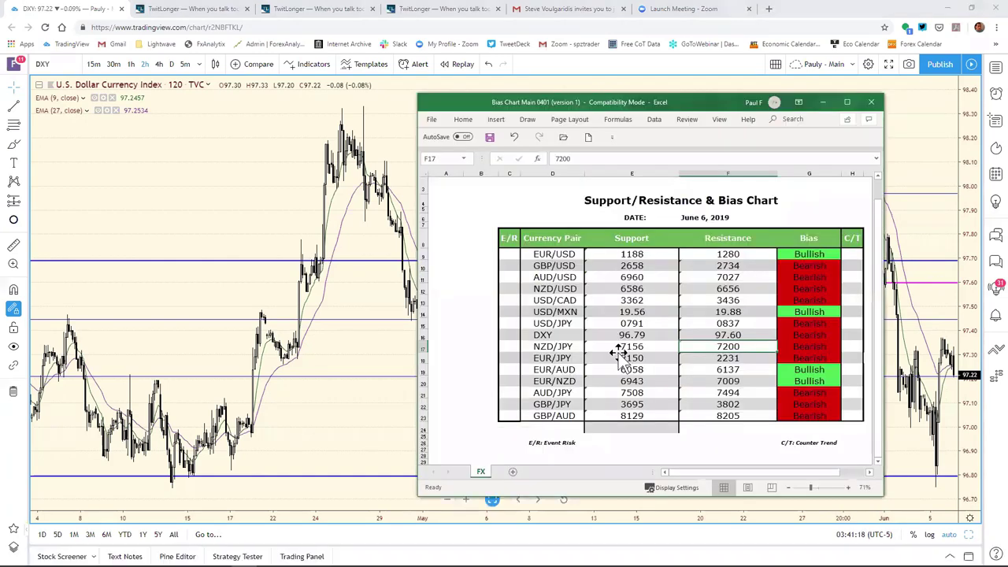
{"action": "left_click", "coordinate": [930, 300]}
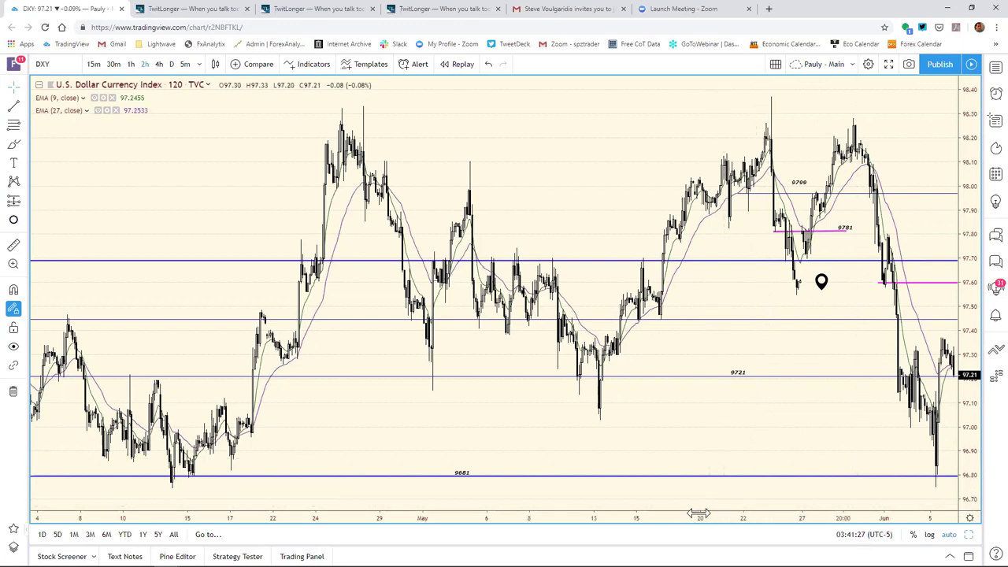
{"action": "left_click_drag", "start_coordinate": [698, 517], "coordinate": [760, 508]}
{"action": "scroll", "coordinate": [854, 470], "scroll_direction": "down", "scroll_amount": 3}
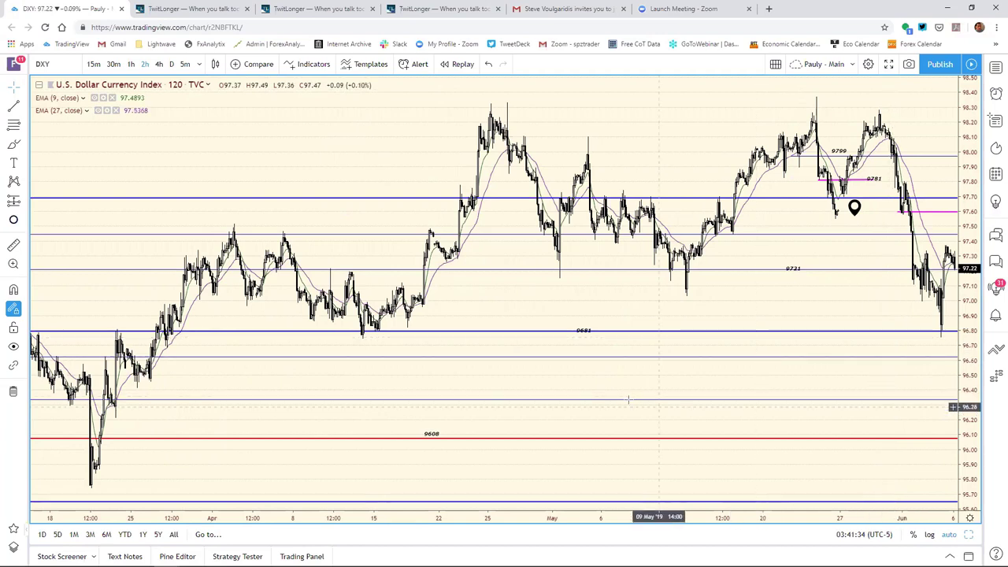
{"action": "left_click", "coordinate": [590, 331]}
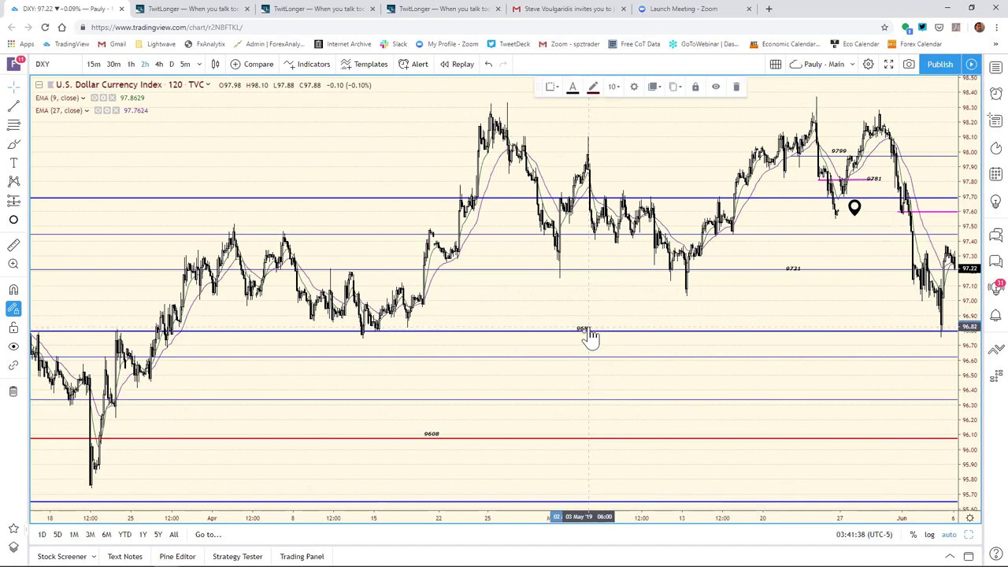
{"action": "left_click", "coordinate": [596, 347]}
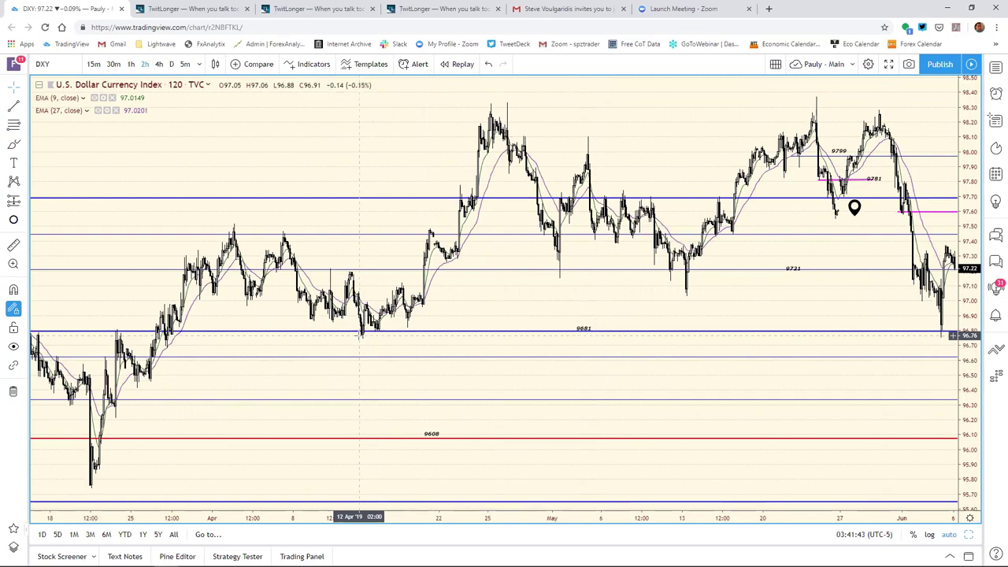
- Glance at the bias chart spreadsheet, then return to the DXY chart
{"action": "mouse_move", "coordinate": [355, 563]}
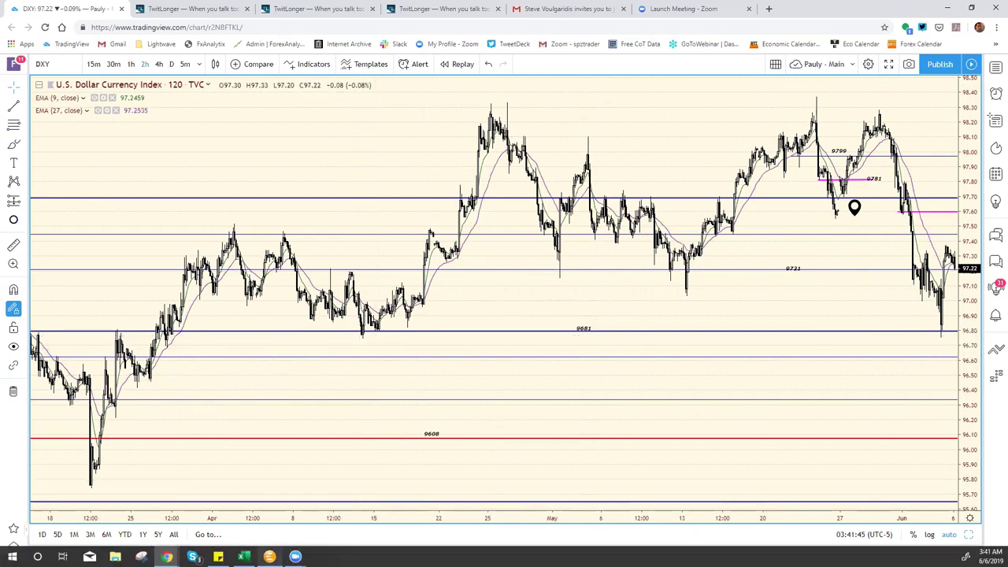
{"action": "left_click", "coordinate": [244, 557]}
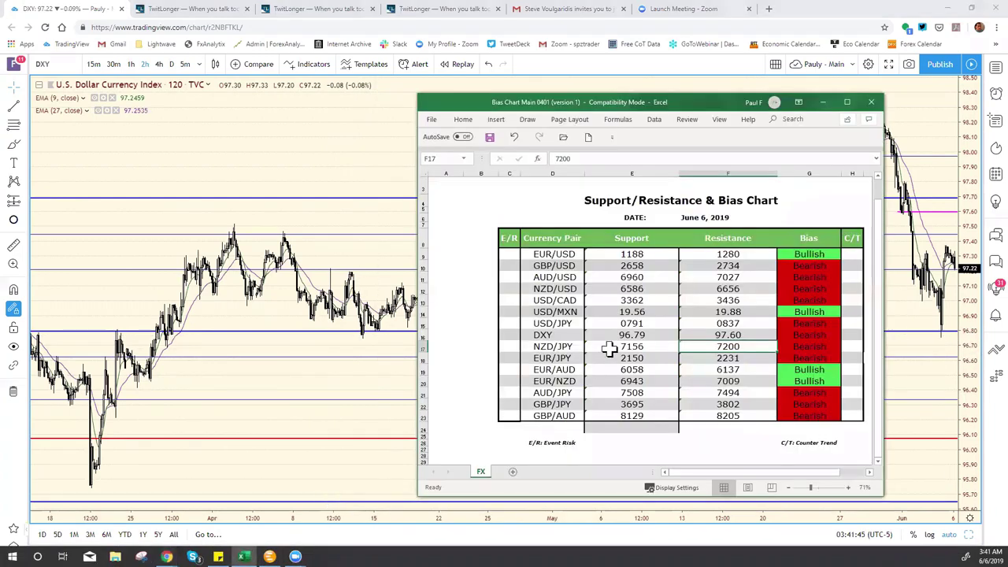
{"action": "left_click", "coordinate": [898, 358]}
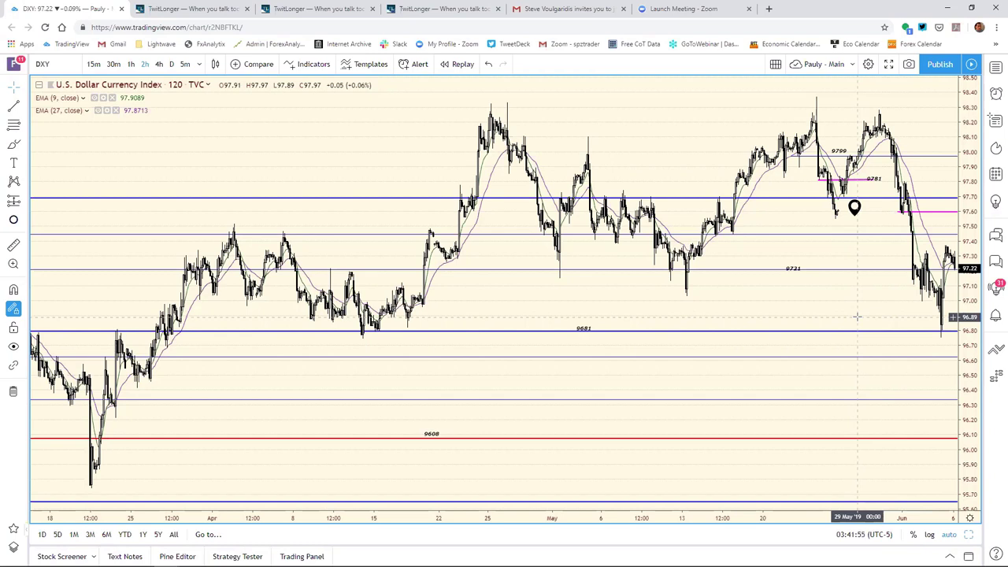
{"action": "mouse_move", "coordinate": [493, 497]}
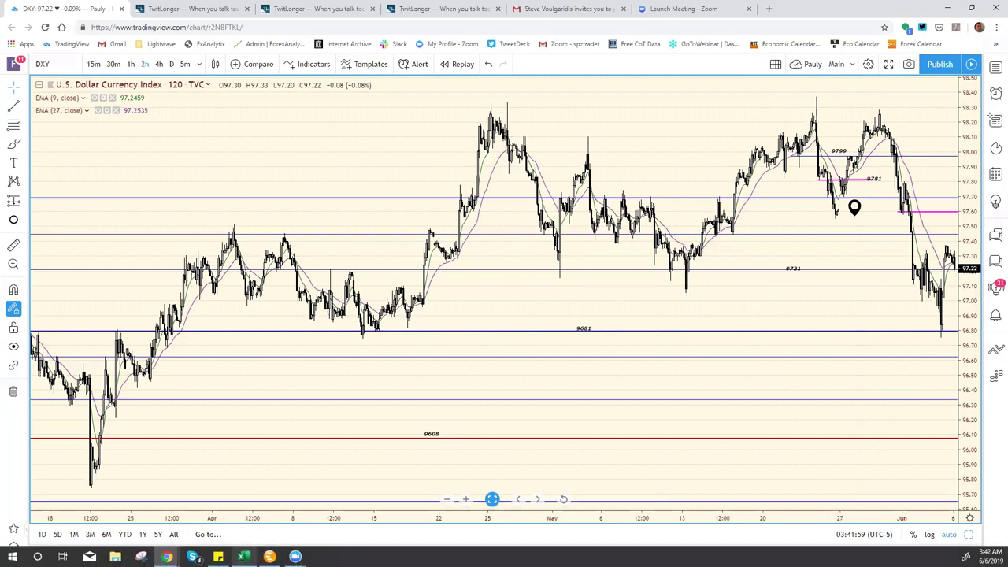
- Change the DXY support in cell E16 from 96.79 to 96.89, then return to TradingView
{"action": "left_click", "coordinate": [244, 557]}
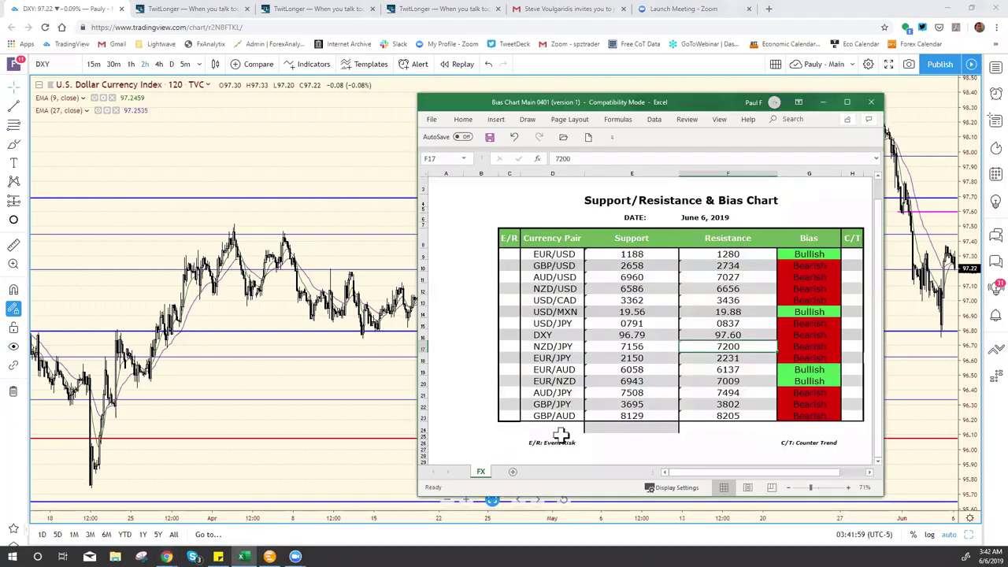
{"action": "left_click", "coordinate": [644, 338]}
{"action": "left_click", "coordinate": [571, 158]}
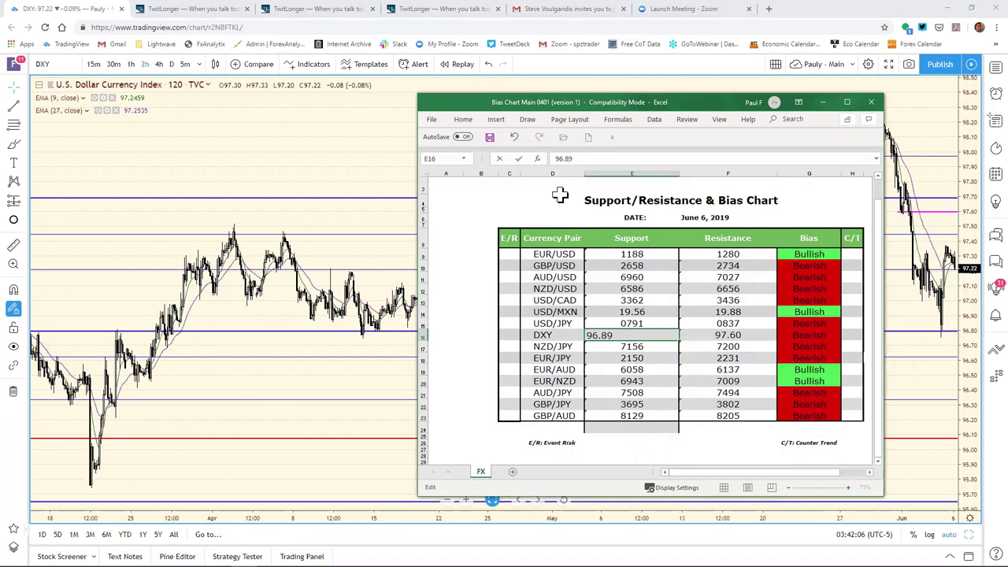
{"action": "key", "text": "Return"}
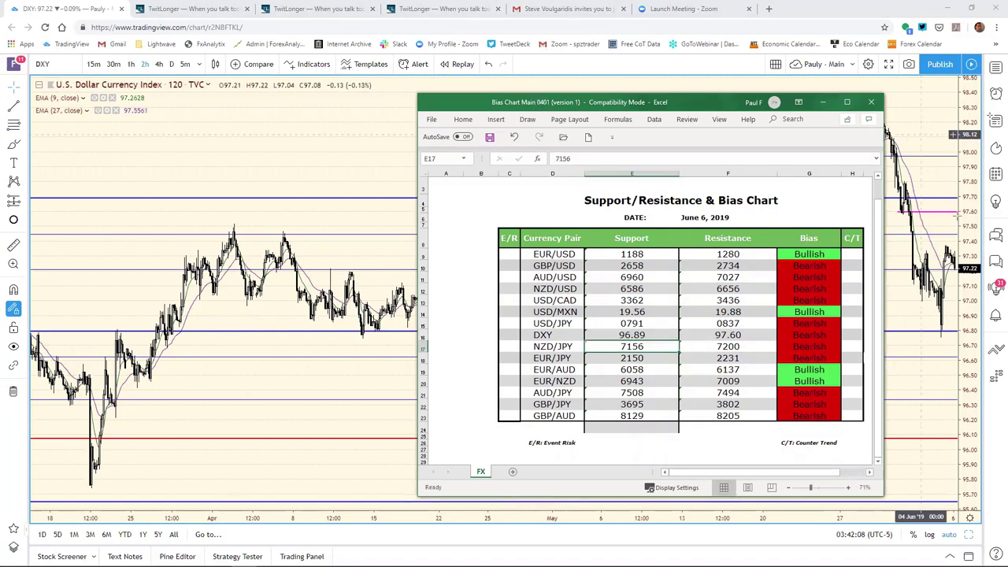
{"action": "left_click", "coordinate": [953, 135]}
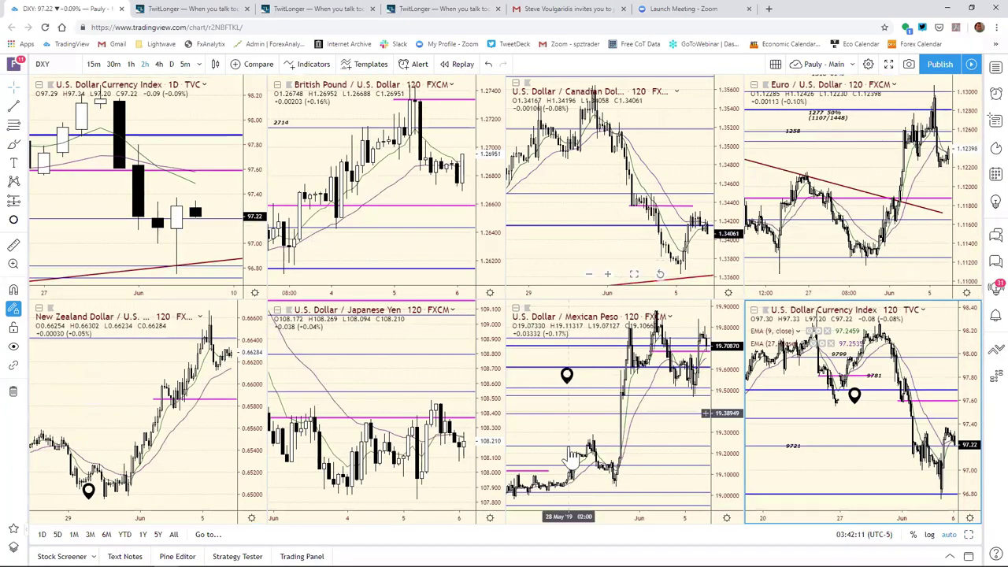
- Maximize the NZD/JPY 2-hour chart from the second chart layout with Alt+Enter
{"action": "mouse_move", "coordinate": [167, 561]}
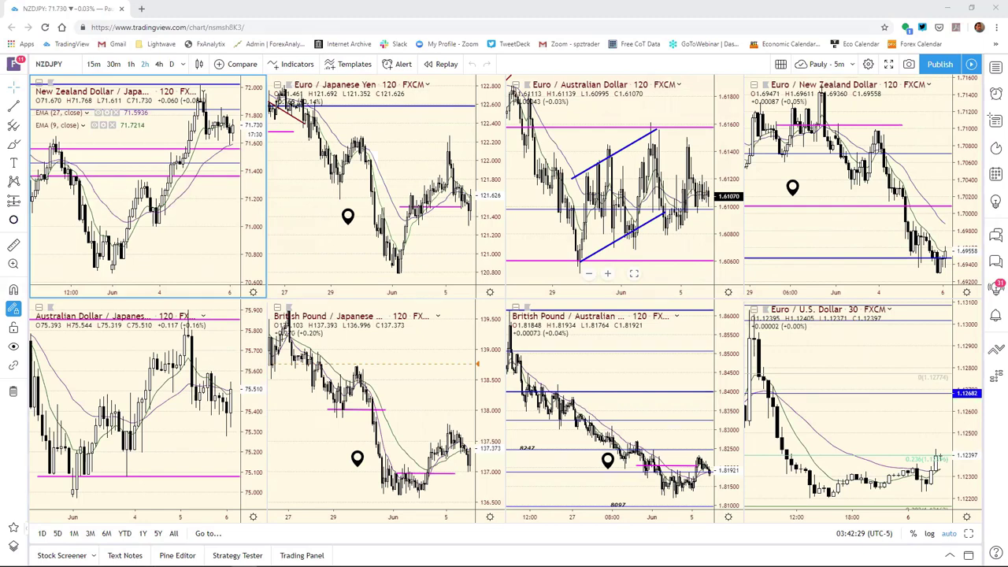
{"action": "key", "text": "alt+Tab"}
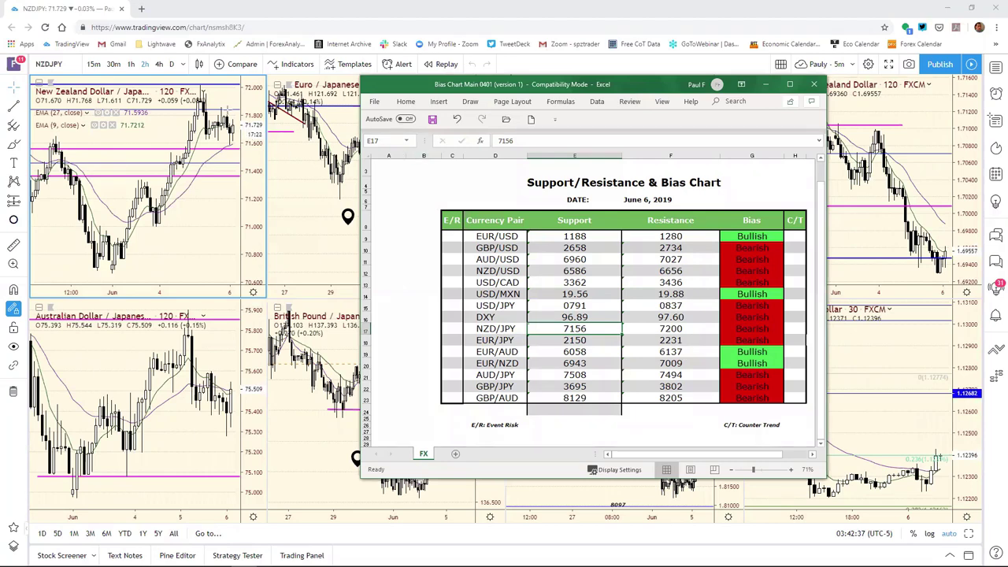
{"action": "key", "text": "alt+Tab"}
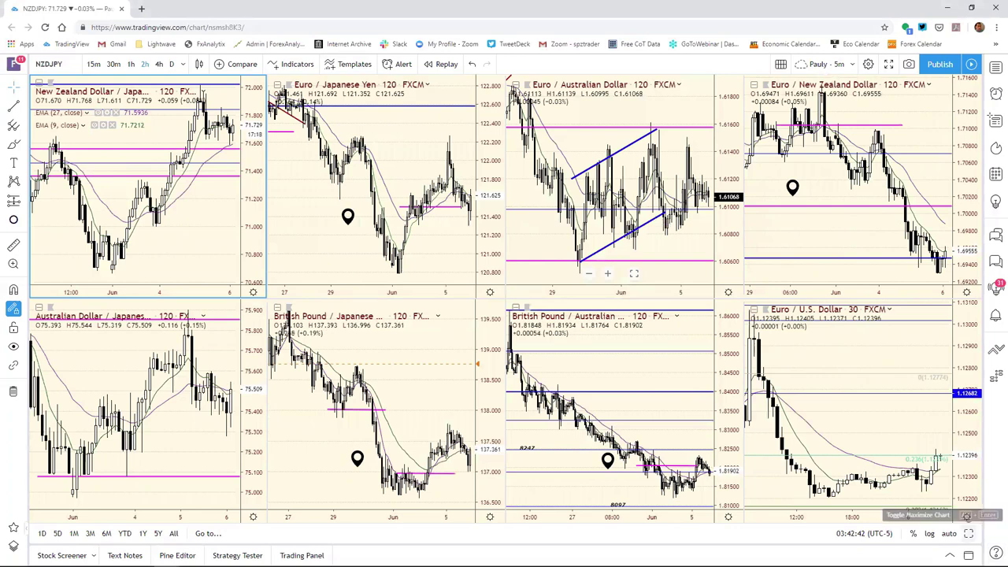
{"action": "key", "text": "alt+Return"}
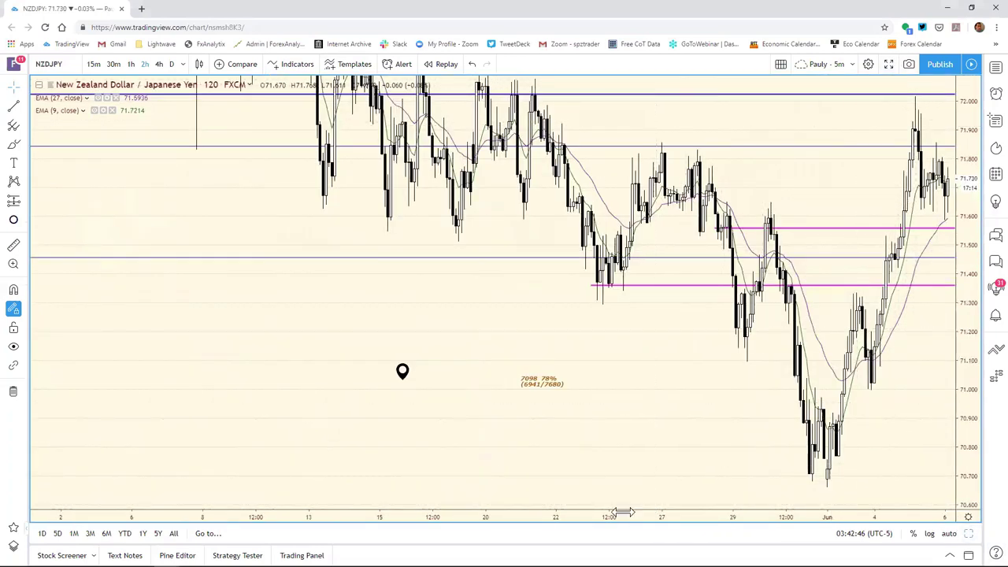
- Reset the NZD/JPY chart scale and drag the lower magenta line from 71.36 to about 71.90
{"action": "scroll", "coordinate": [646, 512], "scroll_direction": "up", "scroll_amount": 1}
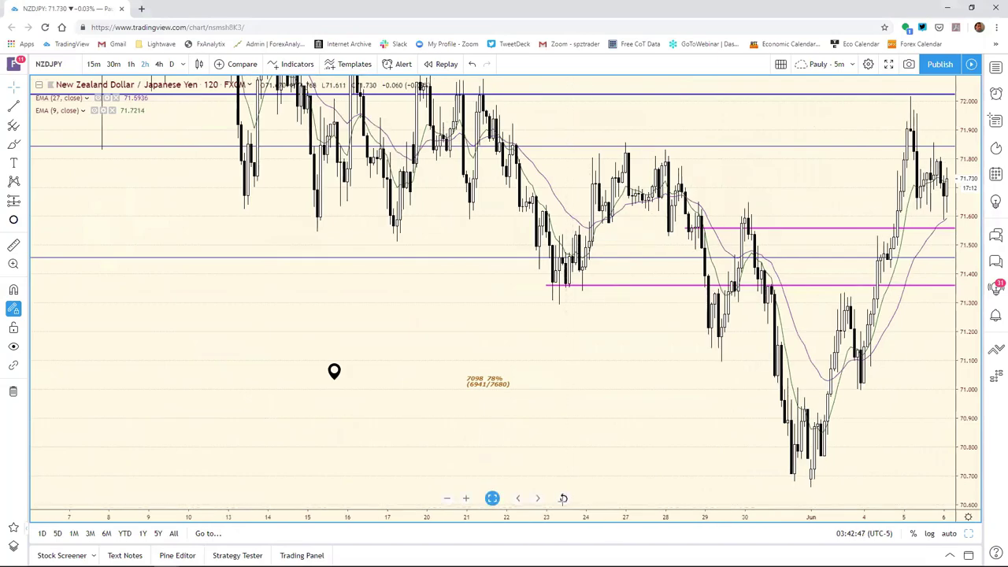
{"action": "left_click", "coordinate": [563, 499]}
{"action": "scroll", "coordinate": [472, 514], "scroll_direction": "up", "scroll_amount": 3}
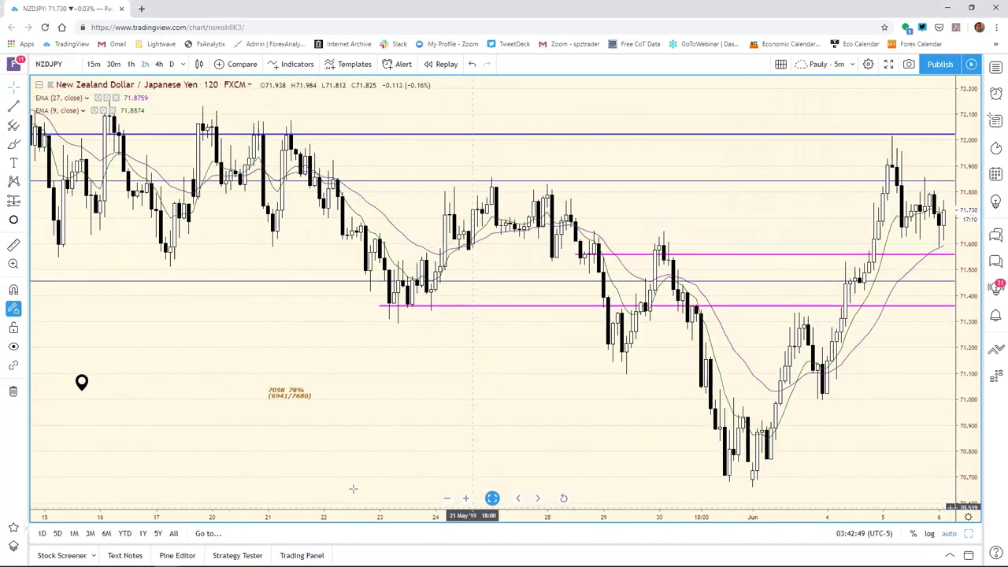
{"action": "scroll", "coordinate": [363, 482], "scroll_direction": "down", "scroll_amount": 1}
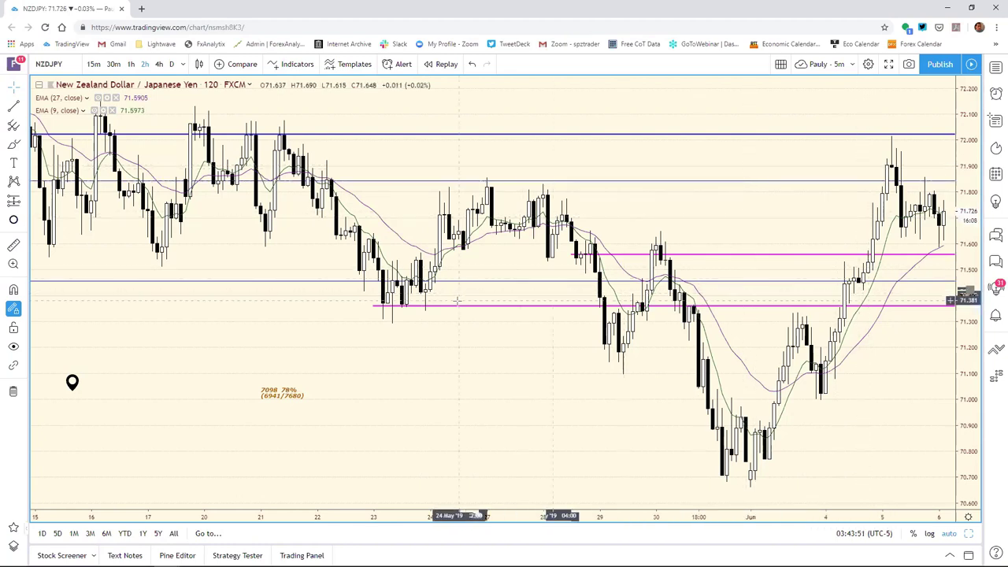
{"action": "left_click_drag", "start_coordinate": [456, 316], "coordinate": [952, 174]}
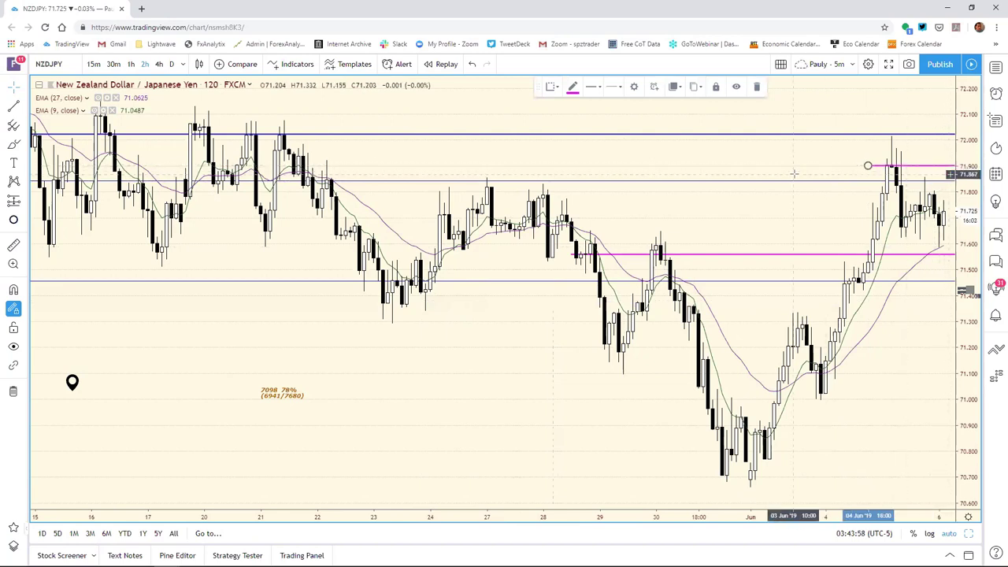
{"action": "left_click", "coordinate": [611, 358]}
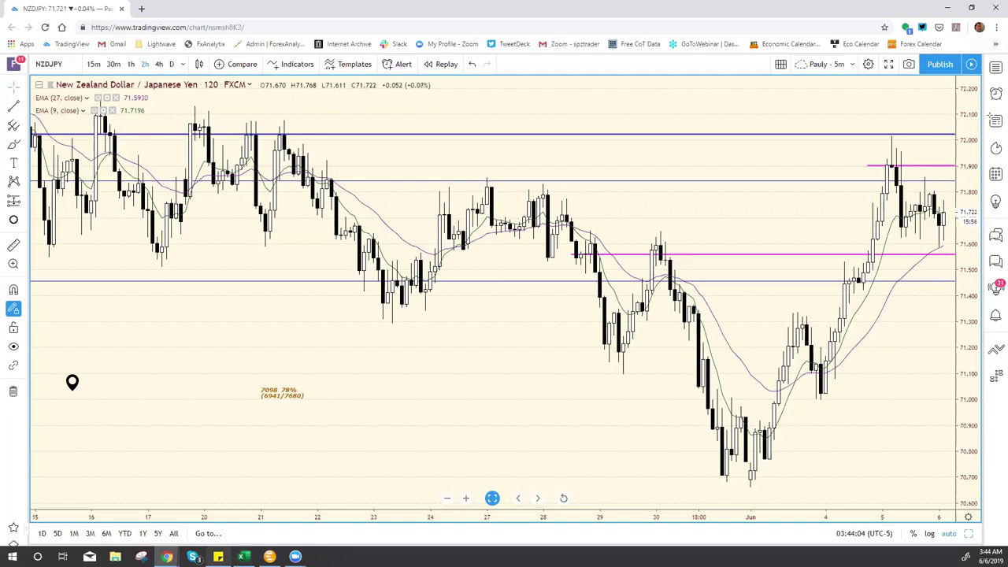
- Change the NZD/JPY resistance in F17 from 7200 to 7190, then return to the chart
{"action": "left_click", "coordinate": [244, 557]}
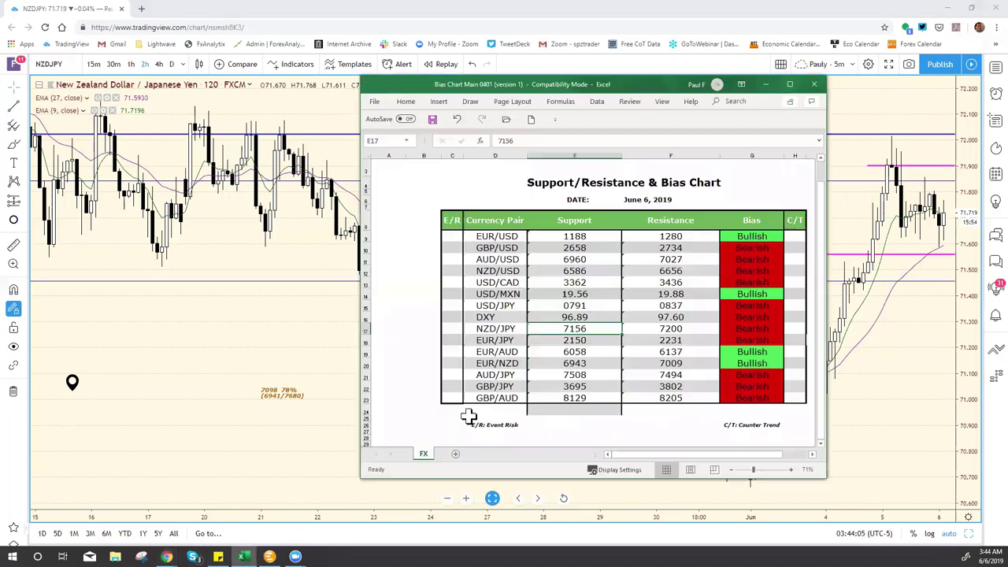
{"action": "left_click", "coordinate": [671, 328]}
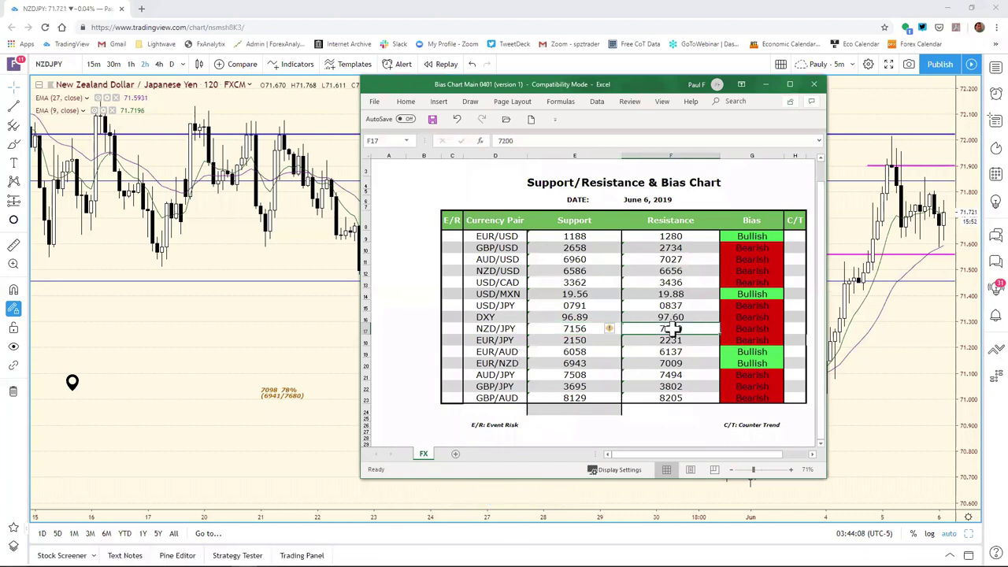
{"action": "left_click", "coordinate": [534, 142]}
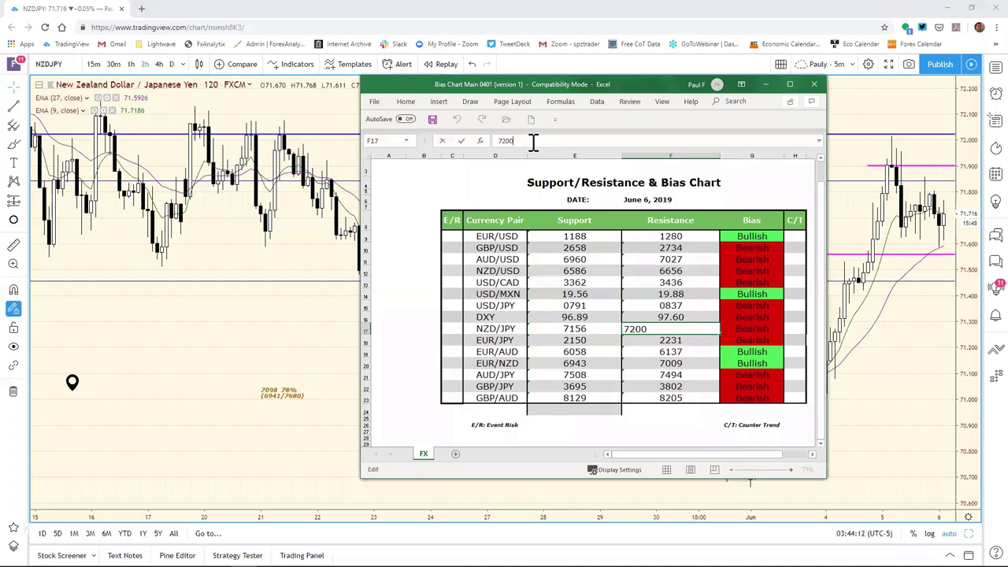
{"action": "key", "text": "BackSpace"}
{"action": "key", "text": "BackSpace"}
{"action": "key", "text": "BackSpace"}
{"action": "type", "text": "190"}
{"action": "key", "text": "Return"}
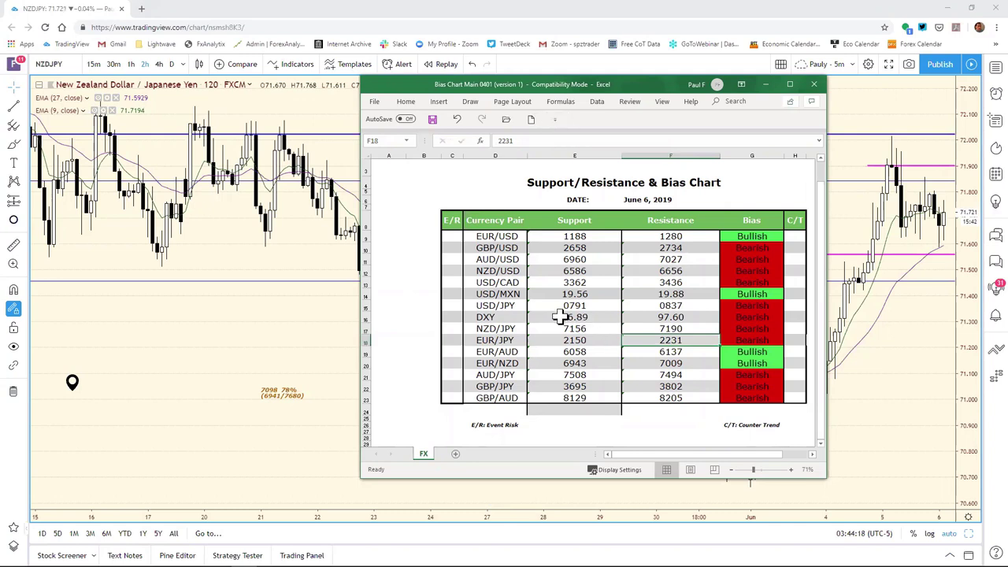
{"action": "left_click", "coordinate": [848, 370]}
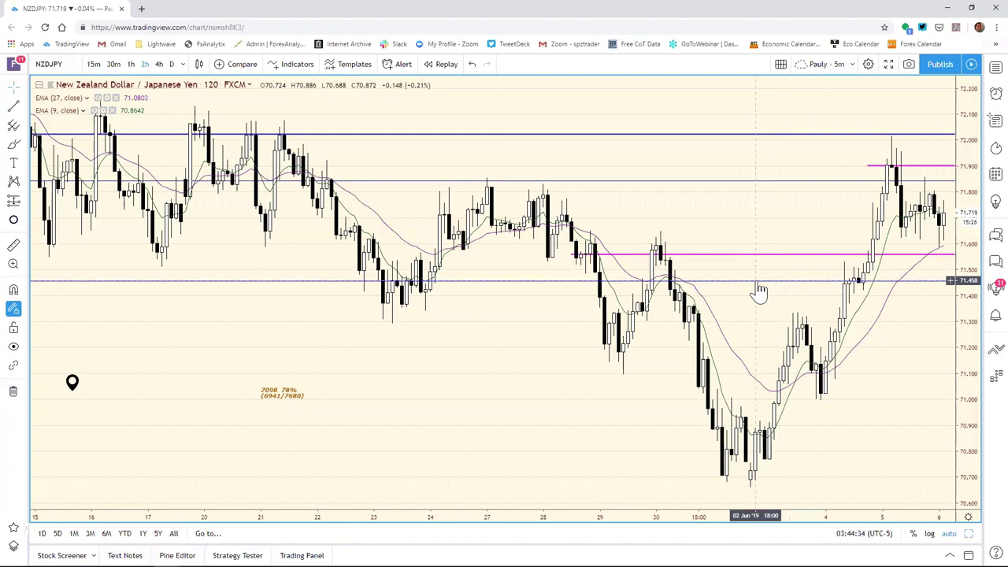
- Remove the magenta NZD/JPY line, set E17 support to 7146, and restore the eight-chart grid
{"action": "right_click", "coordinate": [725, 256]}
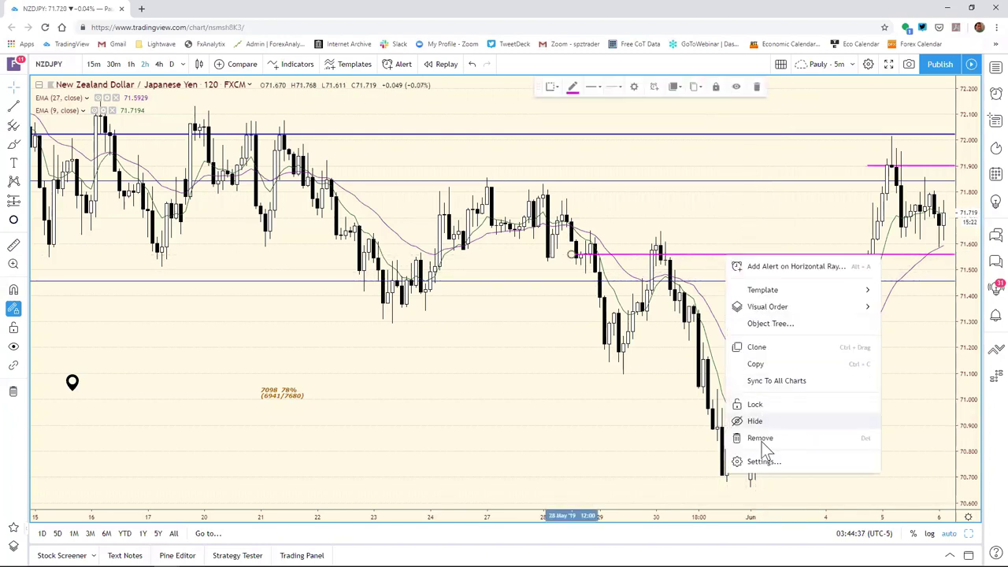
{"action": "left_click", "coordinate": [761, 438]}
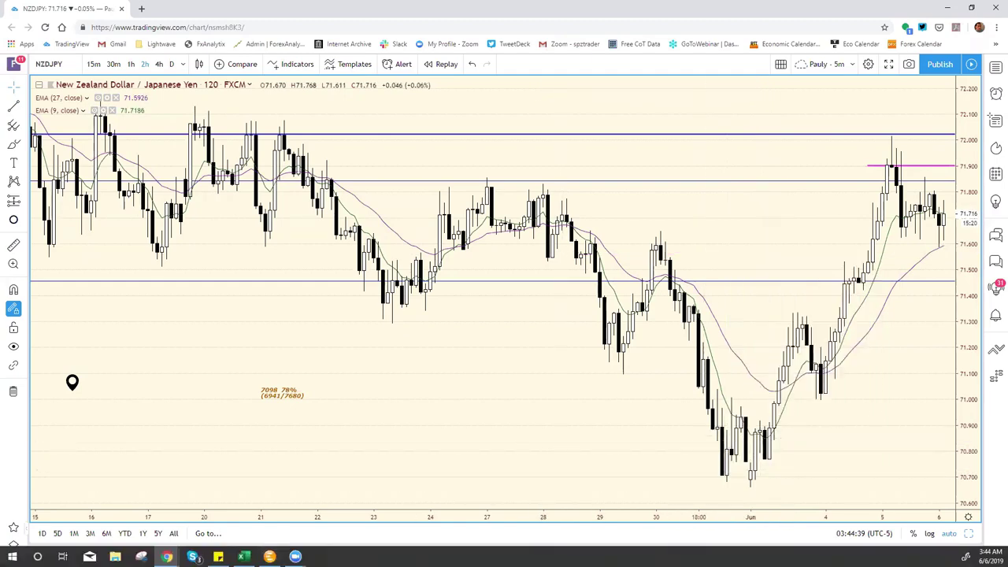
{"action": "left_click", "coordinate": [244, 557]}
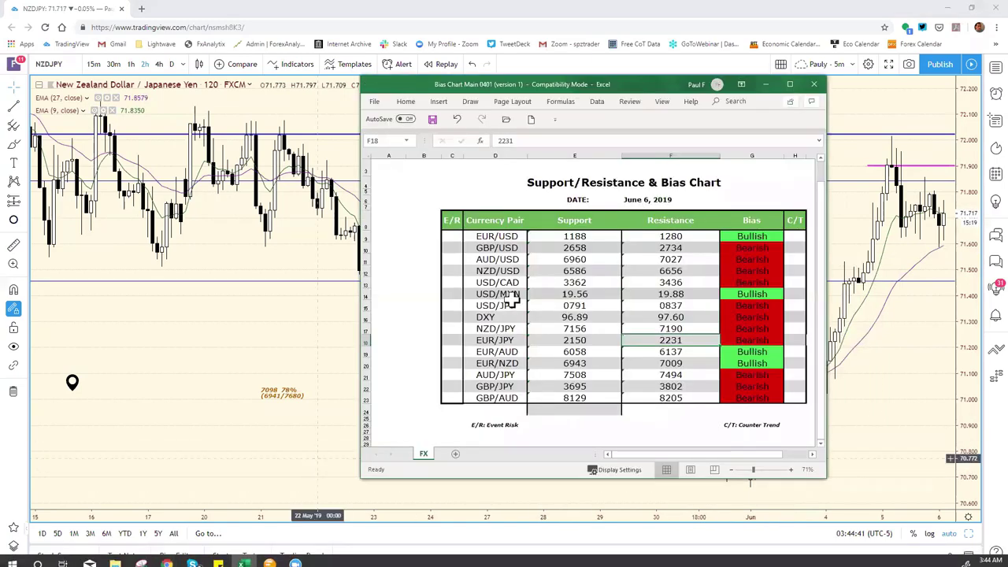
{"action": "left_click", "coordinate": [589, 333]}
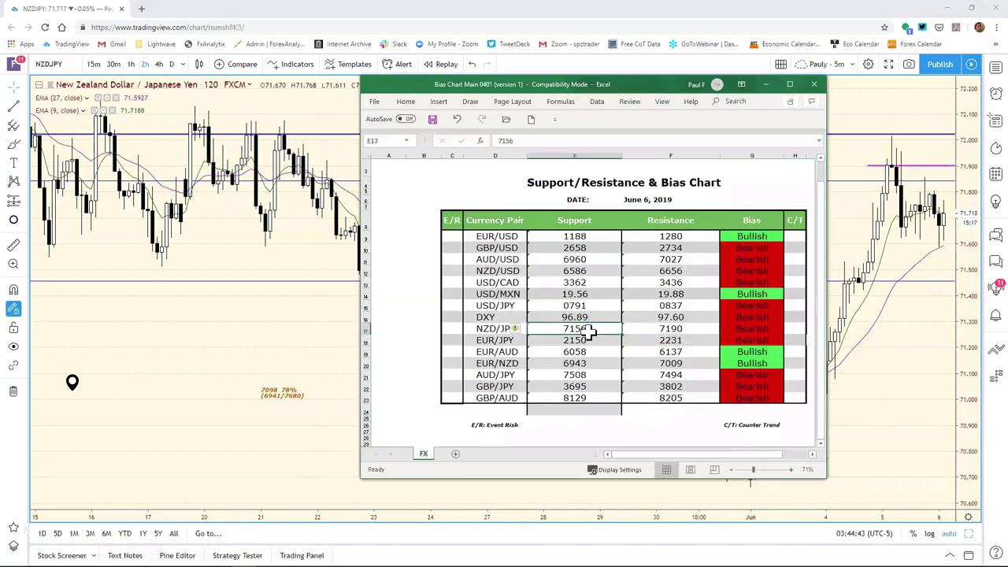
{"action": "left_click", "coordinate": [509, 141]}
{"action": "key", "text": "BackSpace"}
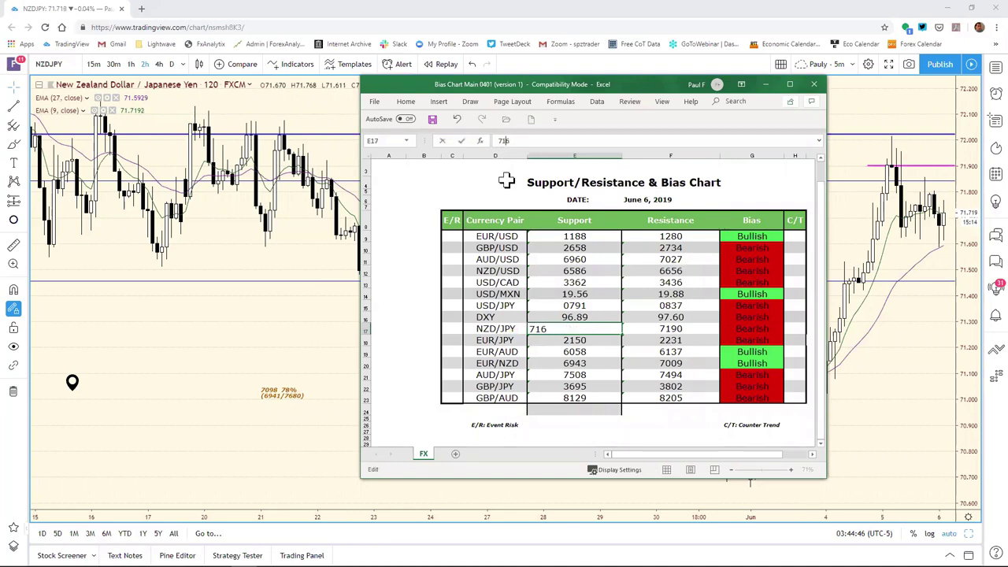
{"action": "type", "text": "4"}
{"action": "key", "text": "Return"}
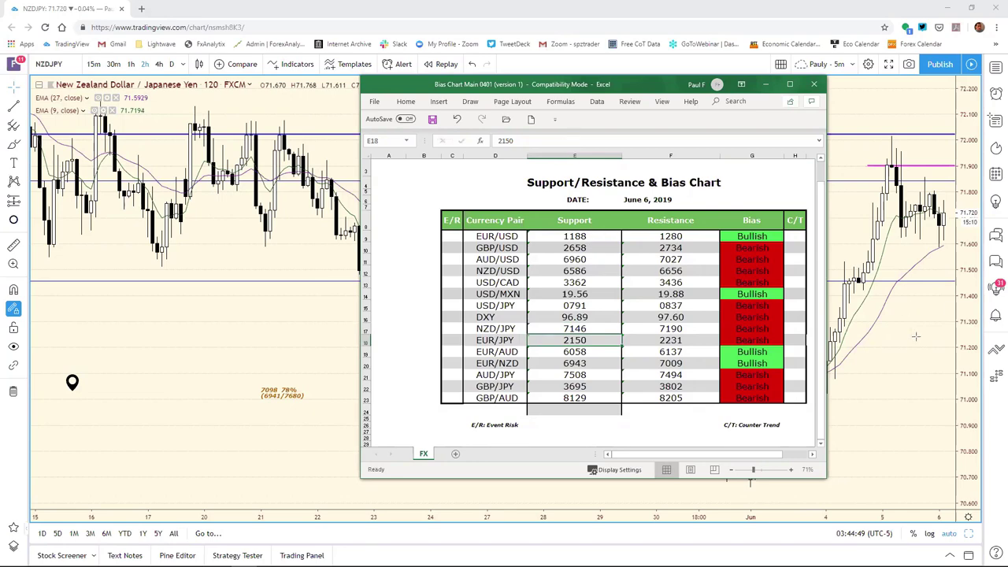
{"action": "left_click", "coordinate": [916, 337]}
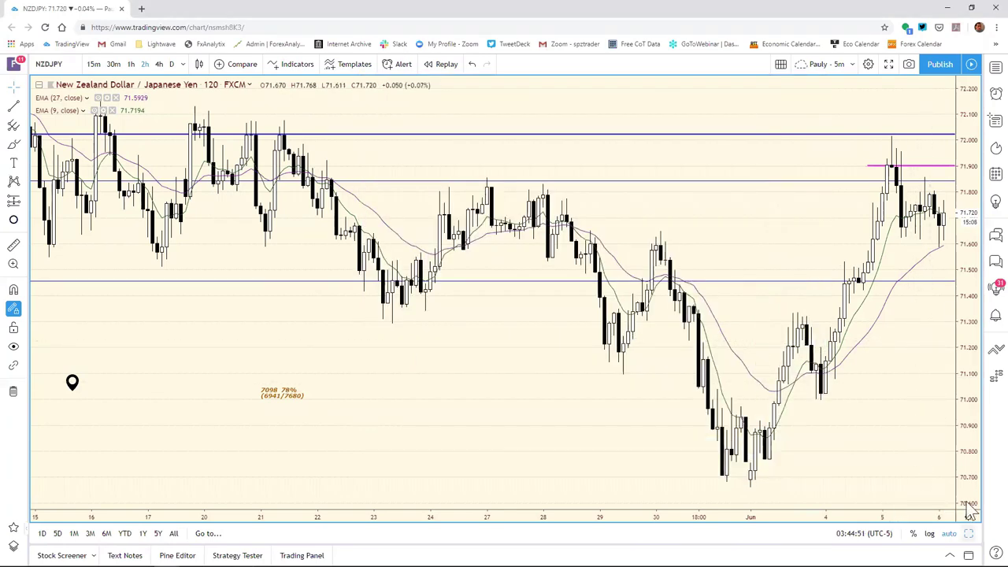
{"action": "left_click", "coordinate": [969, 533]}
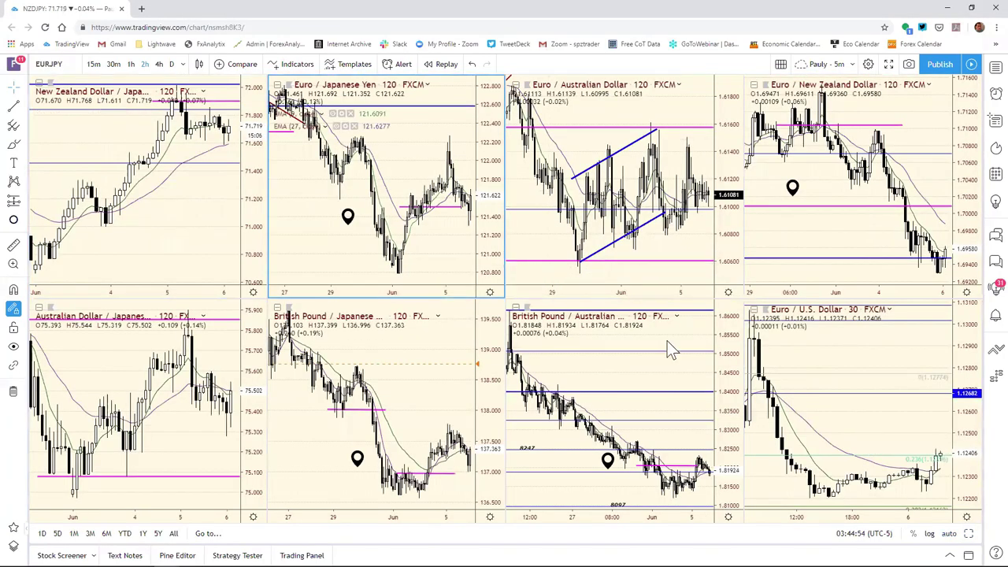
- Maximize the EUR/JPY 2-hour chart from the eight-chart grid
{"action": "left_click", "coordinate": [969, 534]}
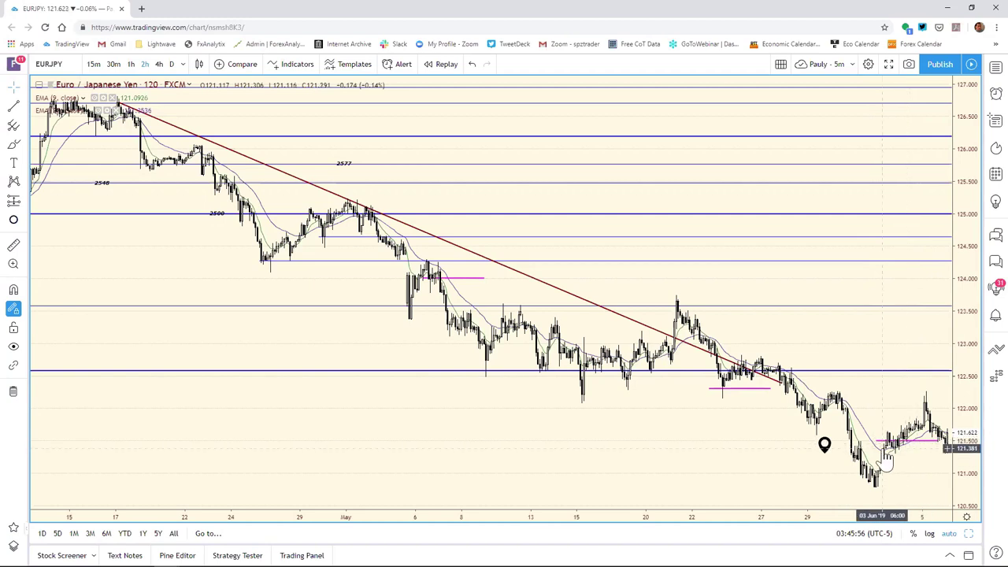
- Drag the EUR/JPY magenta resistance line up to the recent high near 122.09
{"action": "mouse_move", "coordinate": [742, 397]}
{"action": "left_mouse_down"}
{"action": "mouse_move", "coordinate": [899, 412]}
{"action": "mouse_move", "coordinate": [928, 403]}
{"action": "left_mouse_up"}
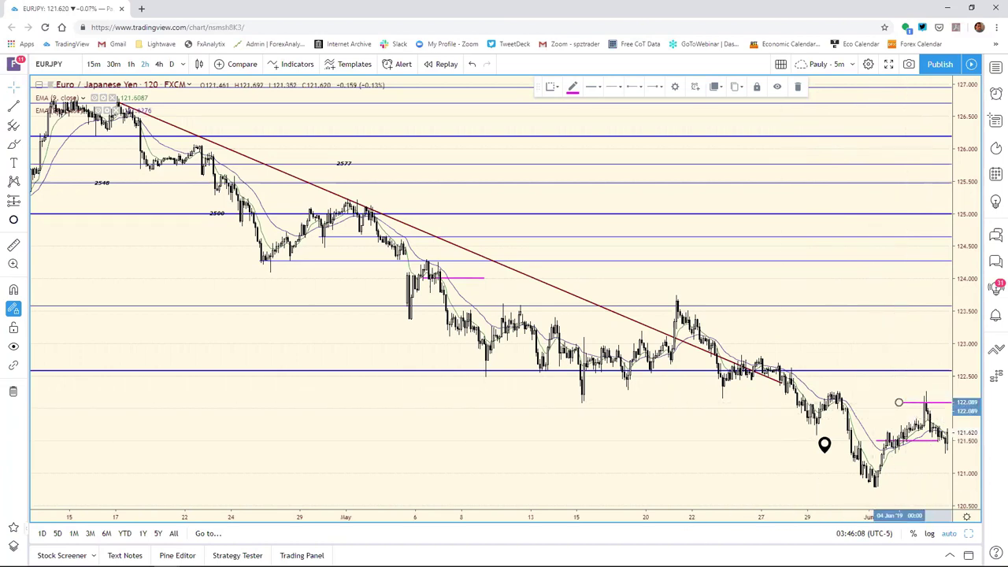
{"action": "left_click", "coordinate": [244, 560]}
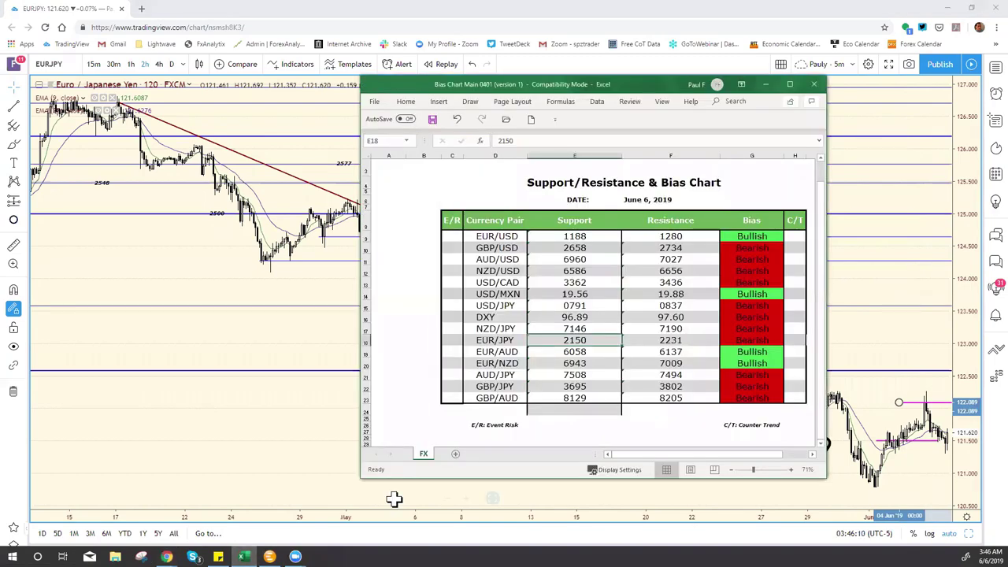
- Change the EUR/JPY resistance in F18 from 2231 to 2209; stray 'INter' lands in the next cell
{"action": "left_click", "coordinate": [682, 342]}
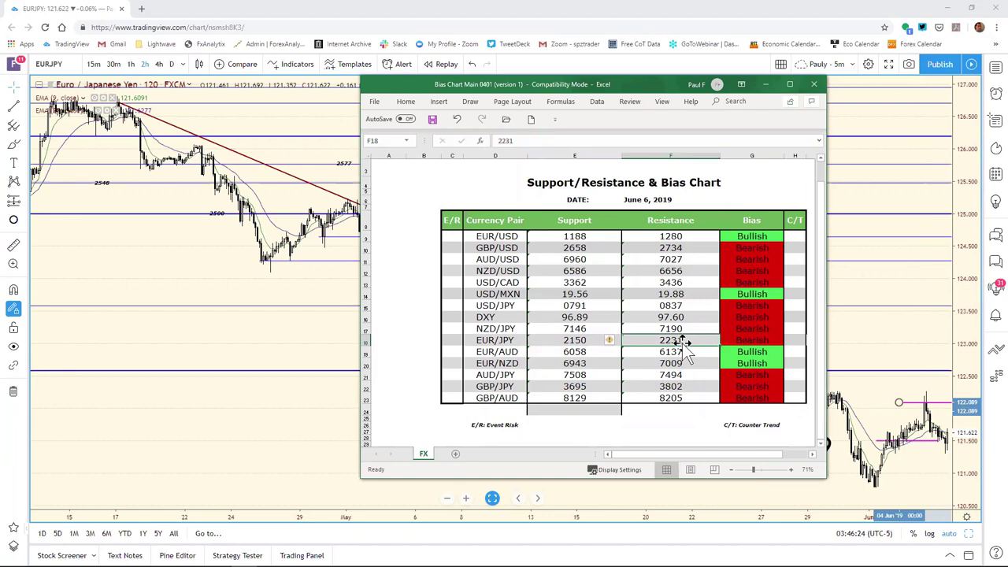
{"action": "left_click", "coordinate": [519, 142]}
{"action": "key", "text": "BackSpace"}
{"action": "key", "text": "BackSpace"}
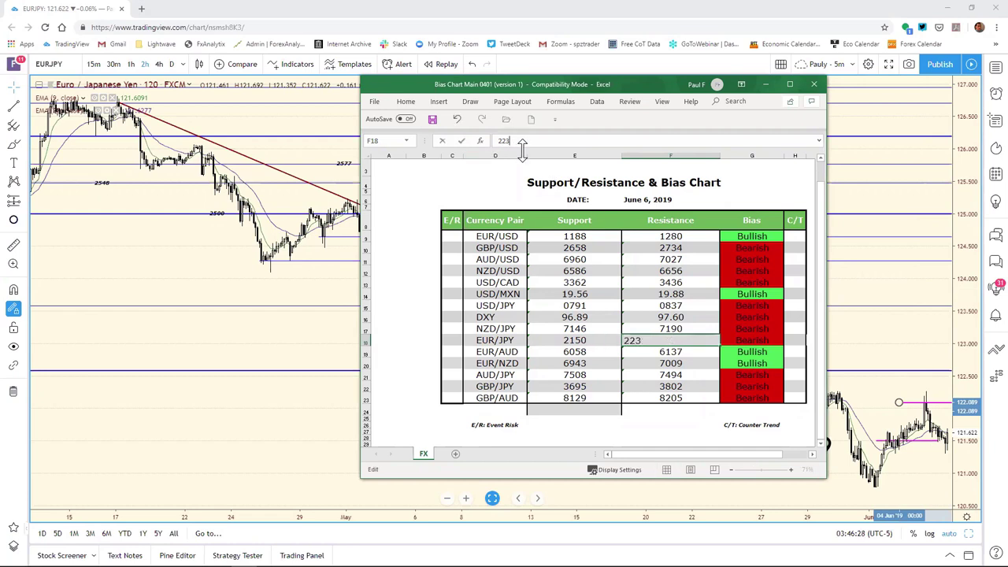
{"action": "type", "text": "09"}
{"action": "key", "text": "Return"}
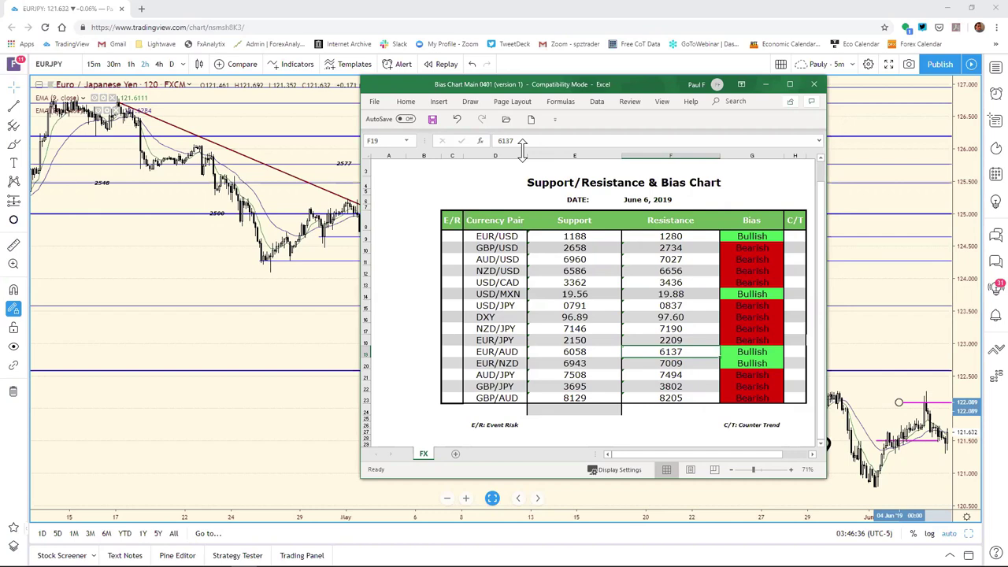
{"action": "type", "text": "INter"}
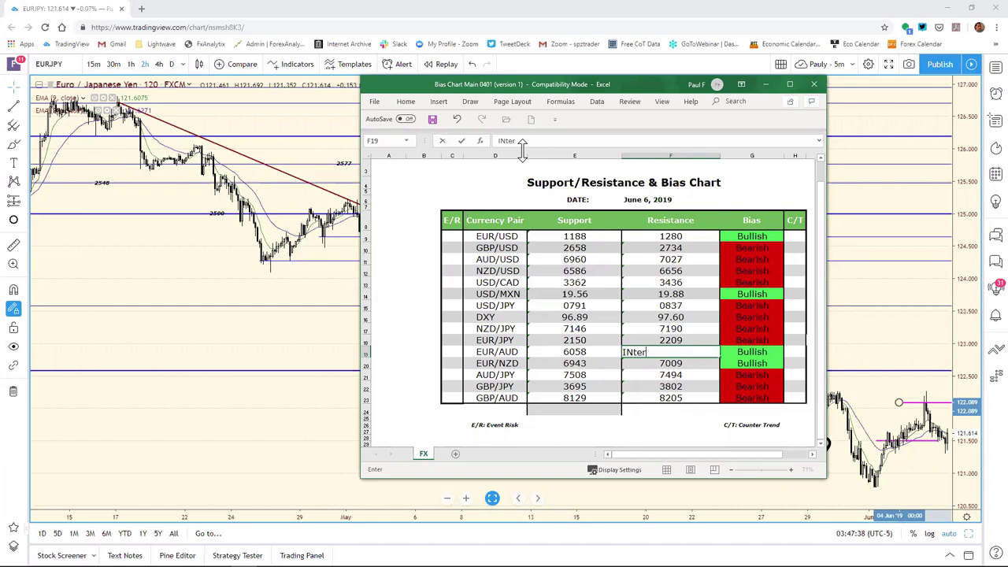
- Clear the stray 'INter' text from the EUR/AUD resistance cell F19 and return to the EUR/JPY chart
{"action": "key", "text": "BackSpace"}
{"action": "key", "text": "BackSpace"}
{"action": "key", "text": "BackSpace"}
{"action": "key", "text": "BackSpace"}
{"action": "key", "text": "BackSpace"}
{"action": "left_click", "coordinate": [256, 286]}
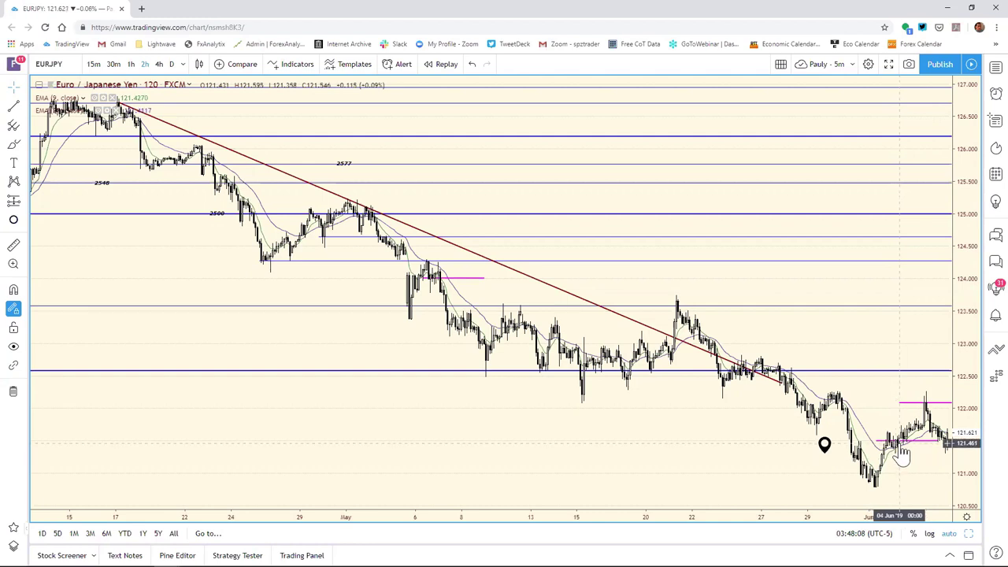
- Lower the EUR/JPY magenta support line to about 121.24 and deselect it
{"action": "left_click_drag", "start_coordinate": [899, 448], "coordinate": [883, 458]}
{"action": "left_click", "coordinate": [896, 446]}
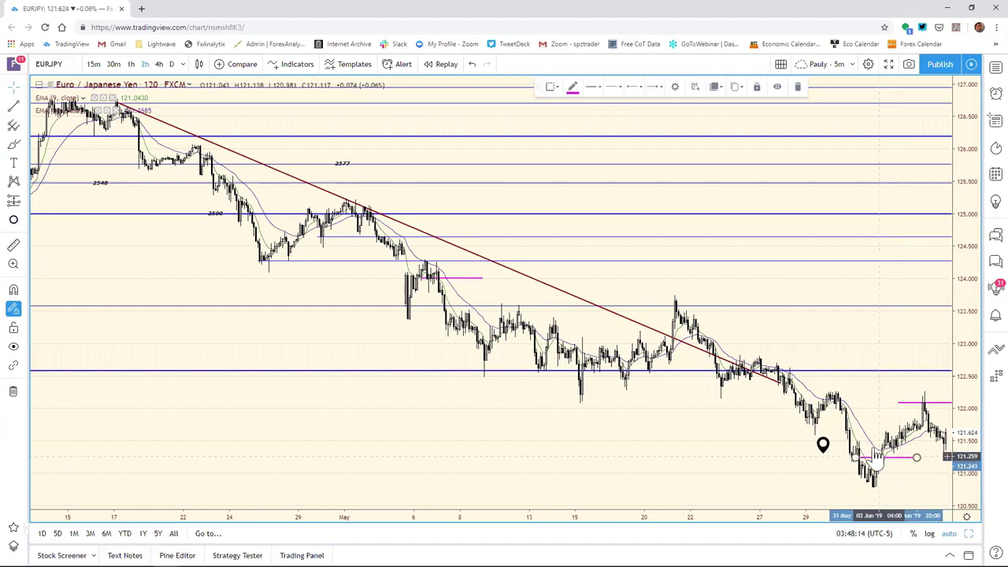
{"action": "left_click", "coordinate": [872, 425]}
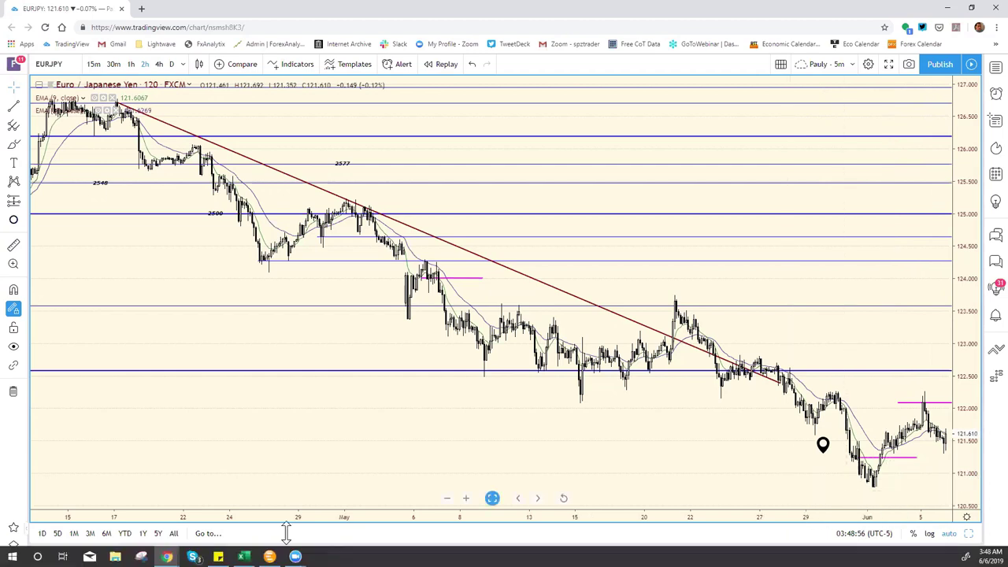
- Change the EUR/JPY support in E18 from 2150 to 2124, then go back to the TradingView chart
{"action": "left_click", "coordinate": [243, 557]}
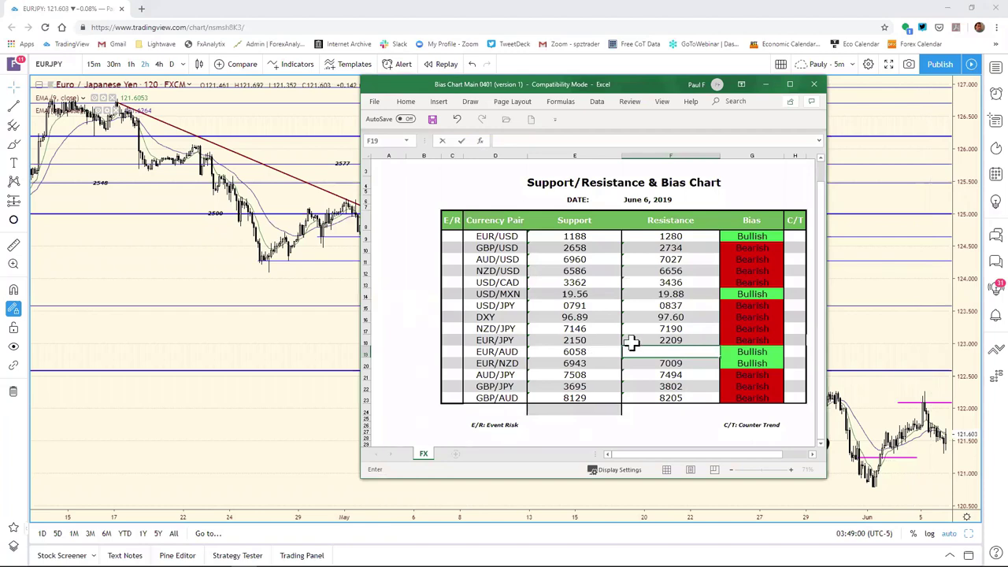
{"action": "left_click", "coordinate": [571, 340]}
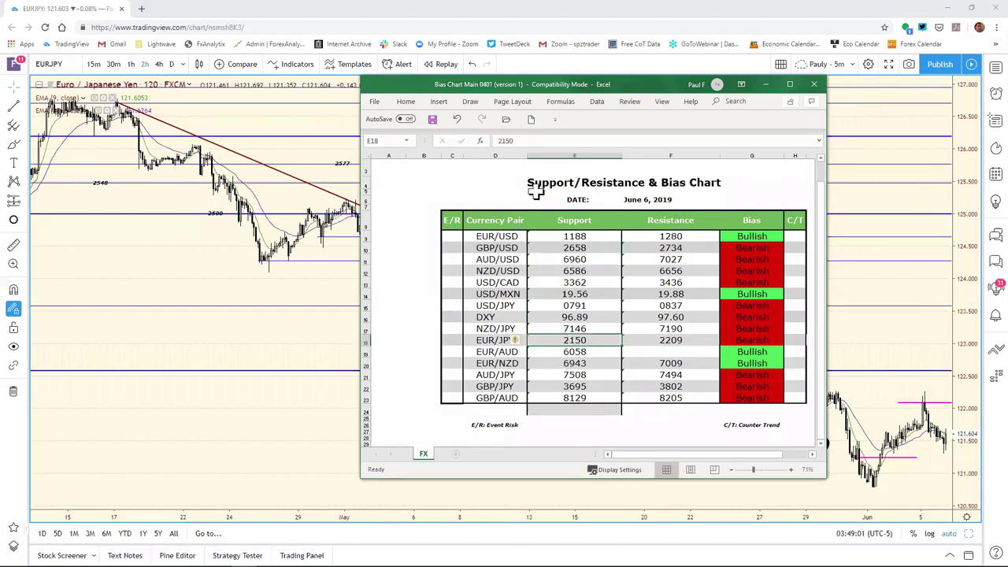
{"action": "left_click", "coordinate": [520, 140]}
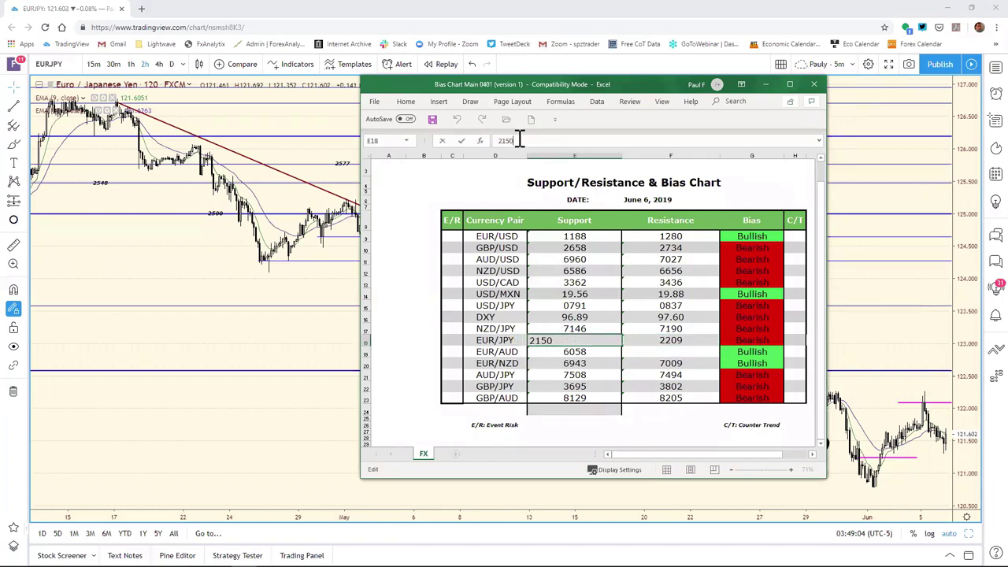
{"action": "key", "text": "BackSpace"}
{"action": "key", "text": "BackSpace"}
{"action": "type", "text": "24"}
{"action": "key", "text": "Return"}
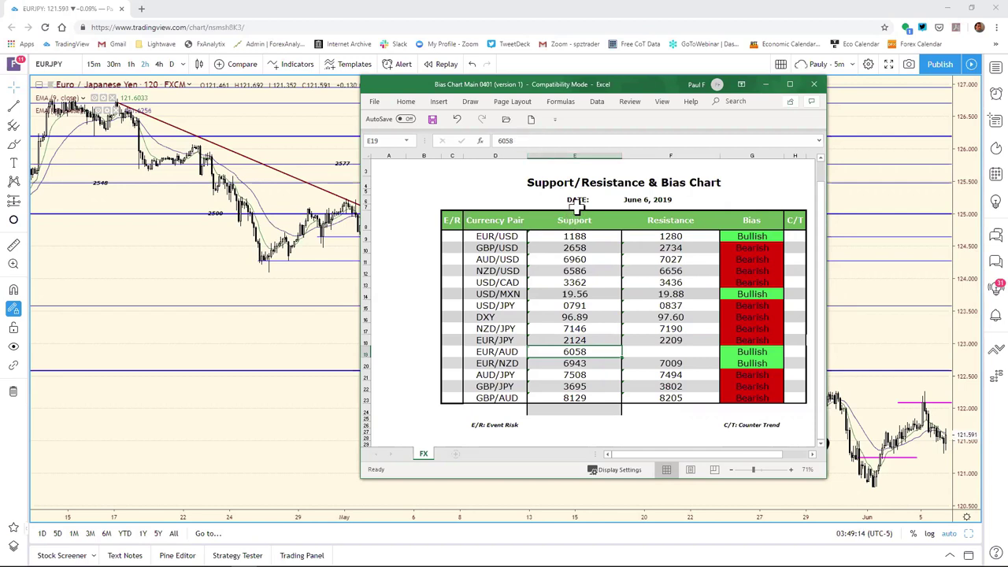
{"action": "left_click", "coordinate": [854, 296]}
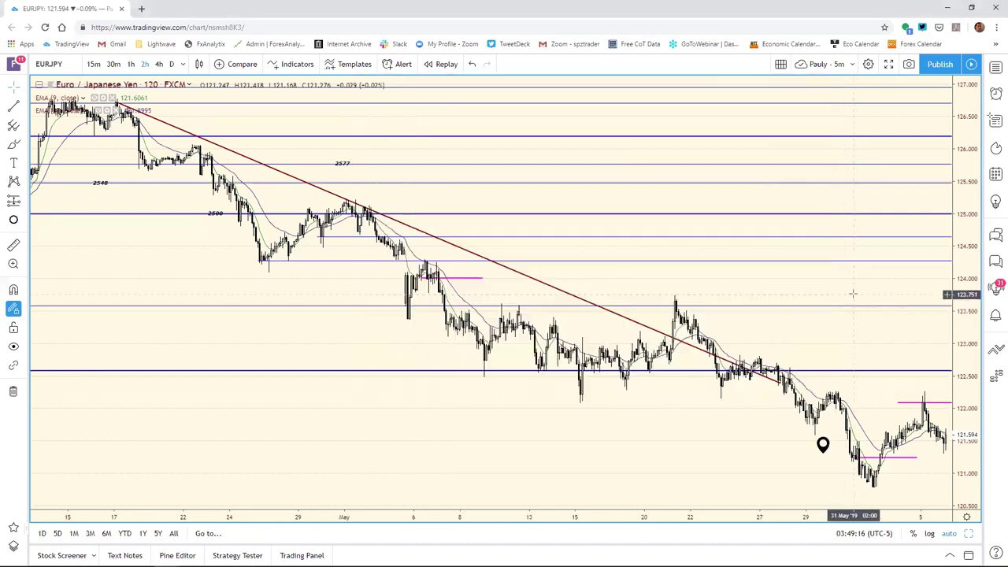
- Make the EUR/AUD chart active in the eight-chart grid and maximize it full-size
{"action": "left_click", "coordinate": [969, 533]}
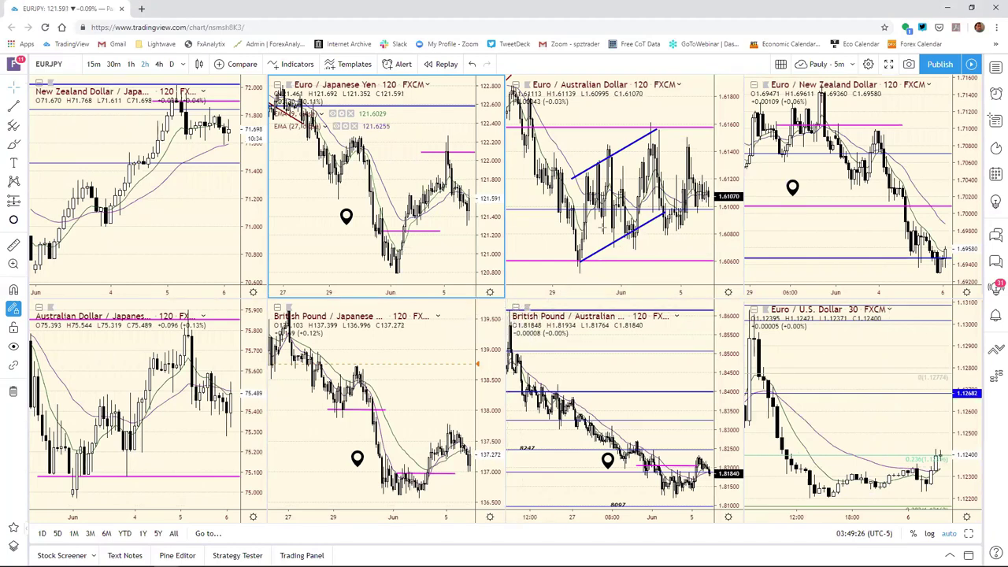
{"action": "left_click", "coordinate": [692, 172]}
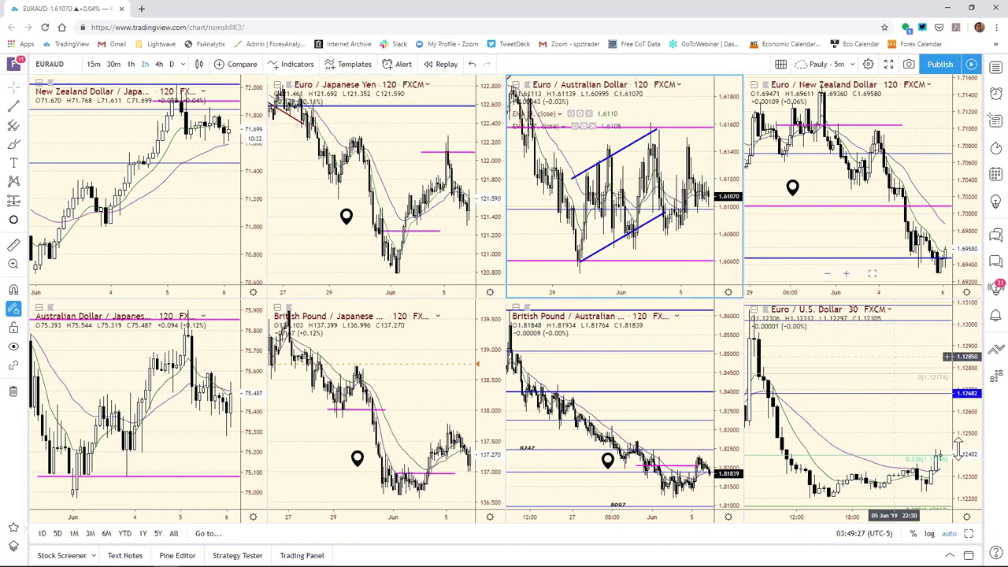
{"action": "key", "text": "alt+Return"}
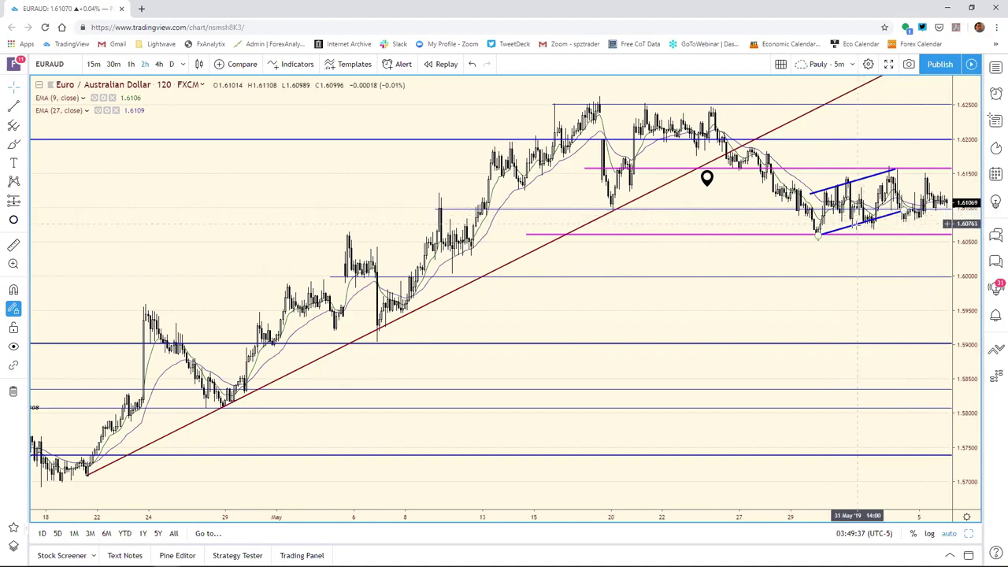
- Remove the lower and upper blue channel lines from the EUR/AUD chart
{"action": "right_click", "coordinate": [858, 229]}
{"action": "left_click", "coordinate": [883, 413]}
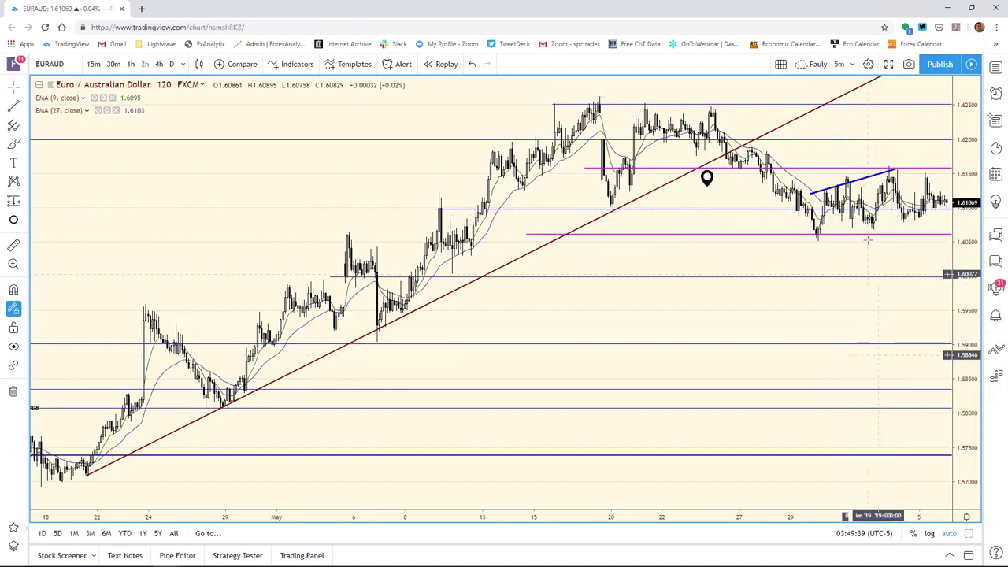
{"action": "right_click", "coordinate": [863, 188]}
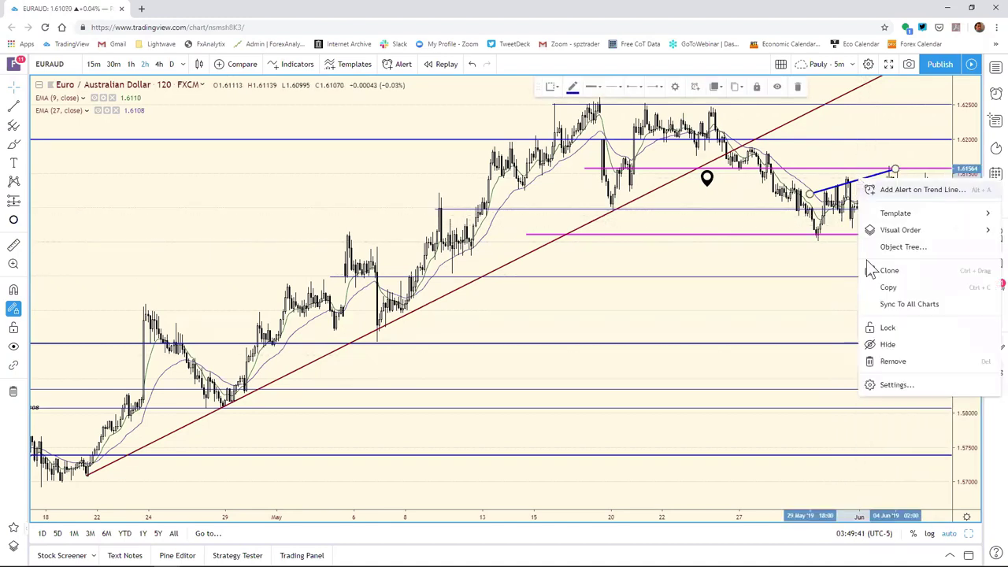
{"action": "left_click", "coordinate": [890, 361]}
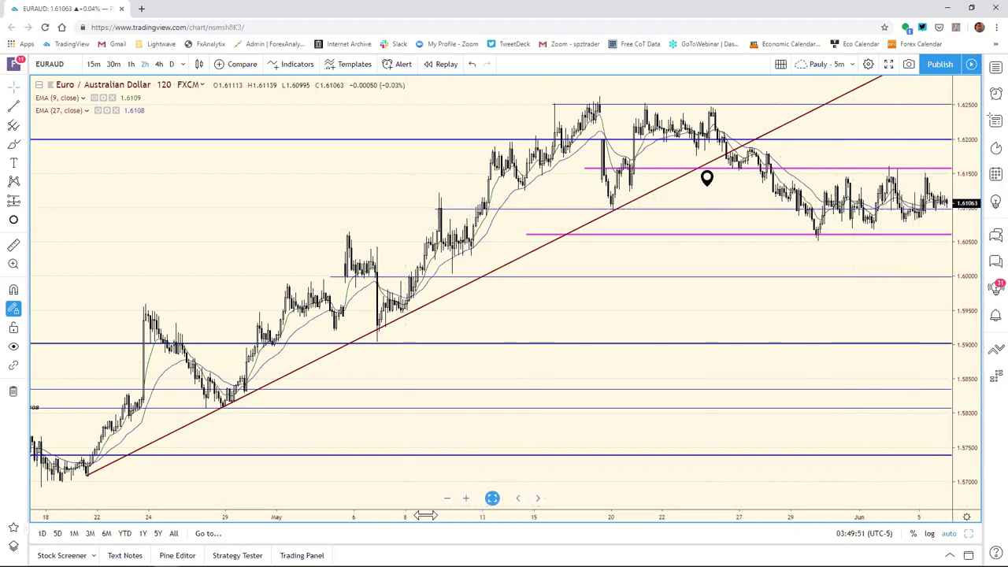
- Zoom out the time scale and lower the bottom magenta support line to about 1.6060
{"action": "left_click_drag", "start_coordinate": [404, 516], "coordinate": [549, 386]}
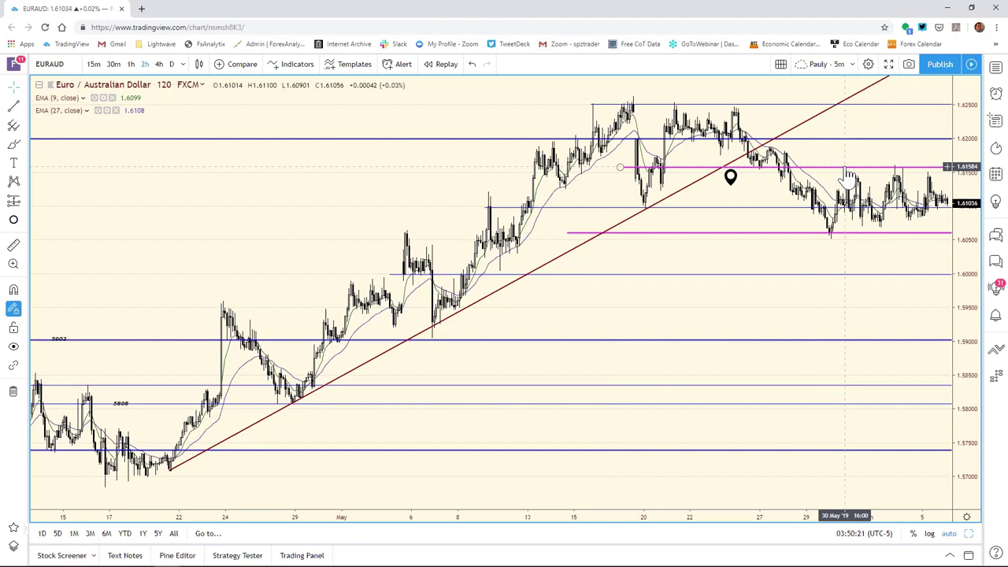
{"action": "left_click", "coordinate": [819, 233]}
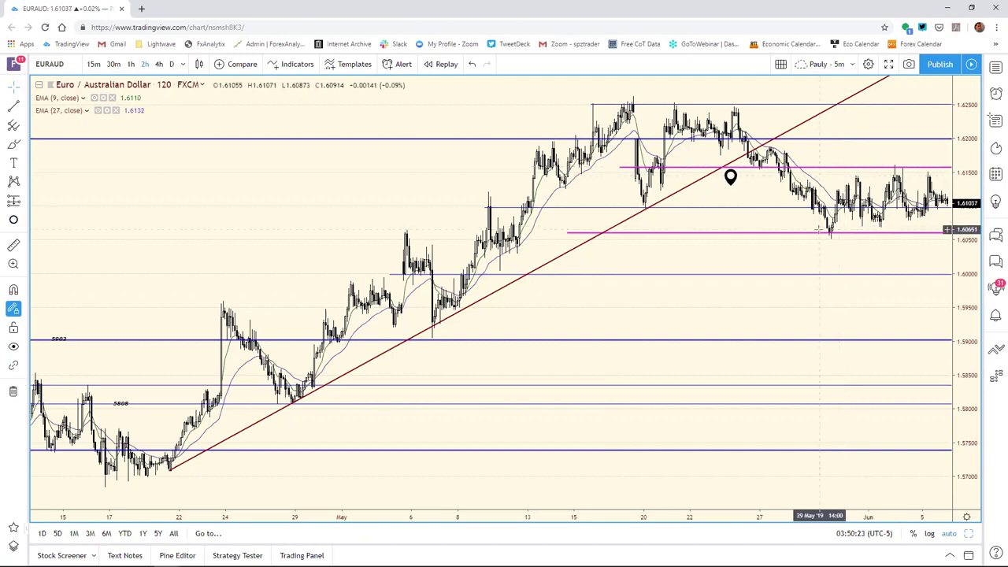
{"action": "left_click_drag", "start_coordinate": [819, 232], "coordinate": [821, 245]}
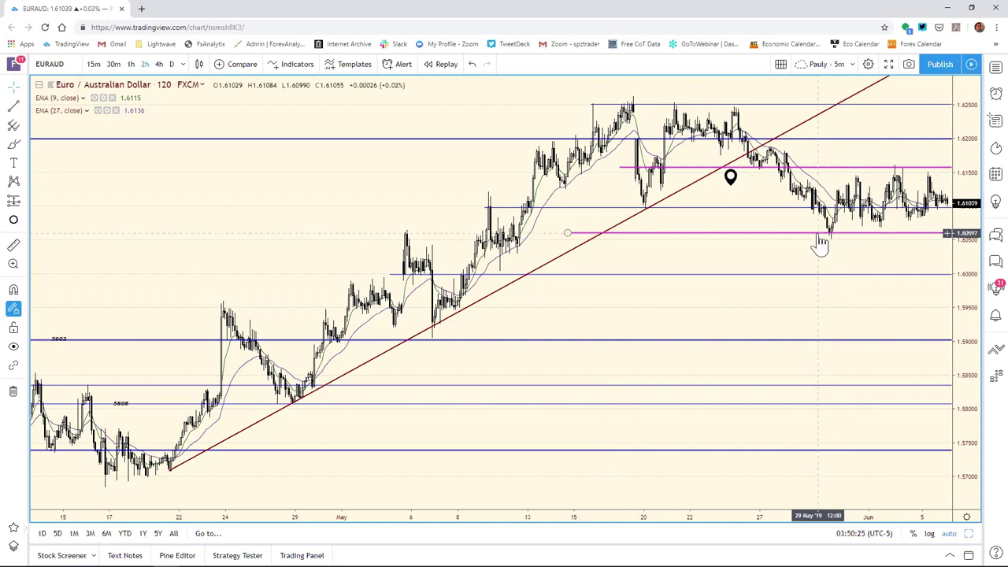
{"action": "left_click", "coordinate": [821, 244]}
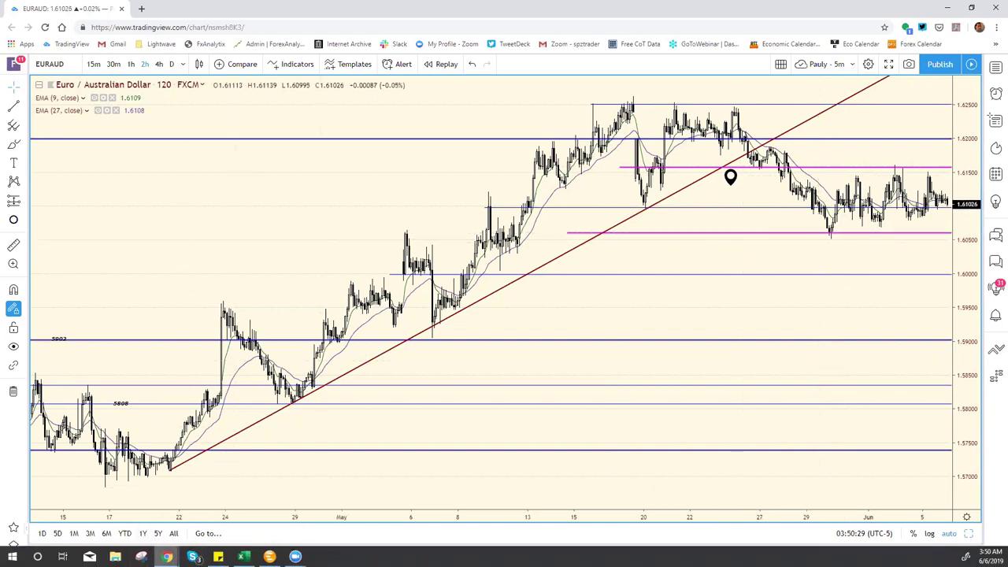
- Enter 6158 as the EUR/AUD resistance in cell F19
{"action": "left_click", "coordinate": [244, 557]}
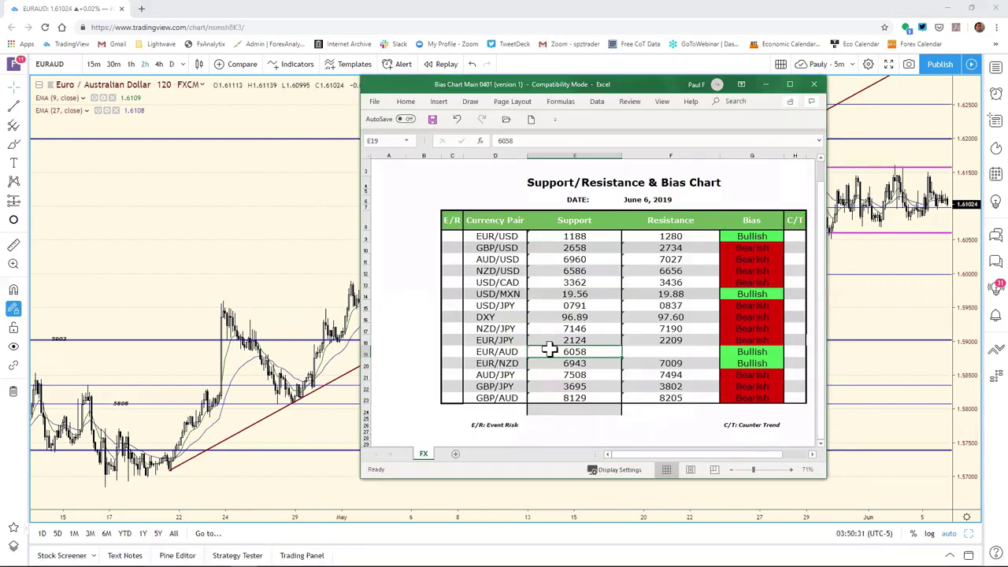
{"action": "left_click", "coordinate": [660, 352]}
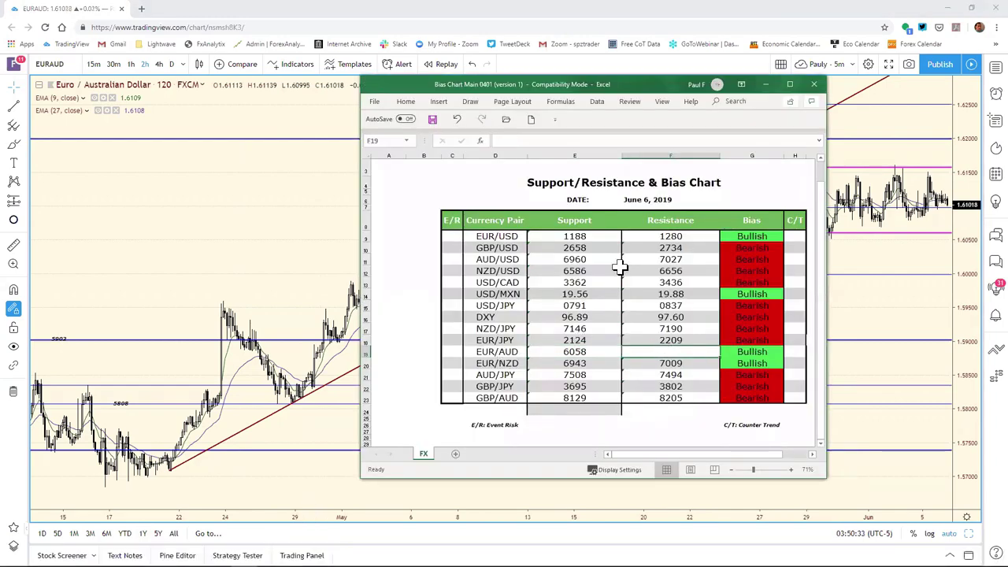
{"action": "left_click", "coordinate": [524, 143]}
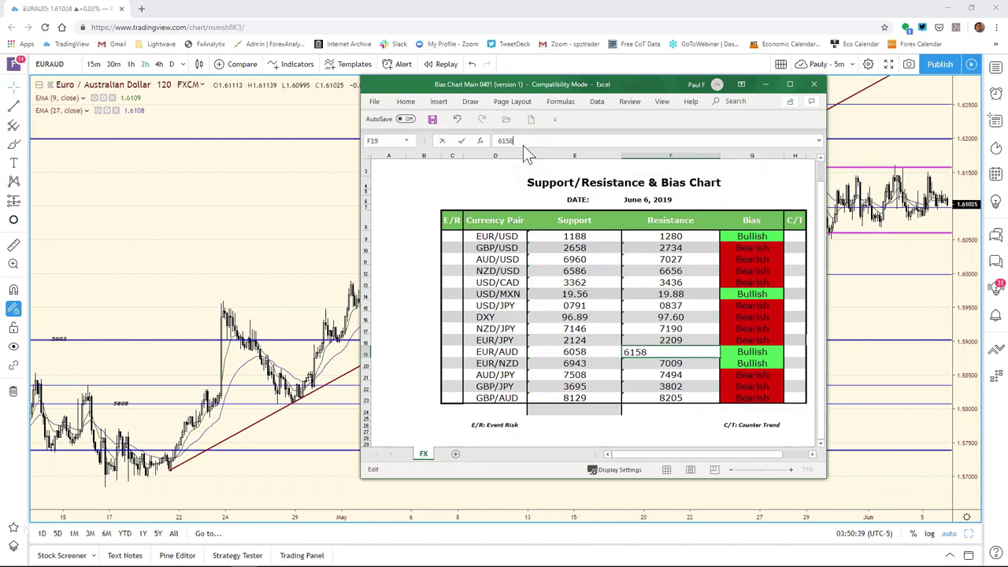
{"action": "key", "text": "Return"}
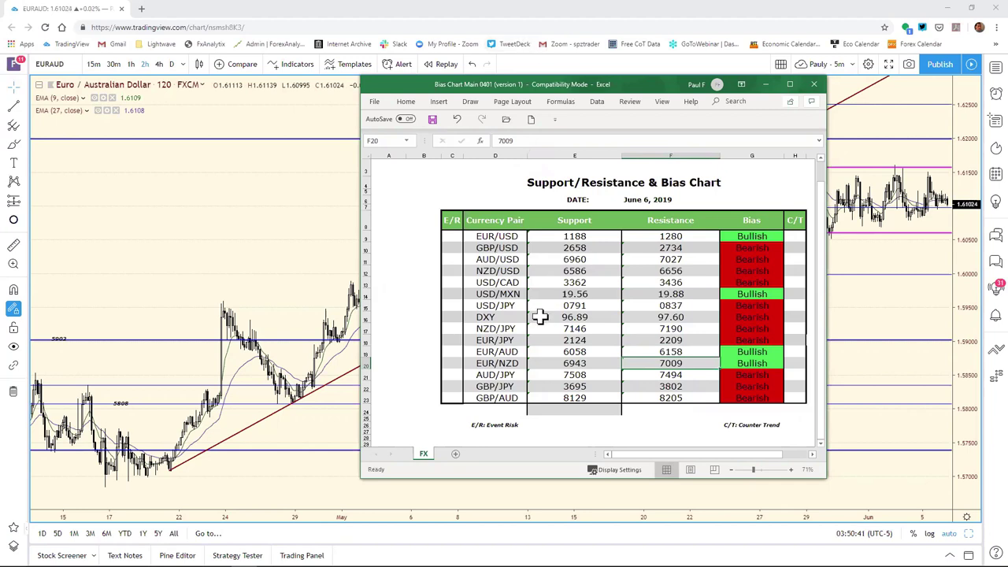
- Correct the EUR/AUD support in E19 from 6058 to 6060 and return to TradingView
{"action": "left_click", "coordinate": [583, 352]}
{"action": "left_click", "coordinate": [524, 139]}
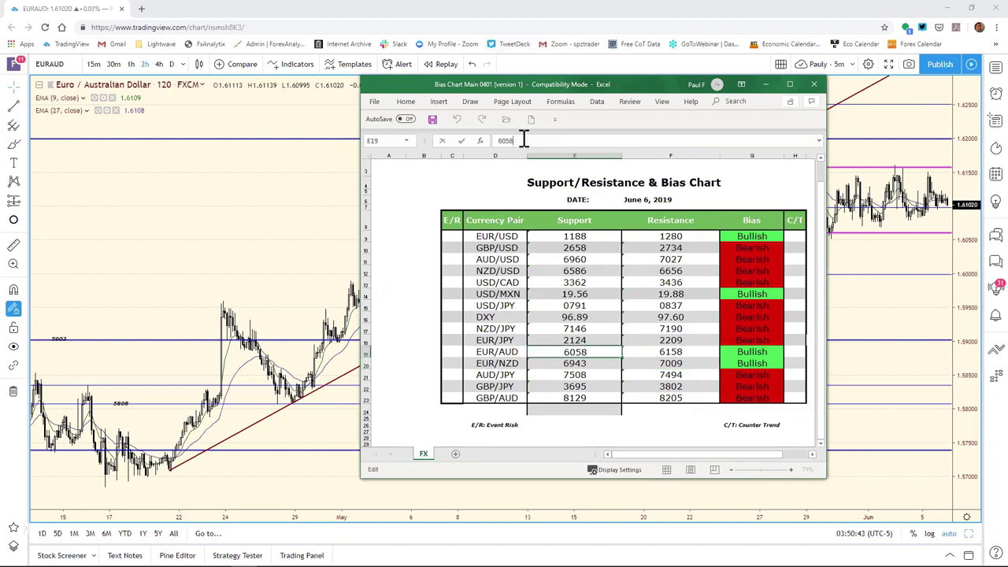
{"action": "key", "text": "BackSpace"}
{"action": "key", "text": "BackSpace"}
{"action": "type", "text": "60"}
{"action": "key", "text": "Return"}
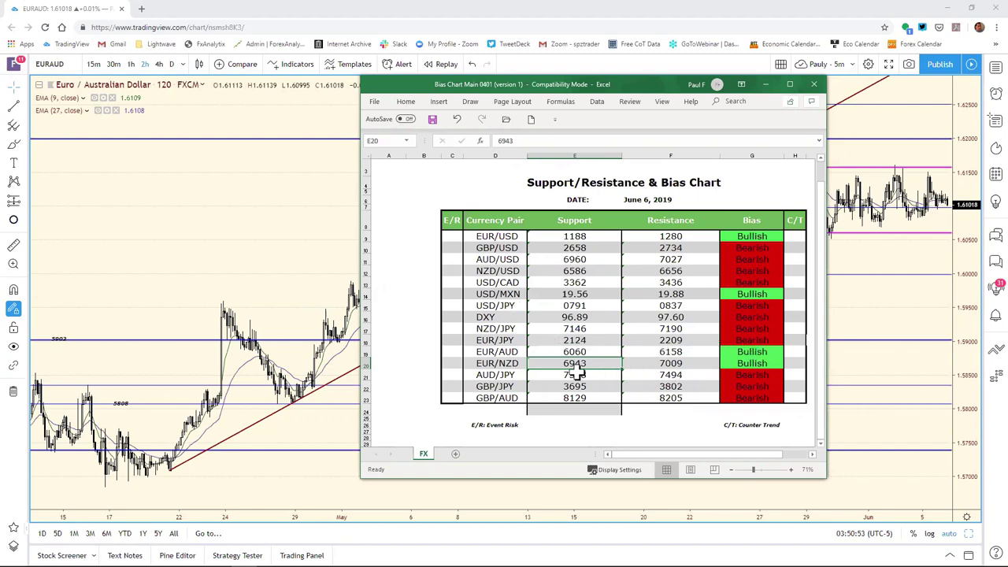
{"action": "left_click", "coordinate": [874, 514]}
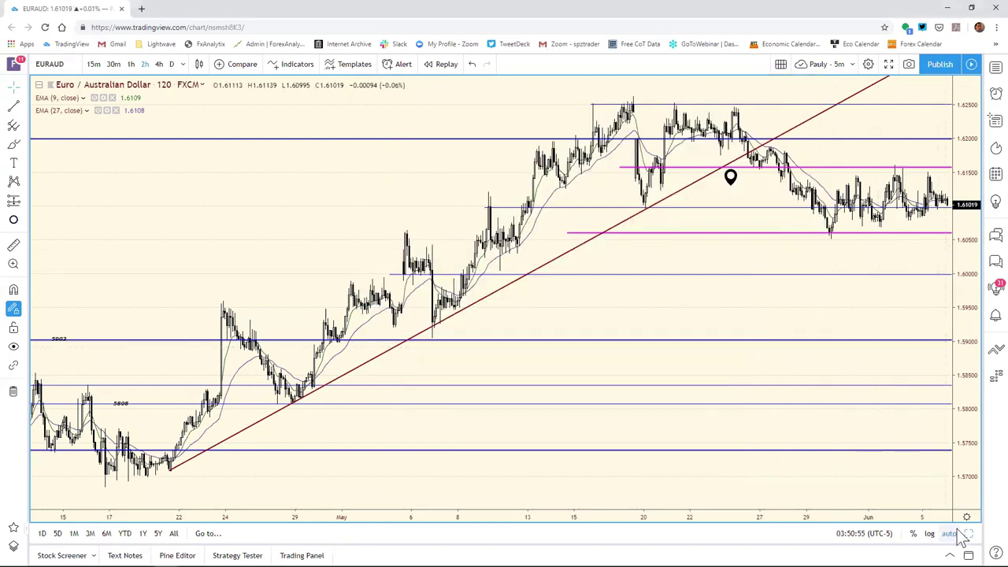
- From the eight-chart grid, make the EUR/NZD chart active and maximize it
{"action": "left_click", "coordinate": [969, 533]}
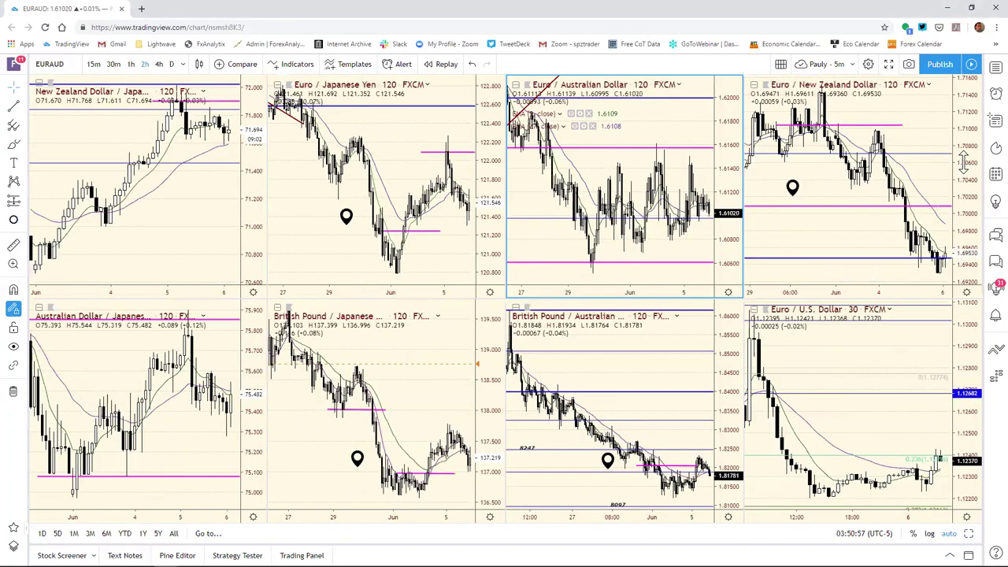
{"action": "left_click", "coordinate": [975, 191]}
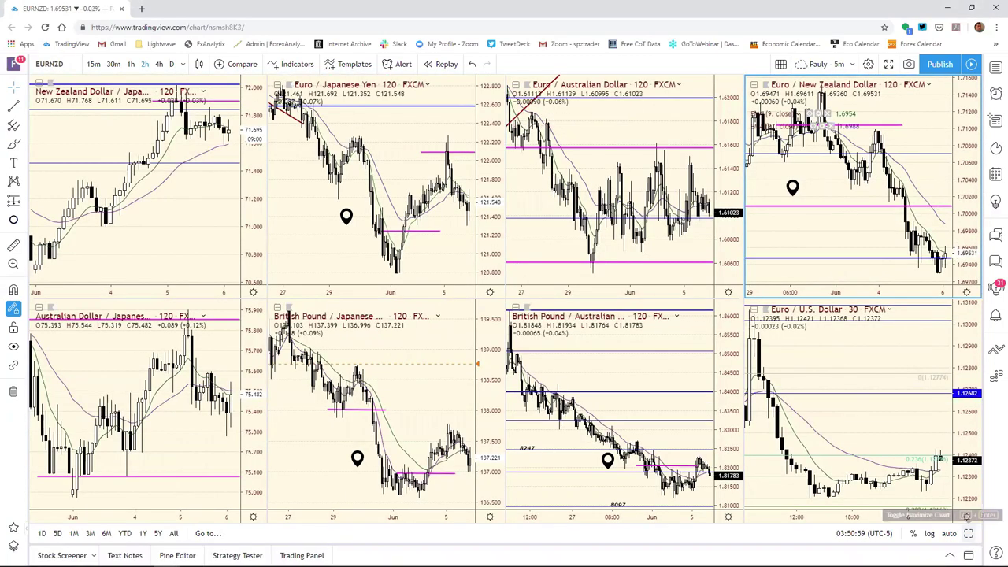
{"action": "left_click", "coordinate": [969, 533]}
- Jump to the latest bars, zoom out to show several months of history, and bring up the Bias Chart workbook
{"action": "scroll", "coordinate": [717, 467], "scroll_direction": "up", "scroll_amount": 3}
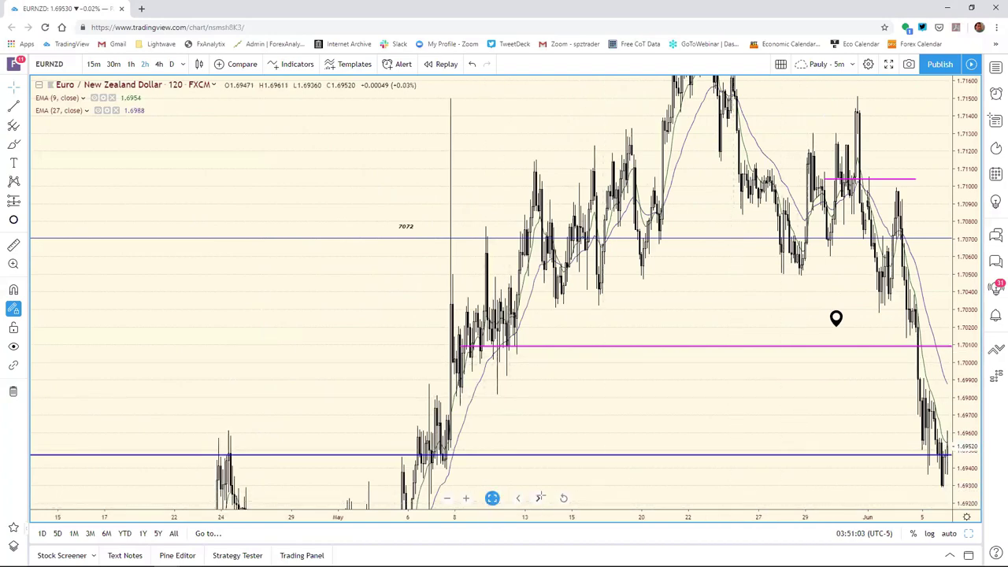
{"action": "left_click", "coordinate": [564, 498]}
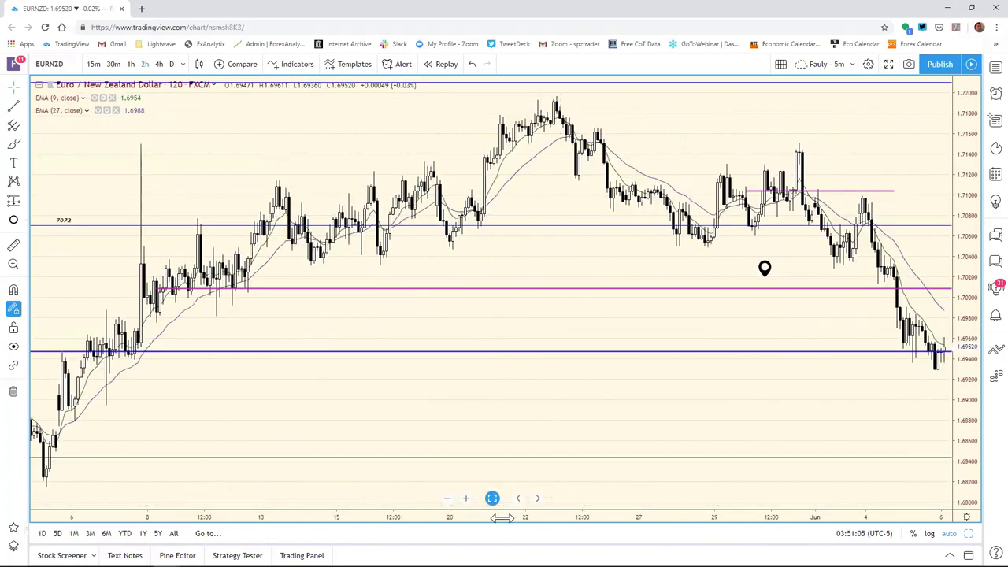
{"action": "left_click_drag", "start_coordinate": [634, 508], "coordinate": [552, 511]}
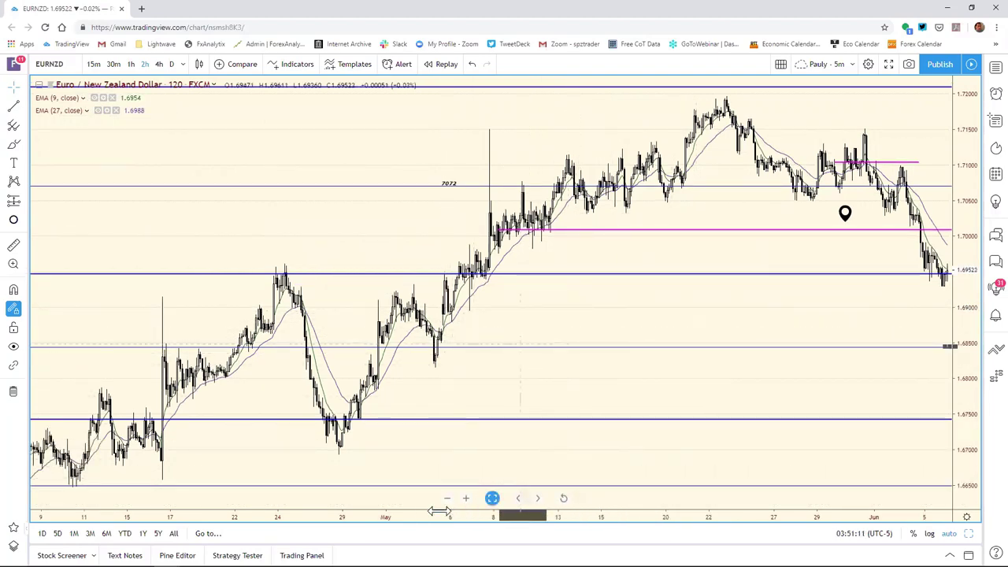
{"action": "left_click_drag", "start_coordinate": [441, 516], "coordinate": [542, 516]}
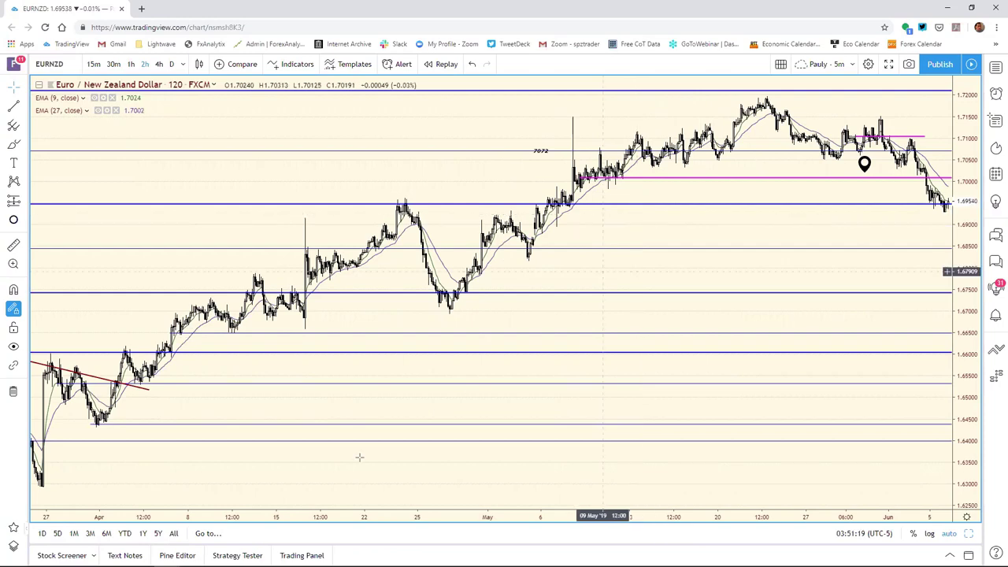
{"action": "mouse_move", "coordinate": [167, 564]}
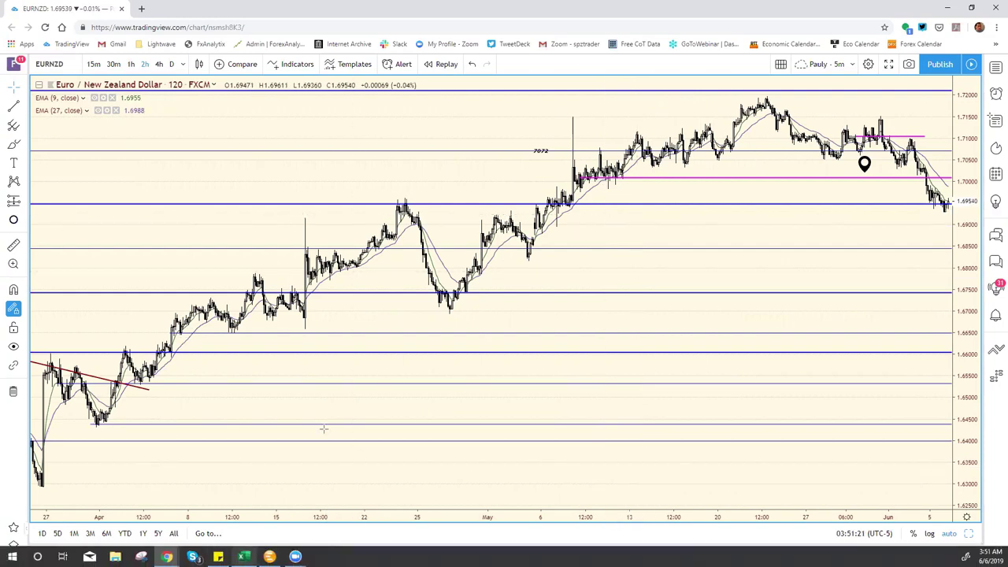
{"action": "left_click", "coordinate": [244, 557]}
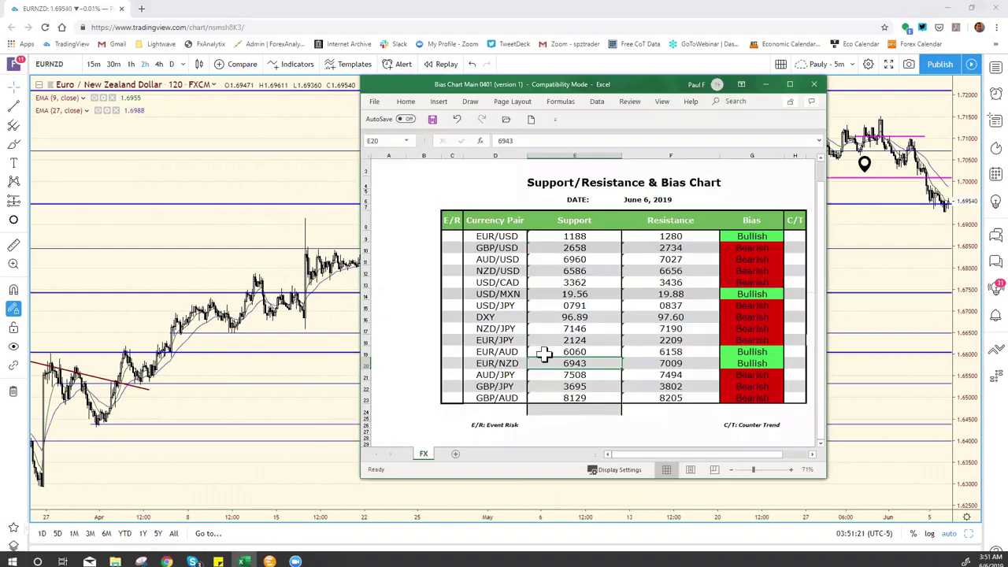
- Change the EUR/NZD support in E20 from 6943 to 6923
{"action": "left_click", "coordinate": [508, 140]}
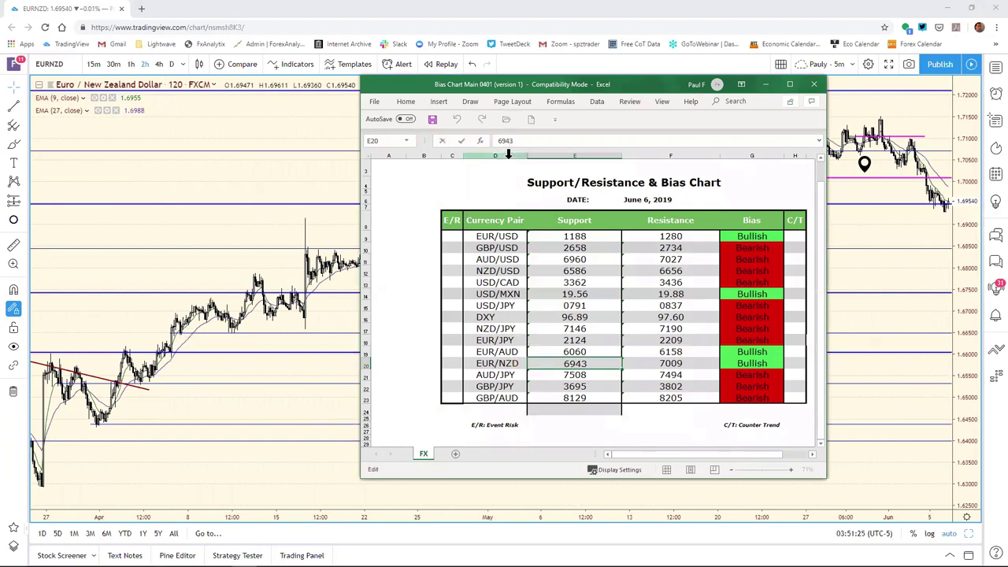
{"action": "key", "text": "BackSpace"}
{"action": "type", "text": "2"}
{"action": "key", "text": "Return"}
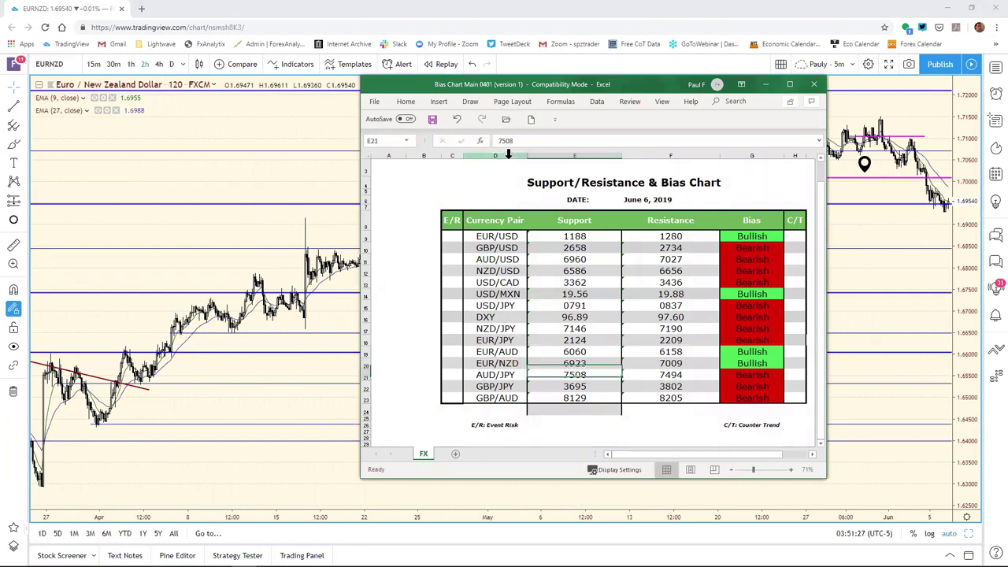
{"action": "left_click", "coordinate": [910, 224]}
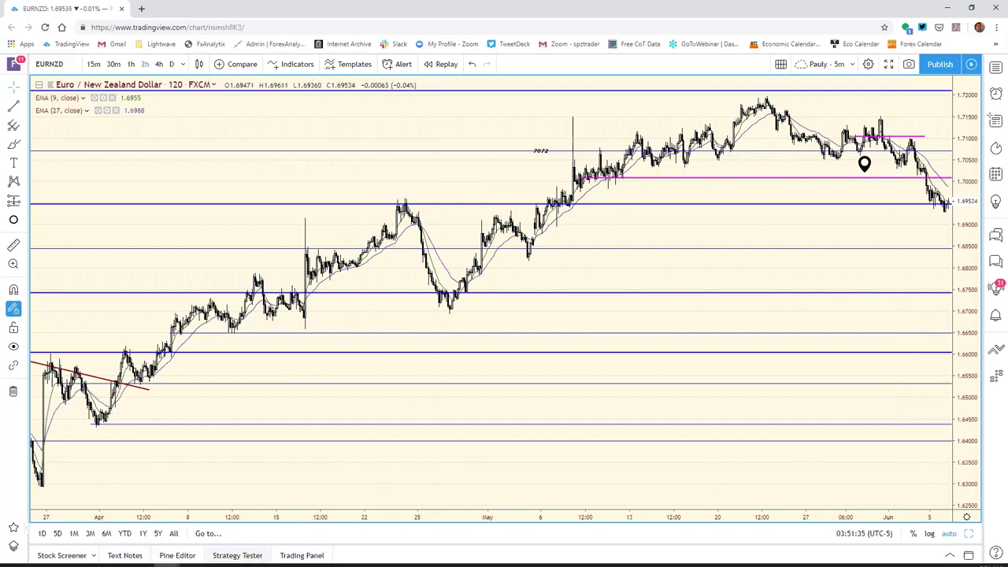
- Commit 7007 as the EUR/NZD resistance in F20, then restore TradingView's eight-chart grid
{"action": "left_click", "coordinate": [243, 557]}
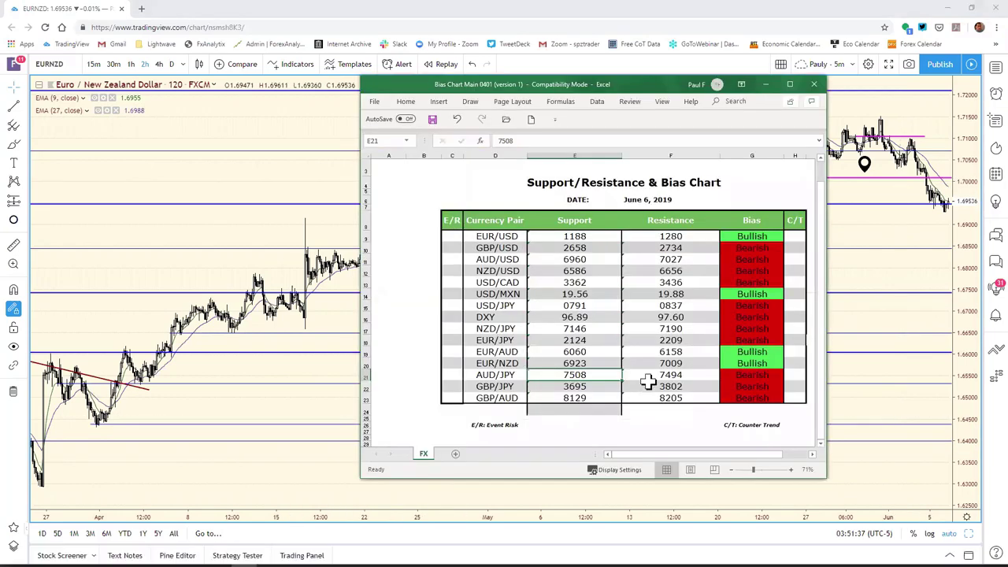
{"action": "left_click", "coordinate": [670, 364]}
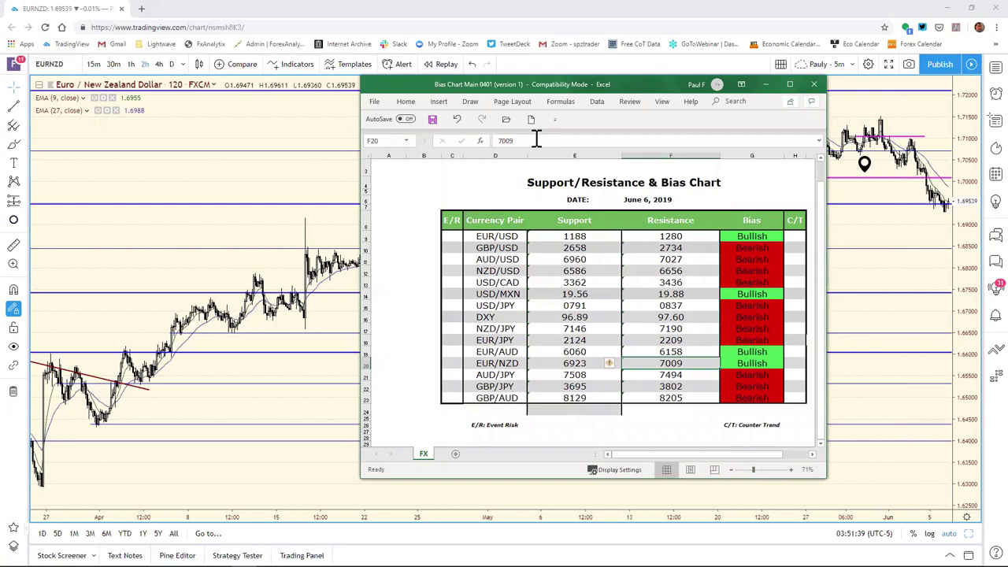
{"action": "left_click", "coordinate": [535, 139]}
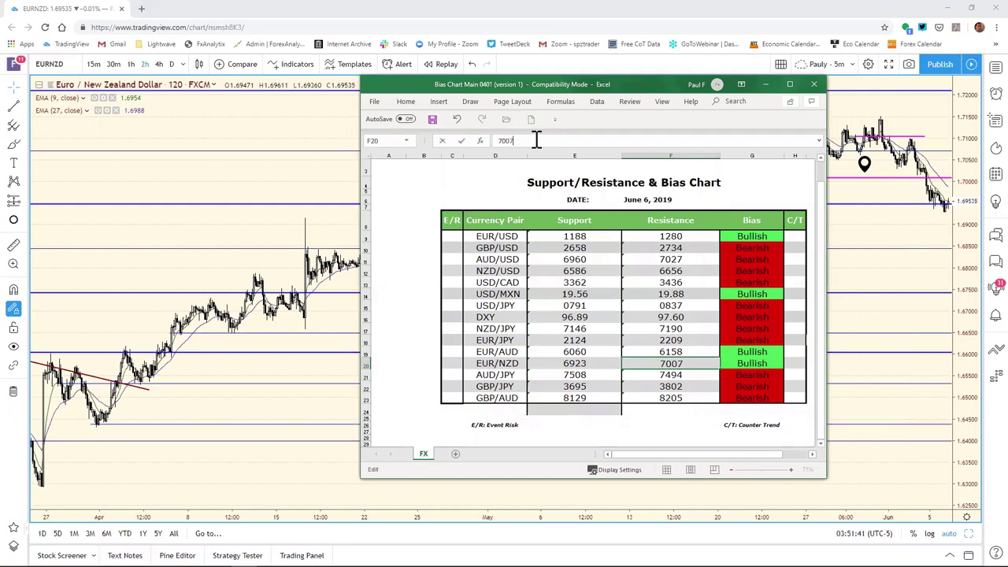
{"action": "key", "text": "Return"}
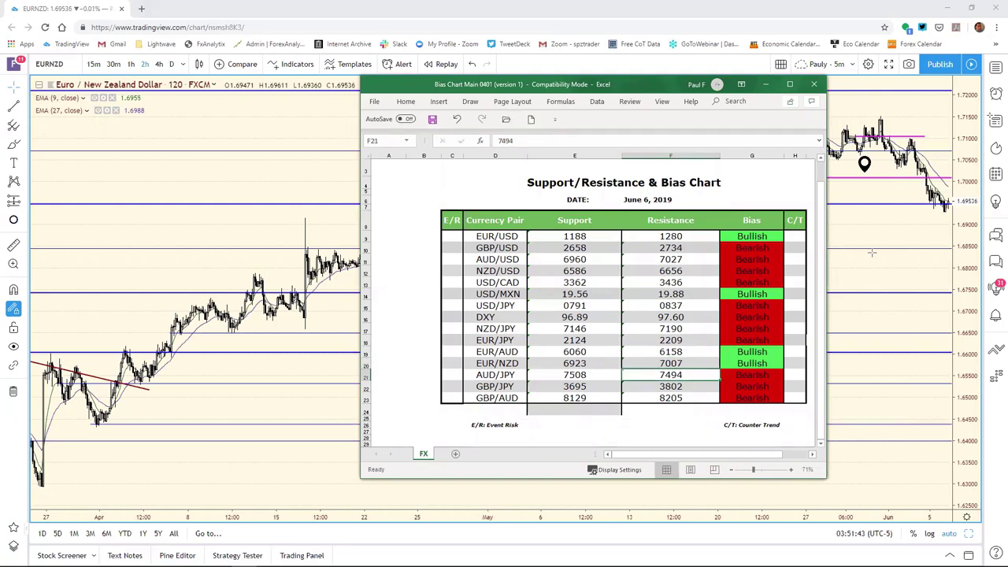
{"action": "left_click", "coordinate": [884, 261]}
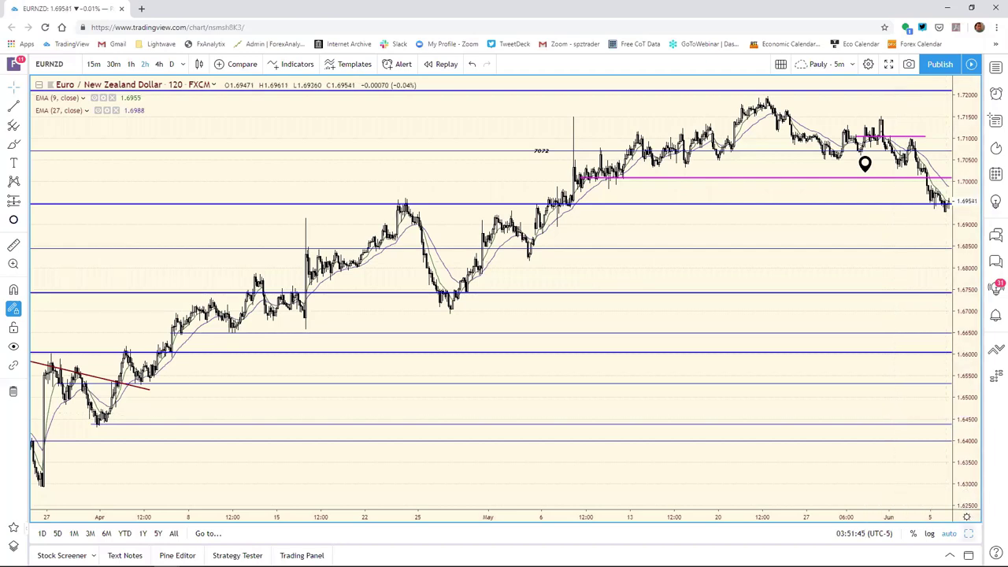
{"action": "left_click", "coordinate": [969, 533]}
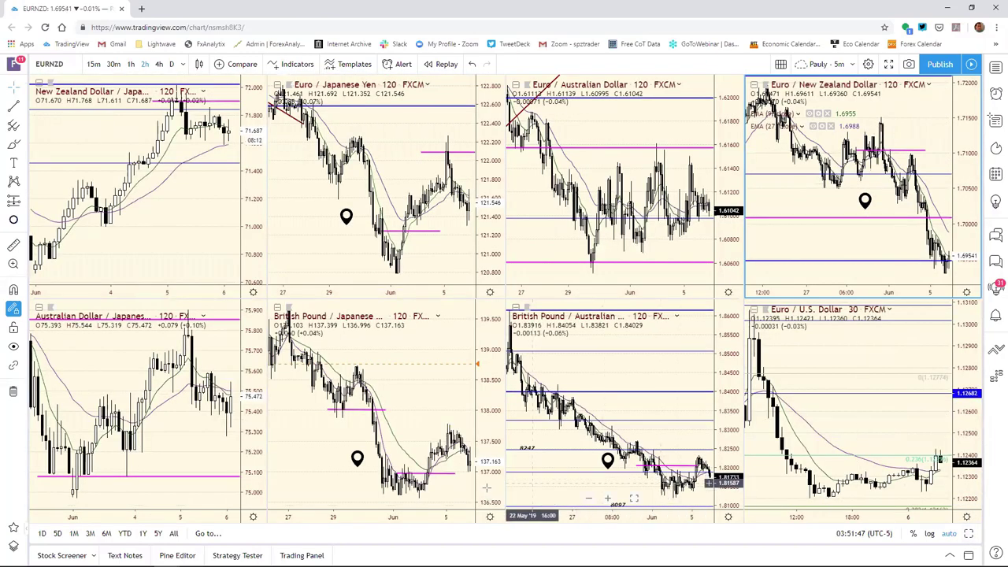
- Maximize the AUD/JPY chart, compress its time scale for more history, and bring up the Bias Chart
{"action": "left_click", "coordinate": [248, 370]}
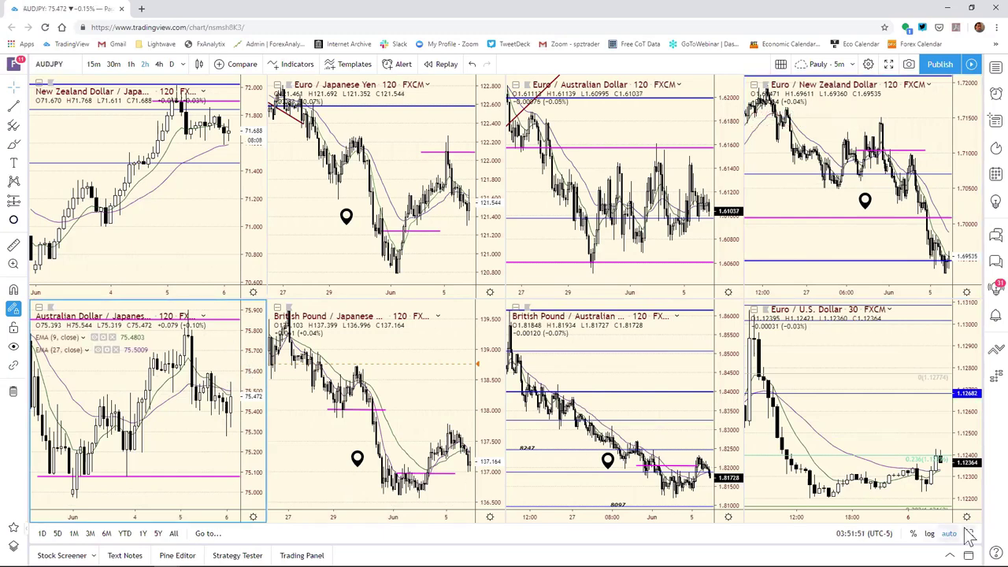
{"action": "key", "text": "alt+Return"}
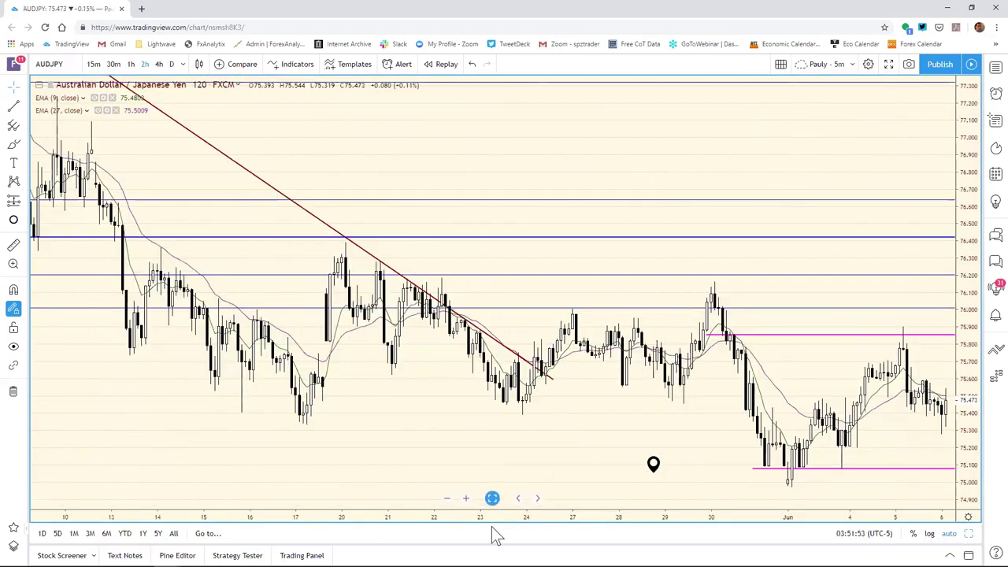
{"action": "left_click_drag", "start_coordinate": [492, 514], "coordinate": [788, 516]}
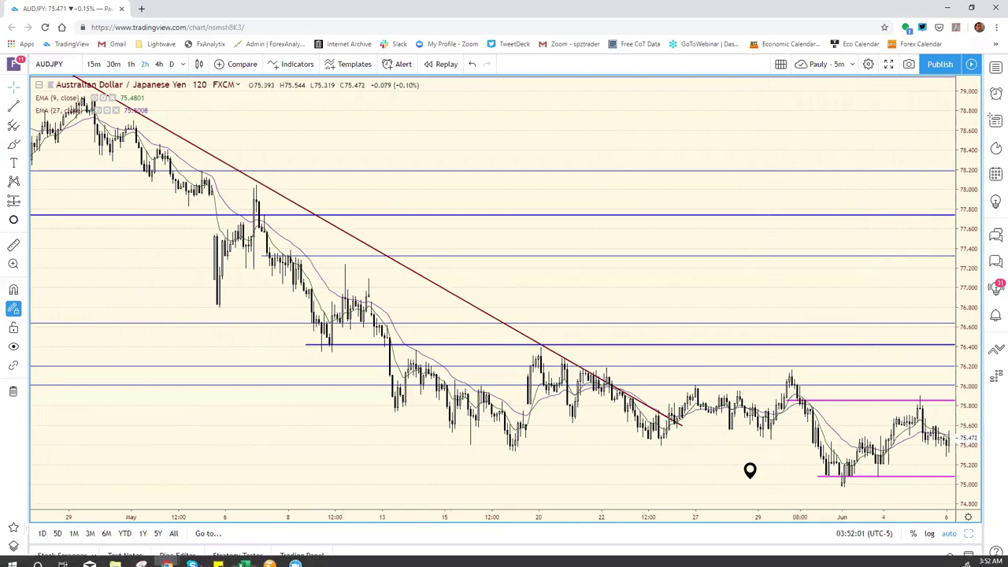
{"action": "left_click", "coordinate": [243, 557]}
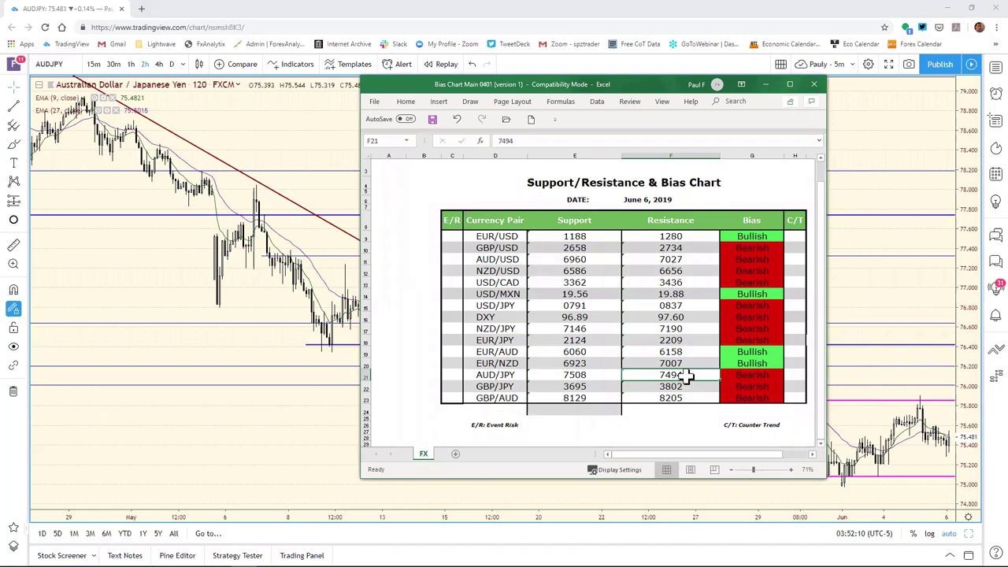
- Change the AUD/JPY resistance in F21 from 7494 to 7584, then go back to the AUD/JPY chart
{"action": "left_click", "coordinate": [513, 140]}
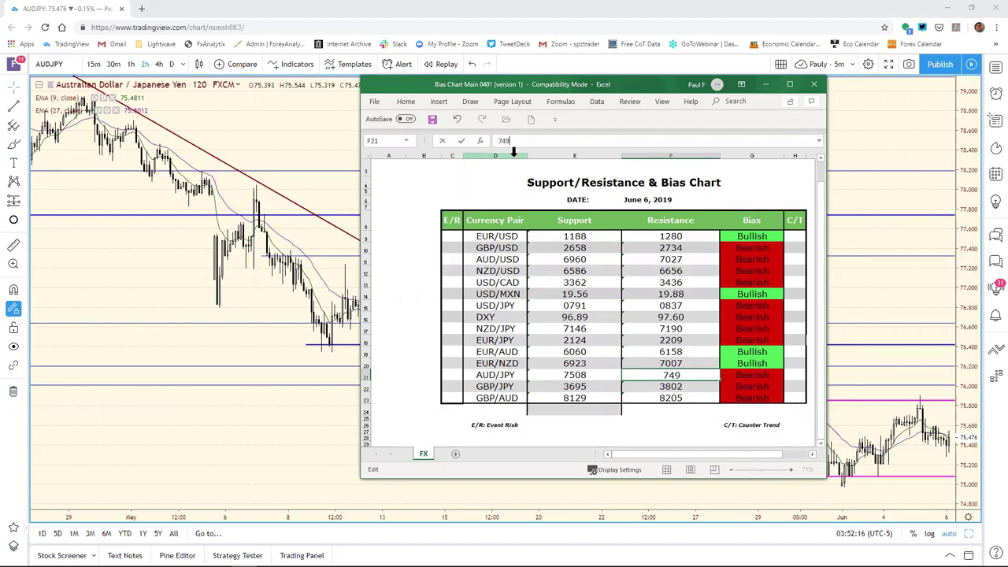
{"action": "type", "text": "758"}
{"action": "key", "text": "Return"}
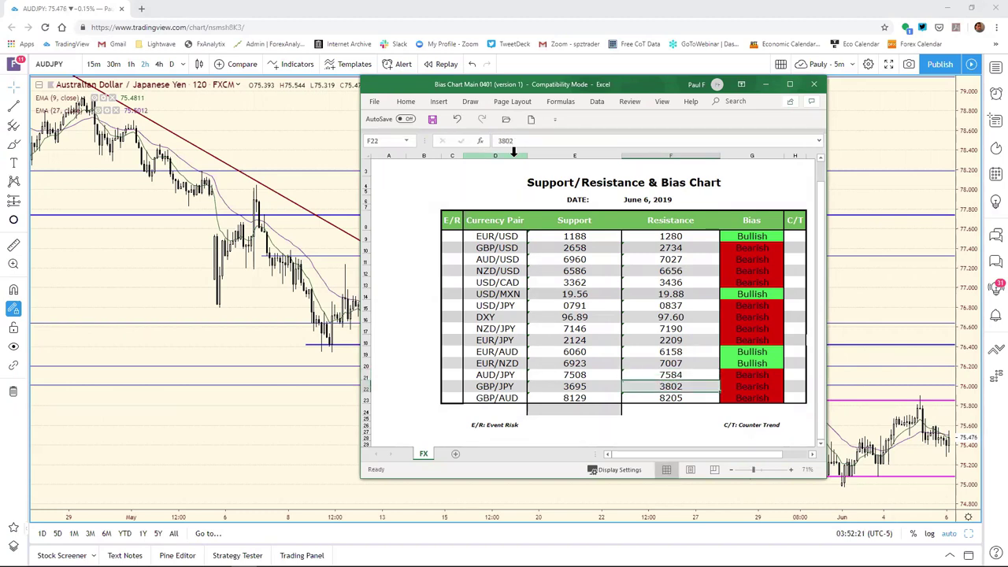
{"action": "left_click", "coordinate": [829, 311]}
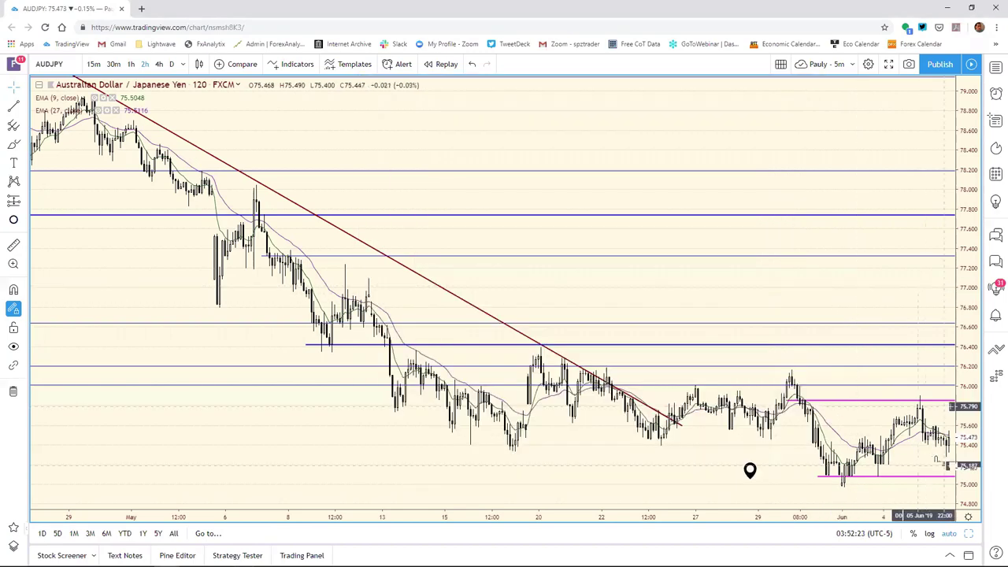
- Maximize the GBP/JPY chart and compare it against the spreadsheet's GBP/JPY resistance of 3802
{"action": "key", "text": "alt+Return"}
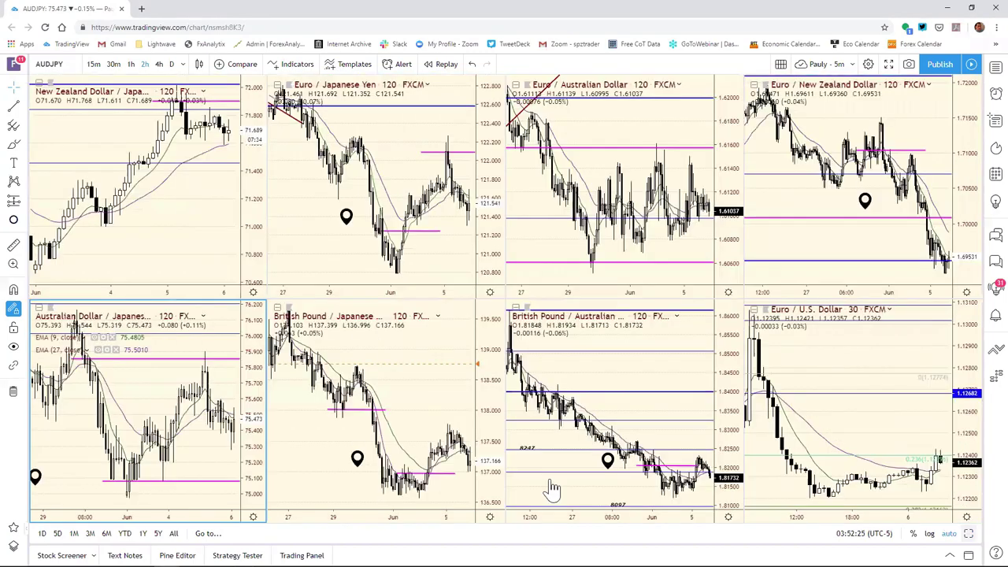
{"action": "left_click", "coordinate": [490, 432]}
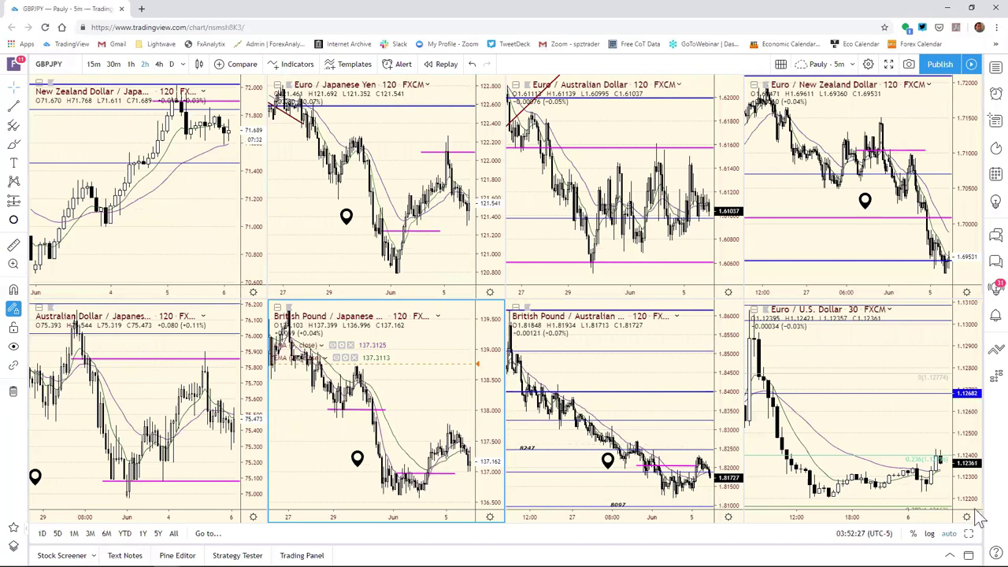
{"action": "key", "text": "alt+Return"}
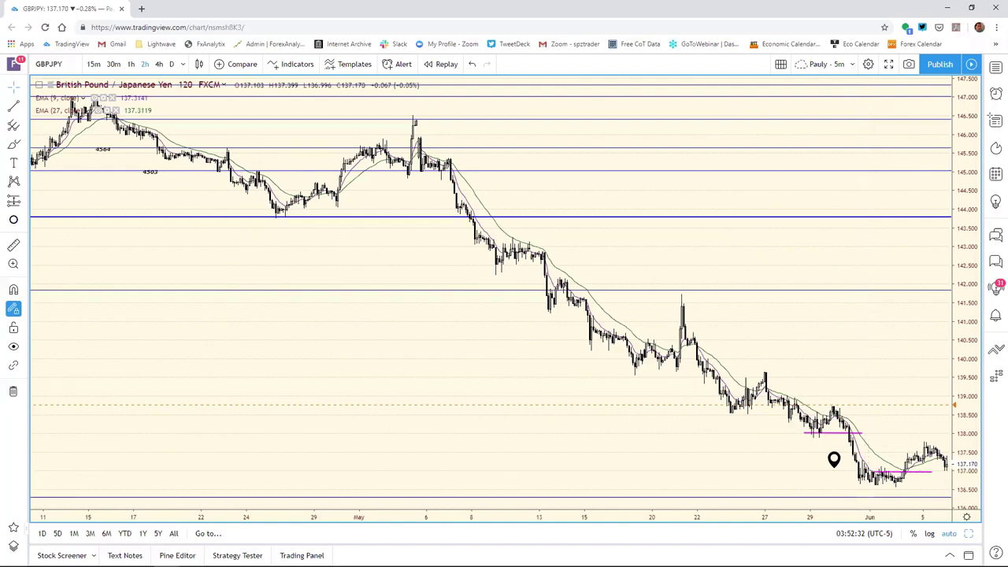
{"action": "left_click", "coordinate": [242, 556]}
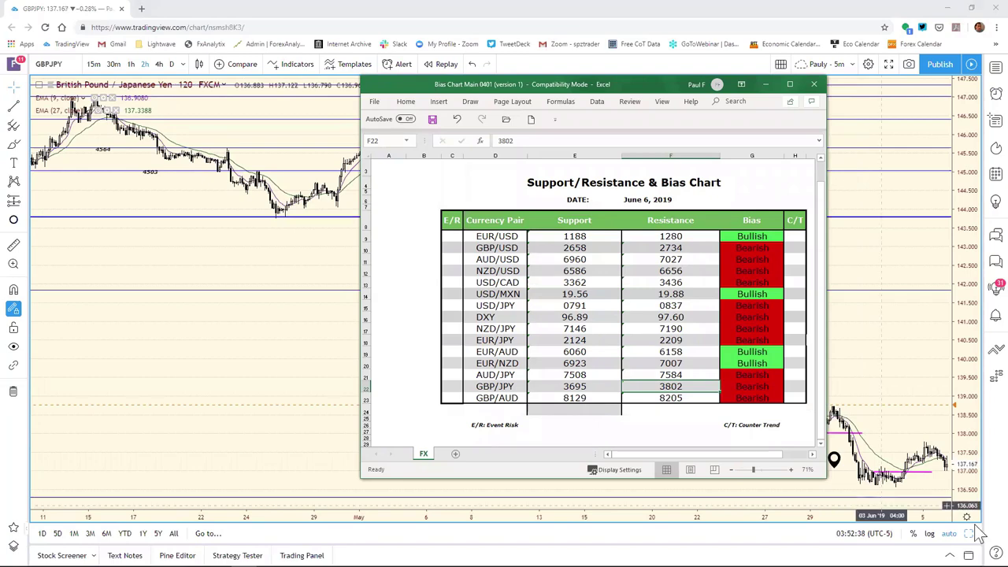
{"action": "left_click", "coordinate": [948, 505]}
- Restore the eight-chart grid and maximize the GBP/AUD chart full-size
{"action": "left_click", "coordinate": [970, 533]}
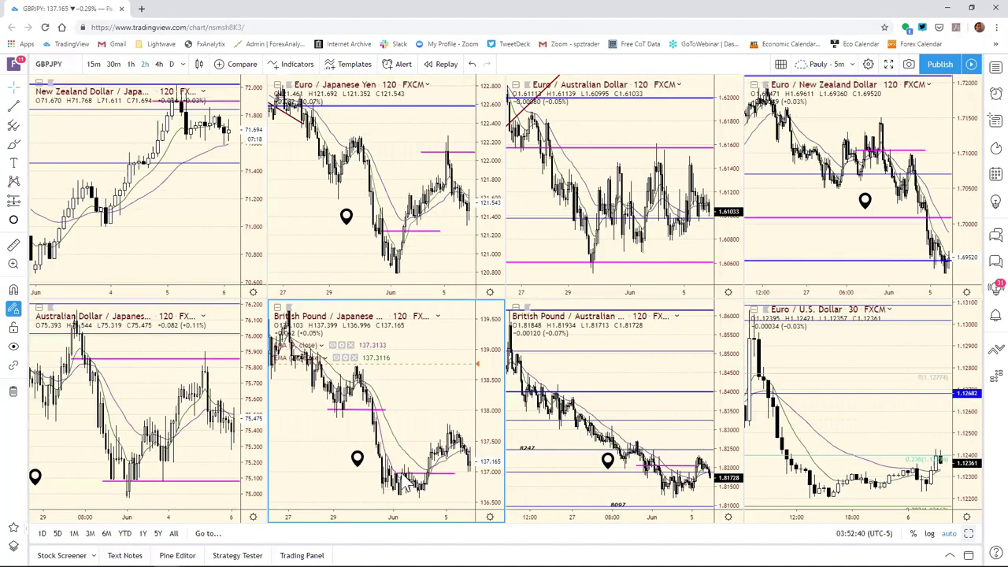
{"action": "left_click", "coordinate": [704, 388]}
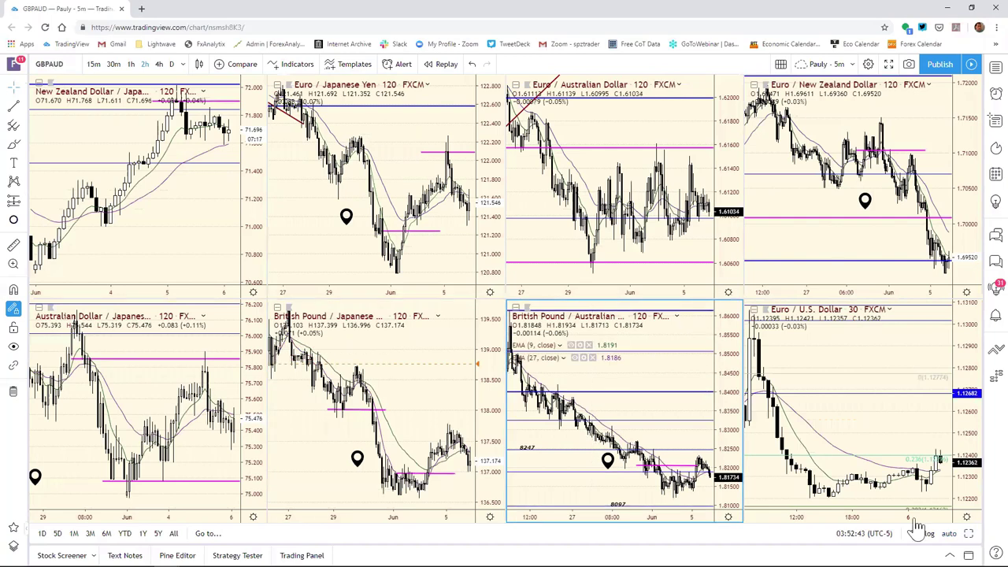
{"action": "key", "text": "alt+Return"}
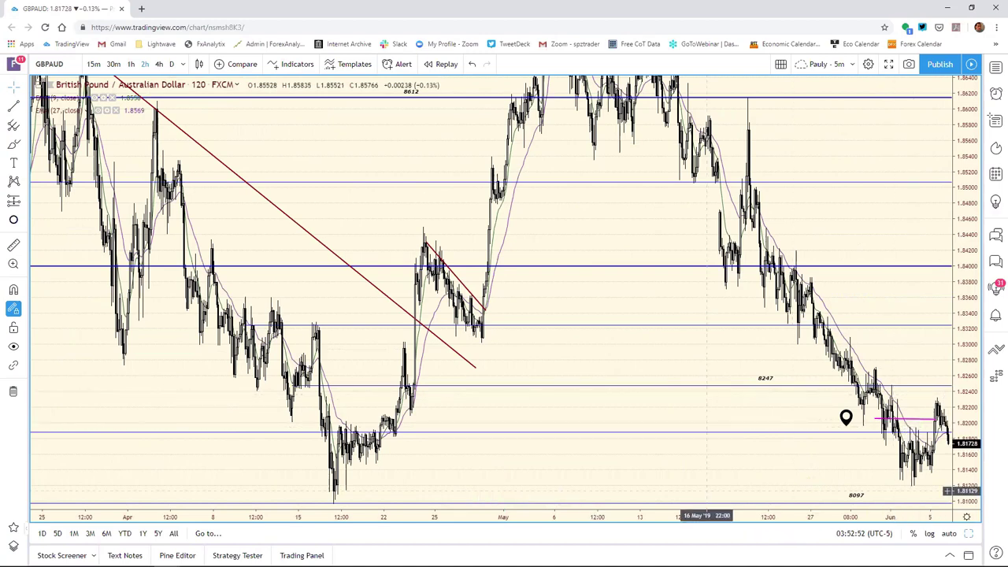
- Move the Excel window left and change the GBP/AUD resistance in F23 from 8205 to 8247
{"action": "mouse_move", "coordinate": [707, 563]}
{"action": "left_click", "coordinate": [244, 557]}
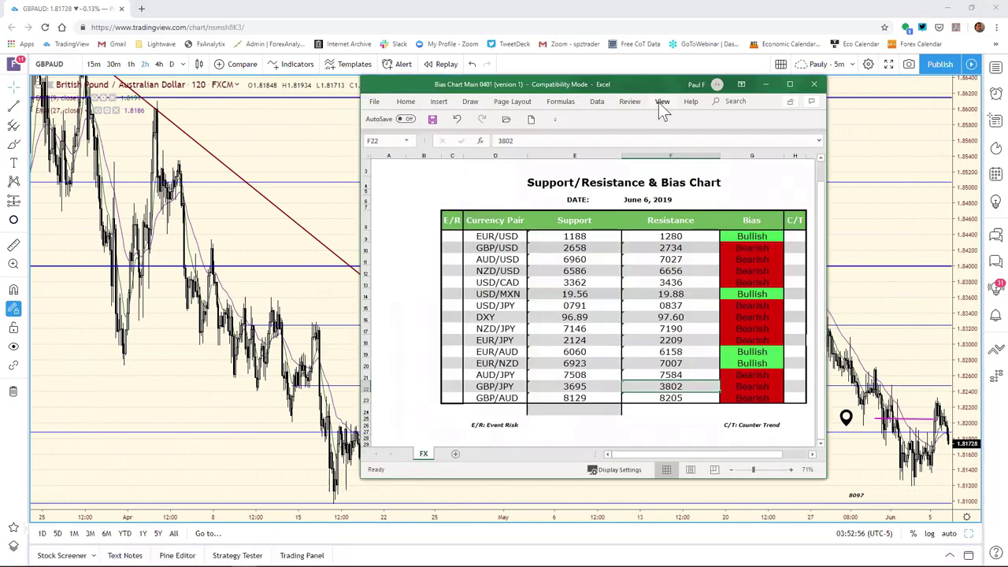
{"action": "left_click_drag", "start_coordinate": [444, 85], "coordinate": [227, 127]}
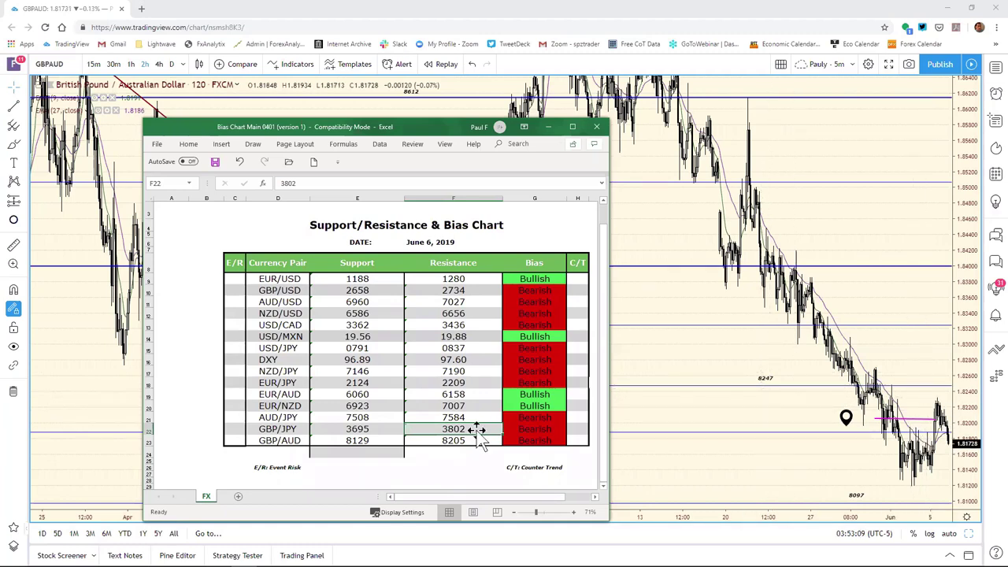
{"action": "key", "text": "Down"}
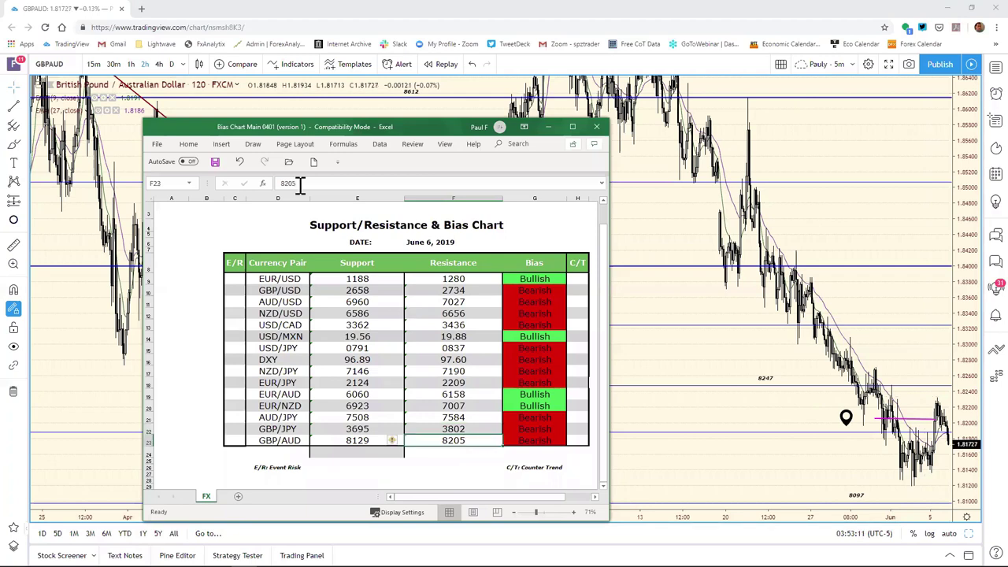
{"action": "left_click", "coordinate": [300, 182]}
{"action": "key", "text": "BackSpace"}
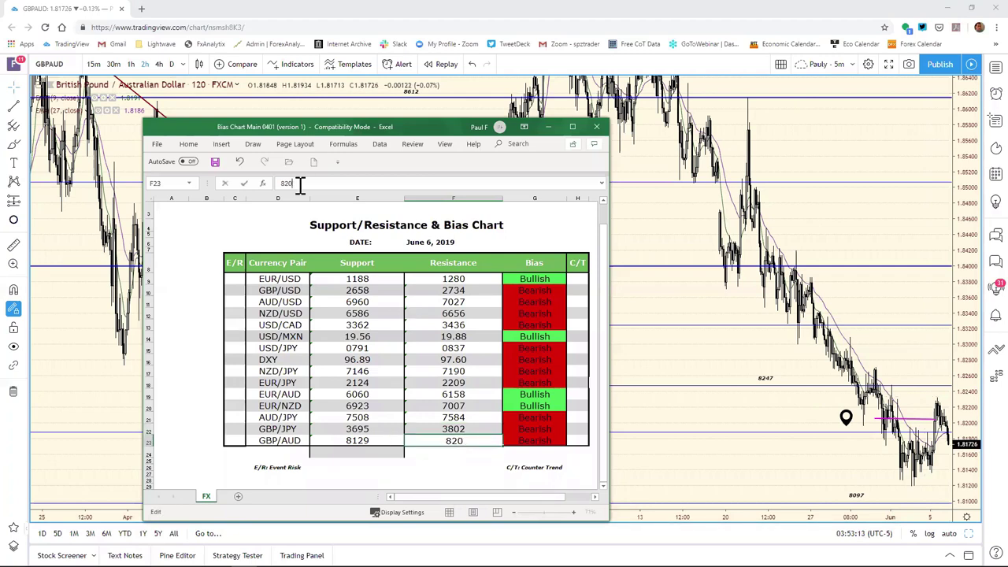
{"action": "type", "text": "47"}
{"action": "key", "text": "Return"}
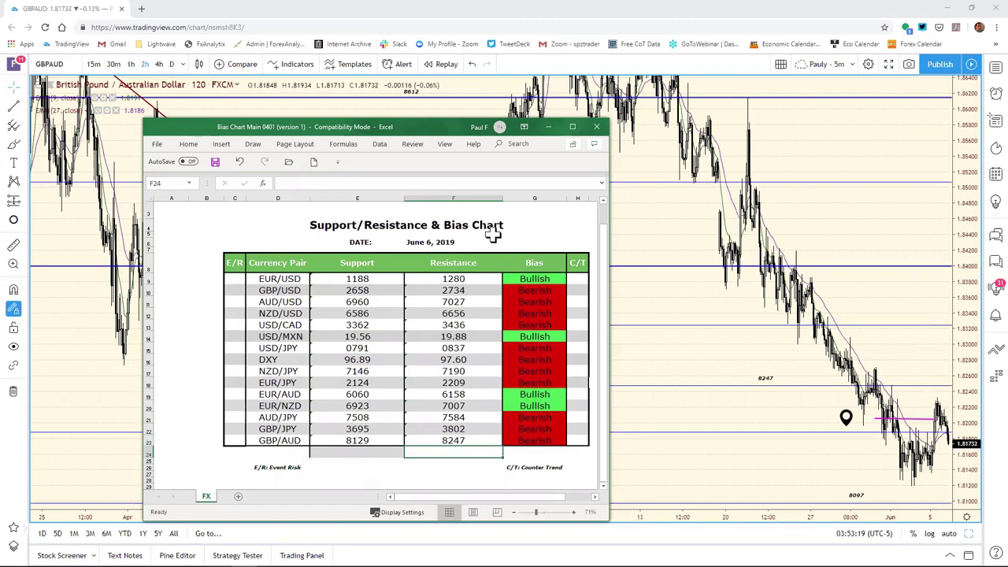
- Save the Bias Chart workbook from the File menu
{"action": "left_click_drag", "start_coordinate": [605, 232], "coordinate": [603, 215]}
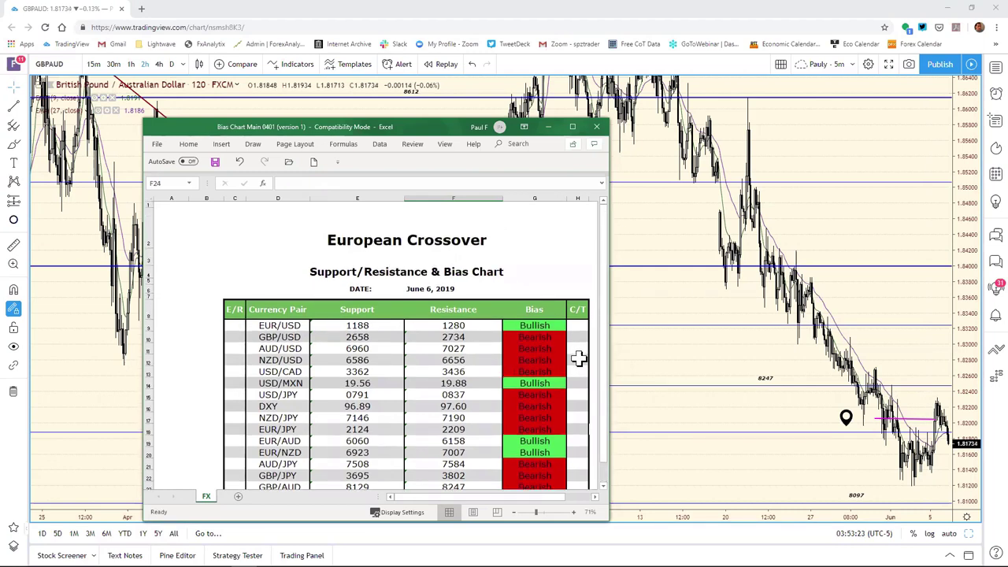
{"action": "left_click_drag", "start_coordinate": [603, 377], "coordinate": [603, 384]}
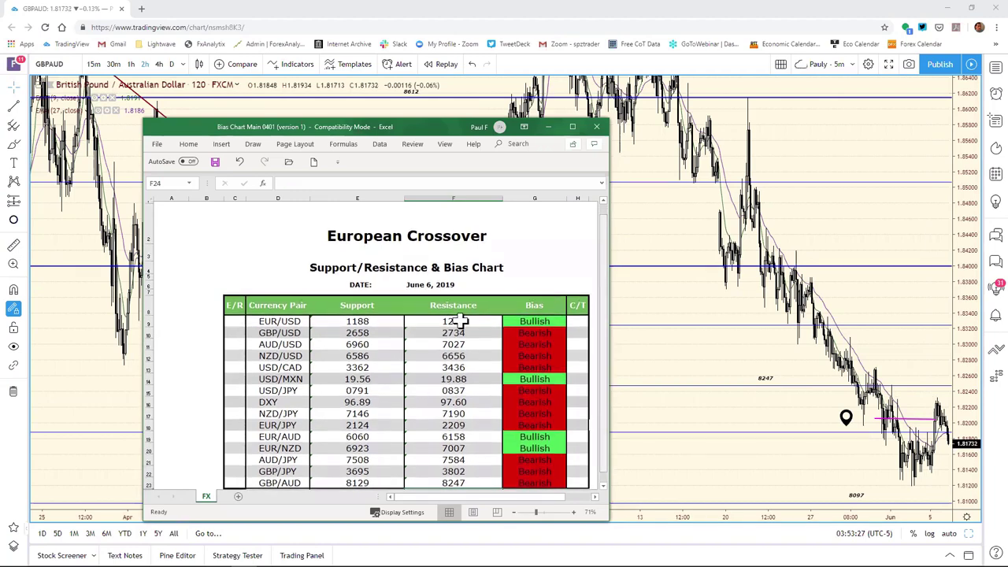
{"action": "left_click", "coordinate": [159, 145]}
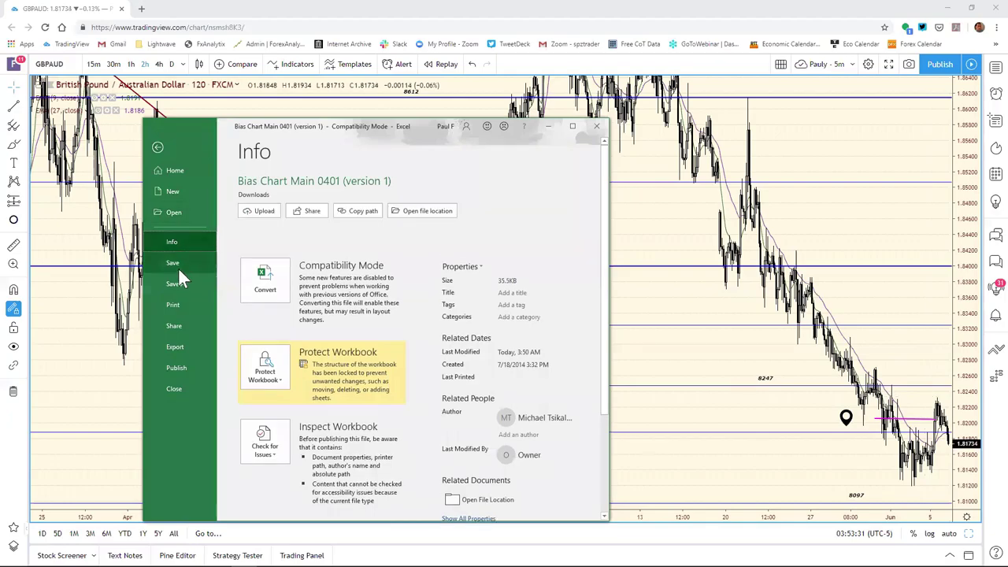
{"action": "left_click", "coordinate": [176, 264]}
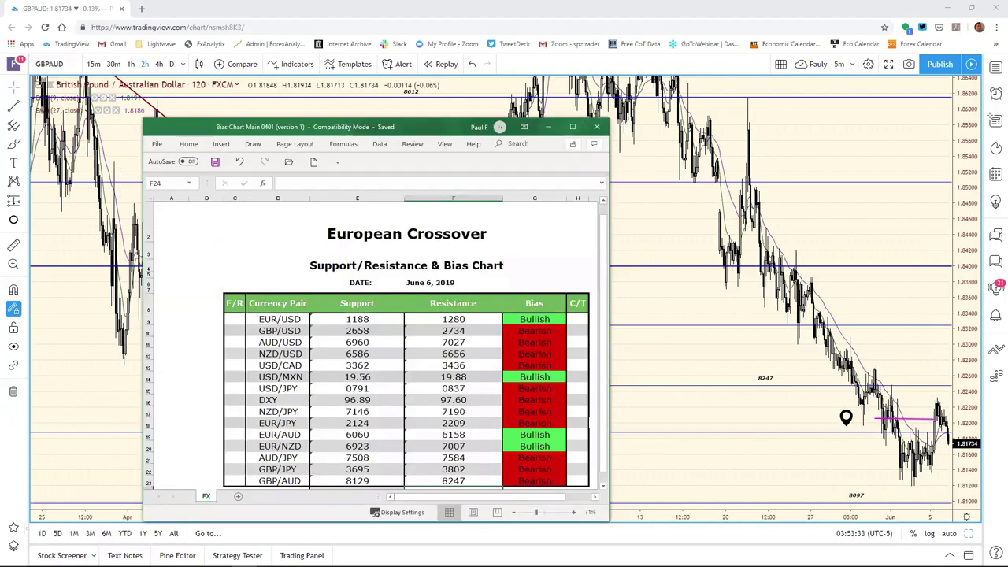